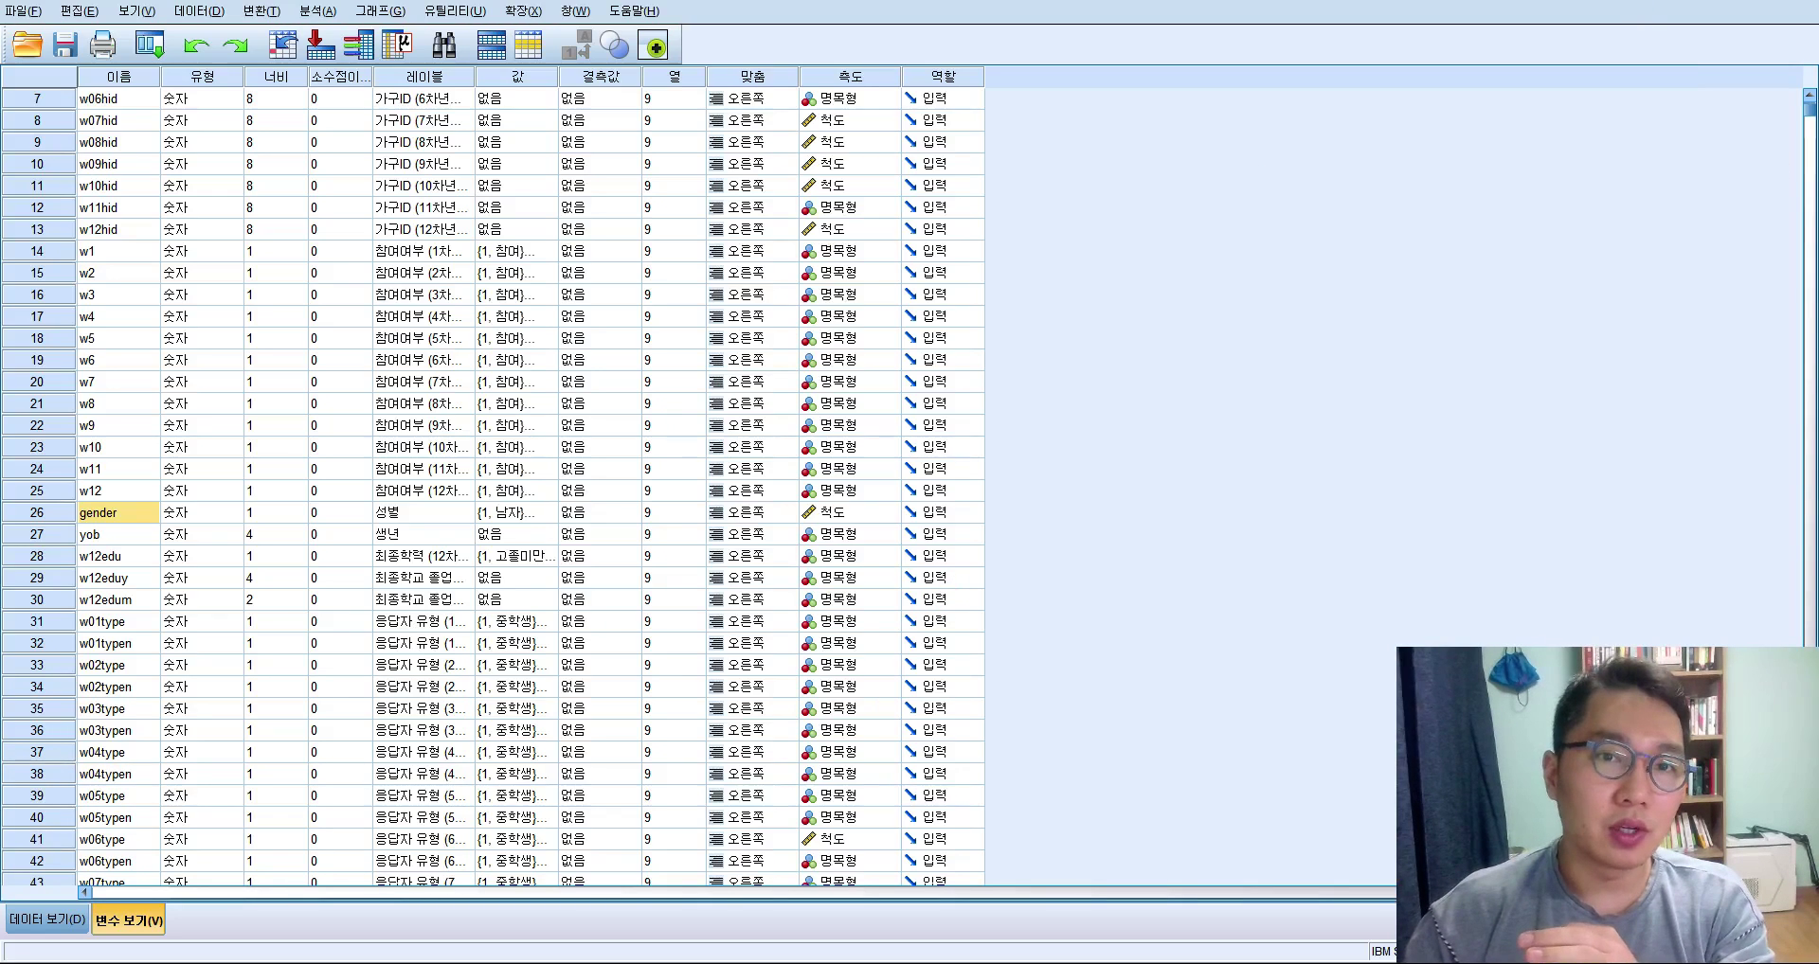
mouse_move(1171, 330)
left_mouse_down()
mouse_move(1156, 345)
mouse_move(1210, 349)
mouse_move(1292, 304)
mouse_move(1322, 383)
left_mouse_up()
mouse_move(1351, 314)
left_mouse_down()
mouse_move(1412, 358)
mouse_move(1435, 296)
mouse_move(1505, 453)
mouse_move(1507, 394)
mouse_move(1565, 417)
mouse_move(1668, 390)
mouse_move(1705, 409)
left_mouse_up()
left_click_drag(1178, 429, 1814, 428)
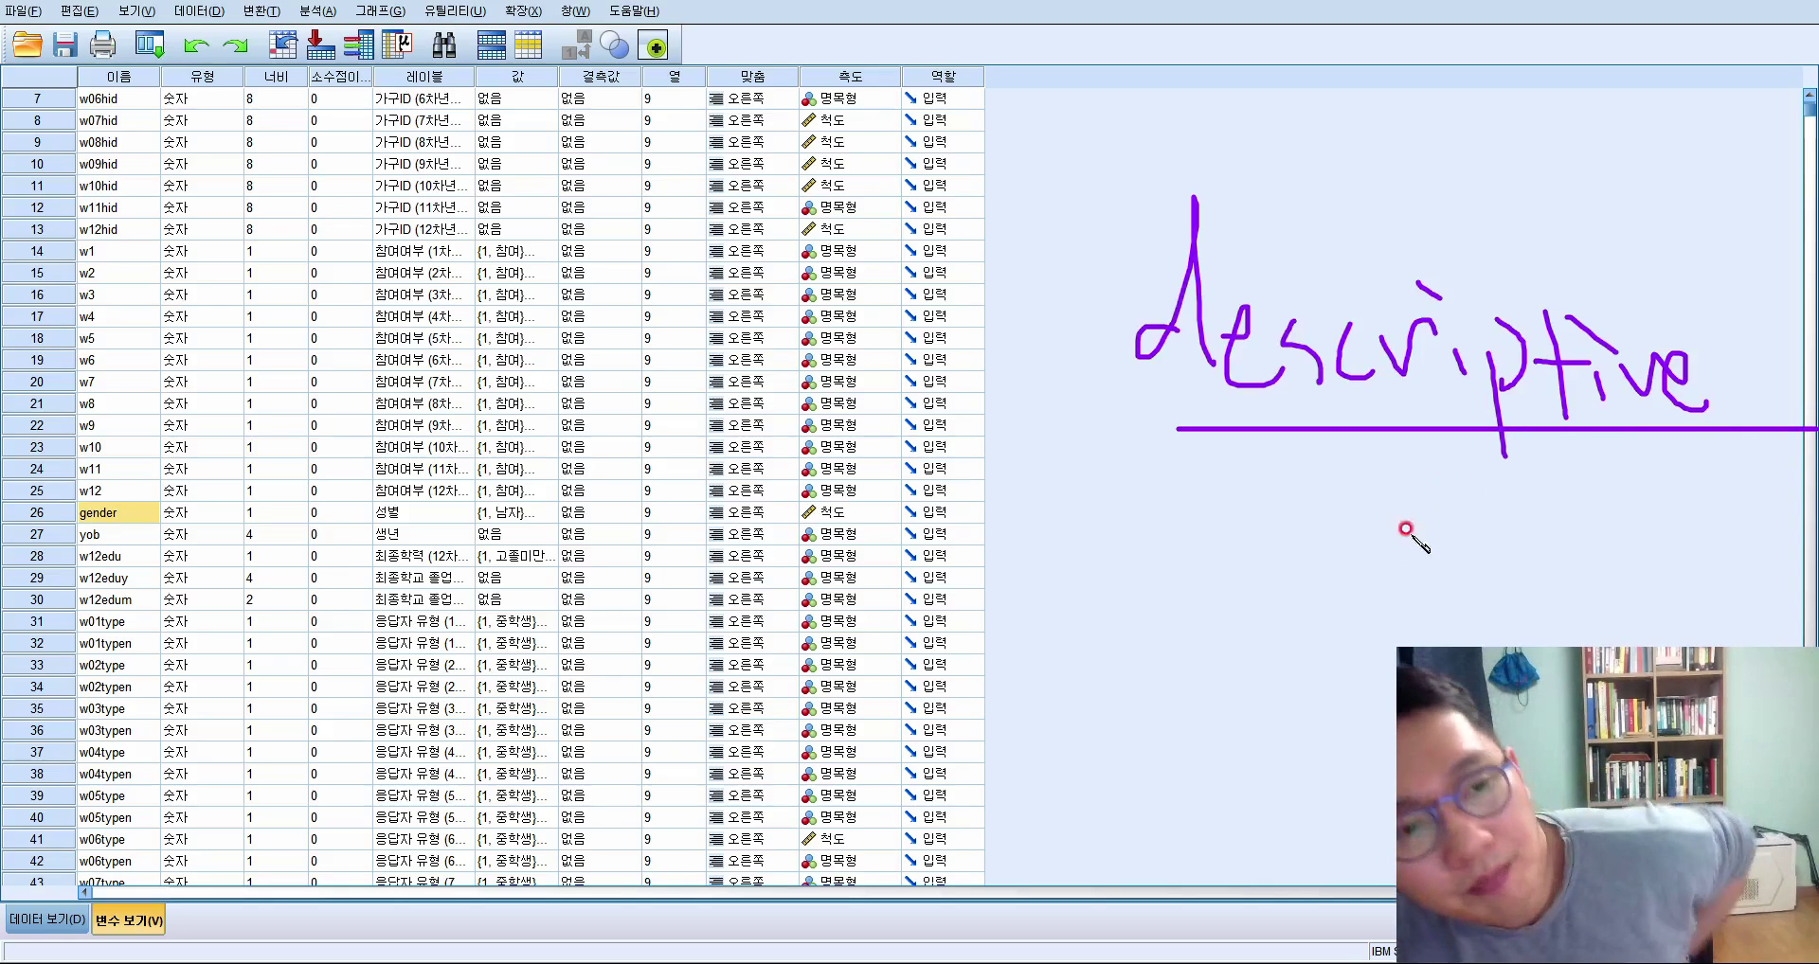
left_click_drag(1383, 423, 1741, 415)
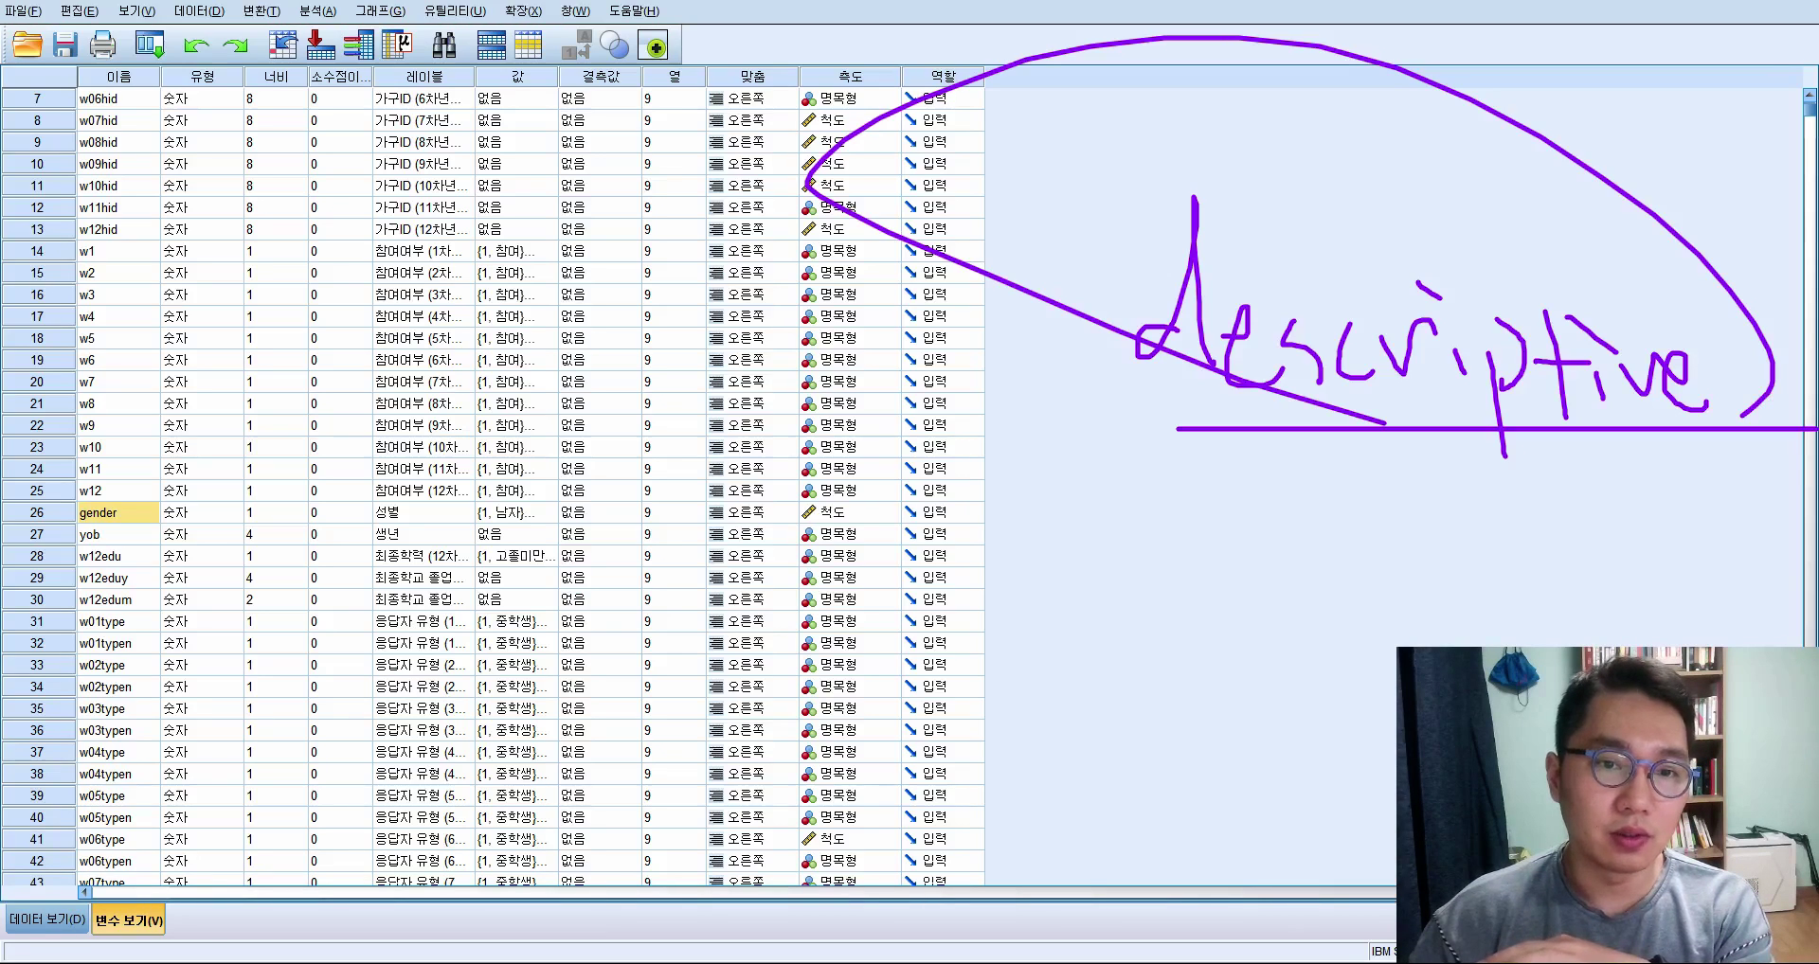
key("Escape")
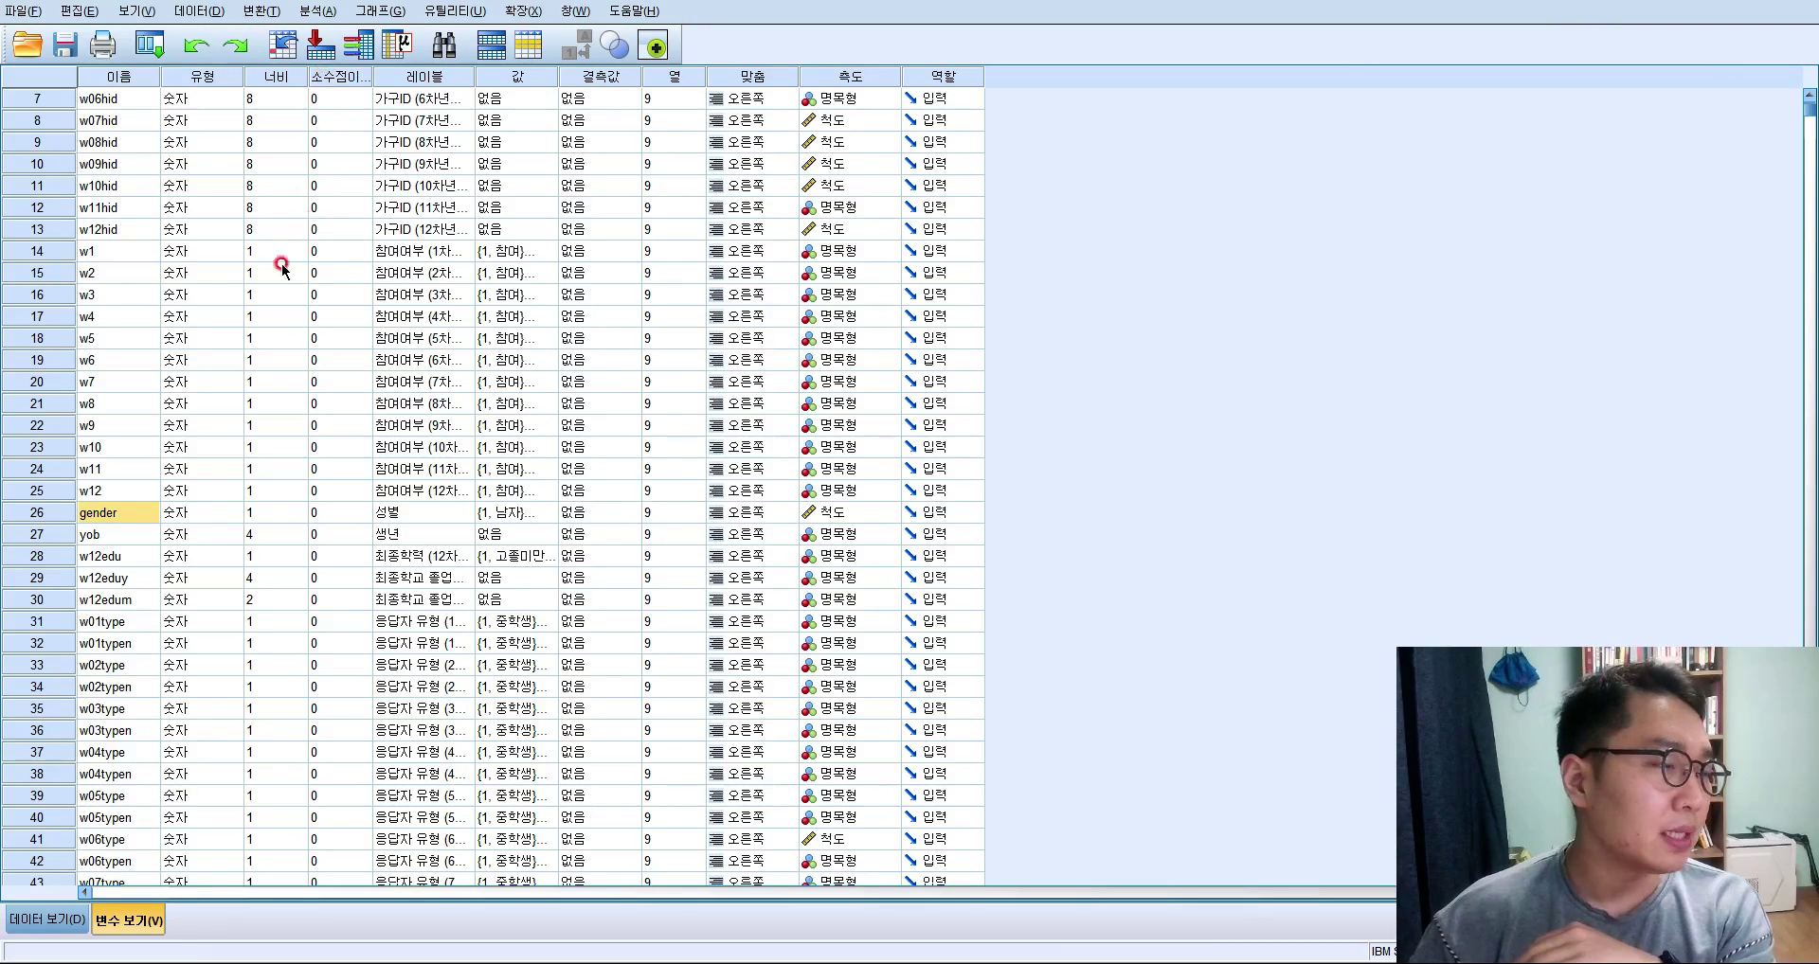
Run a frequency analysis (빈도분석) on the gender (성별) variable and return to the variable list.
left_click(60, 516)
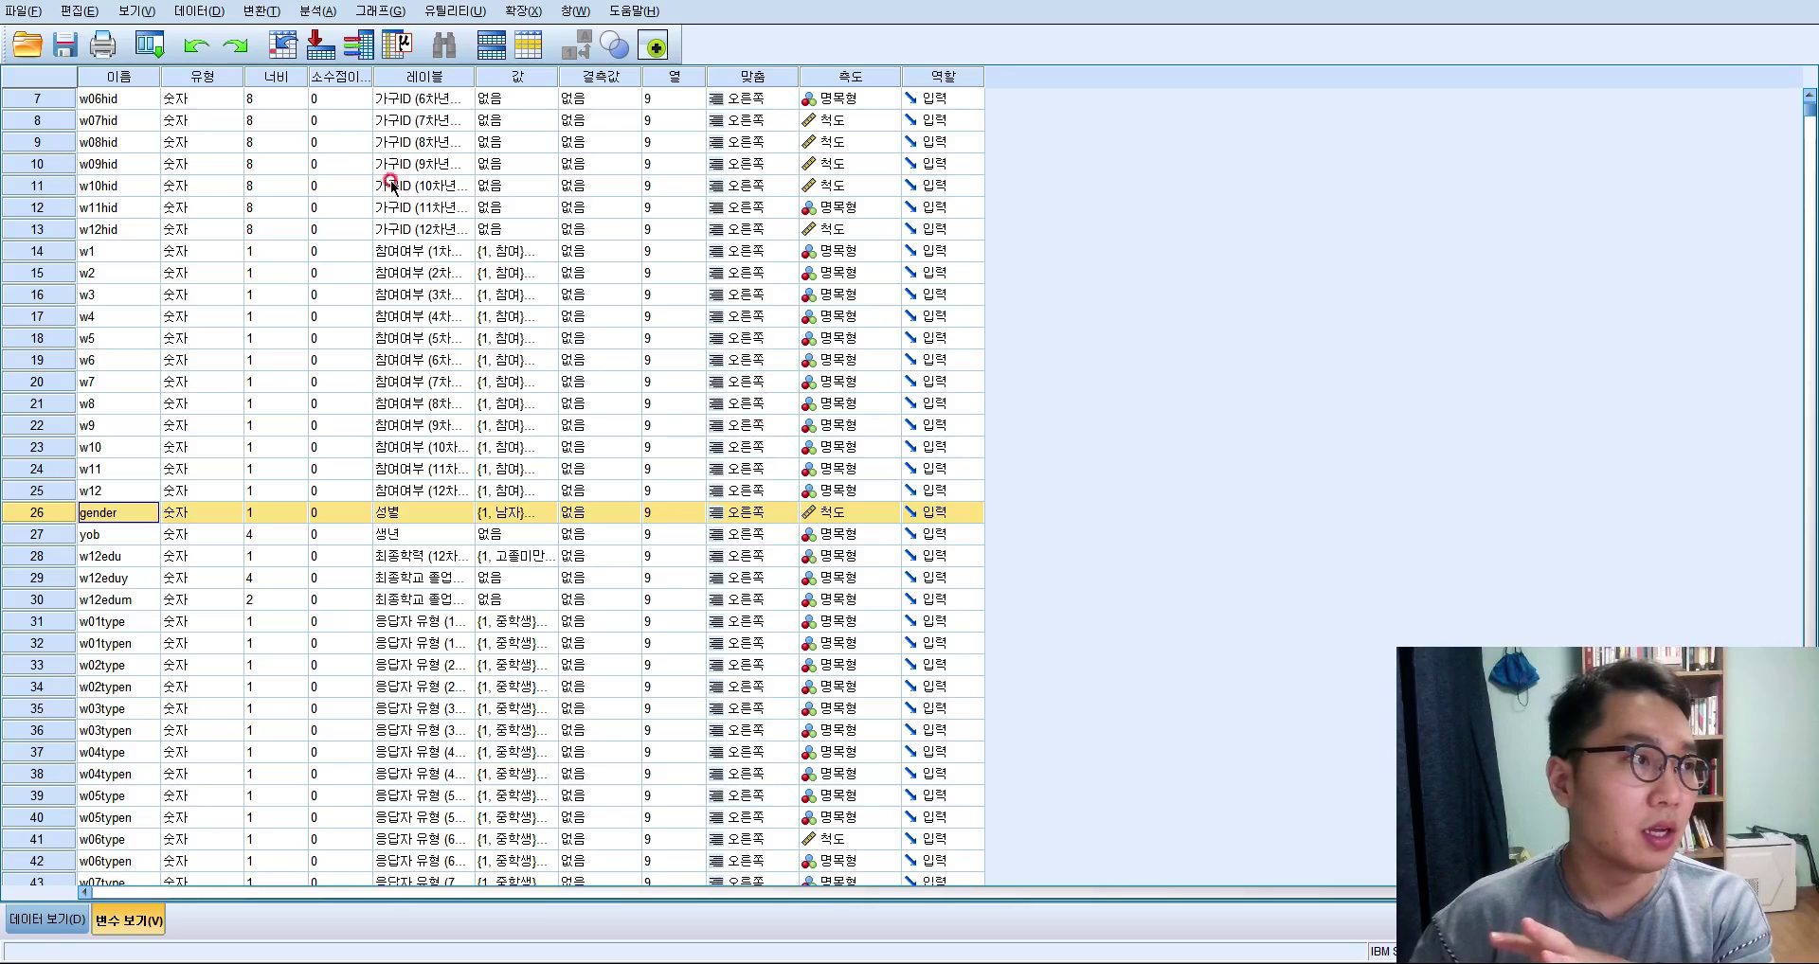
left_click(319, 13)
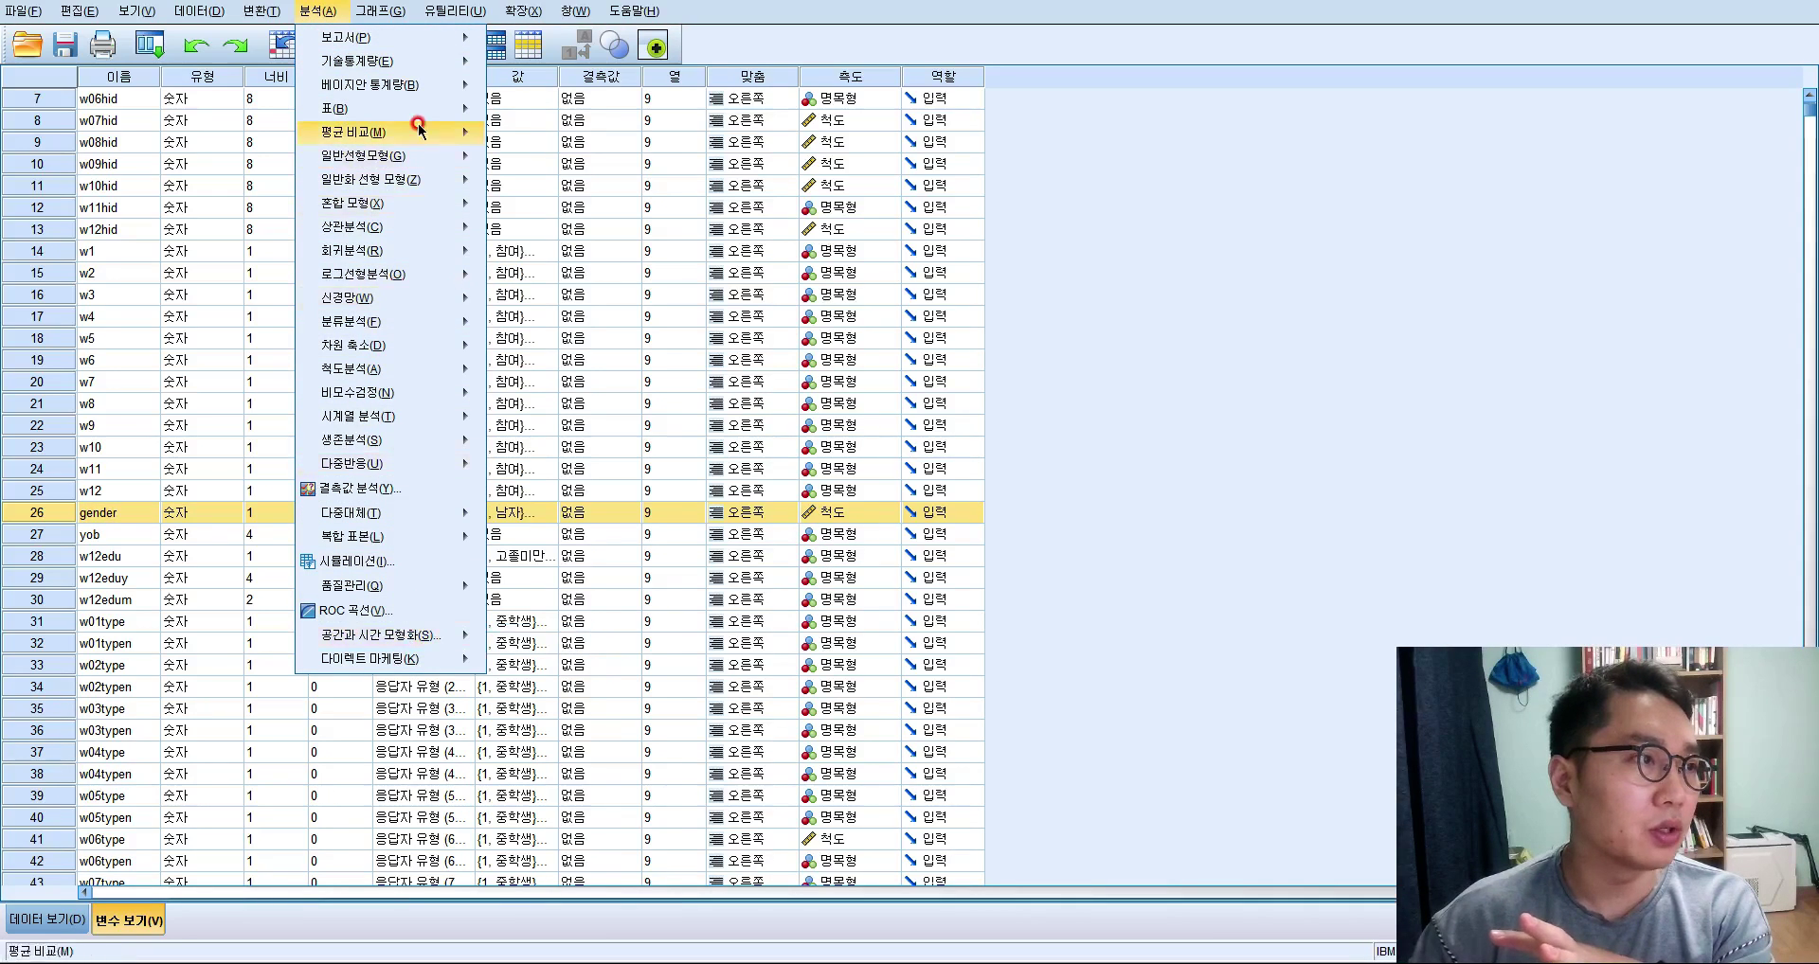
mouse_move(438, 57)
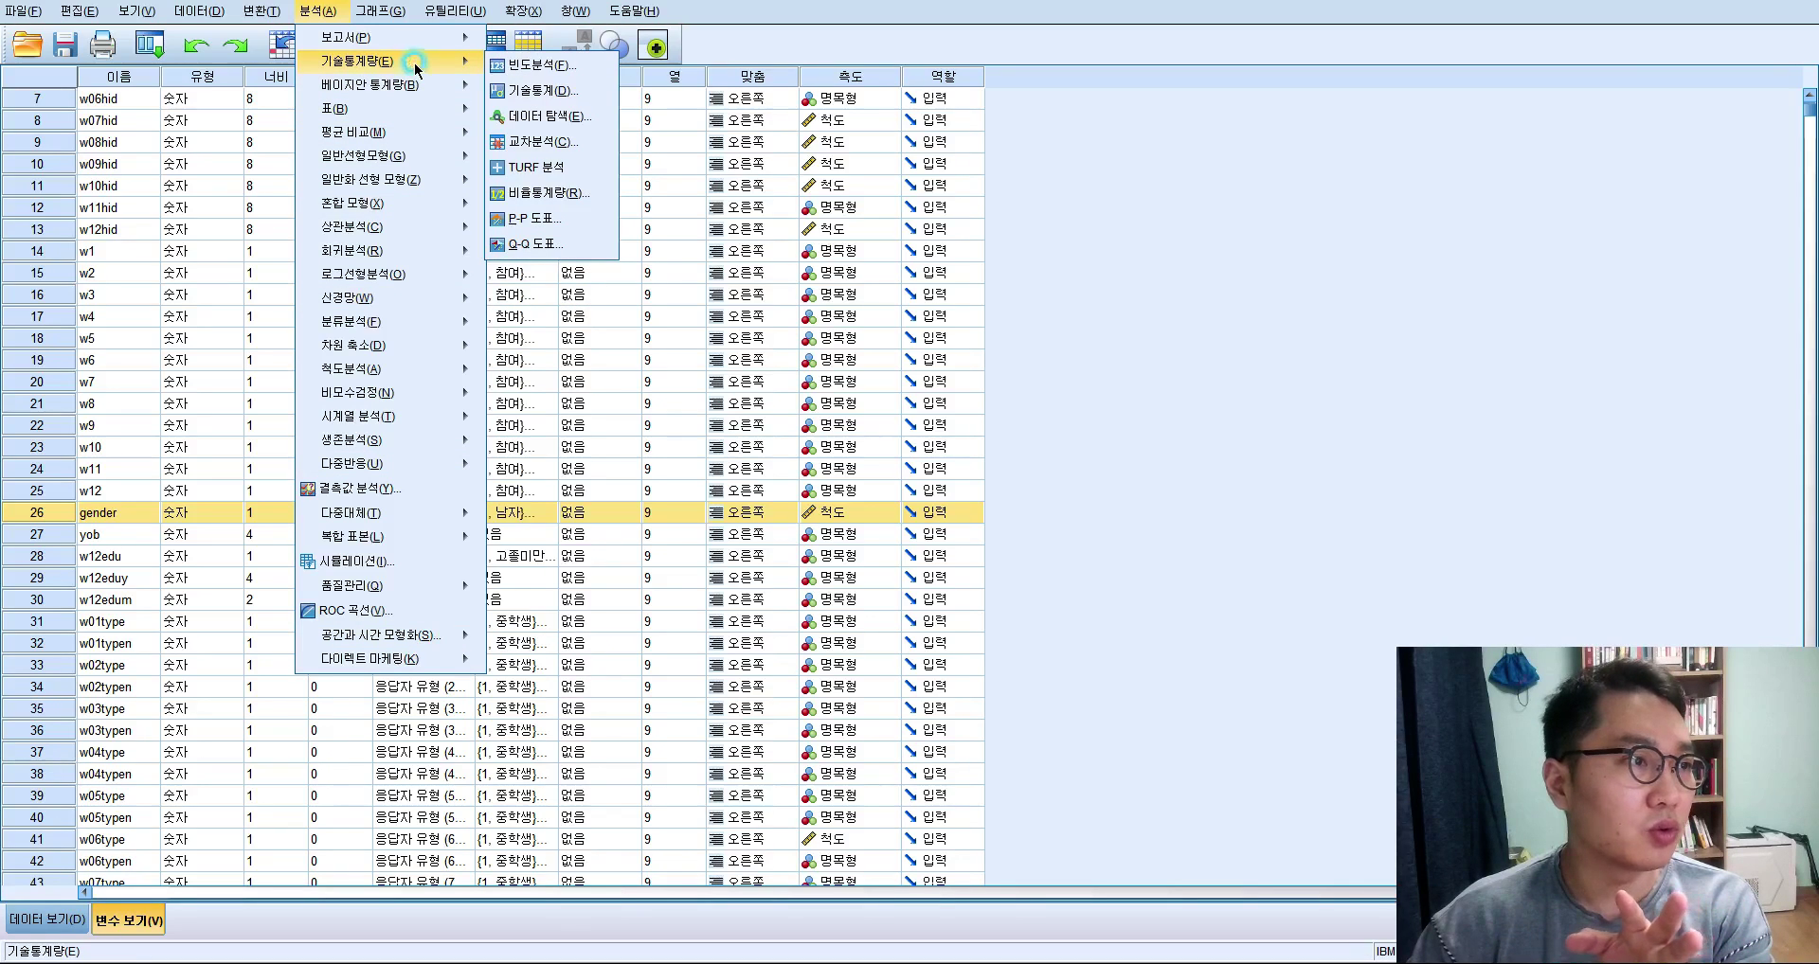
left_click(415, 64)
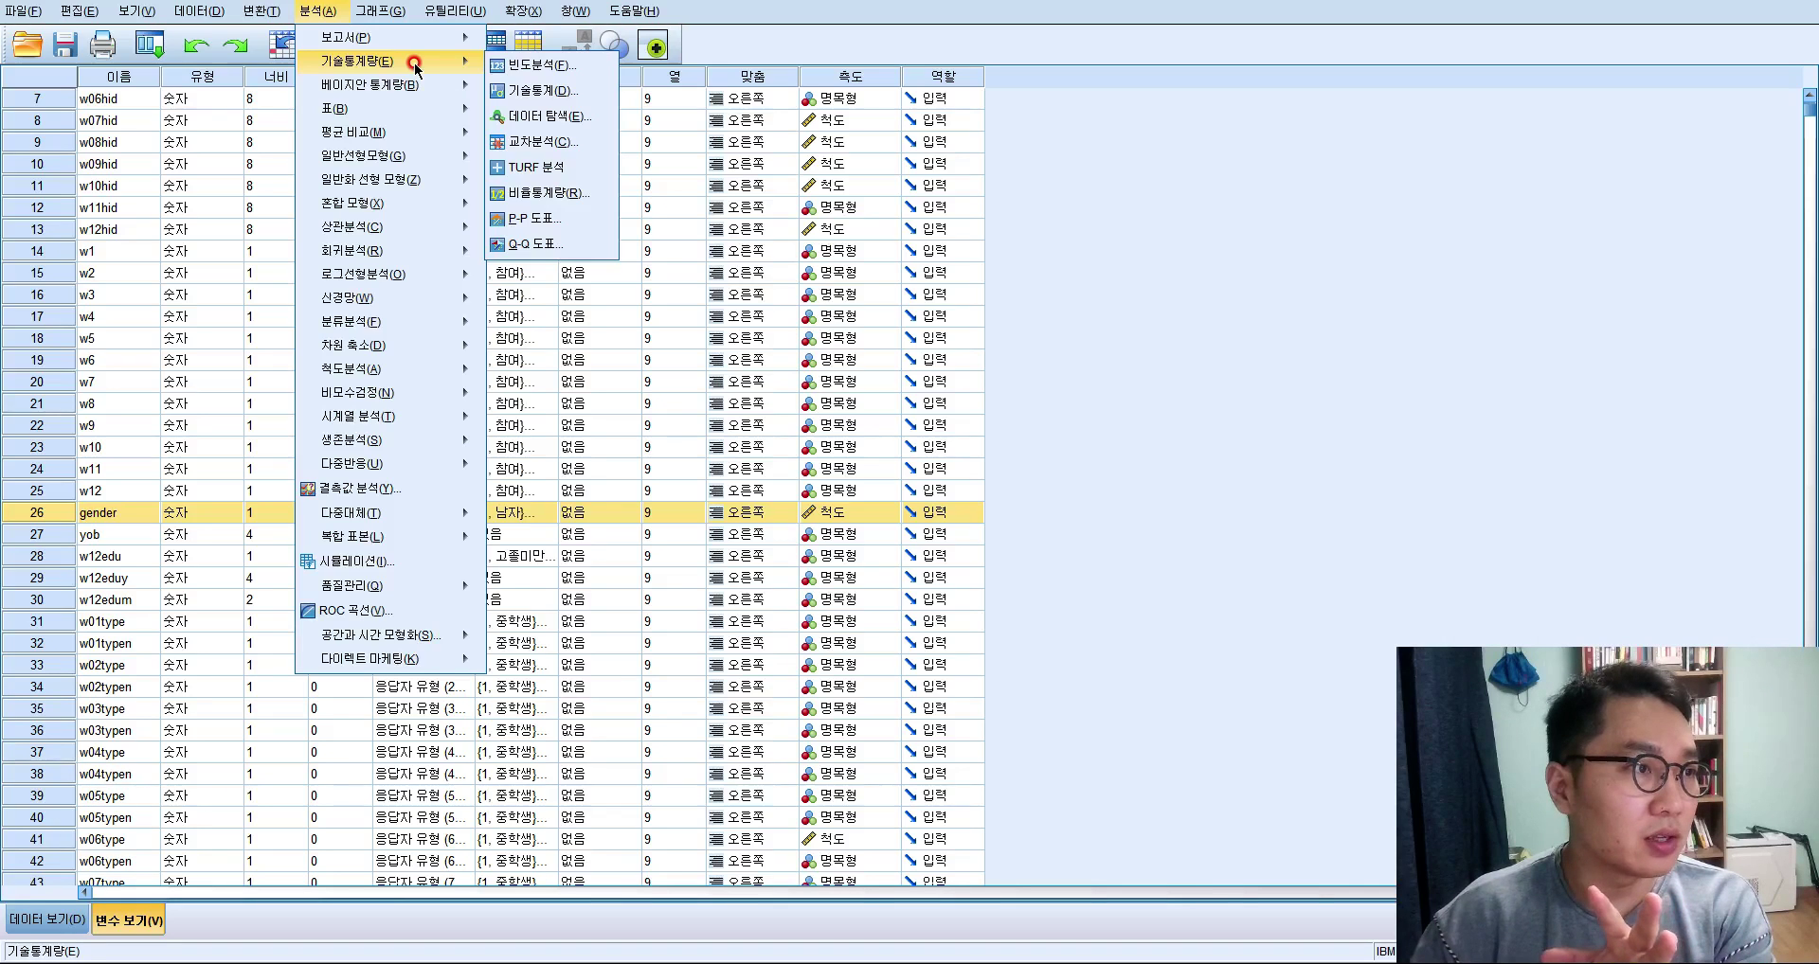
left_click(522, 66)
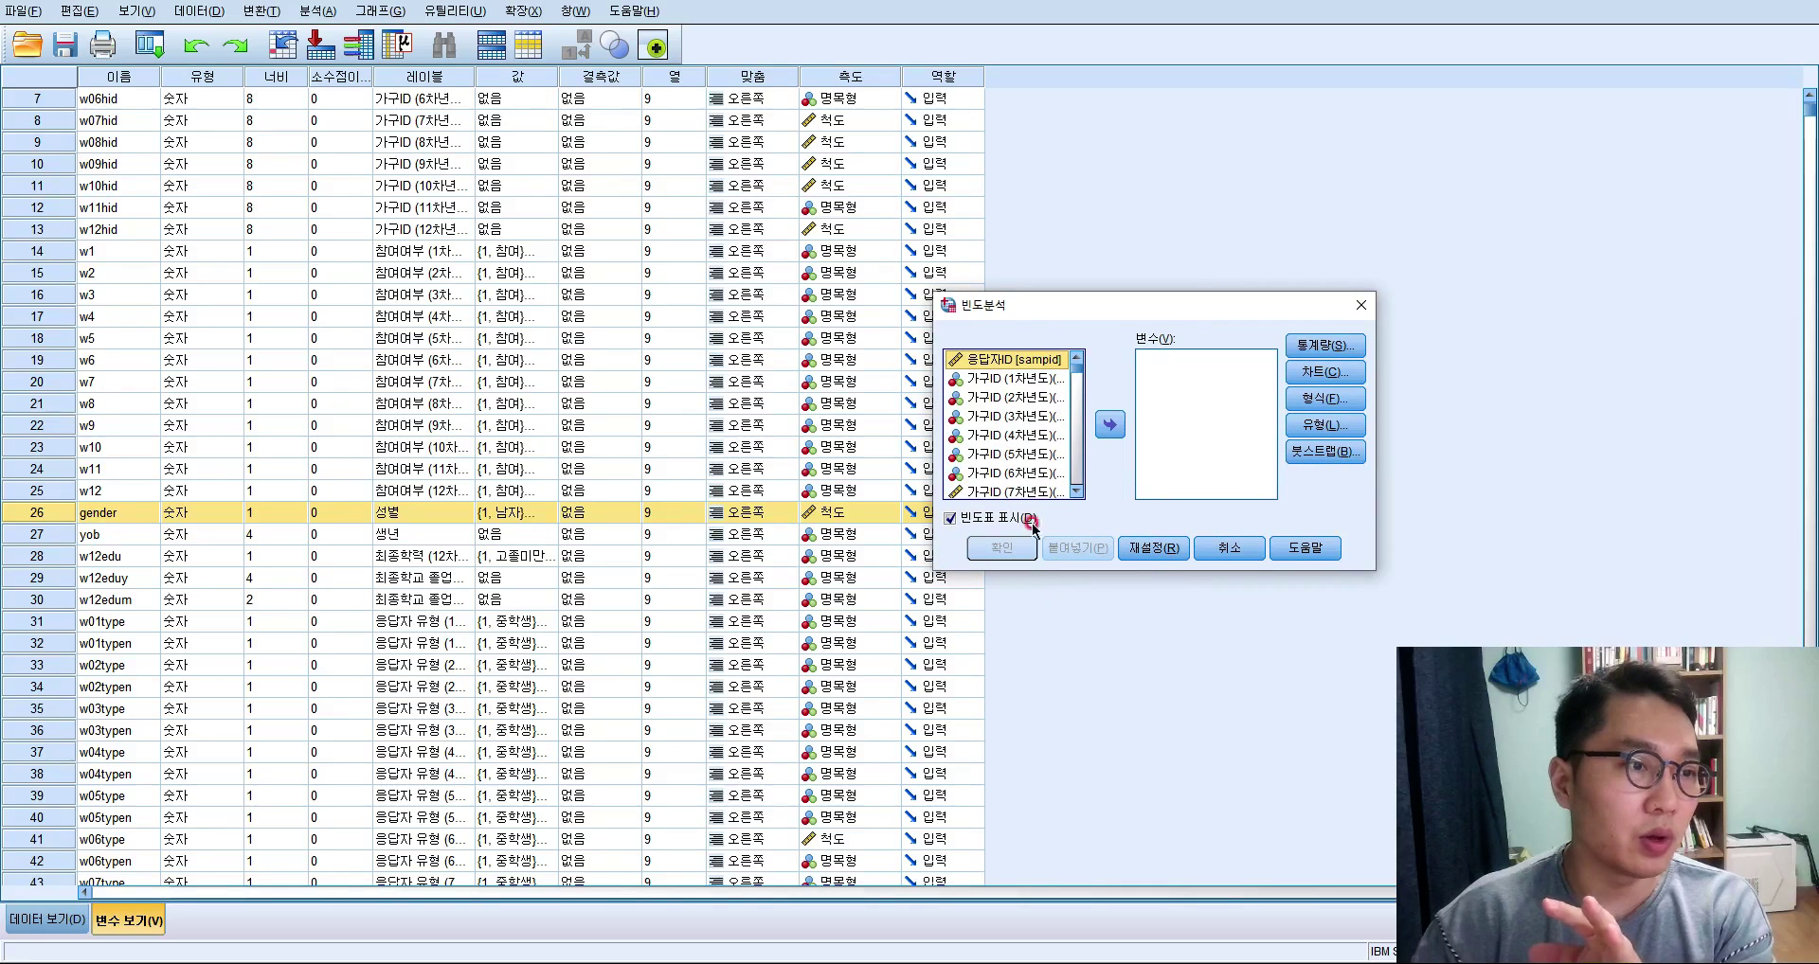
left_click(1078, 469)
left_click(1078, 469)
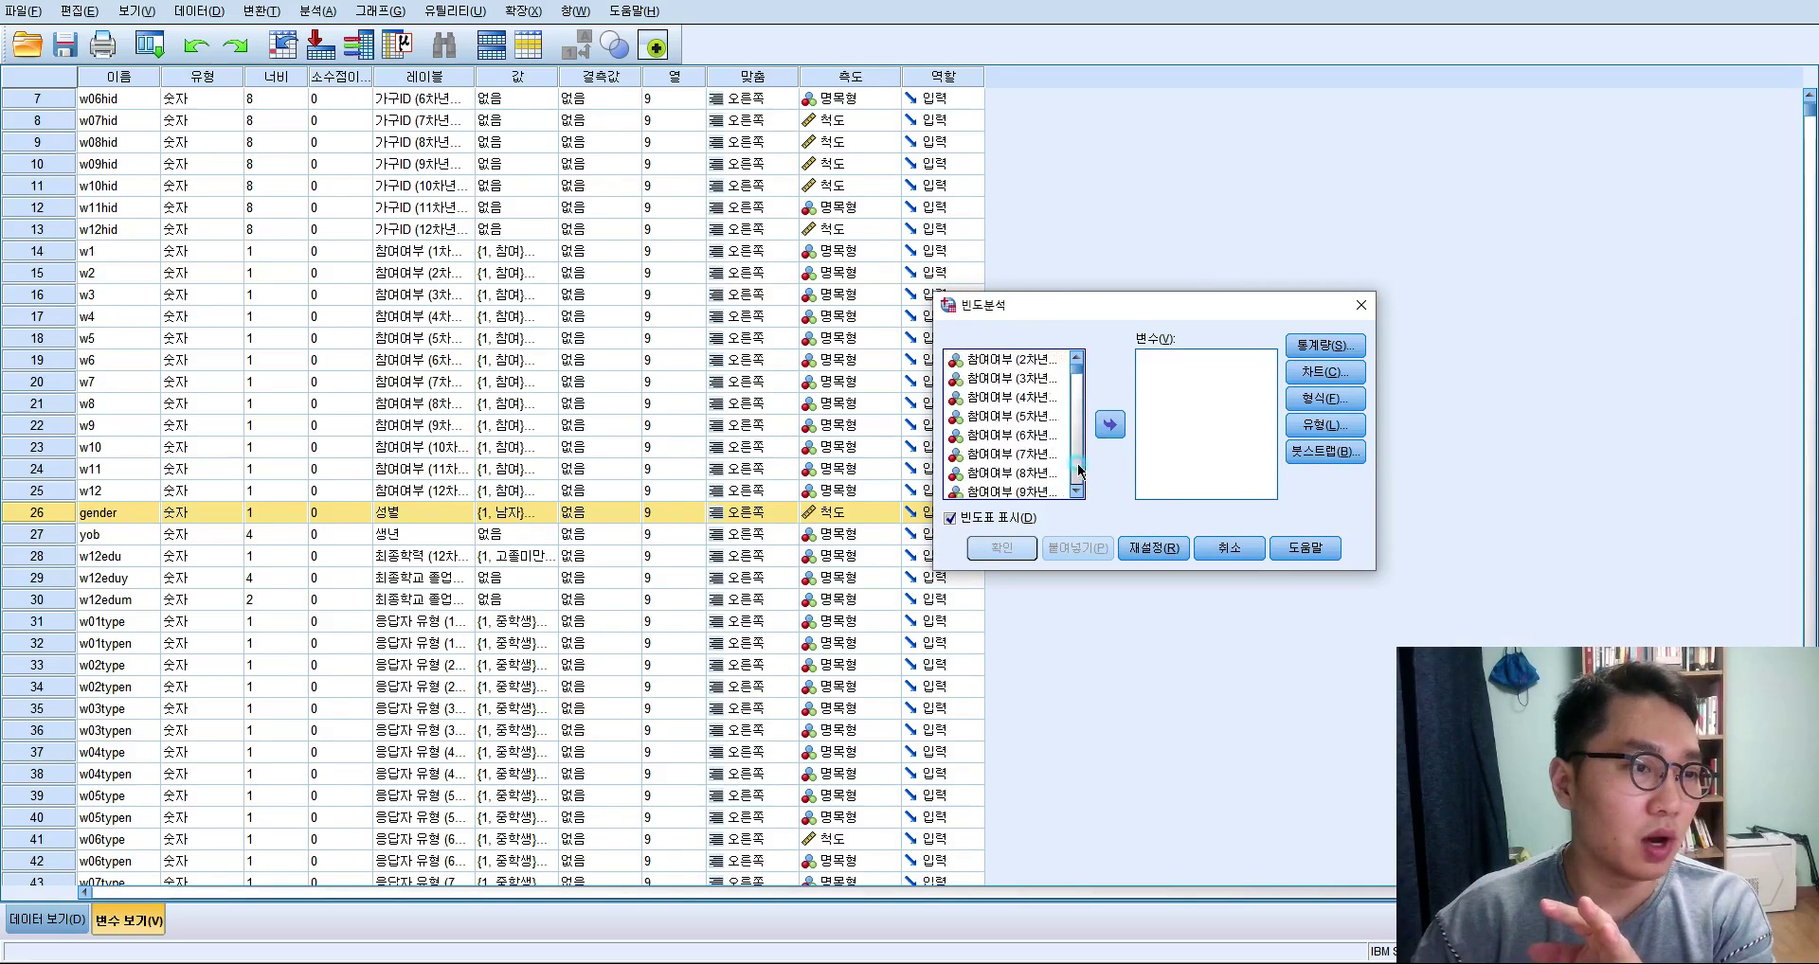
left_click(1078, 469)
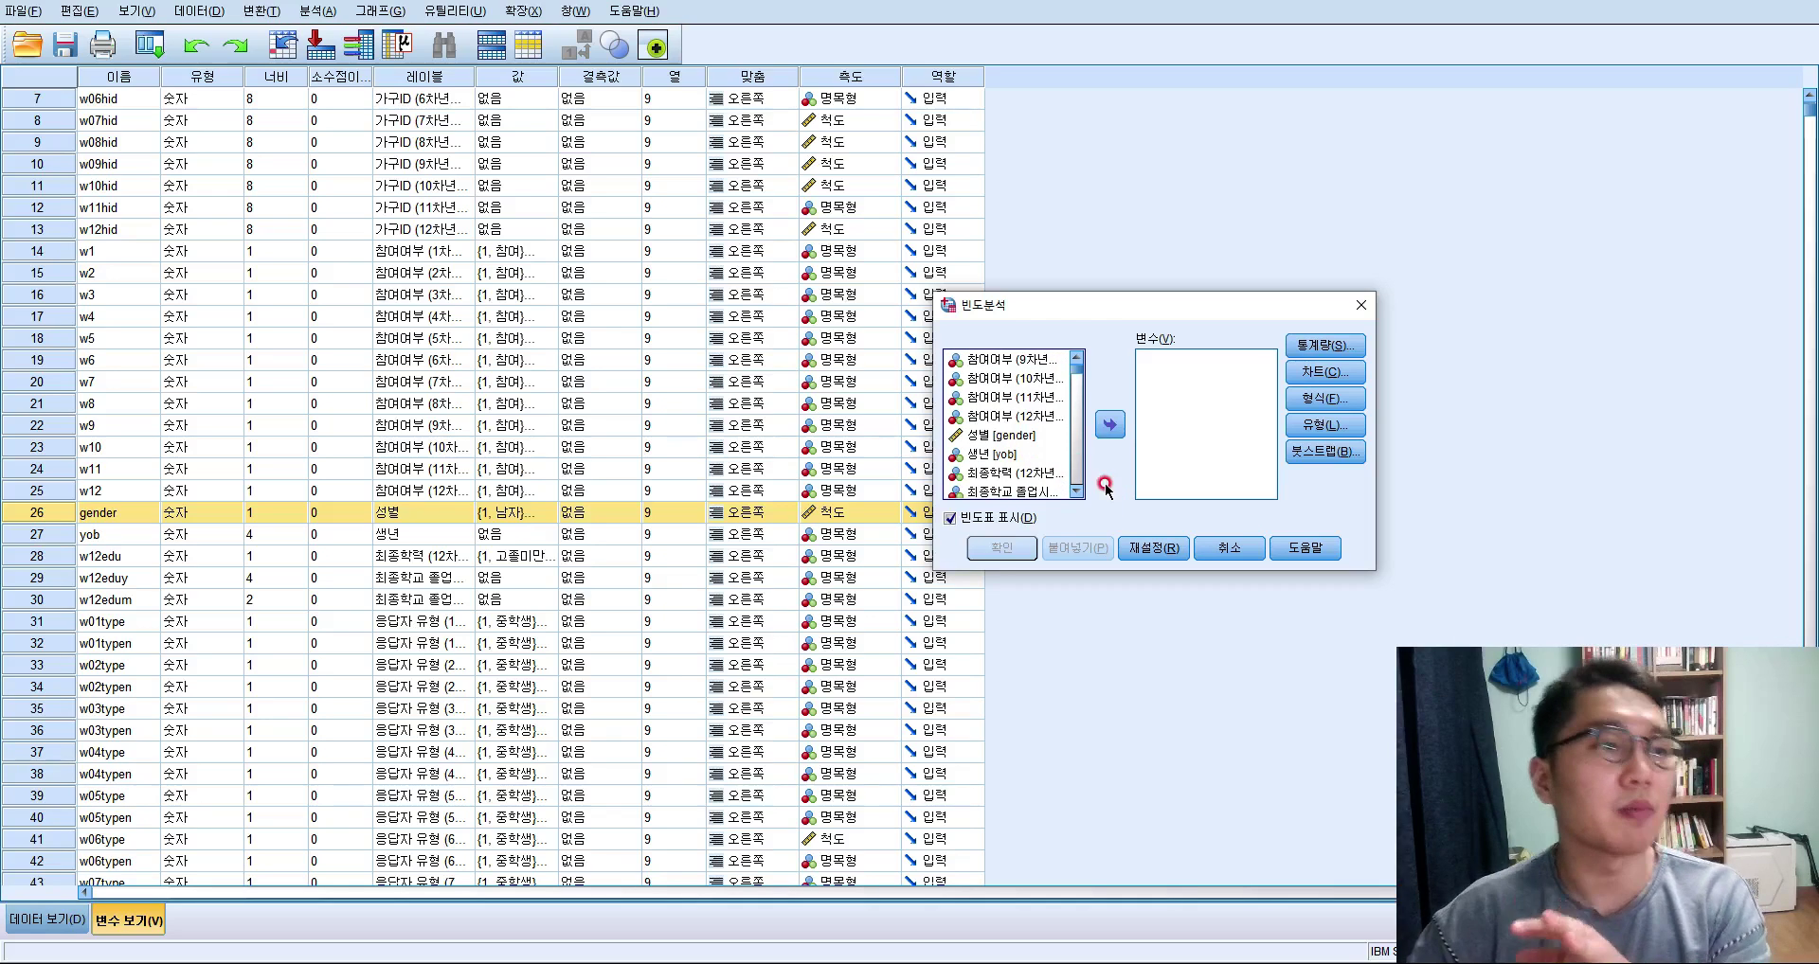
left_click(1042, 436)
left_click(1109, 424)
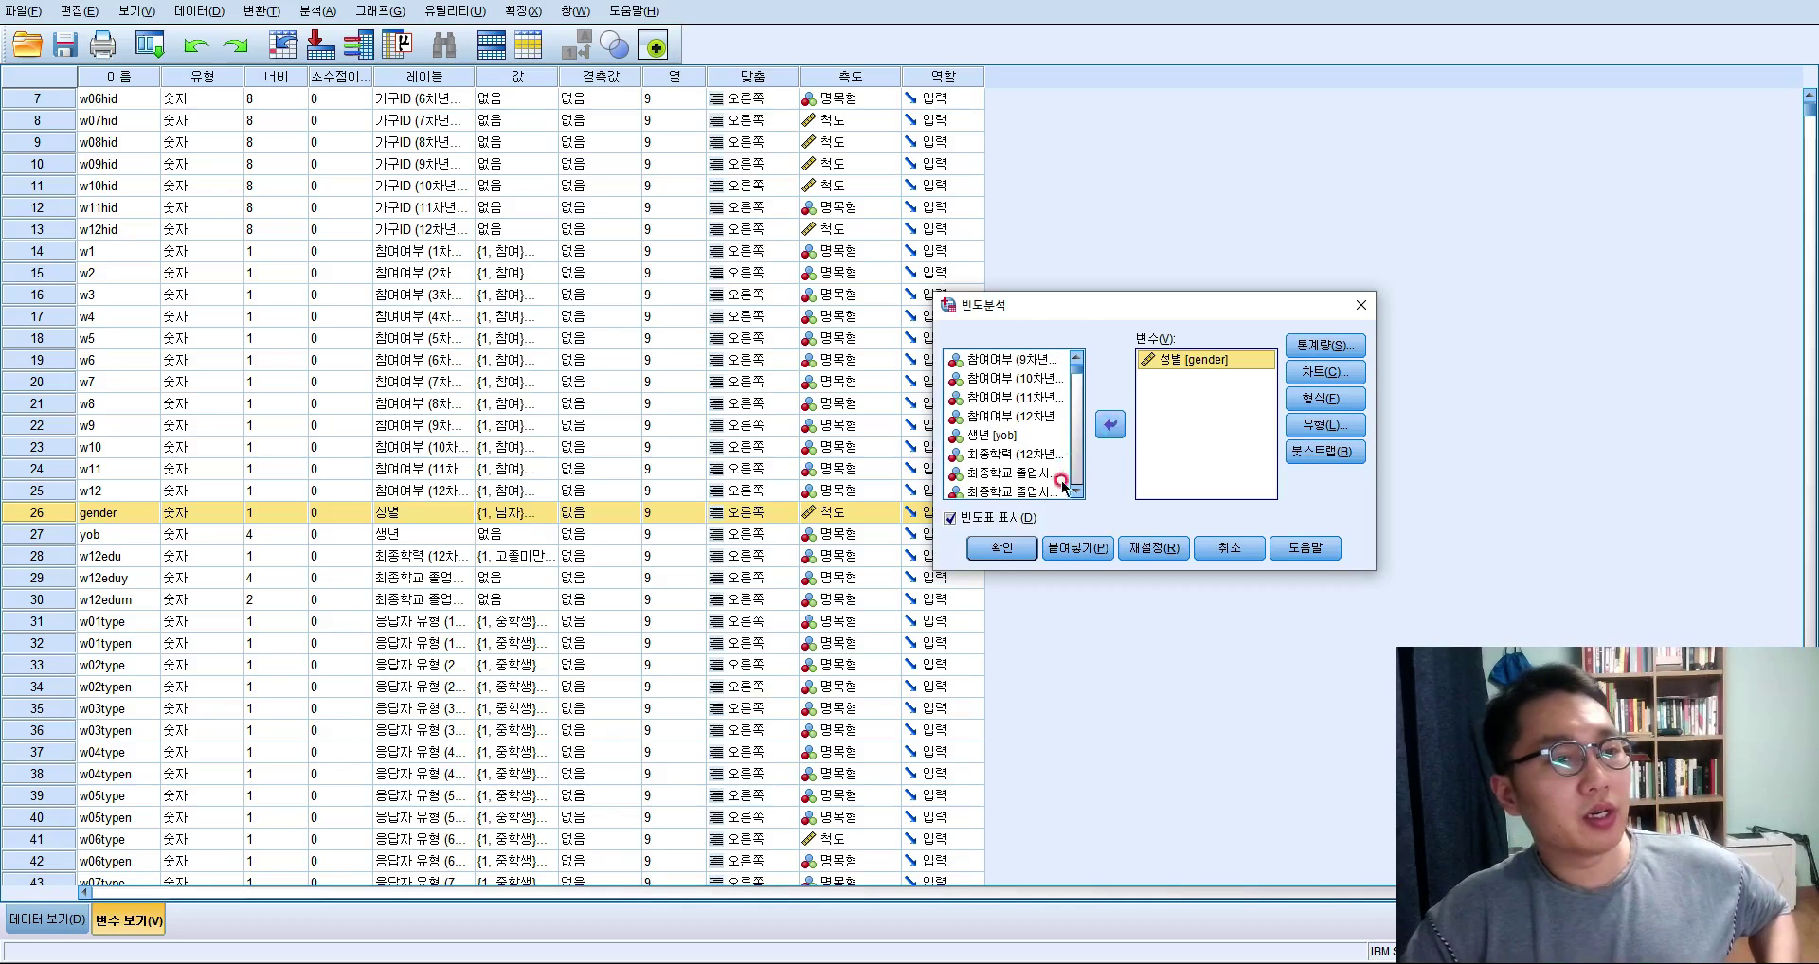
left_click(999, 550)
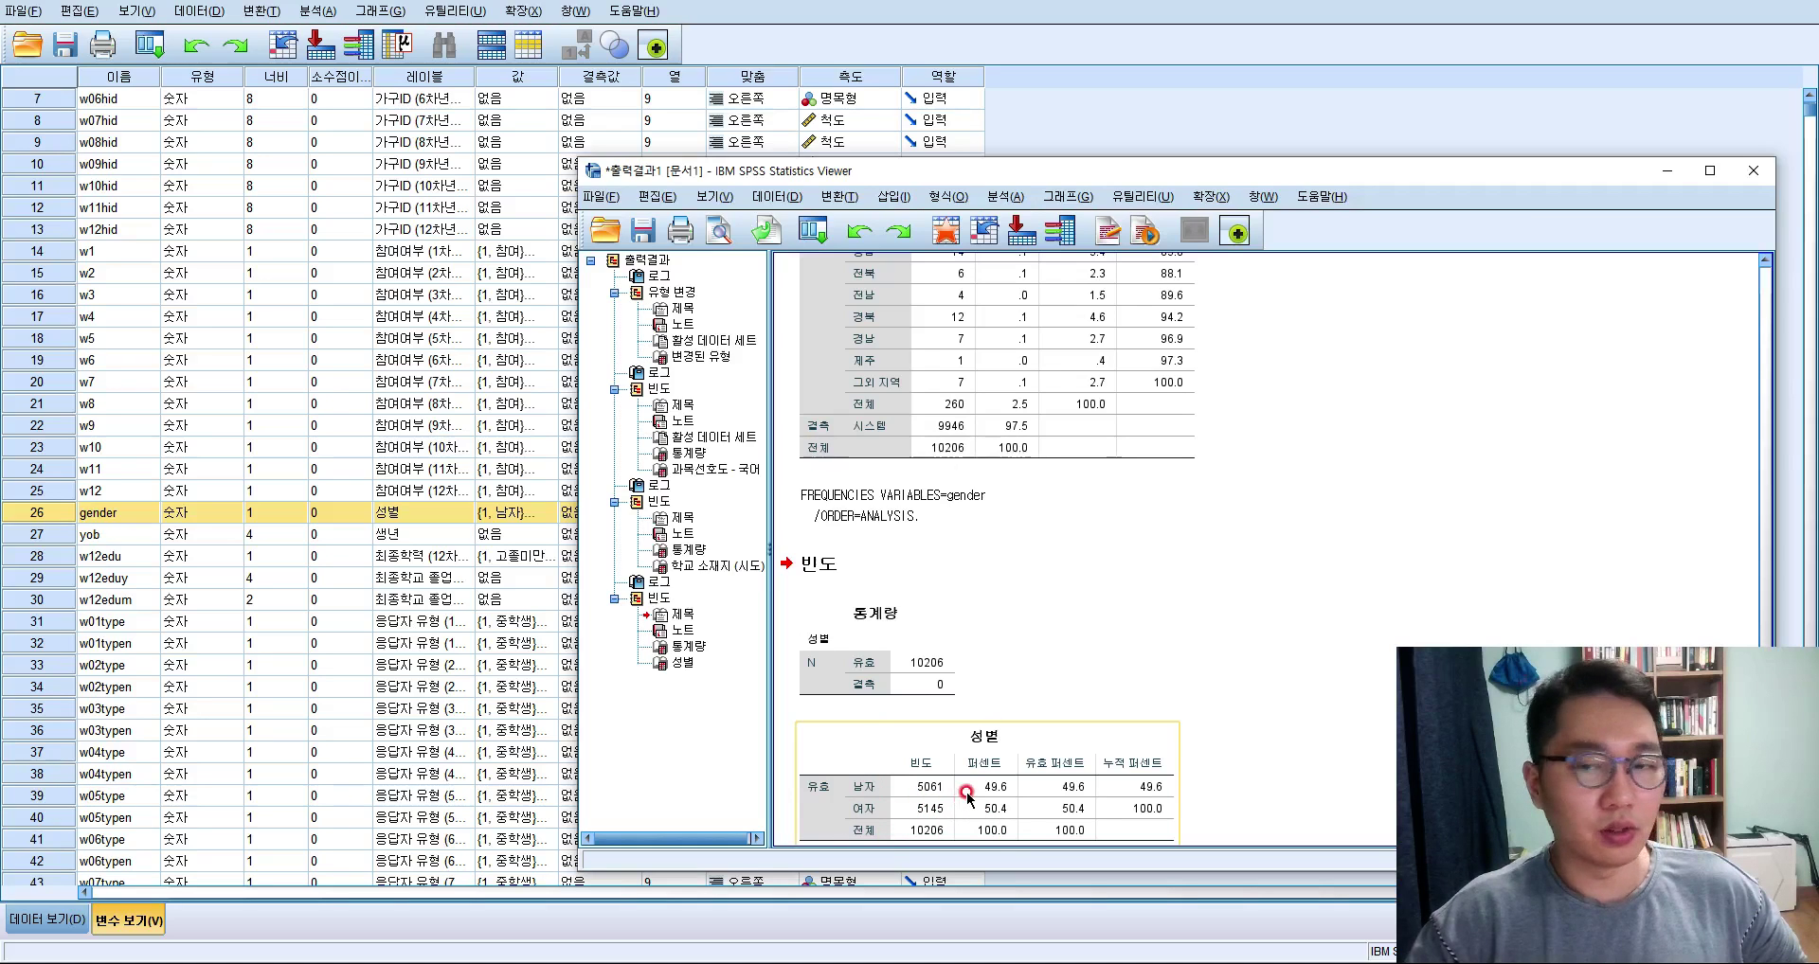
left_click(1242, 103)
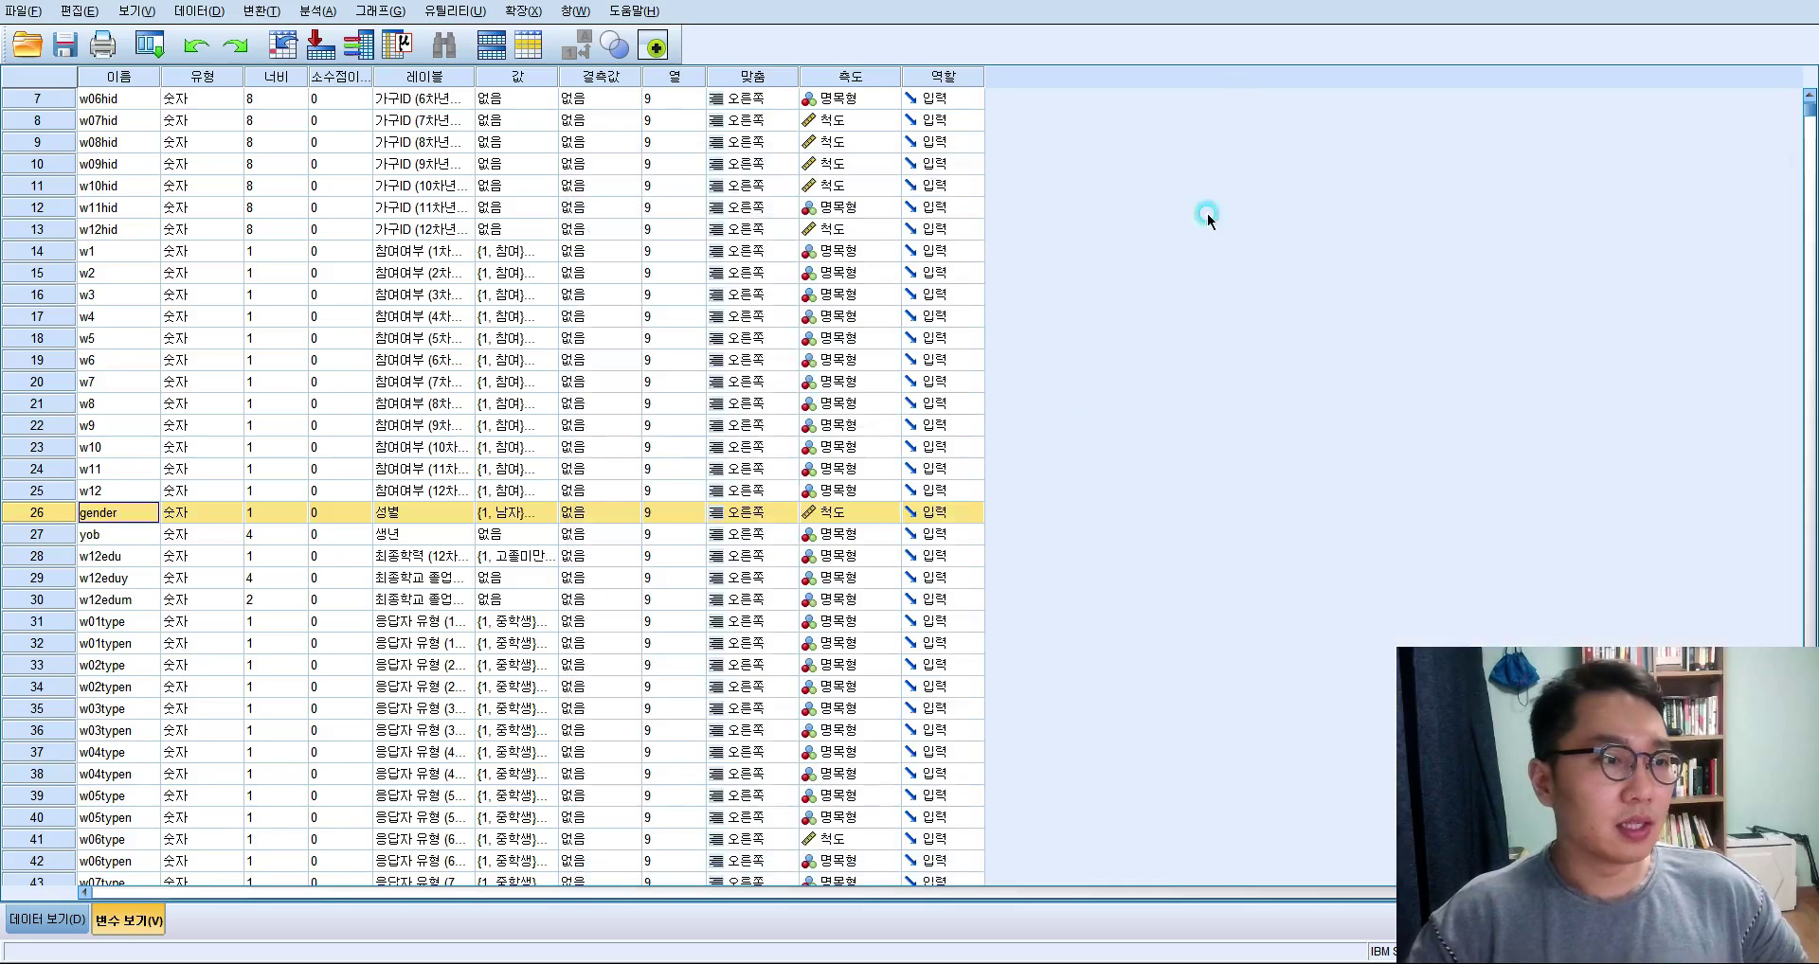
Set the measurement level of the gender variable to nominal (명목형).
left_click(885, 512)
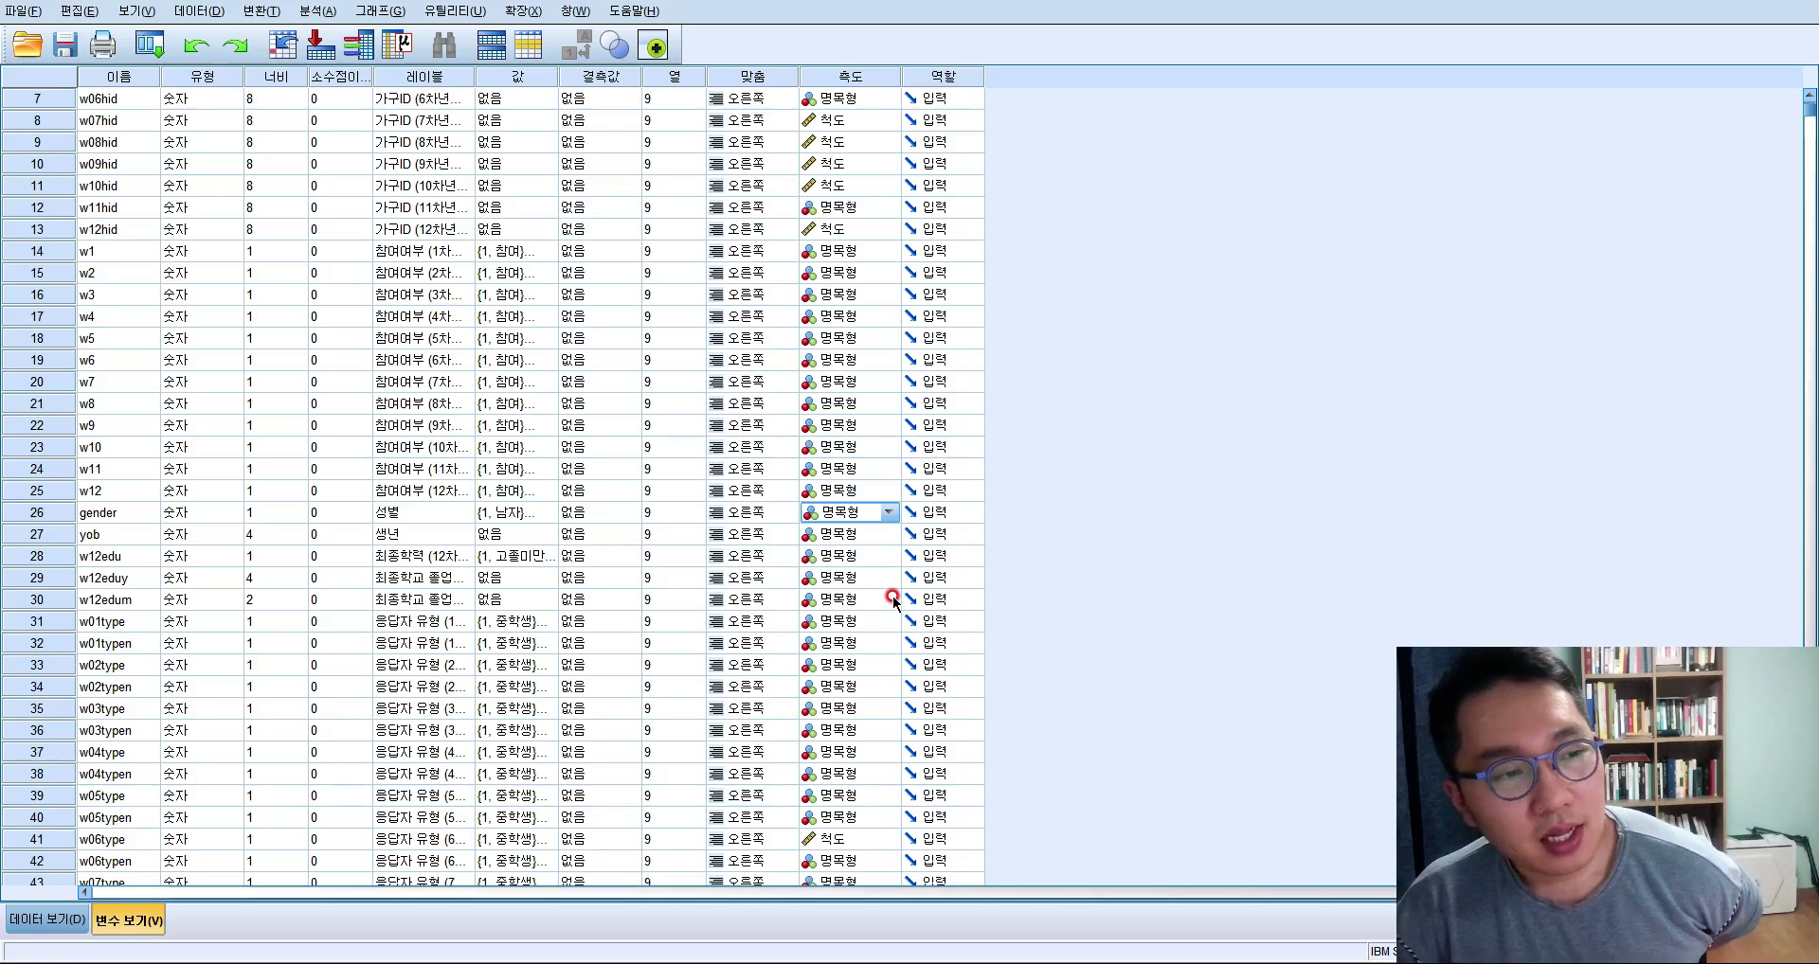
left_click(887, 513)
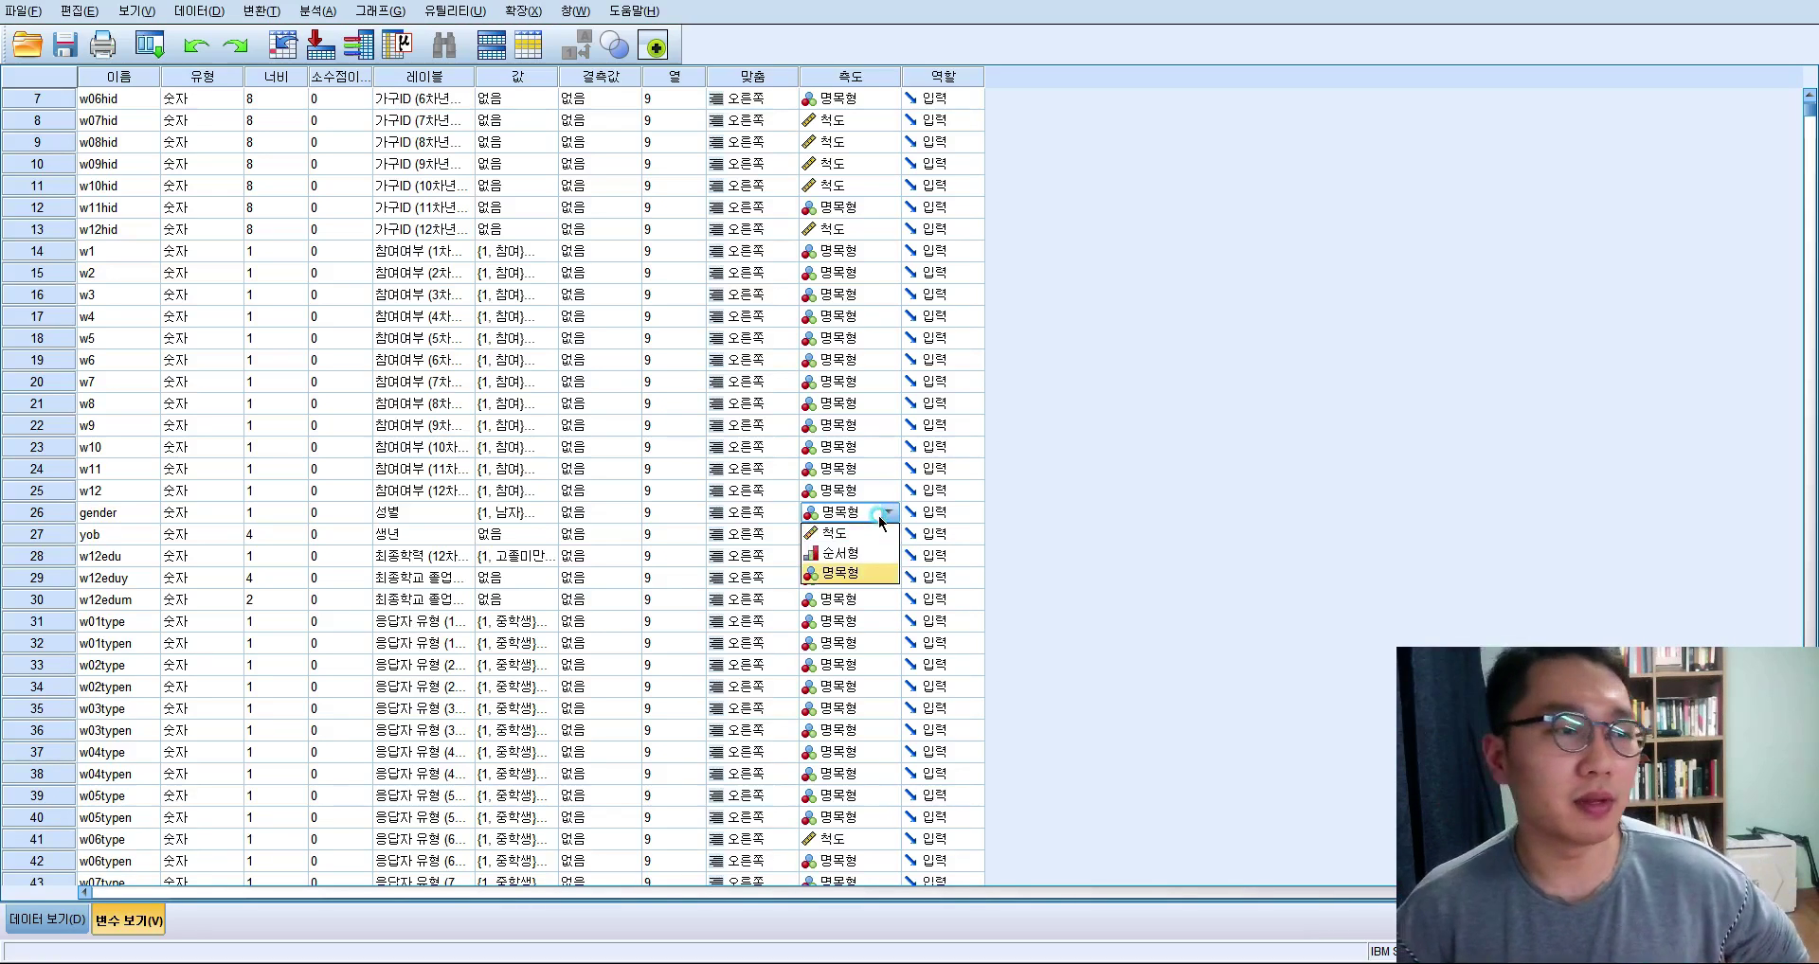
left_click(850, 574)
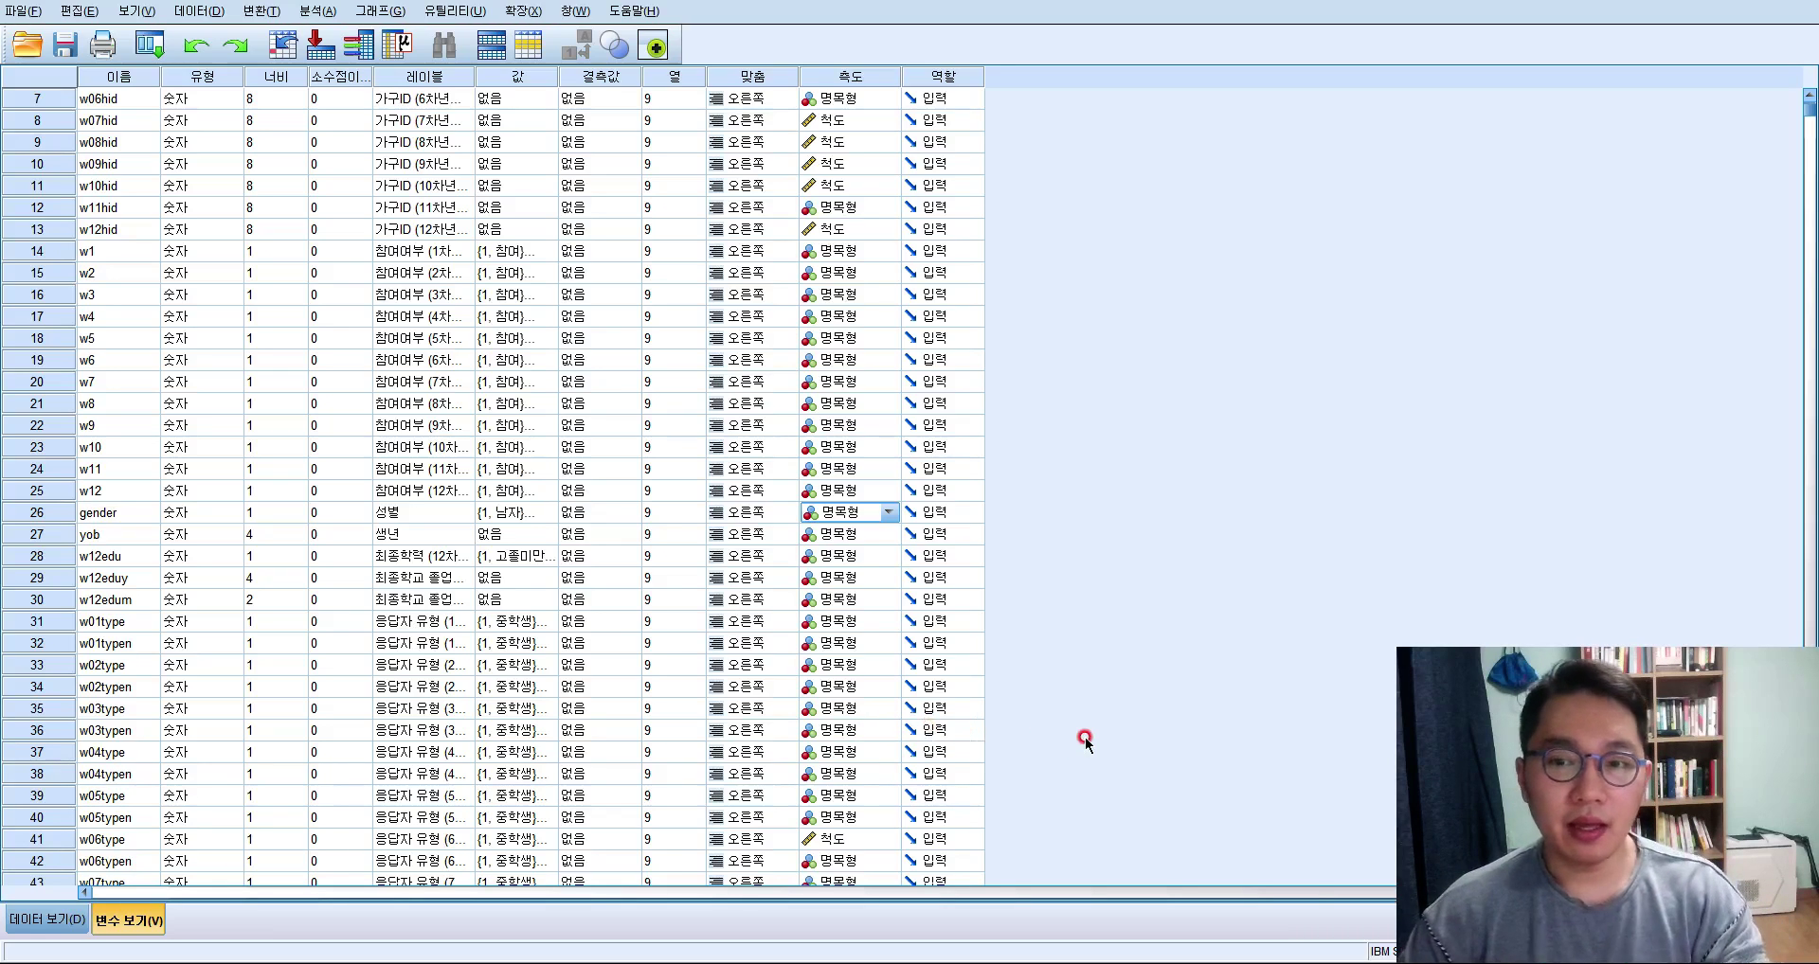
key("Escape")
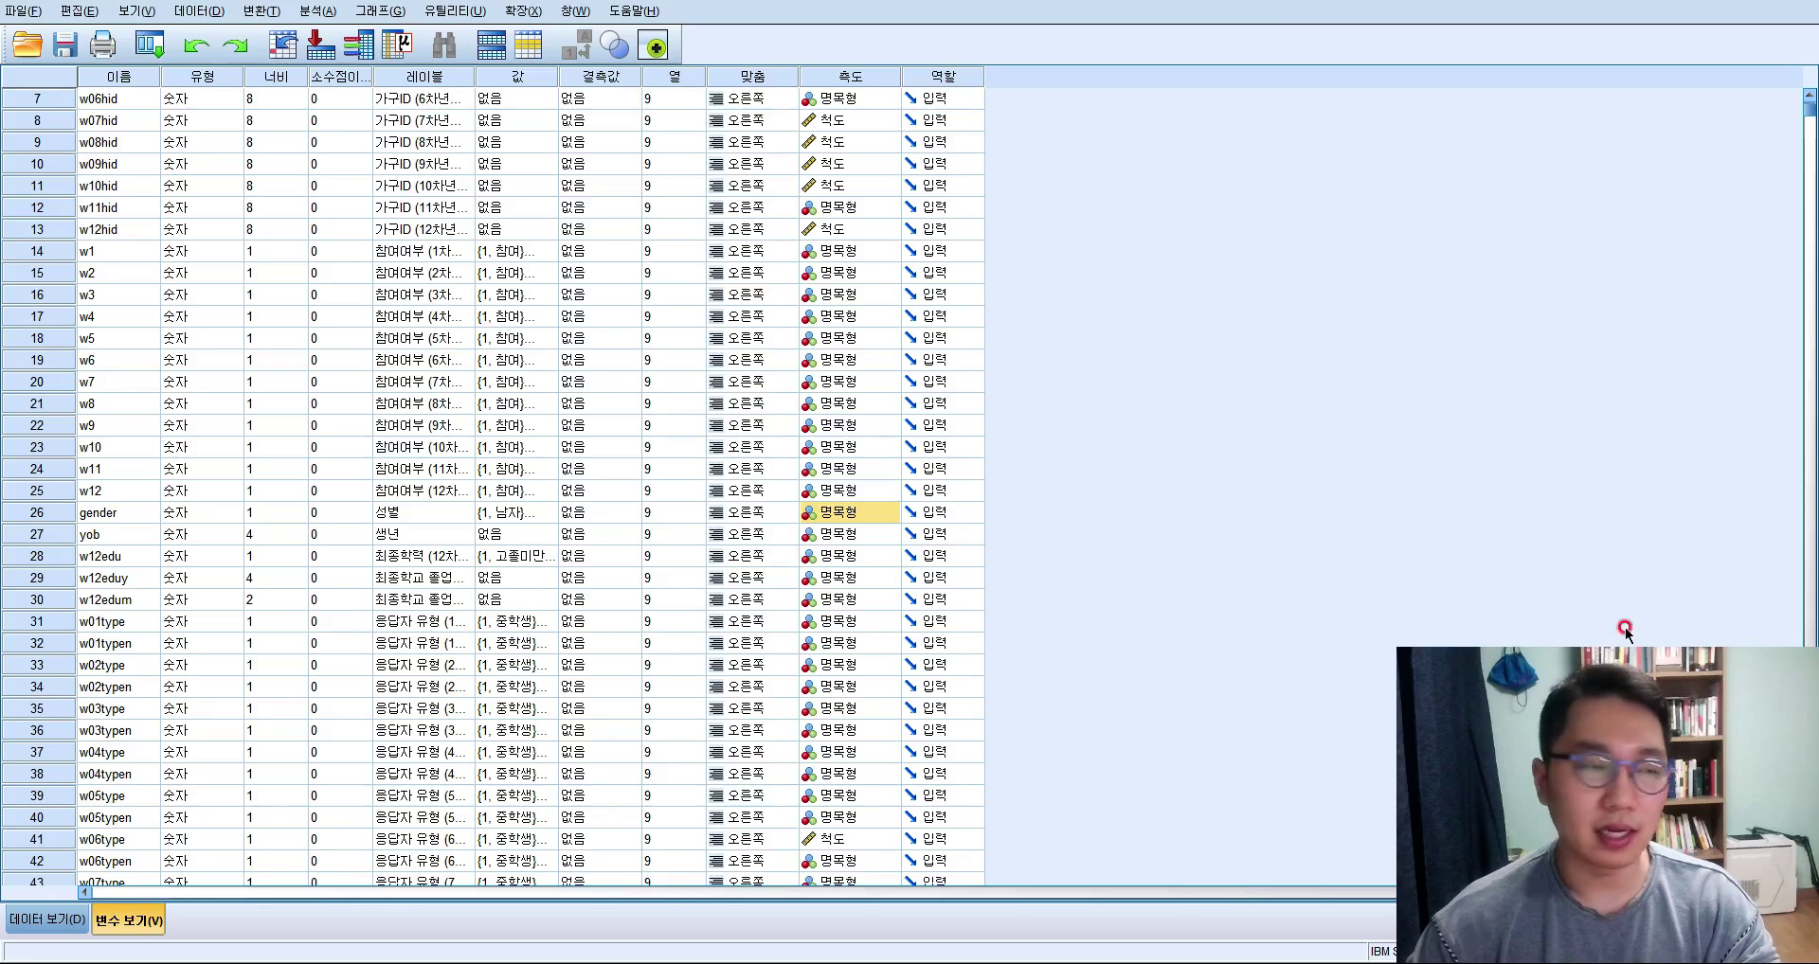
Find the variable y12a058 by searching the variable names, and close the search.
left_click(142, 578)
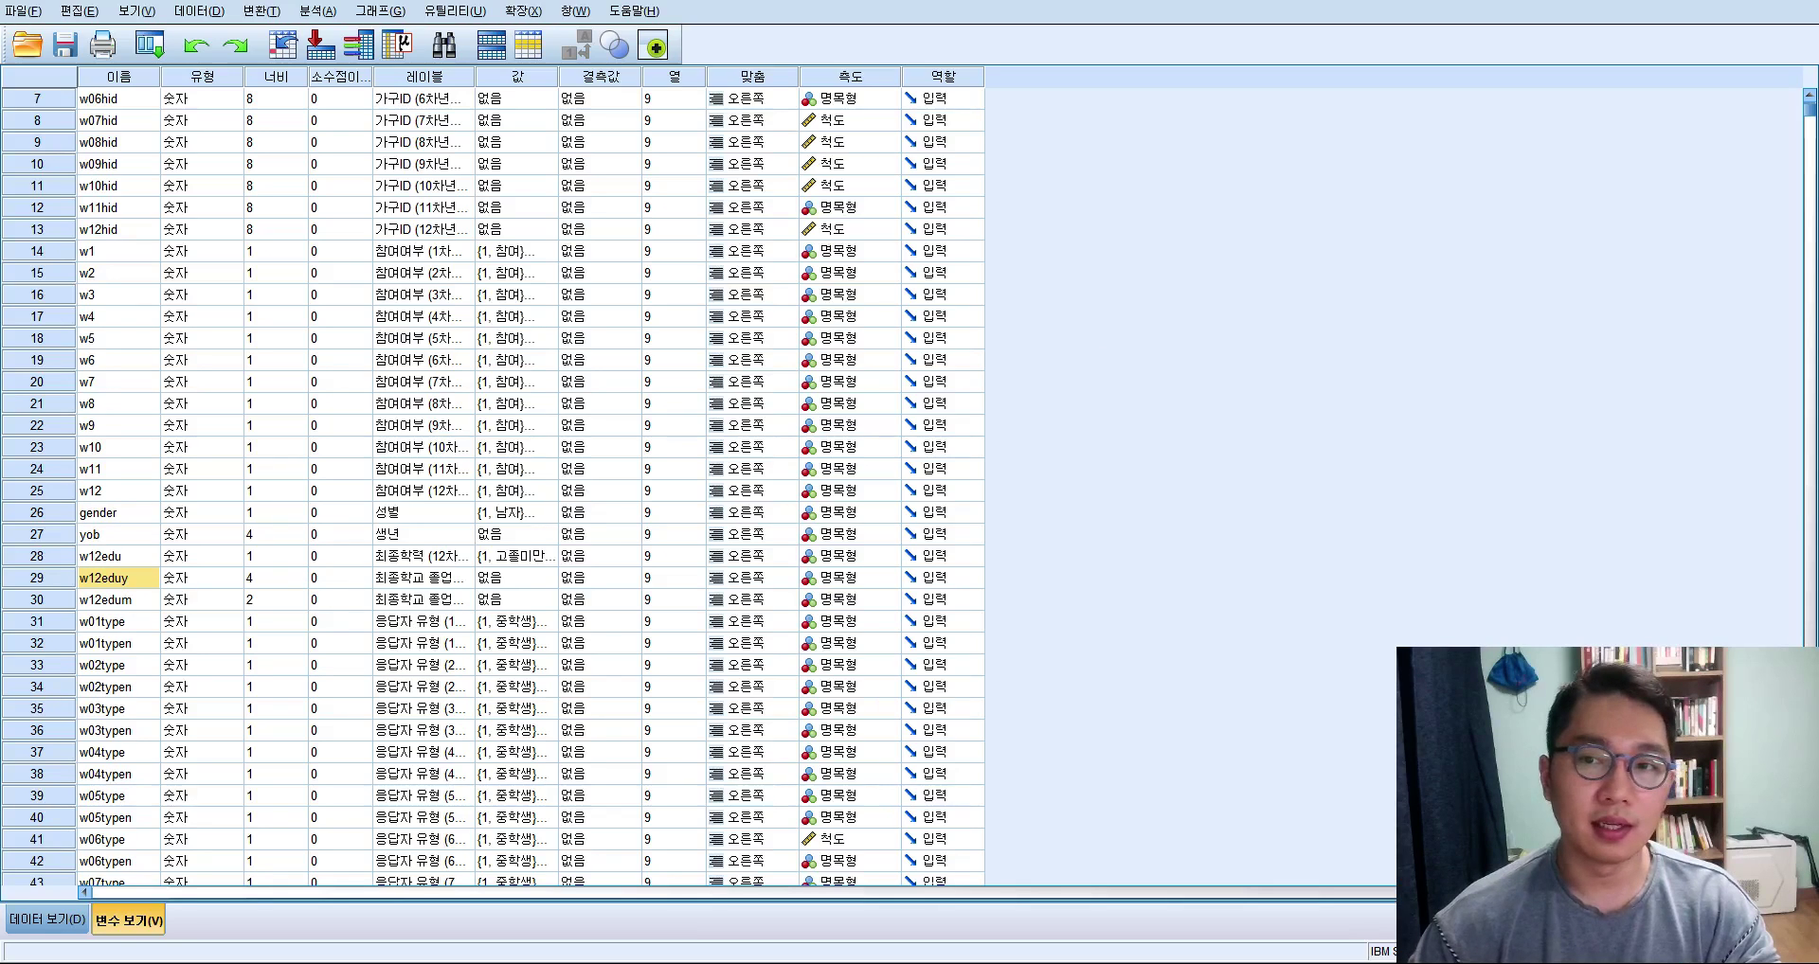
key("ctrl+f")
type("1. y12a058")
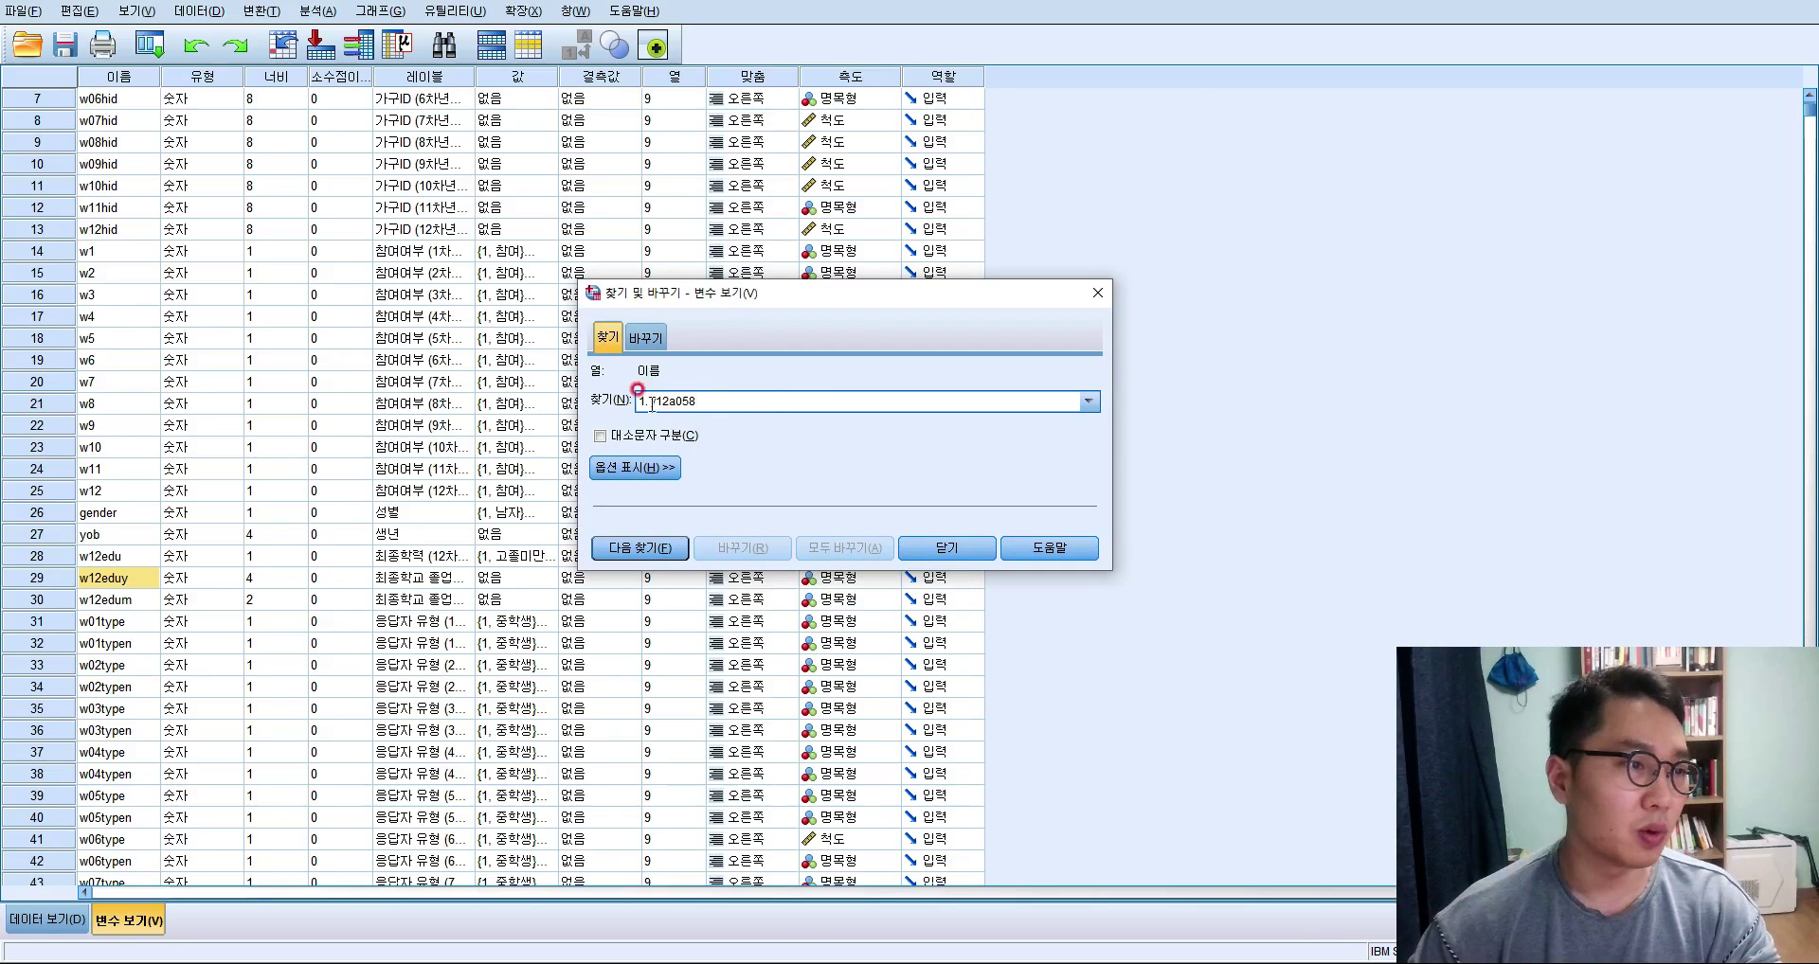
left_click_drag(652, 402, 638, 403)
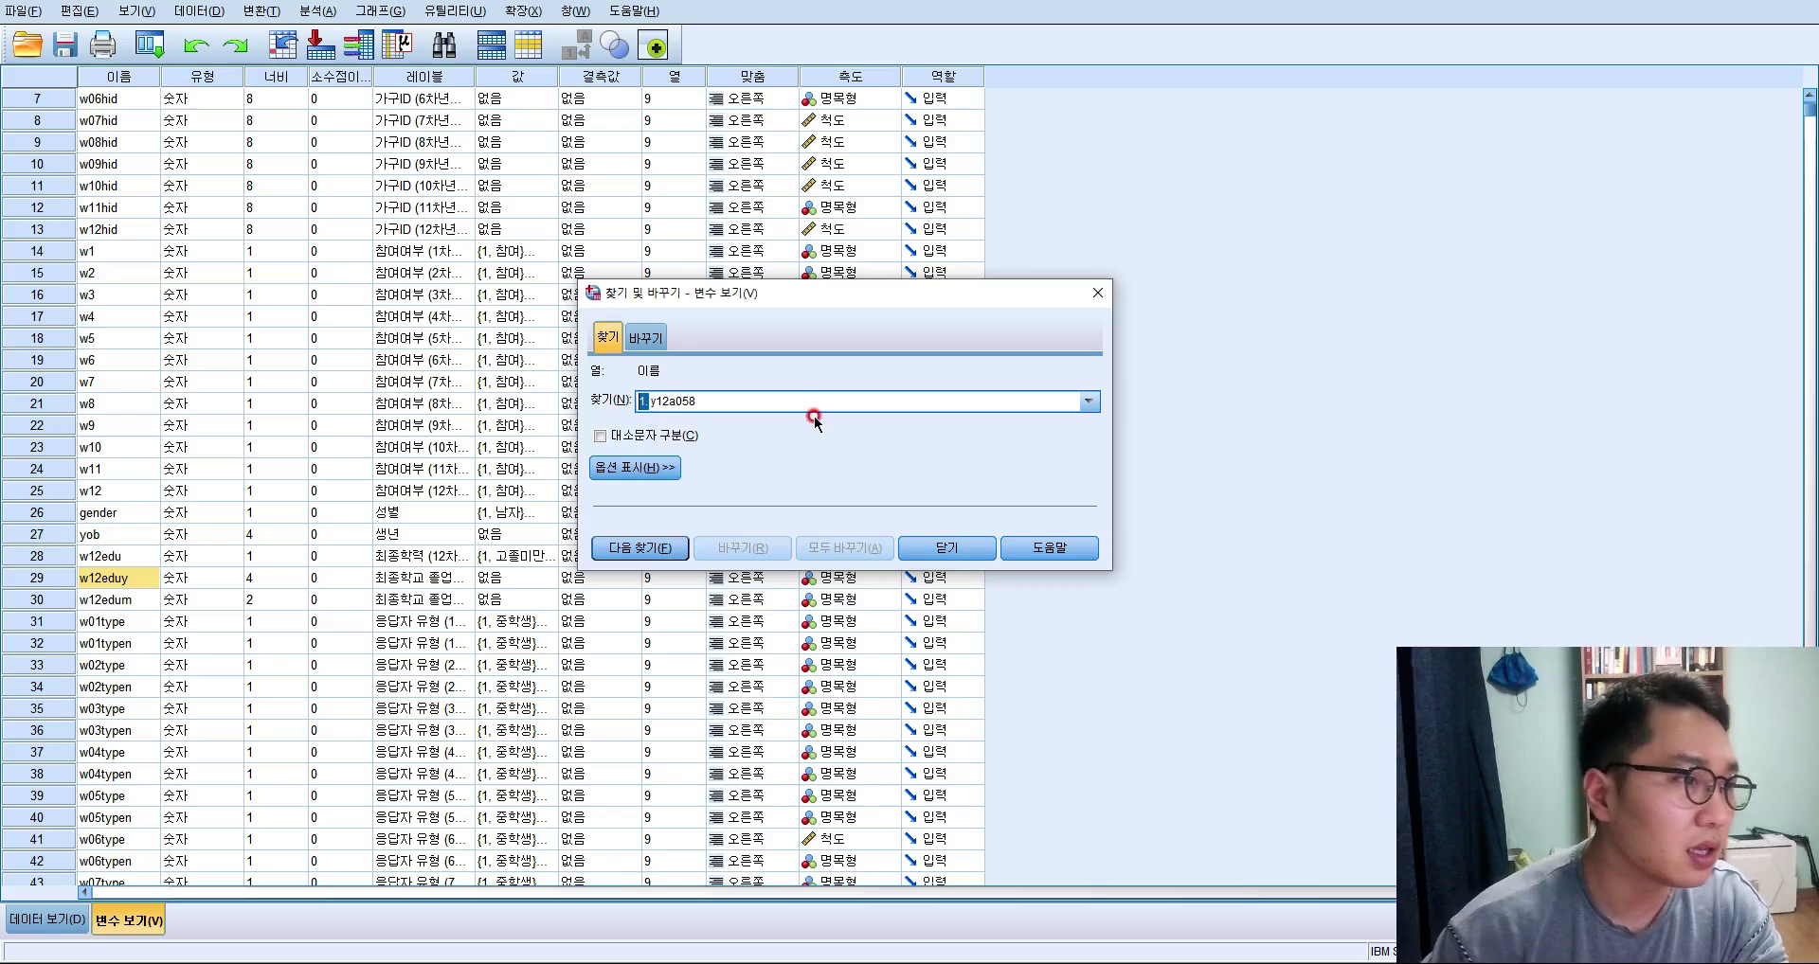
key("BackSpace")
key("Return")
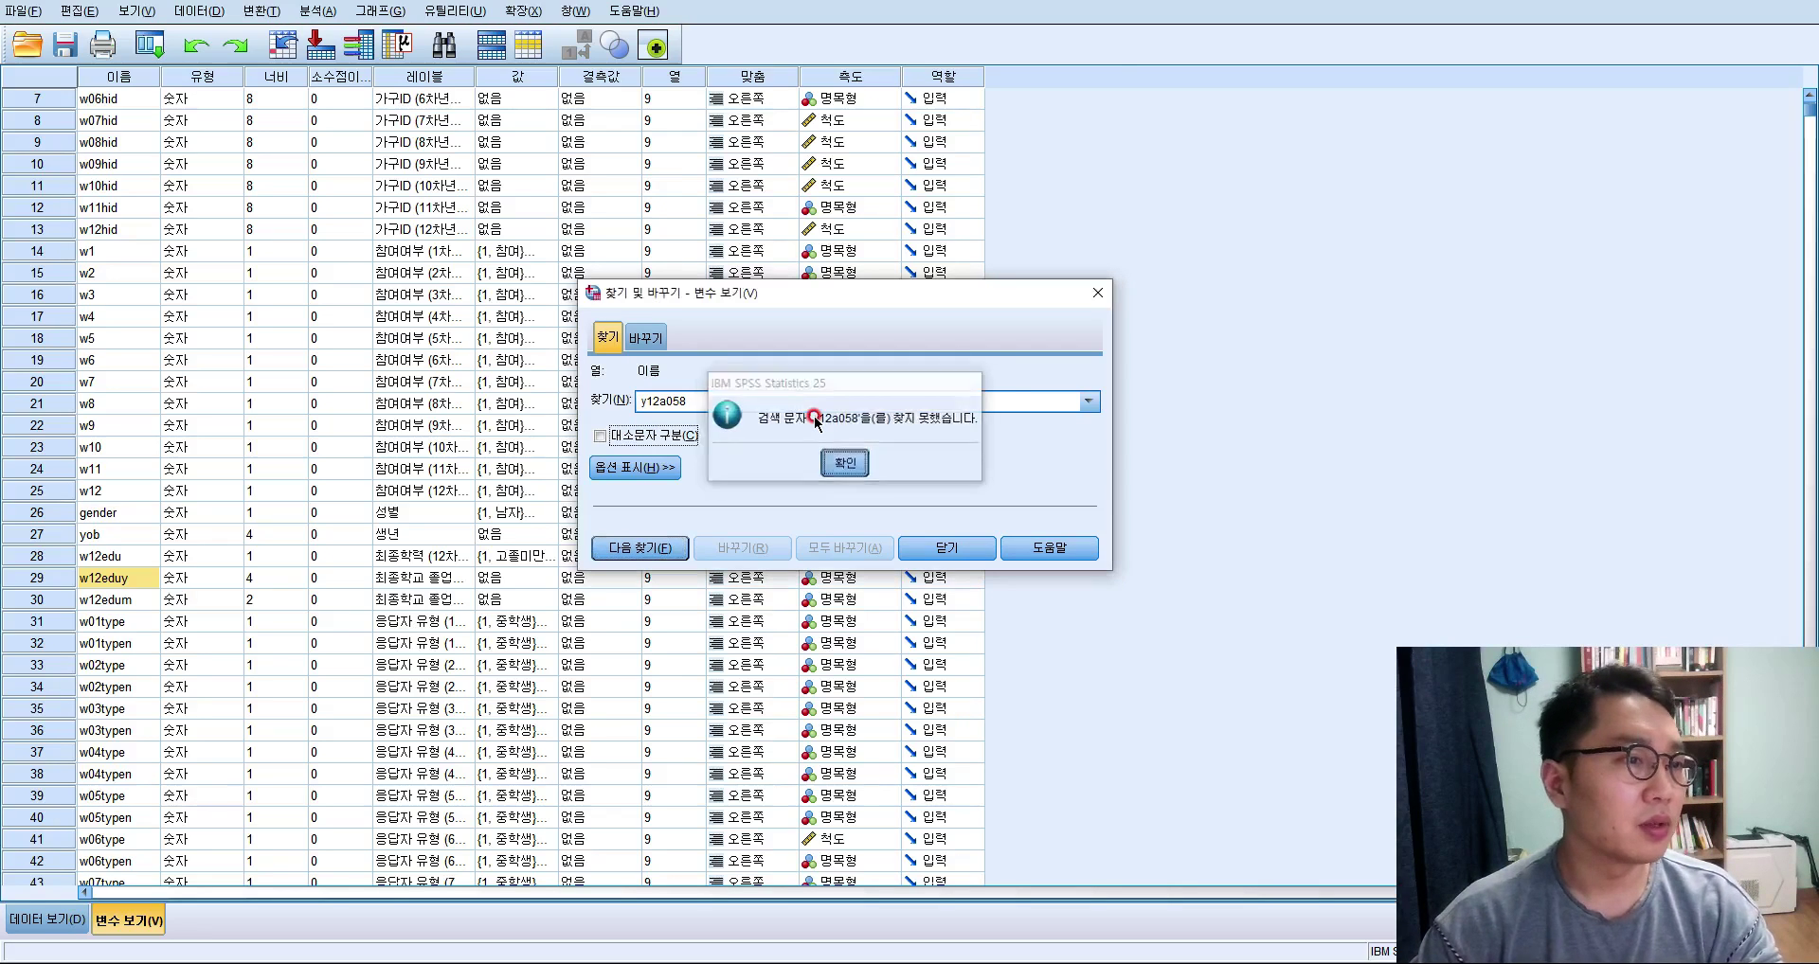
key("Return")
left_click(700, 399)
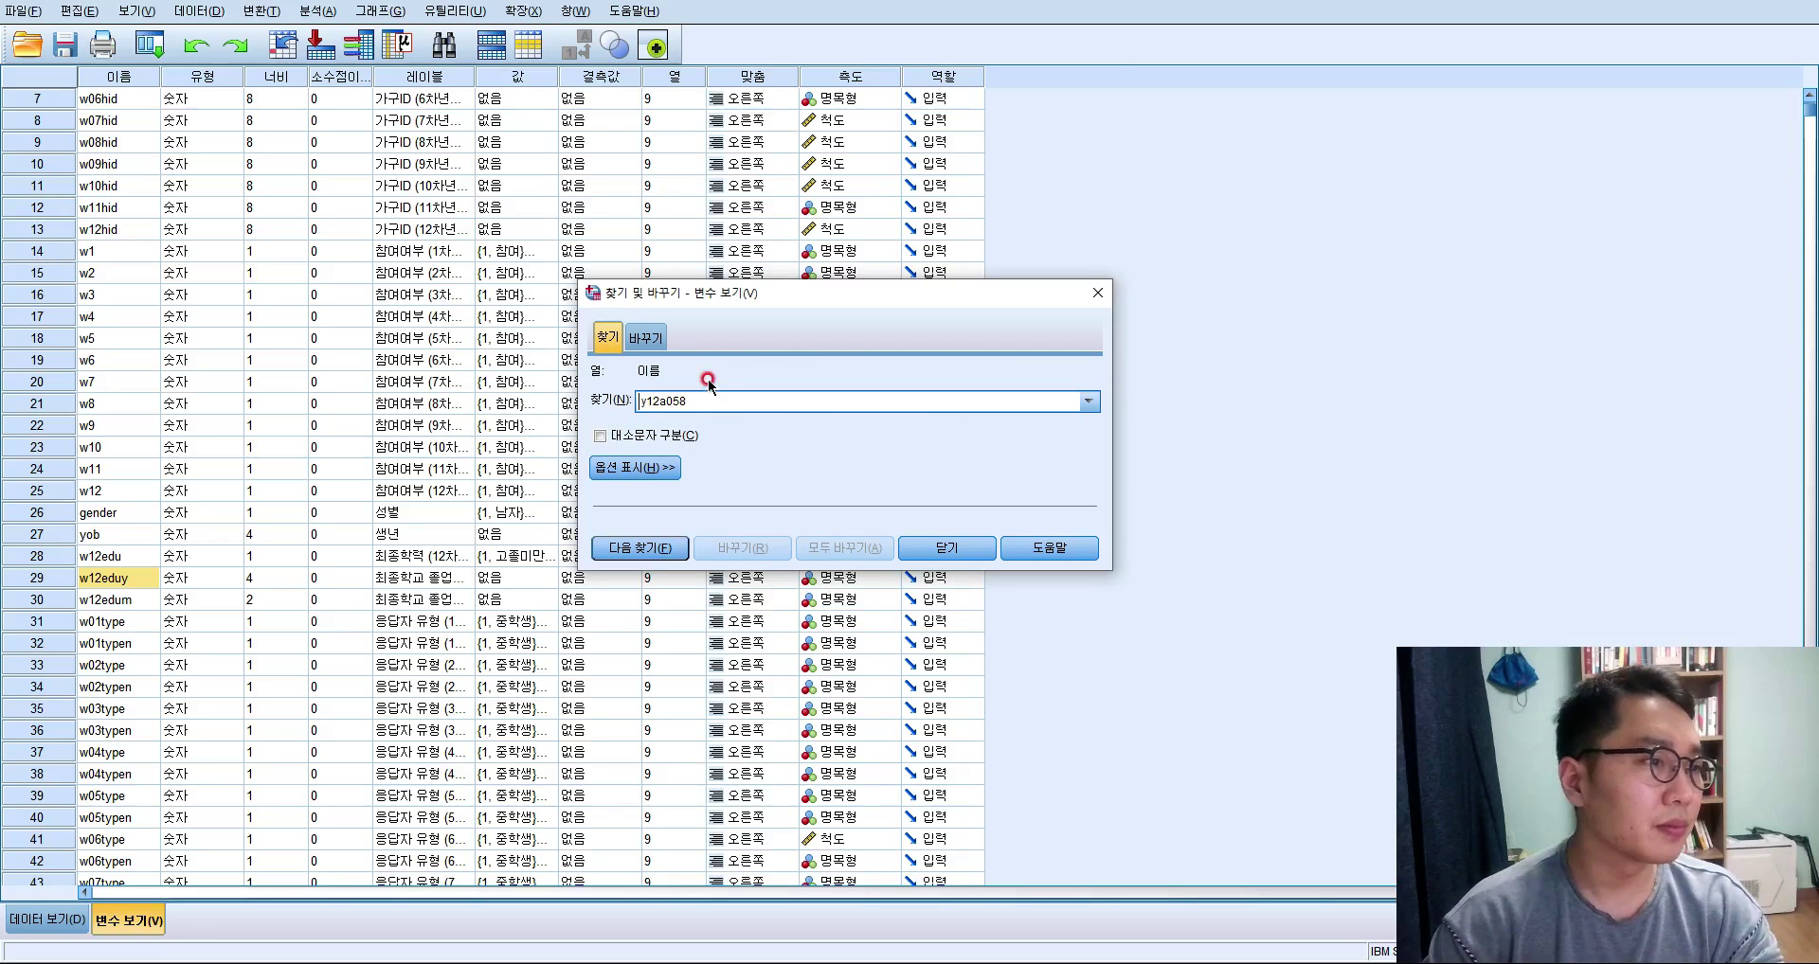
key("Return")
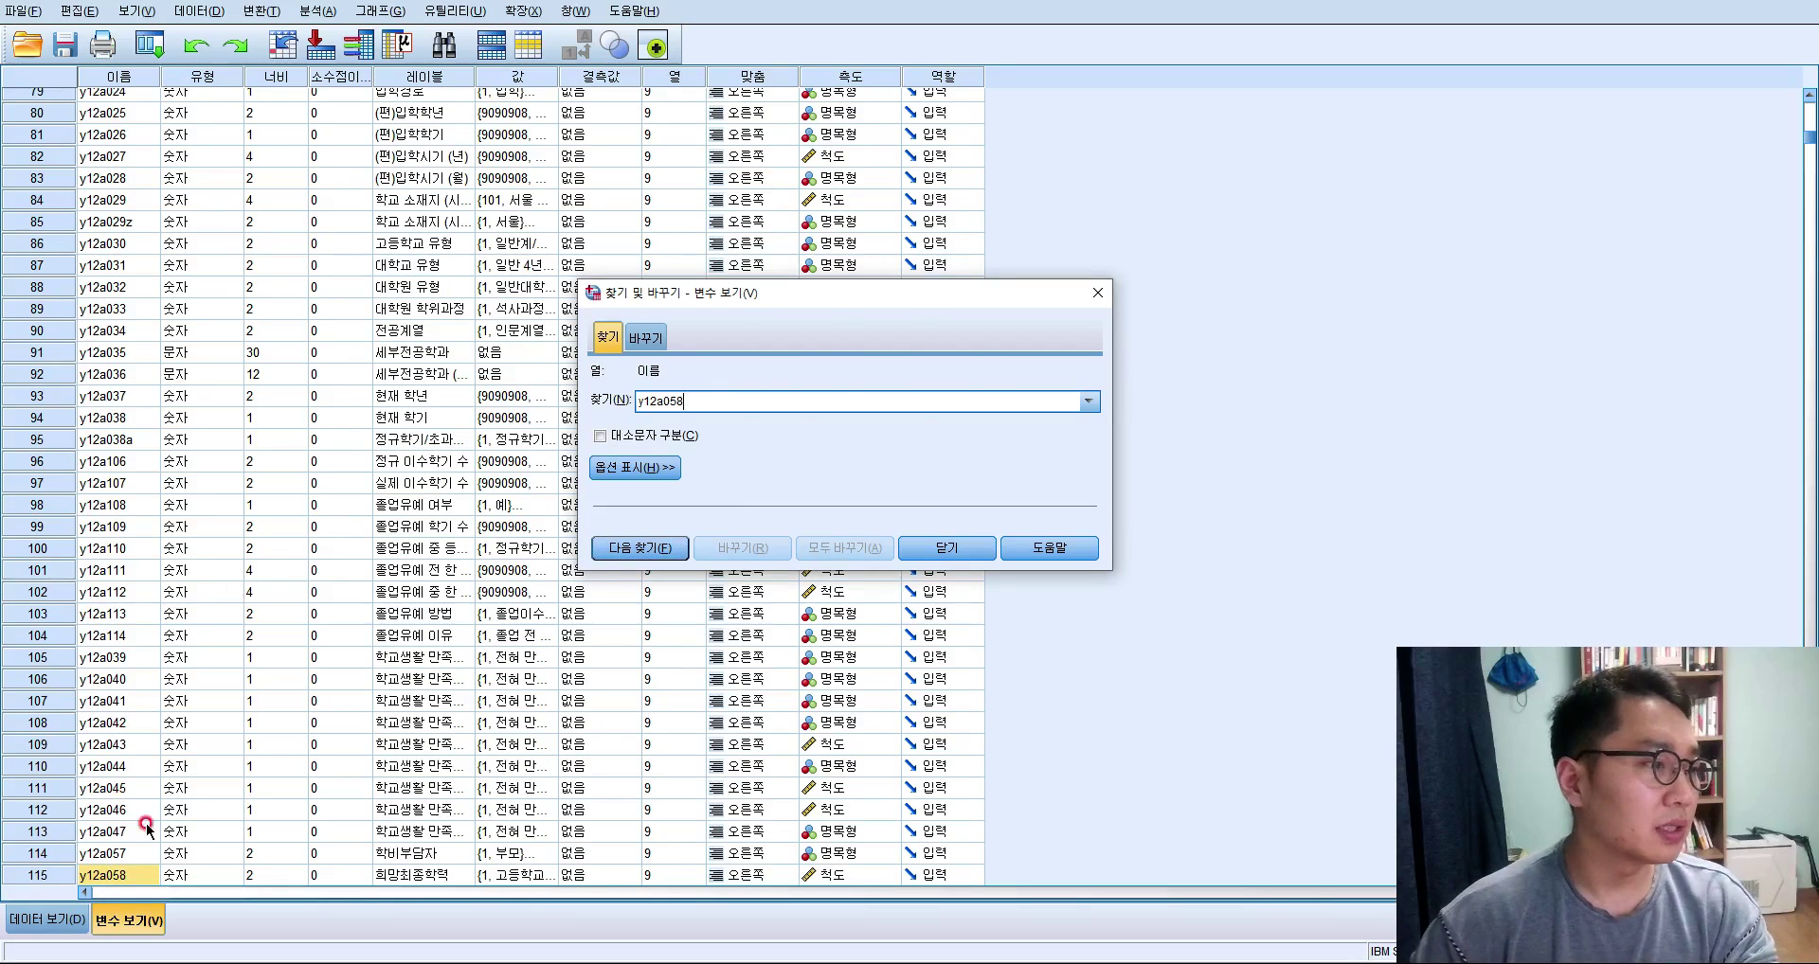
key("Escape")
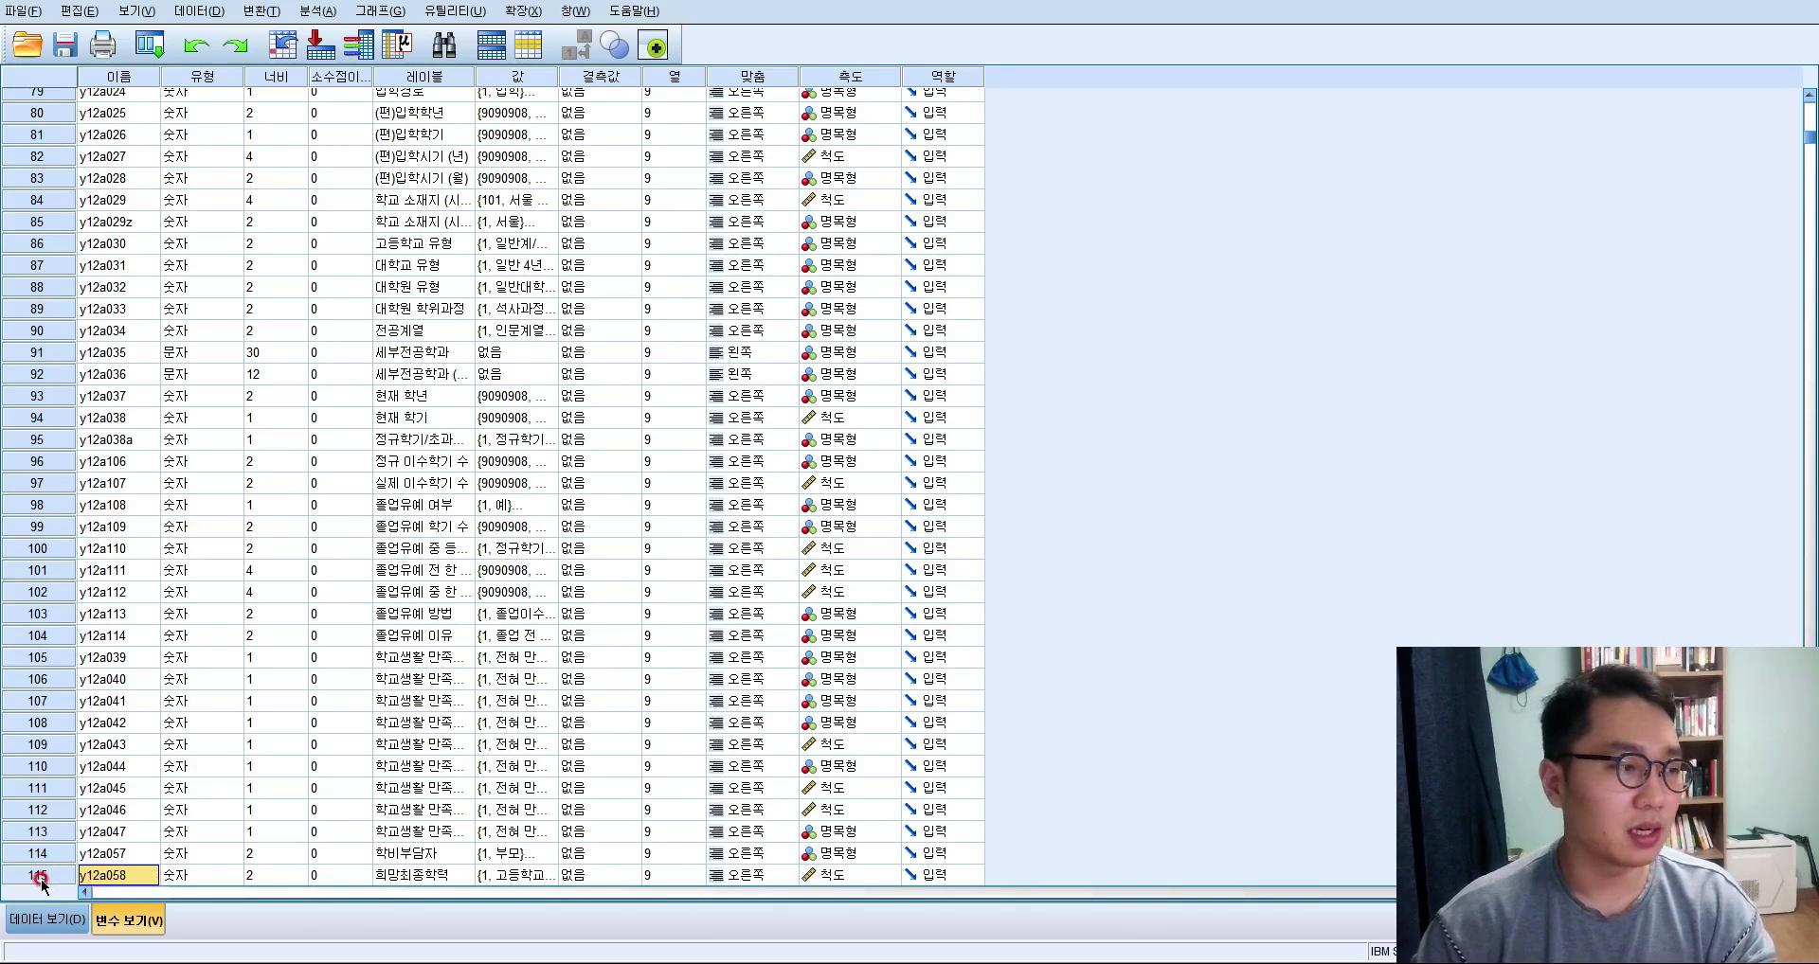
Start another frequency analysis and remove gender from the variables to analyse.
left_click(309, 19)
left_click(402, 59)
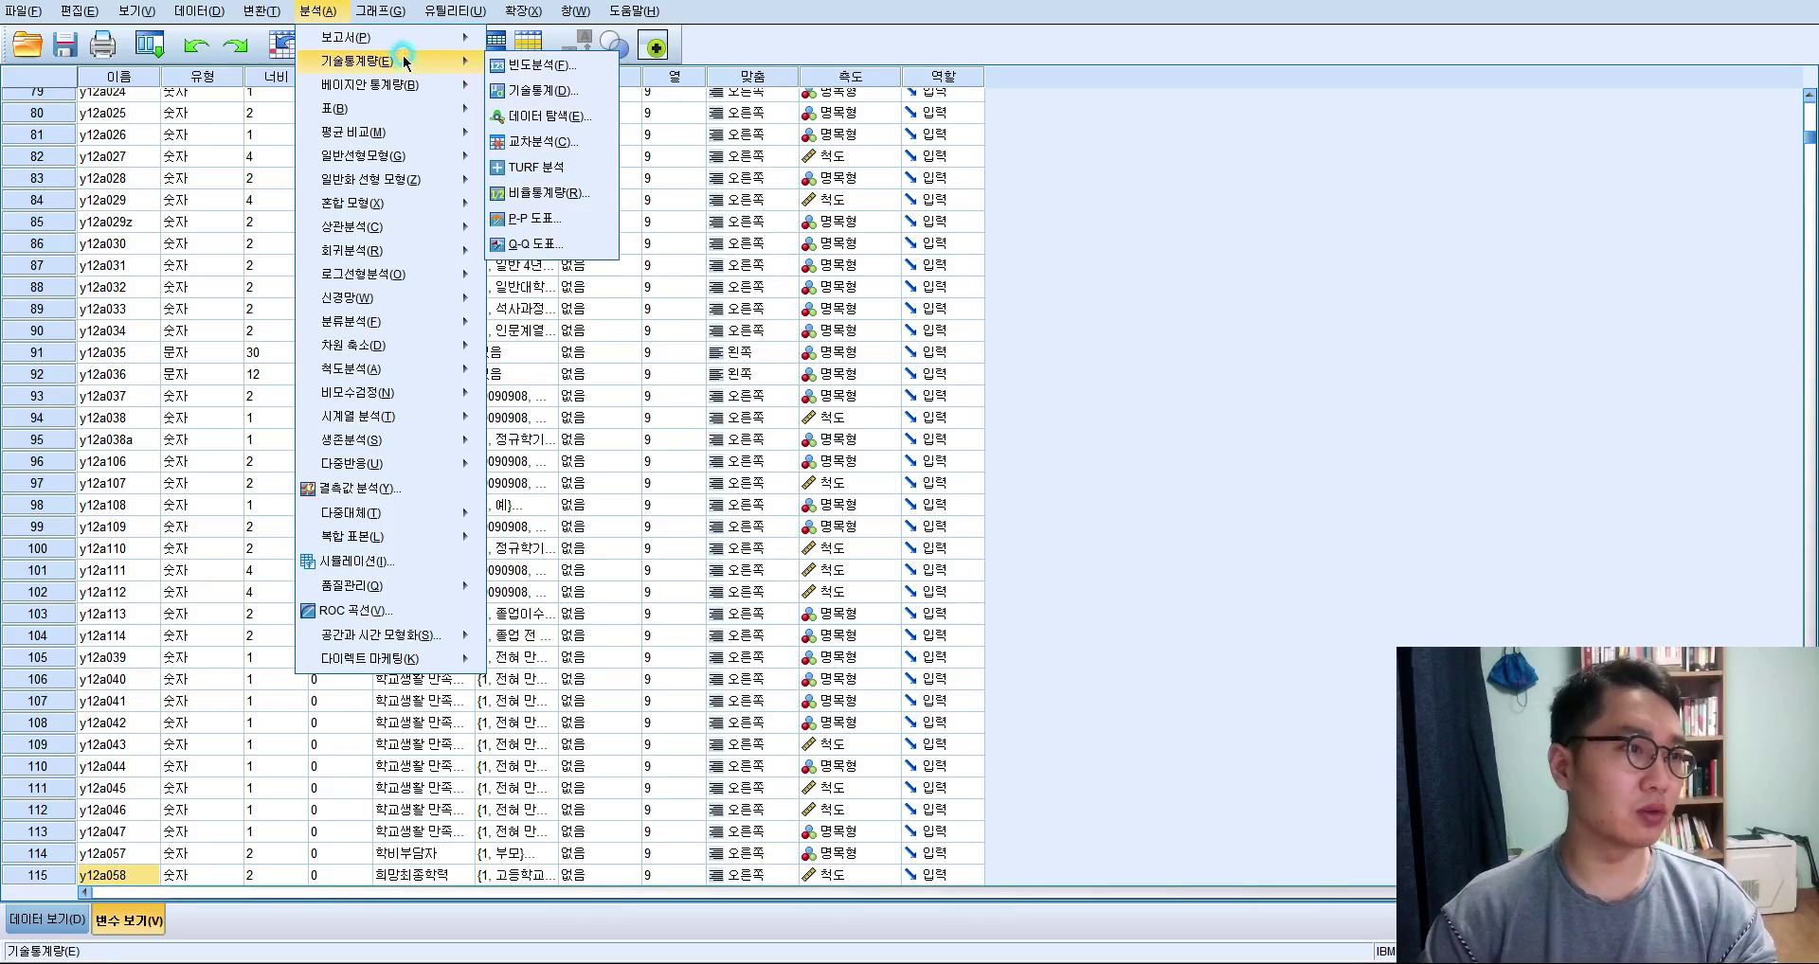
left_click(522, 74)
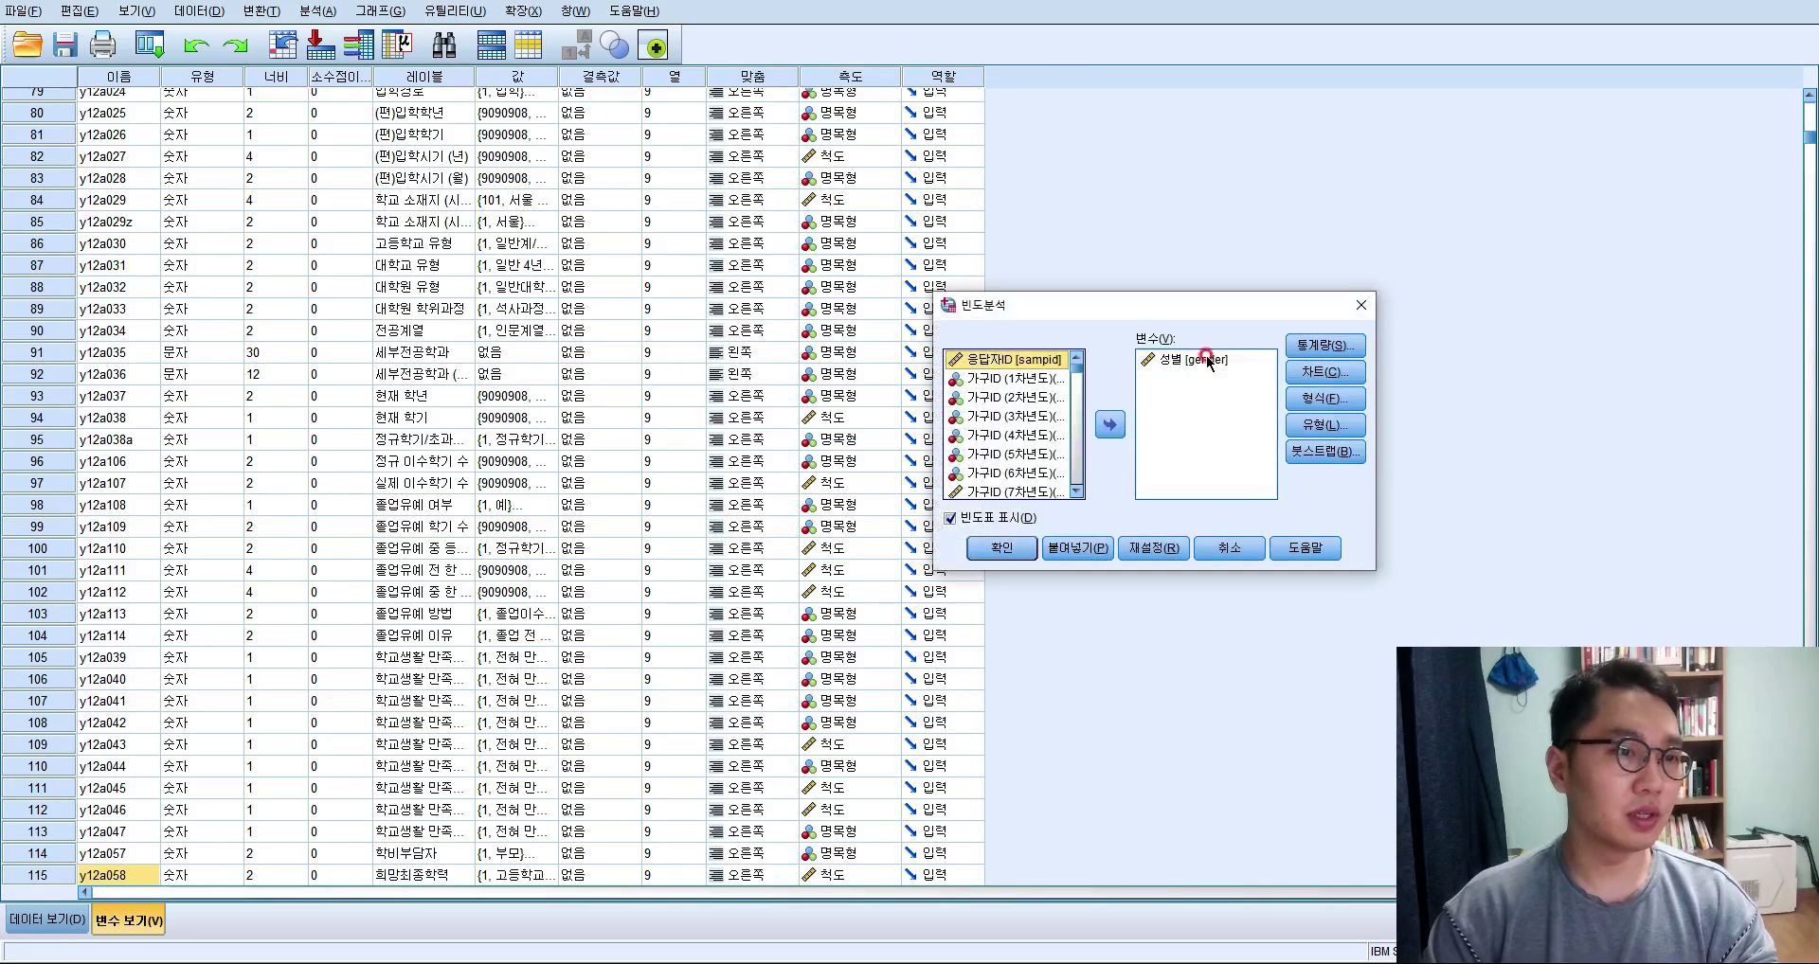
left_click(1201, 359)
left_click(1110, 426)
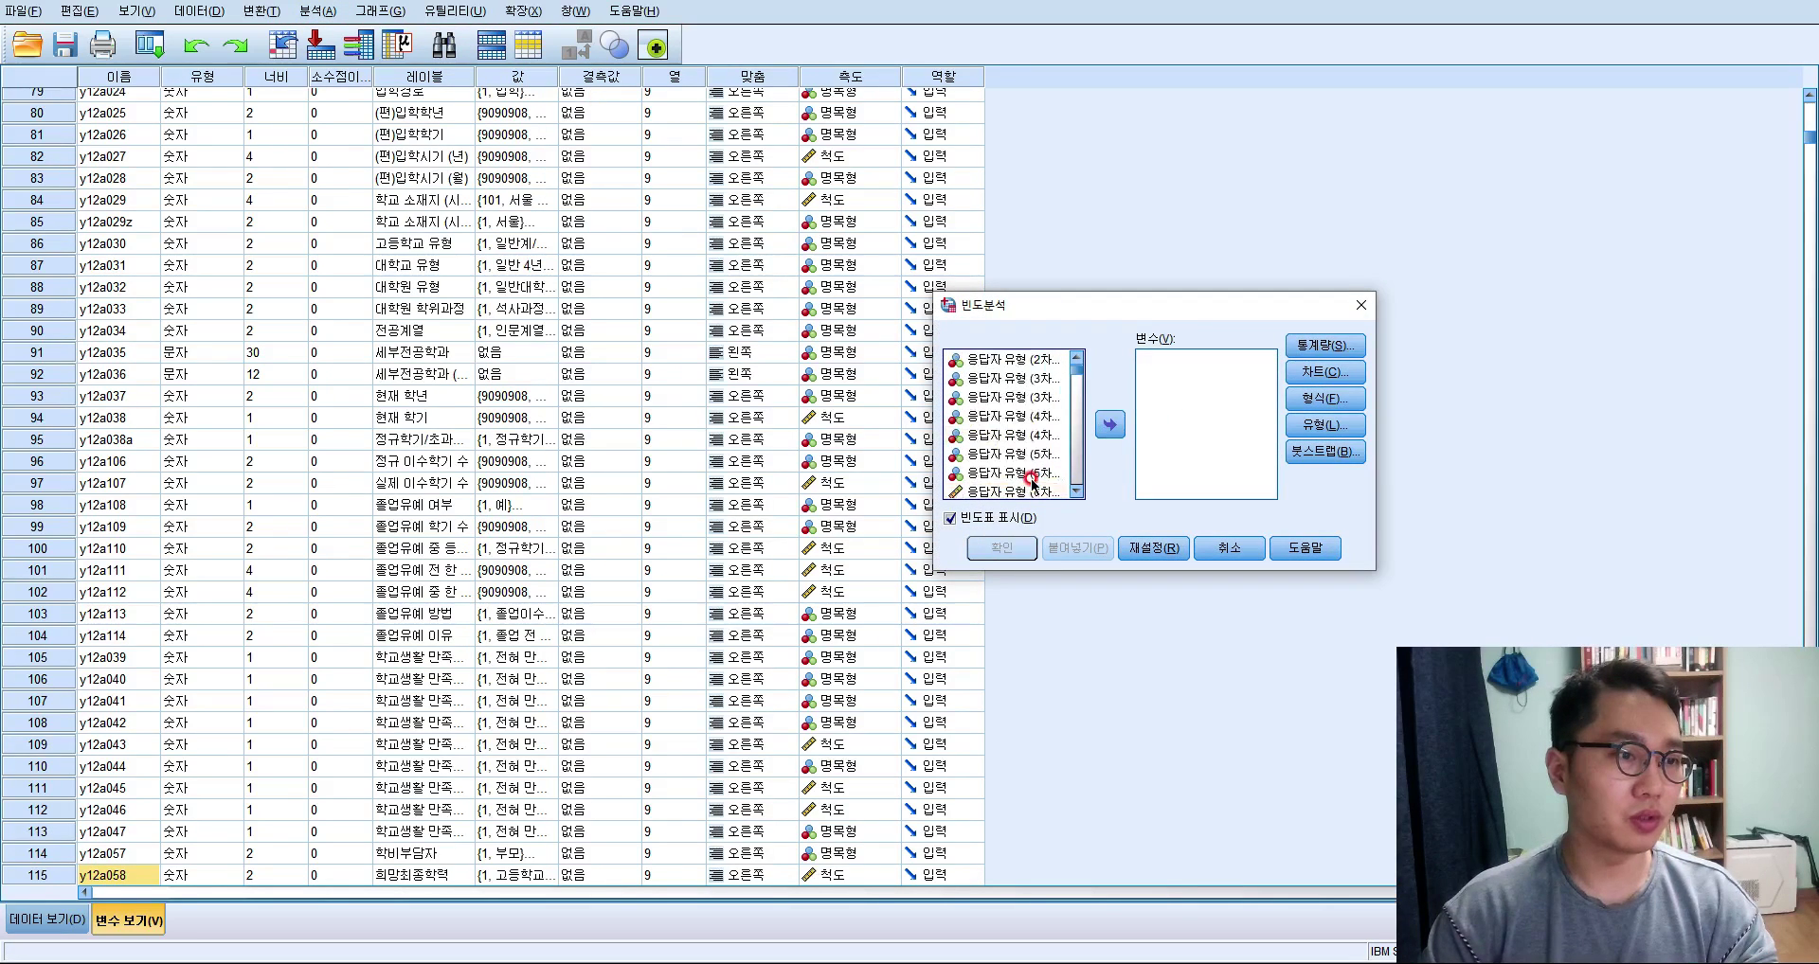
Make the source list of the frequency analysis show variable names instead of labels.
scroll(1031, 480, "down", 5)
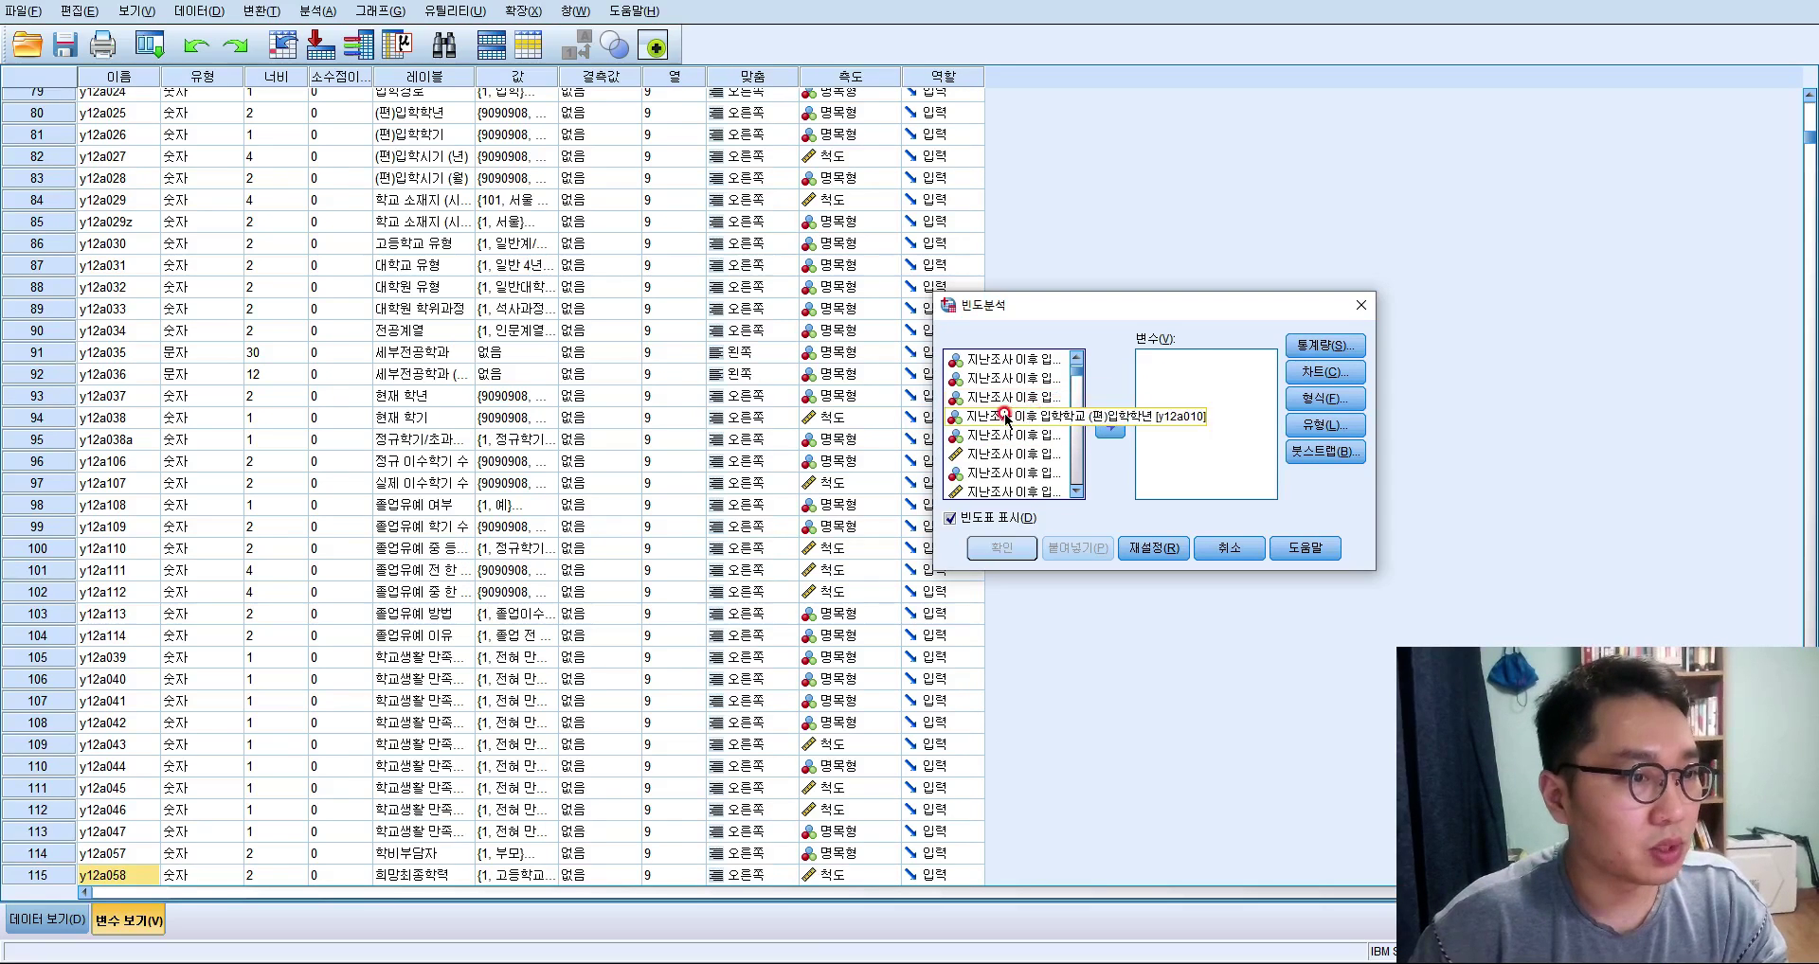
right_click(1068, 471)
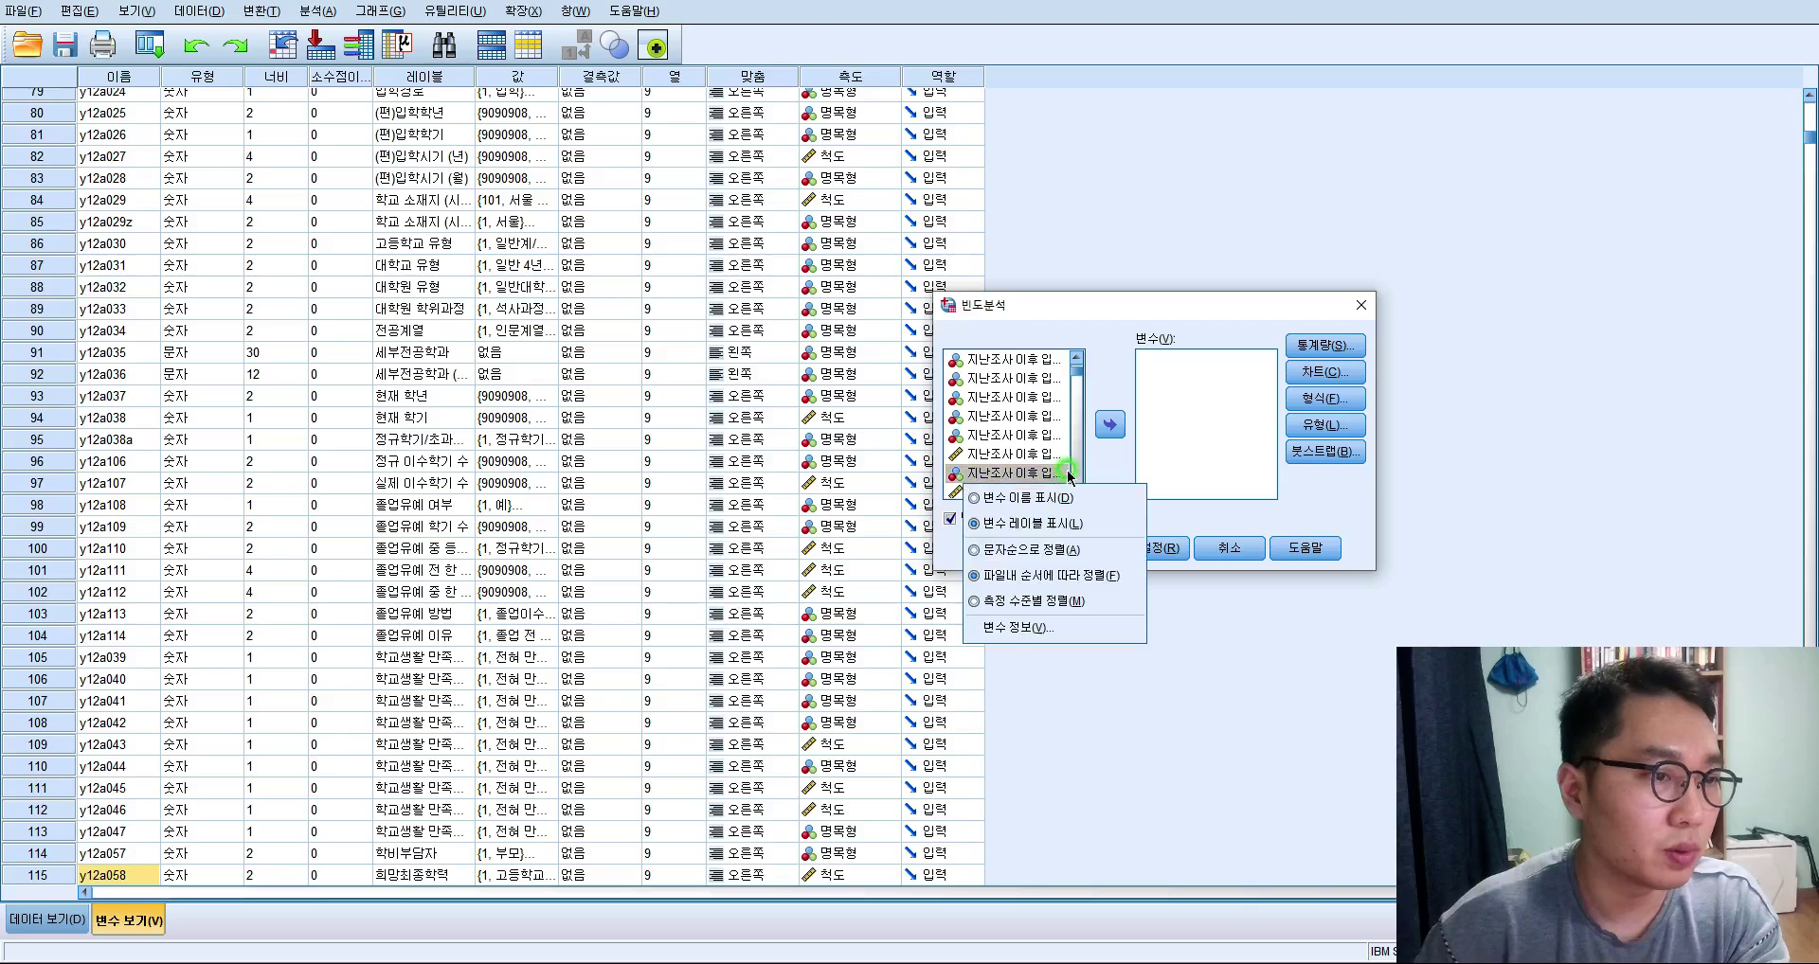
left_click(1054, 501)
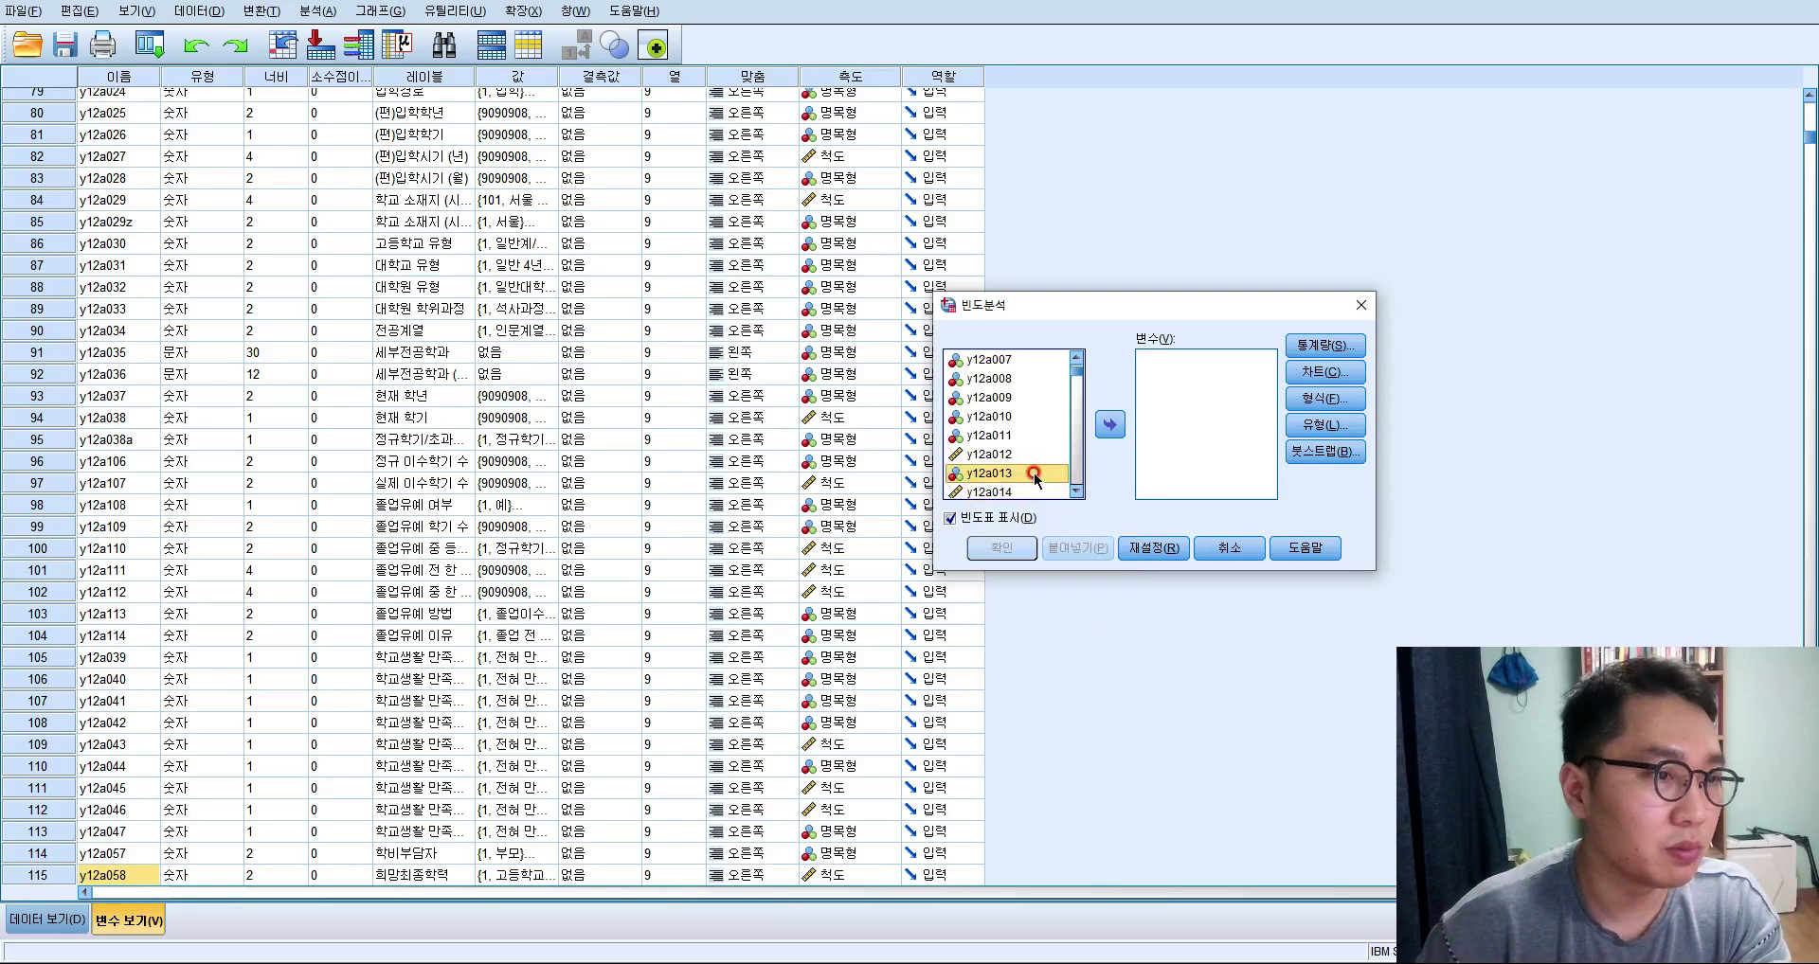
Add y12a058 to the variables to analyse and run the frequency analysis.
left_click(1055, 463)
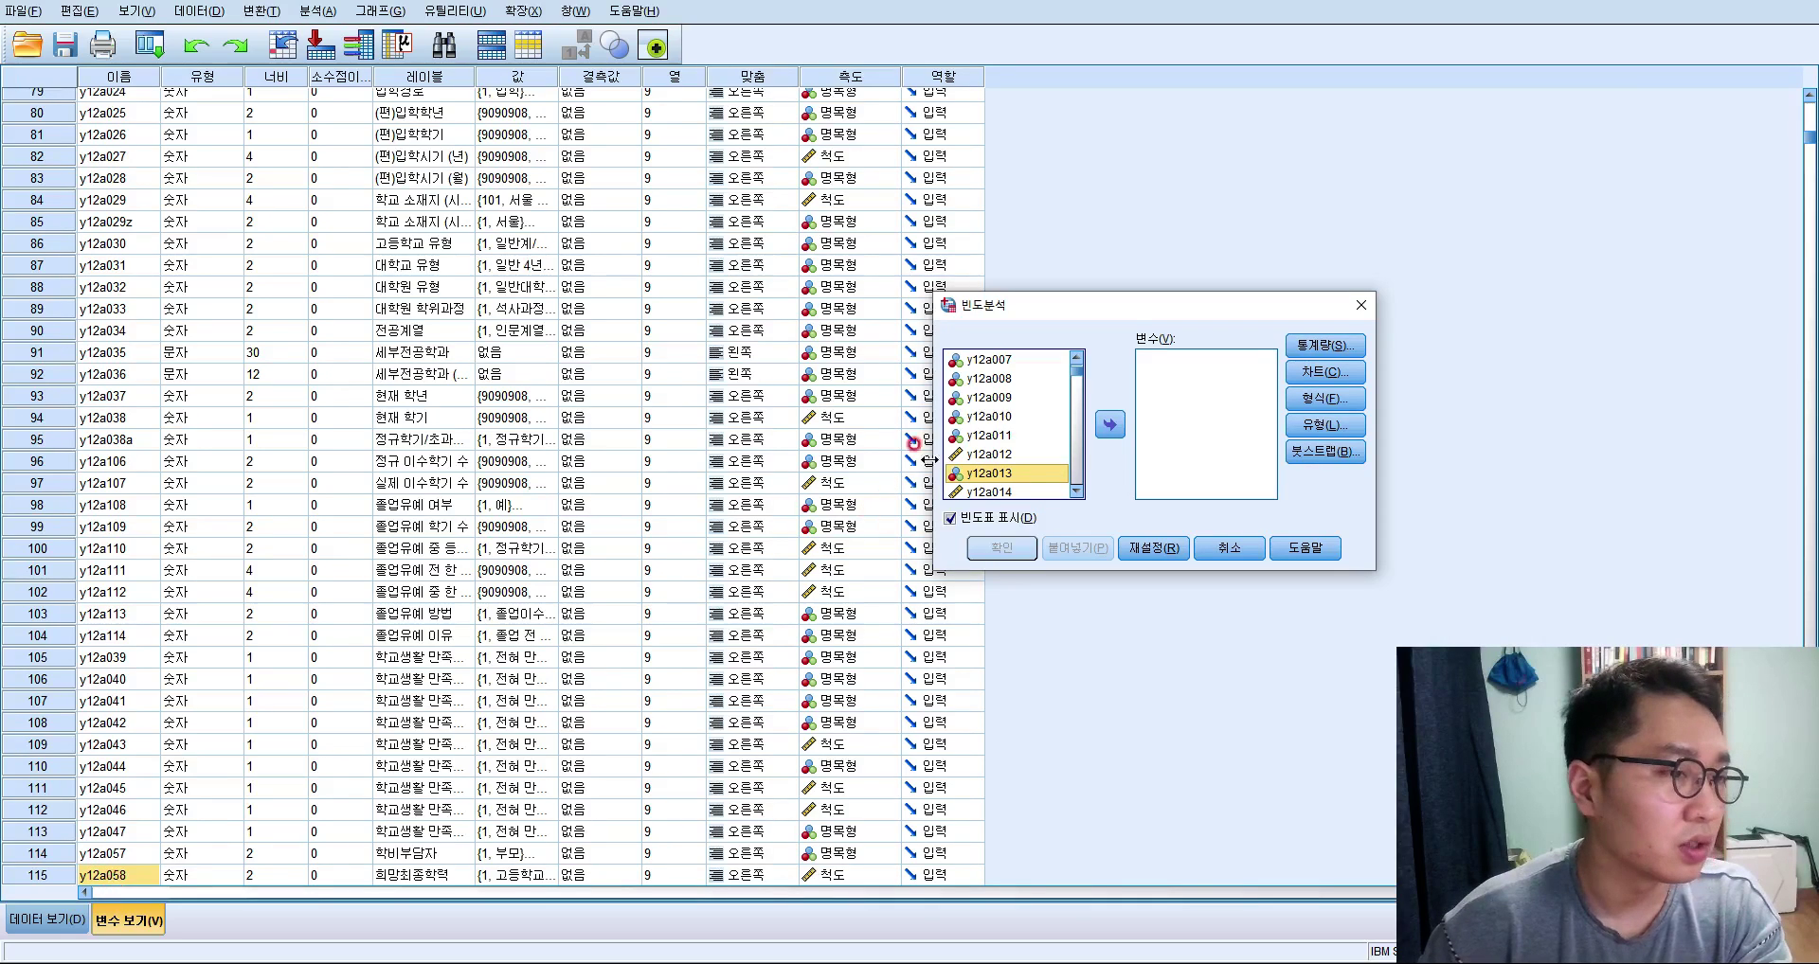
scroll(1014, 426, "down", 8)
left_click(1021, 463)
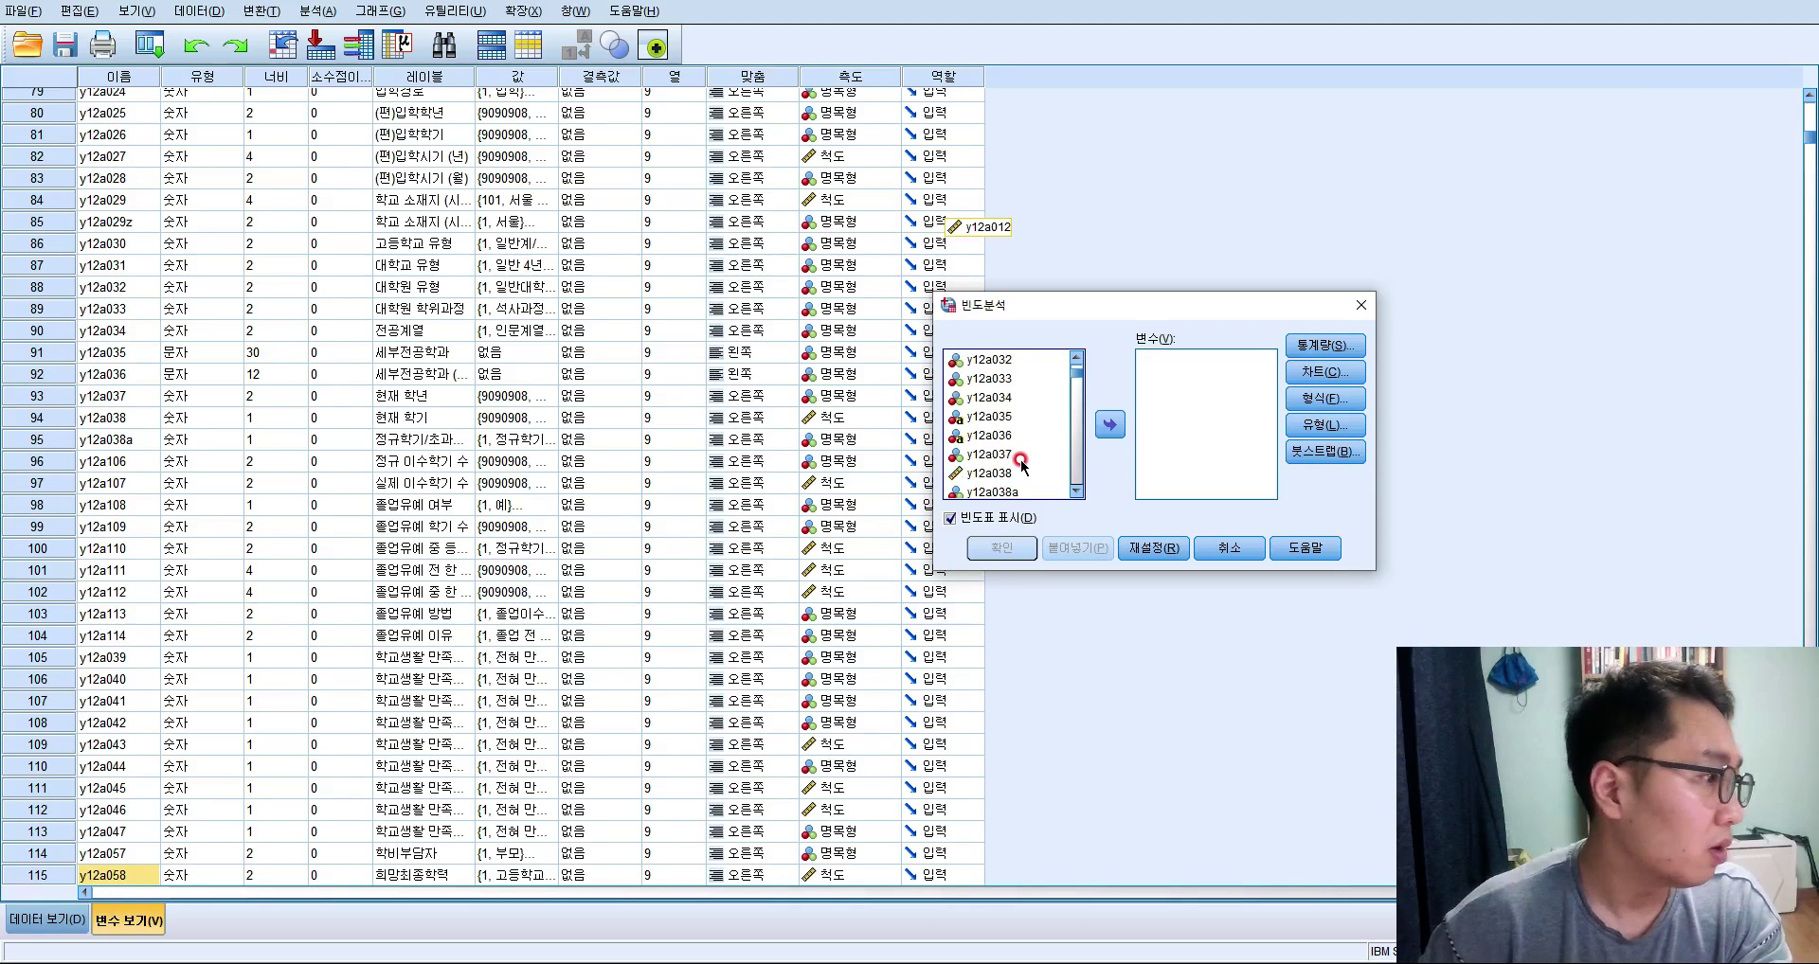
scroll(1023, 463, "down", 1)
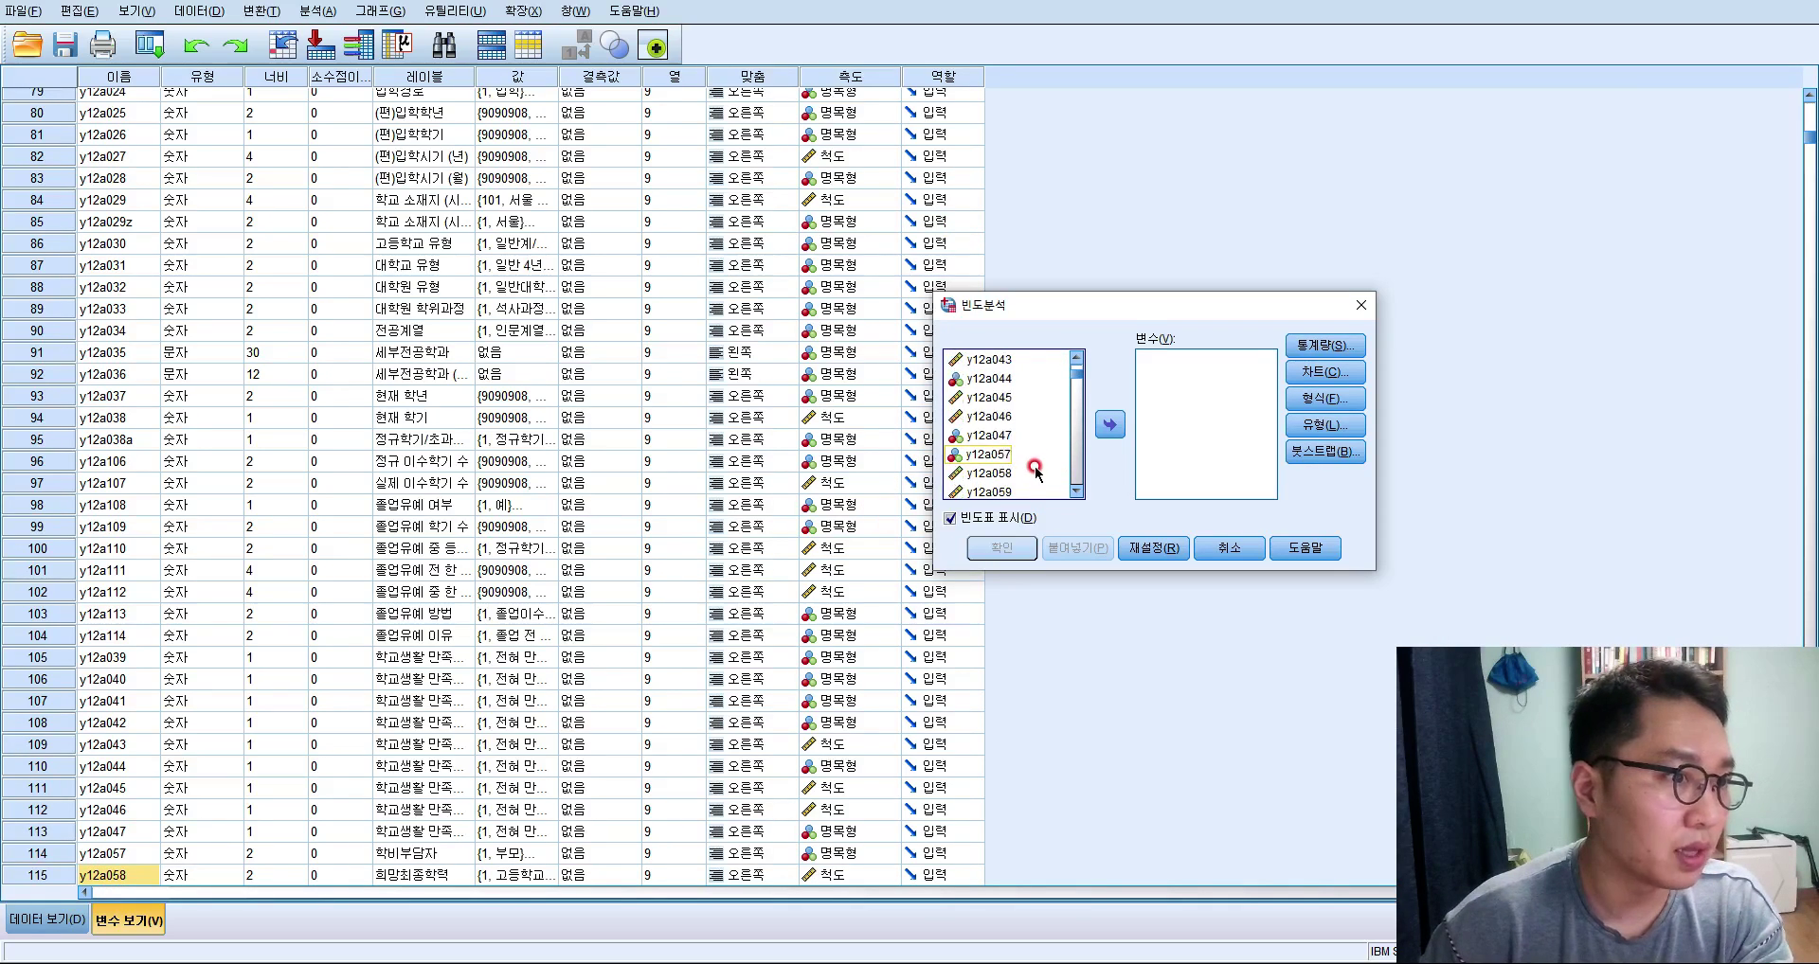
left_click(1035, 471)
left_click(1109, 424)
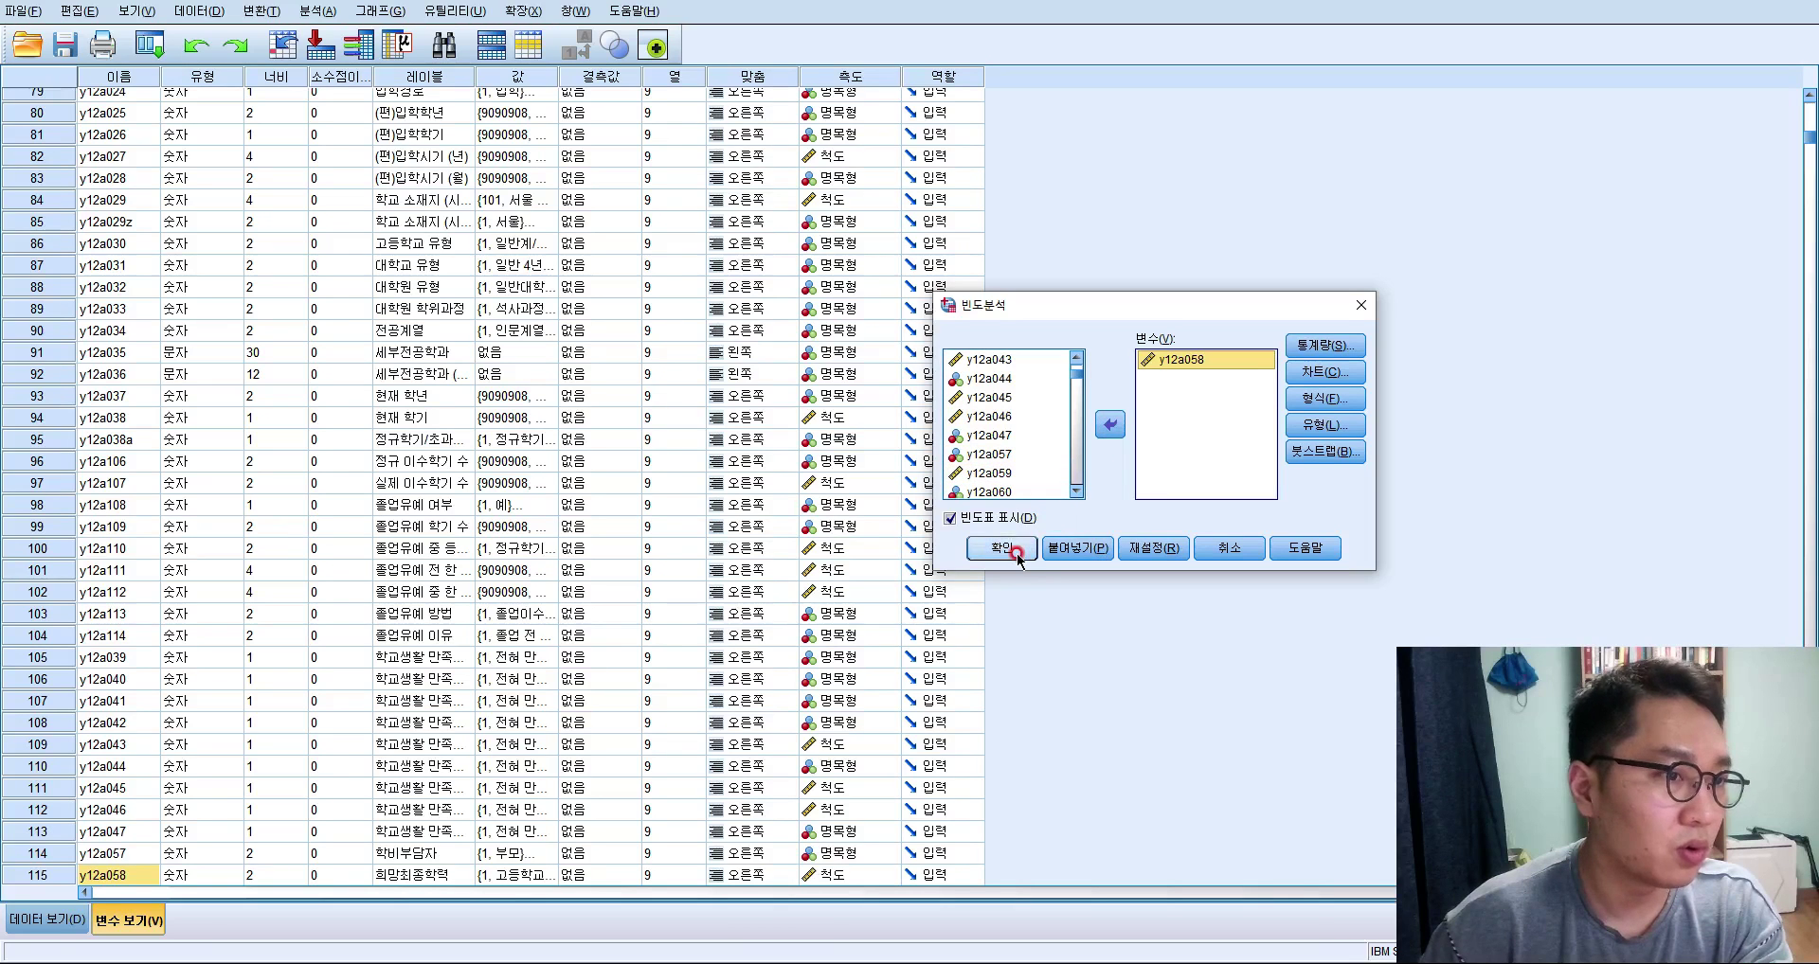
left_click(1016, 557)
left_click(1241, 559)
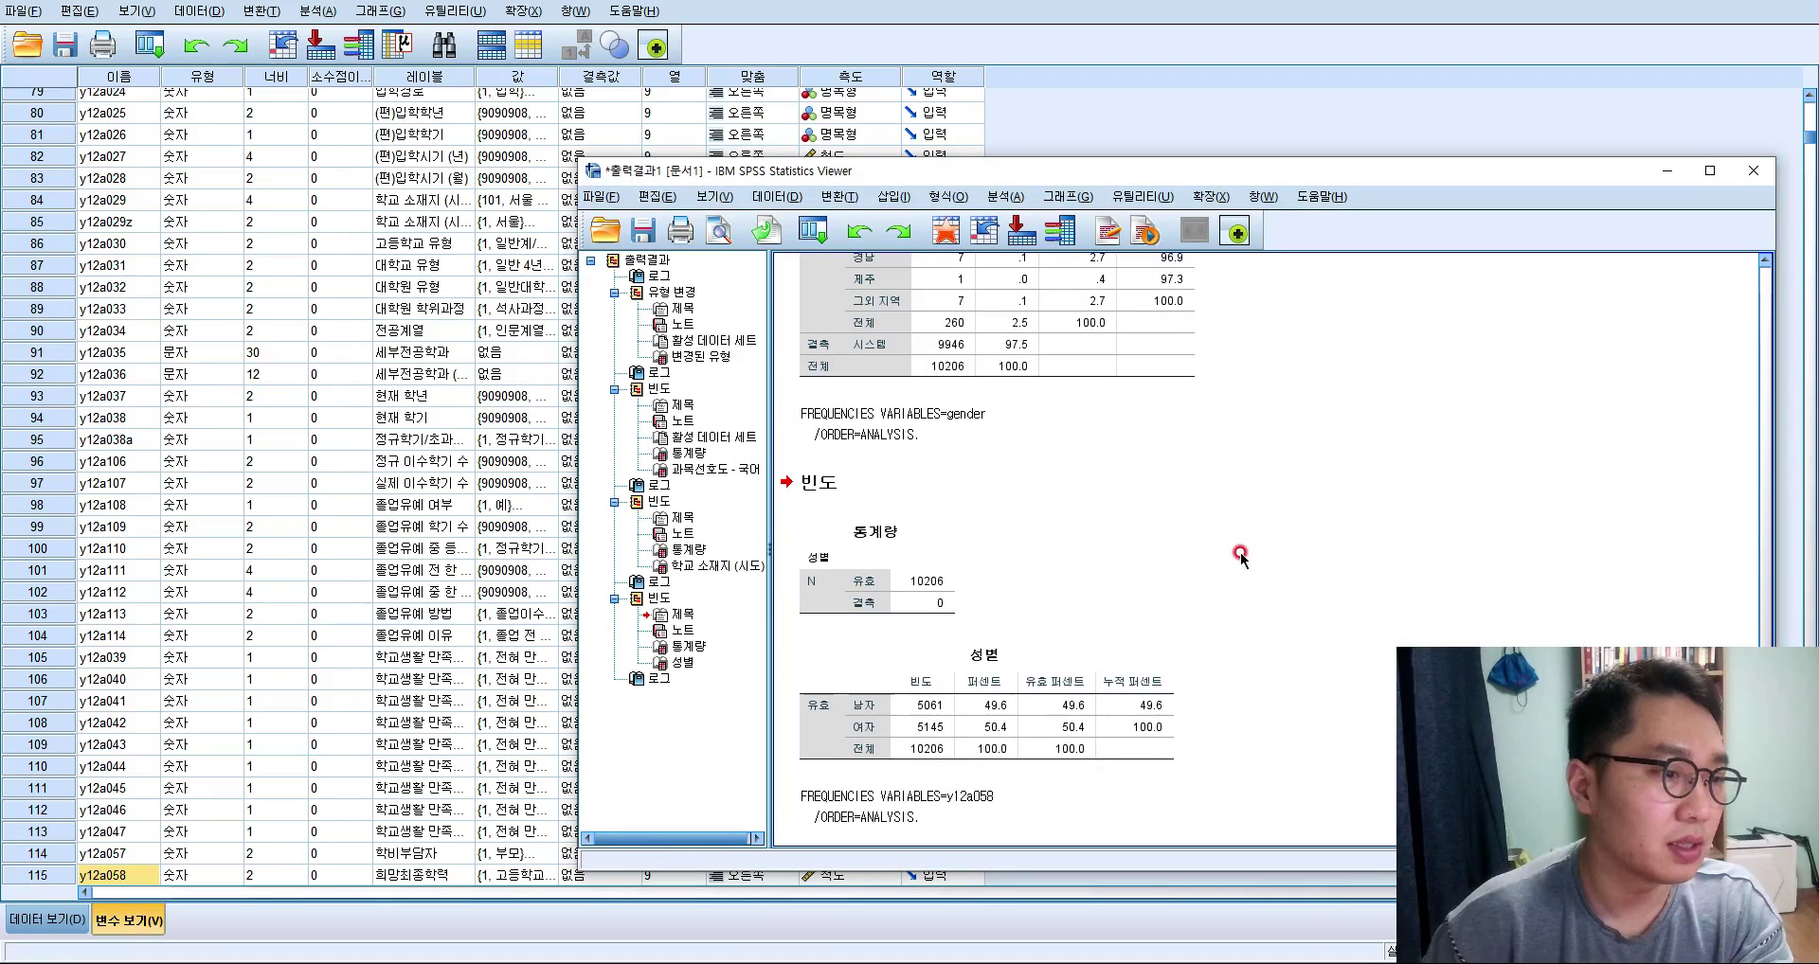
left_click(1143, 623)
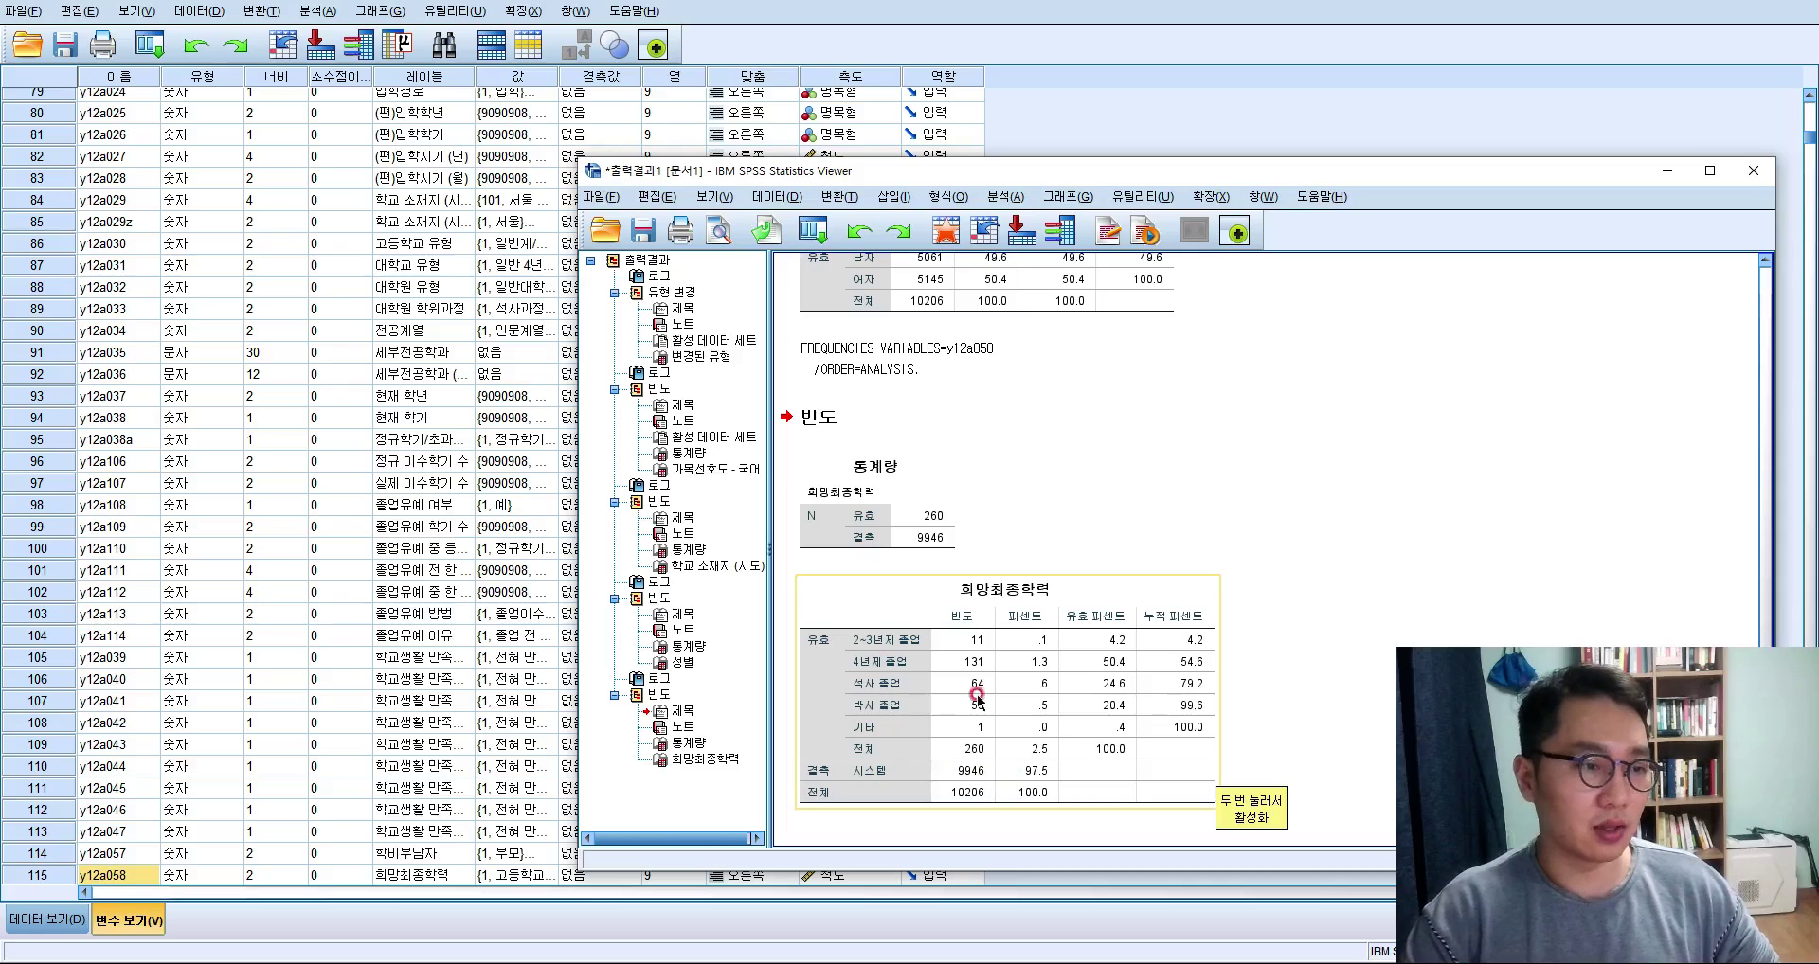
left_click(834, 522)
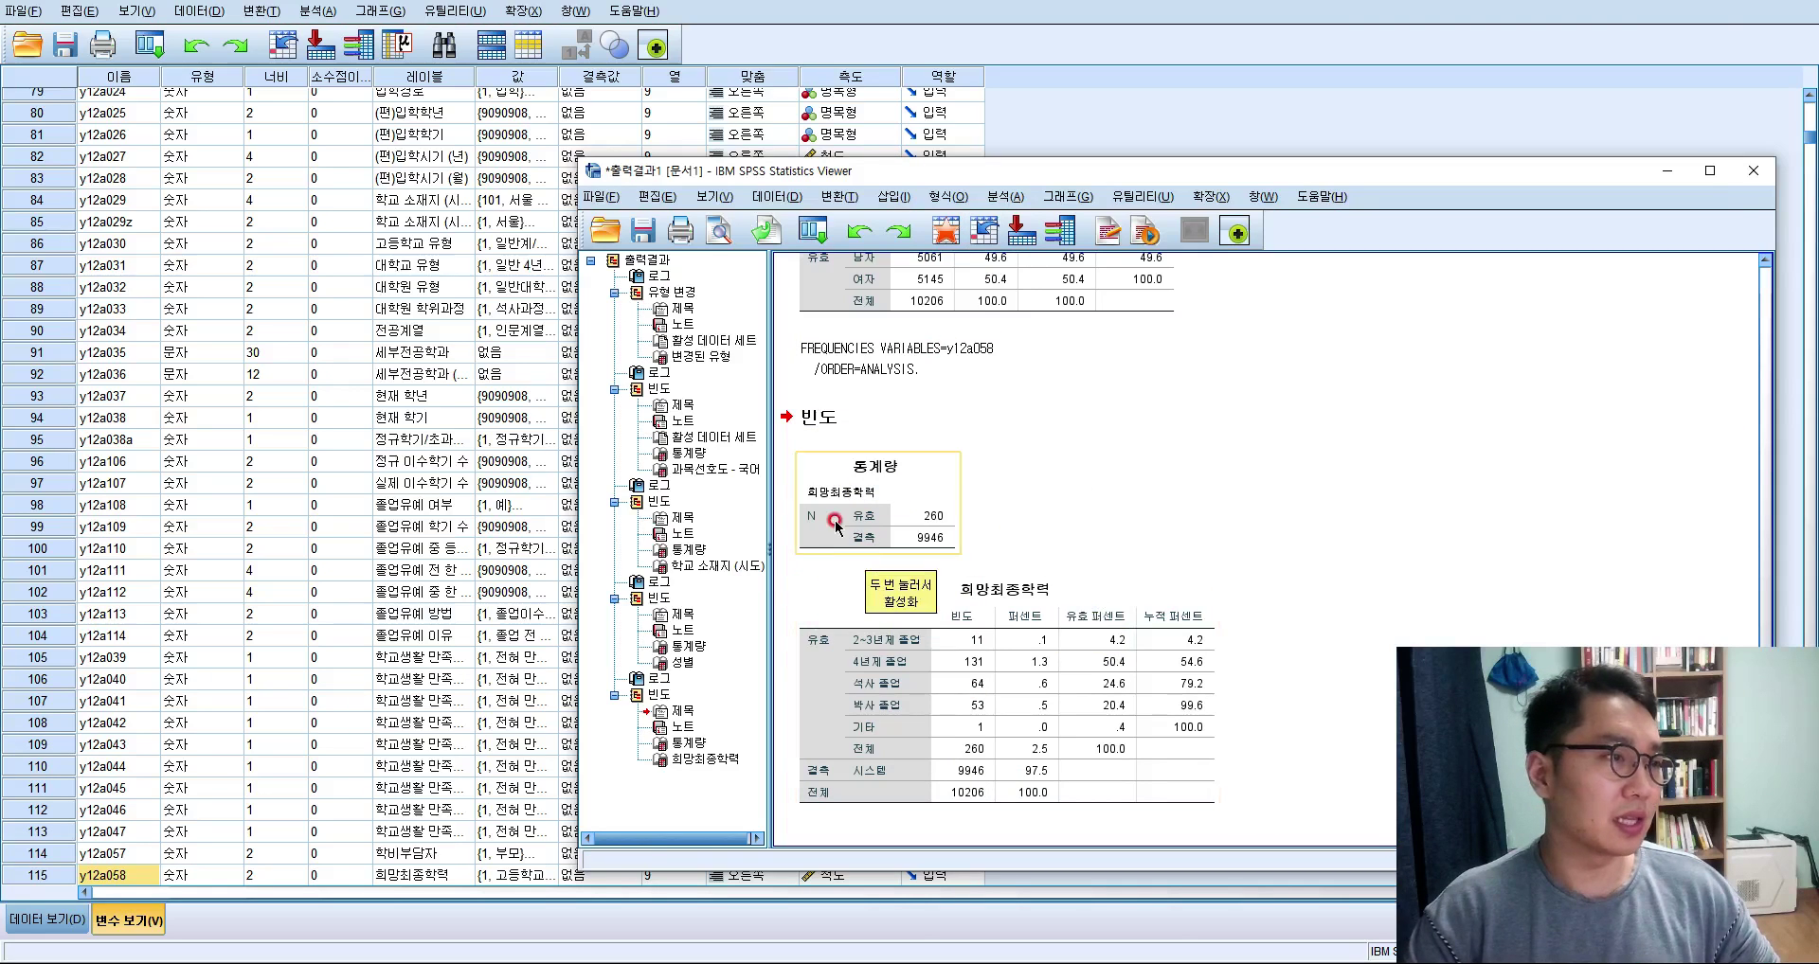
In a new frequency analysis, remove y12a058 from the variables to analyse and make the source list show variable labels.
left_click(814, 232)
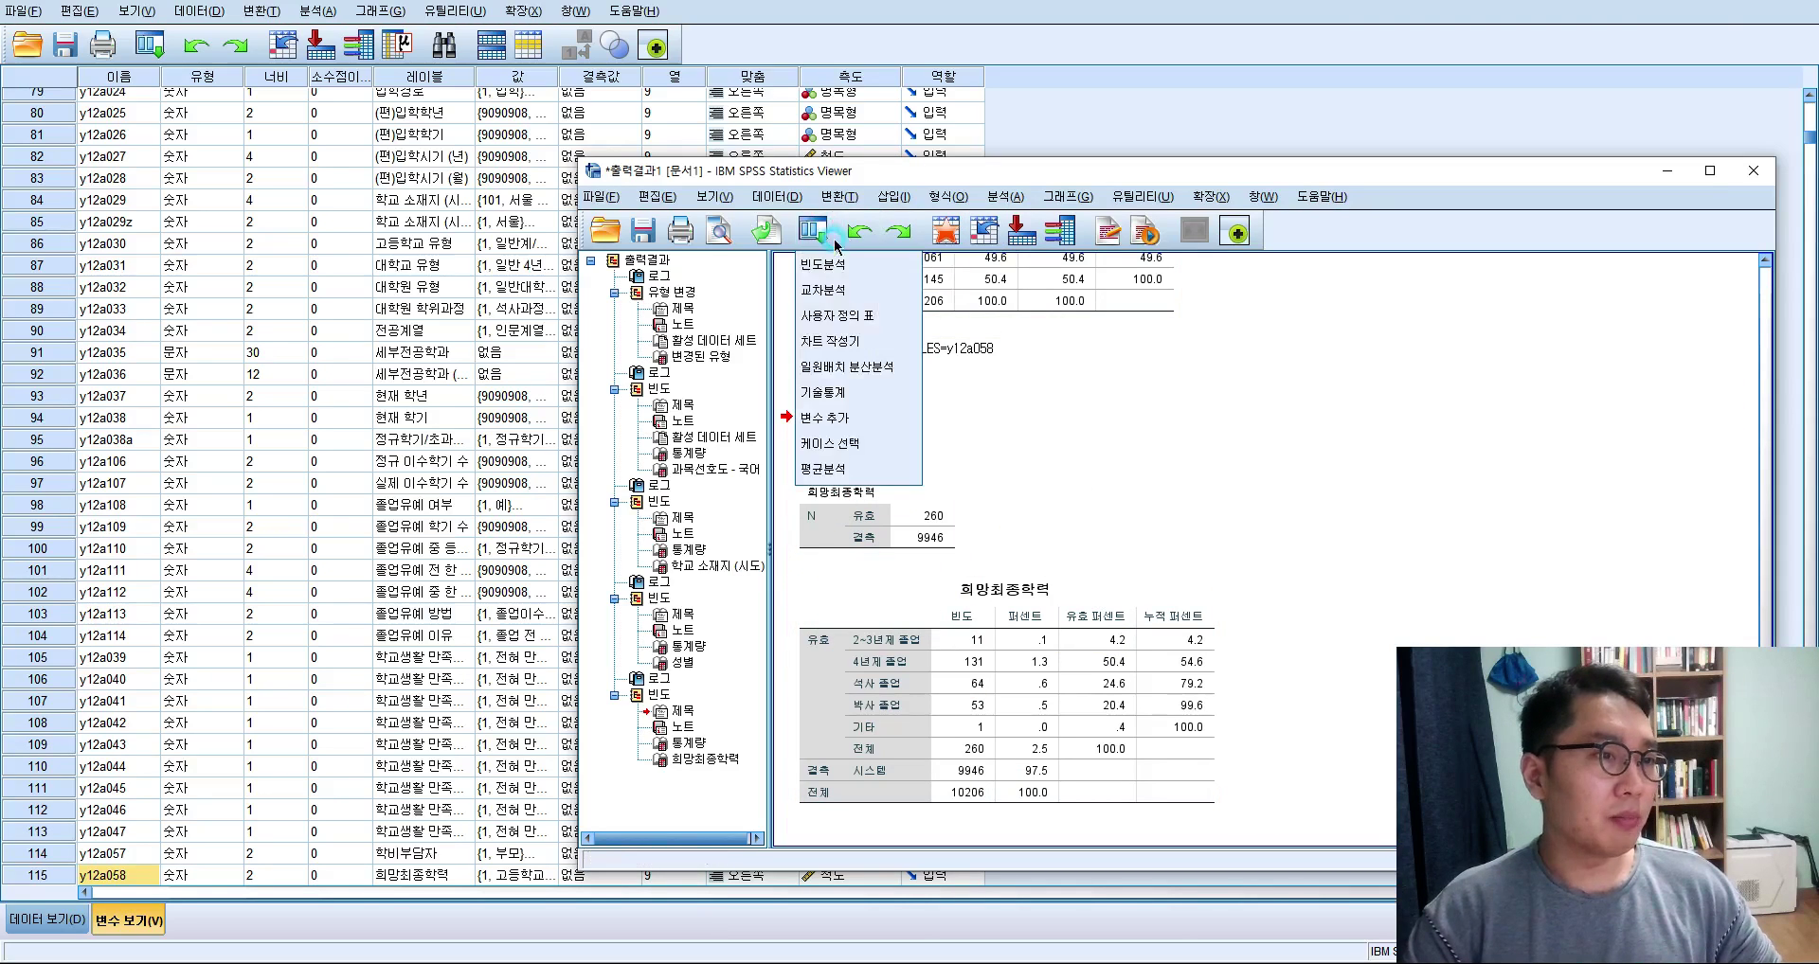
left_click(861, 269)
left_click(1192, 358)
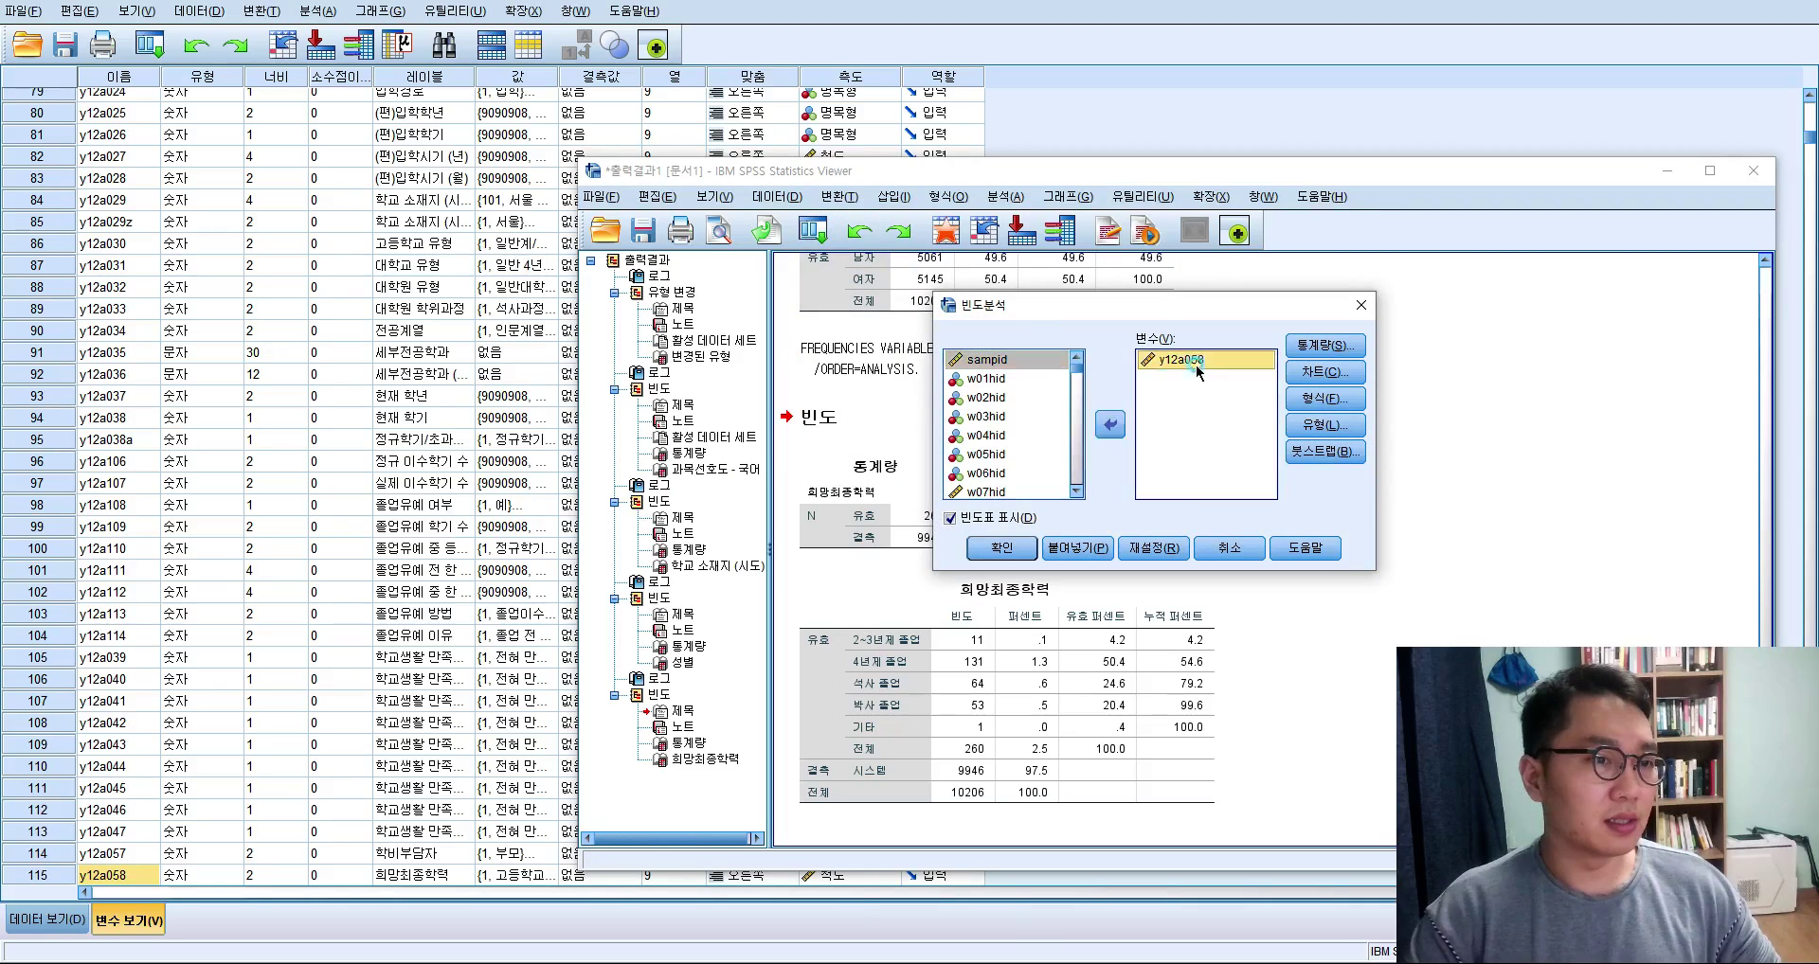
left_click(1110, 424)
right_click(1055, 451)
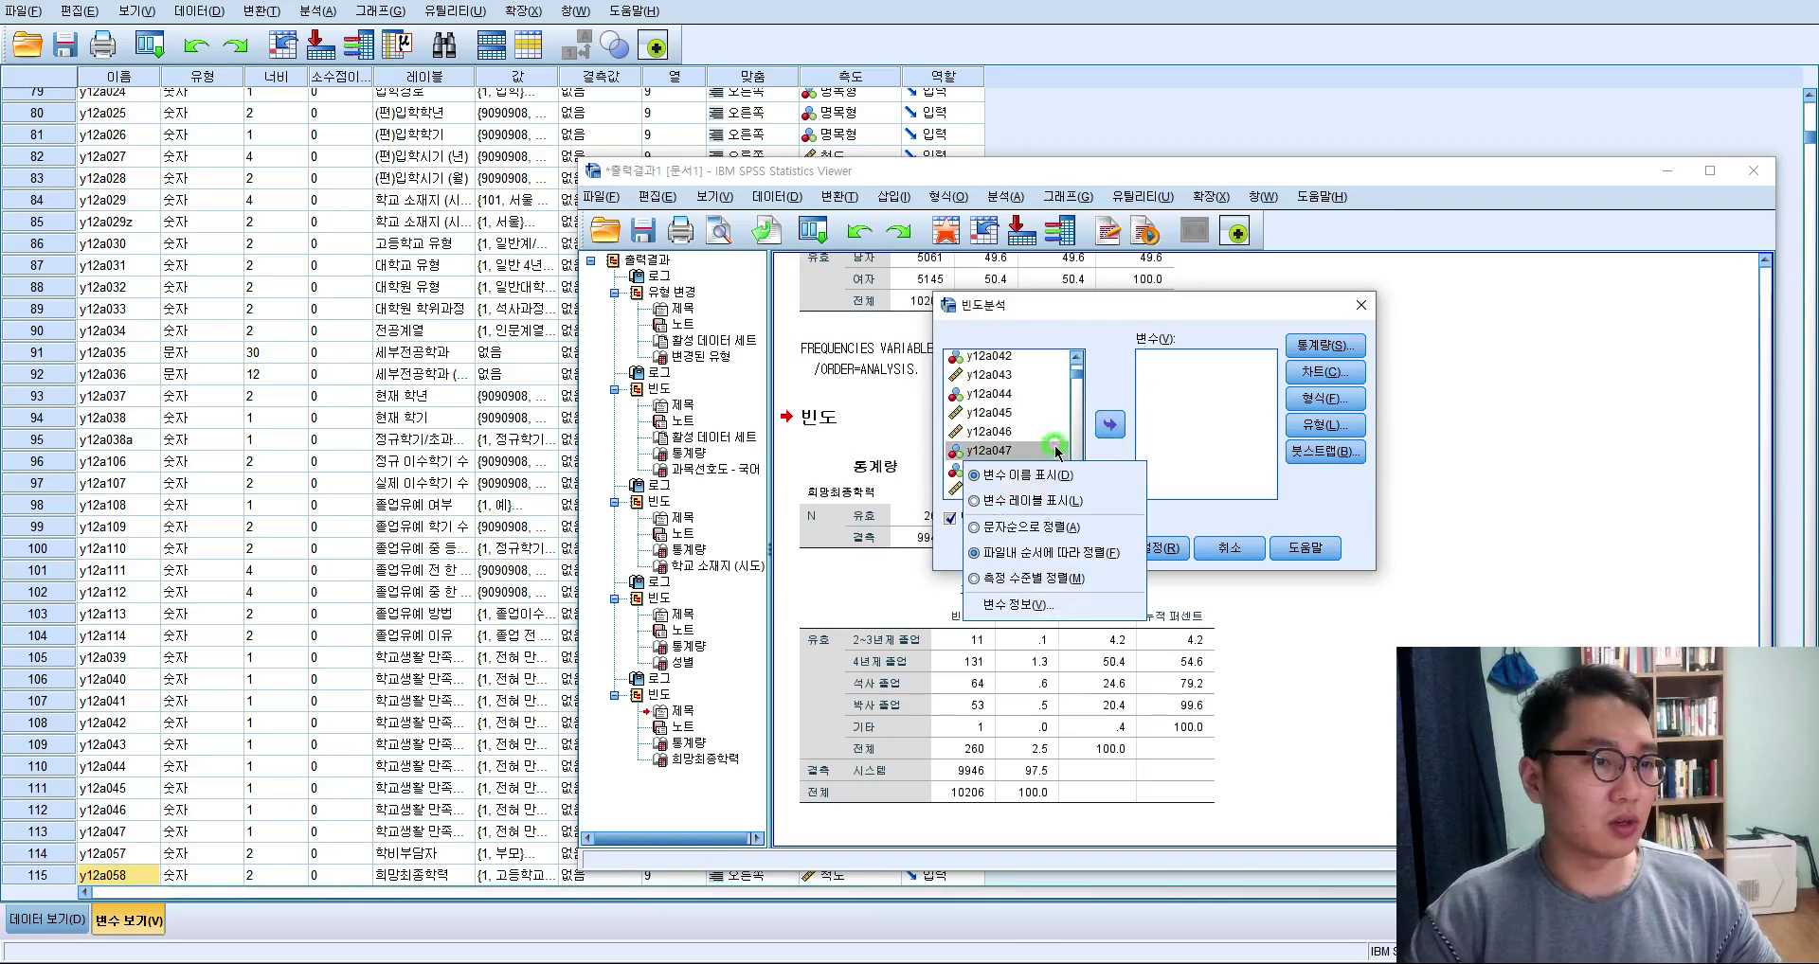
left_click(1070, 501)
Add the residence region variable 거주지역 - 시도 (12차년도) to the variables to analyse and run the frequency analysis.
scroll(1061, 436, "up", 10)
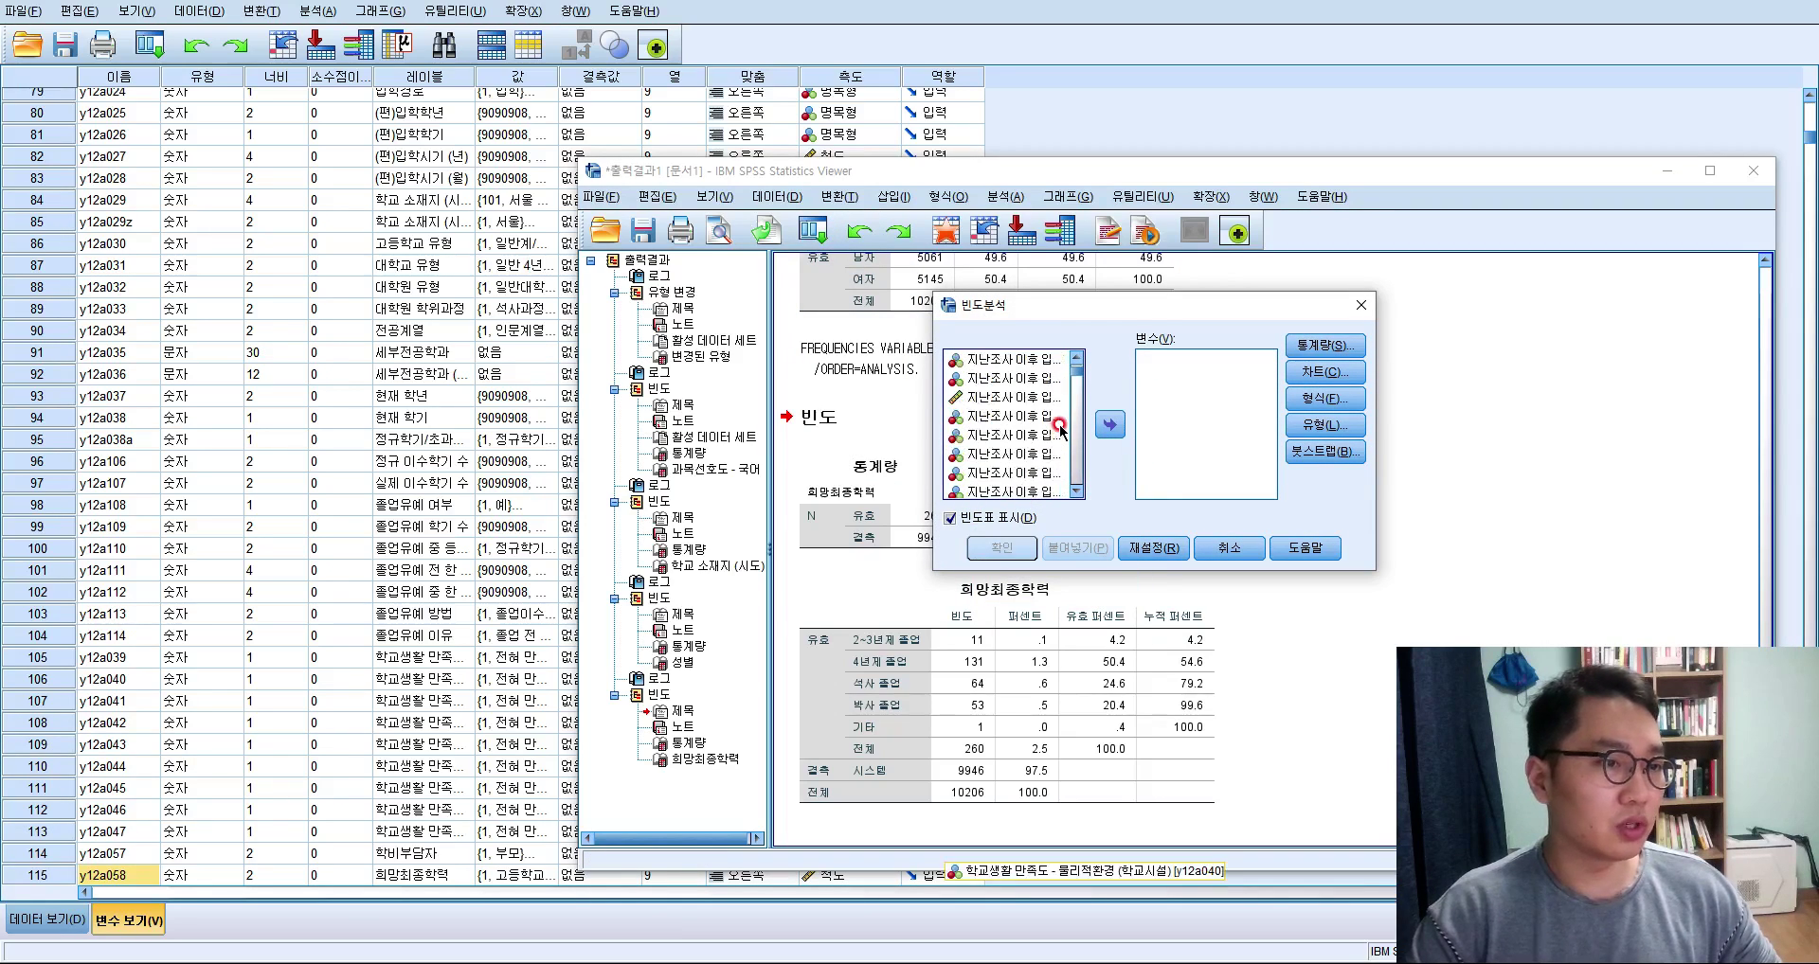
scroll(1061, 423, "up", 10)
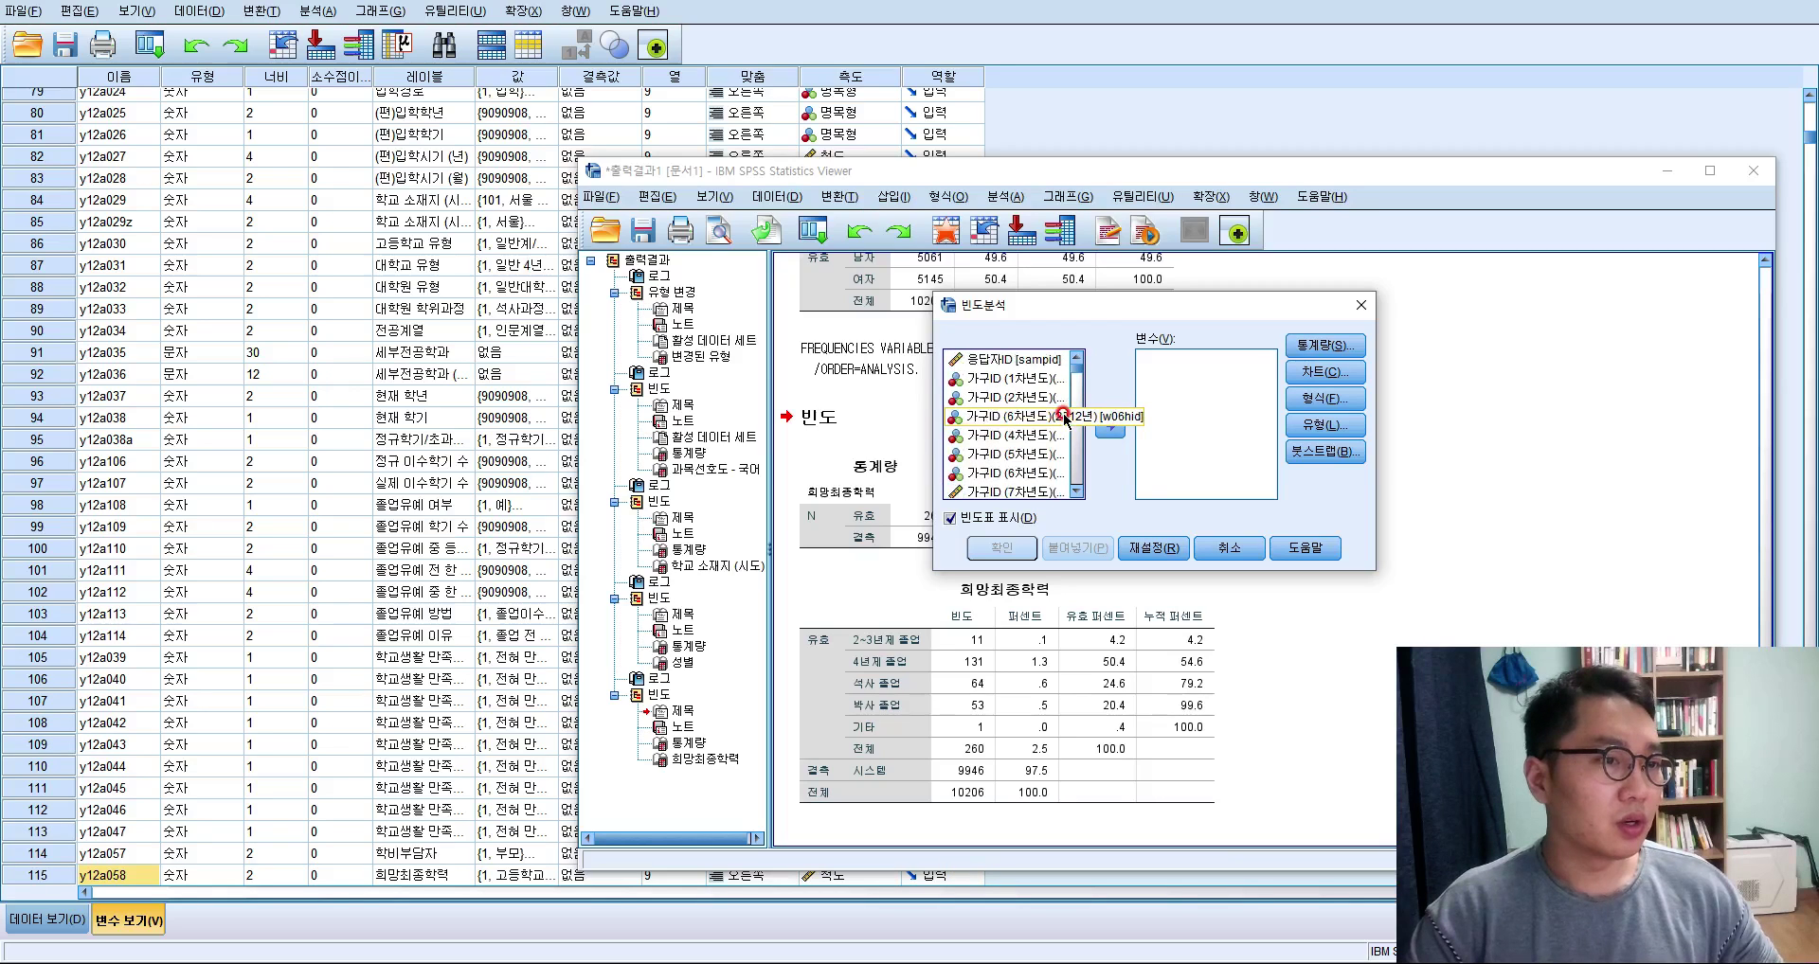
scroll(1065, 422, "down", 5)
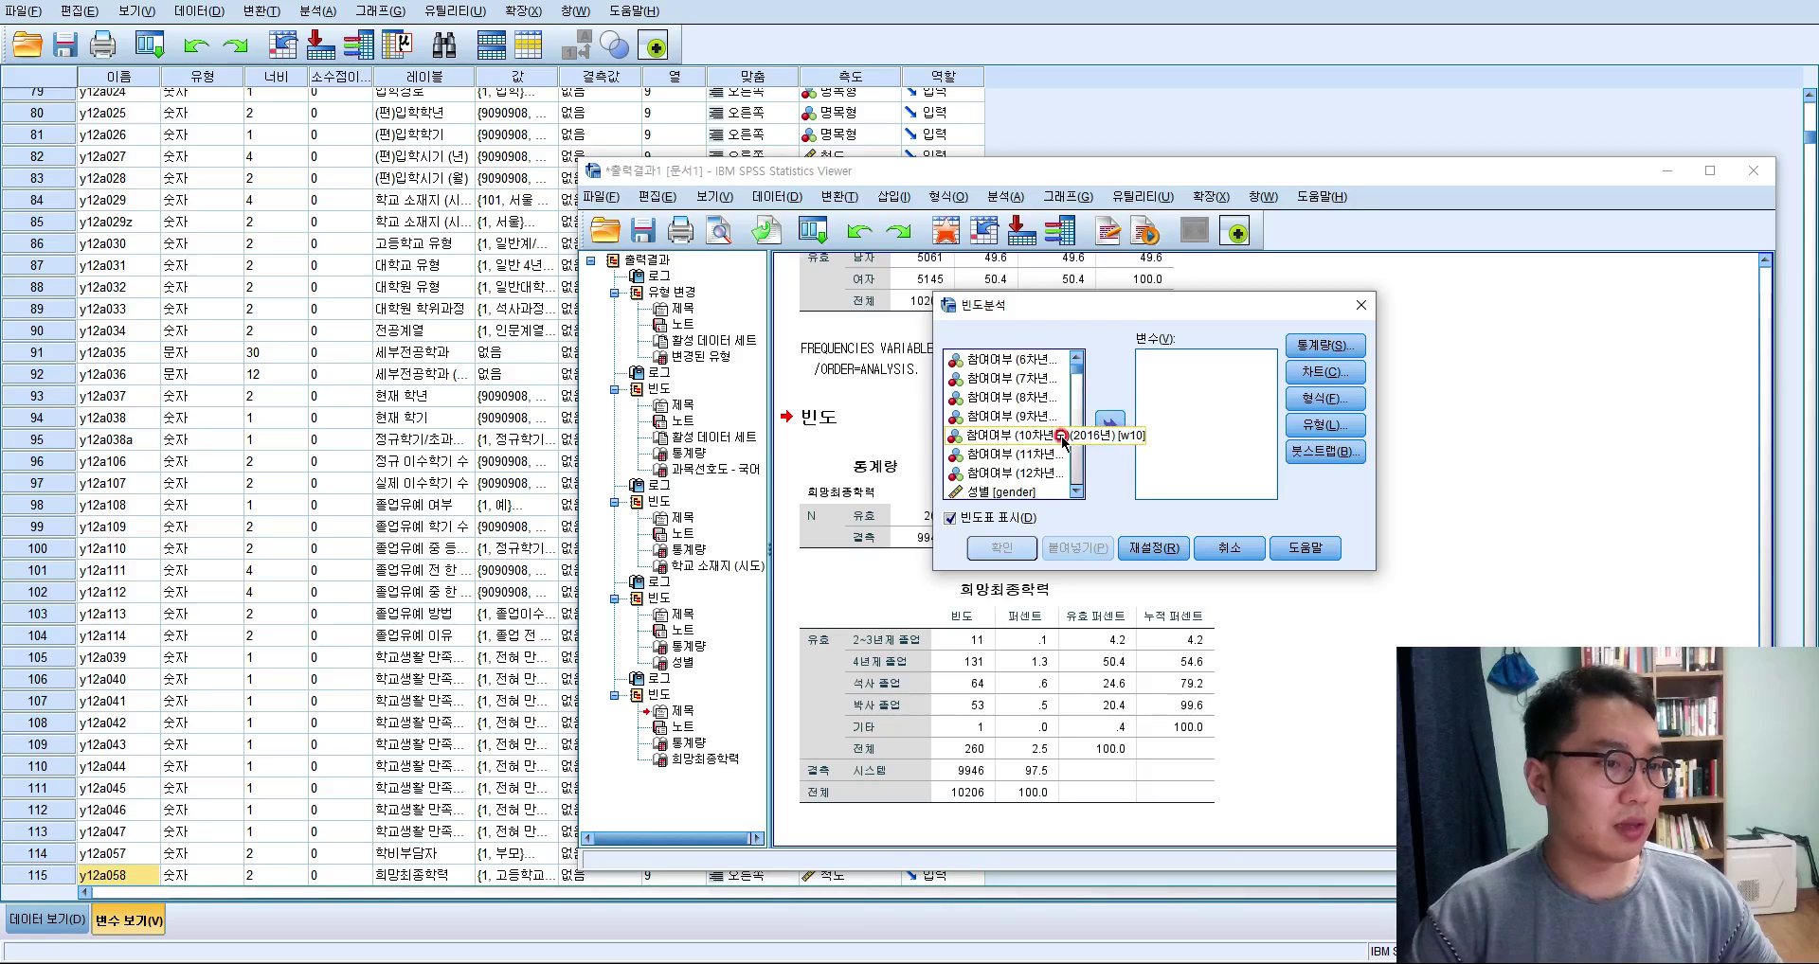
scroll(1063, 440, "down", 3)
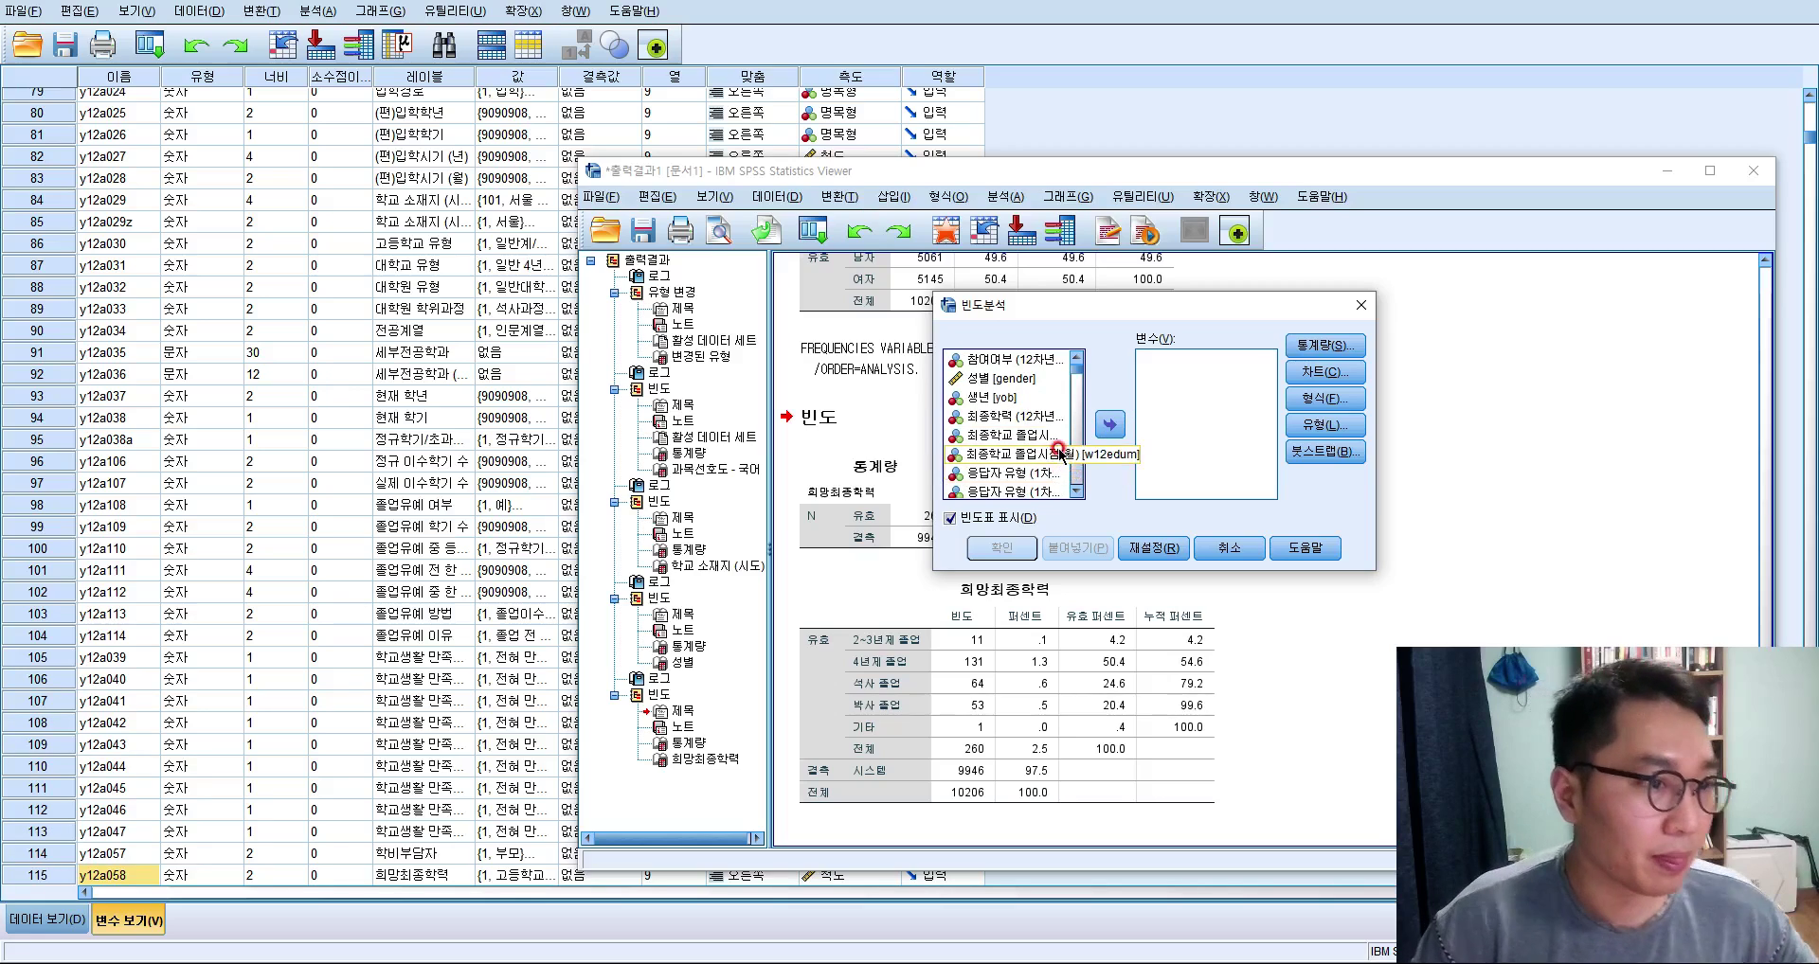
scroll(1061, 453, "down", 5)
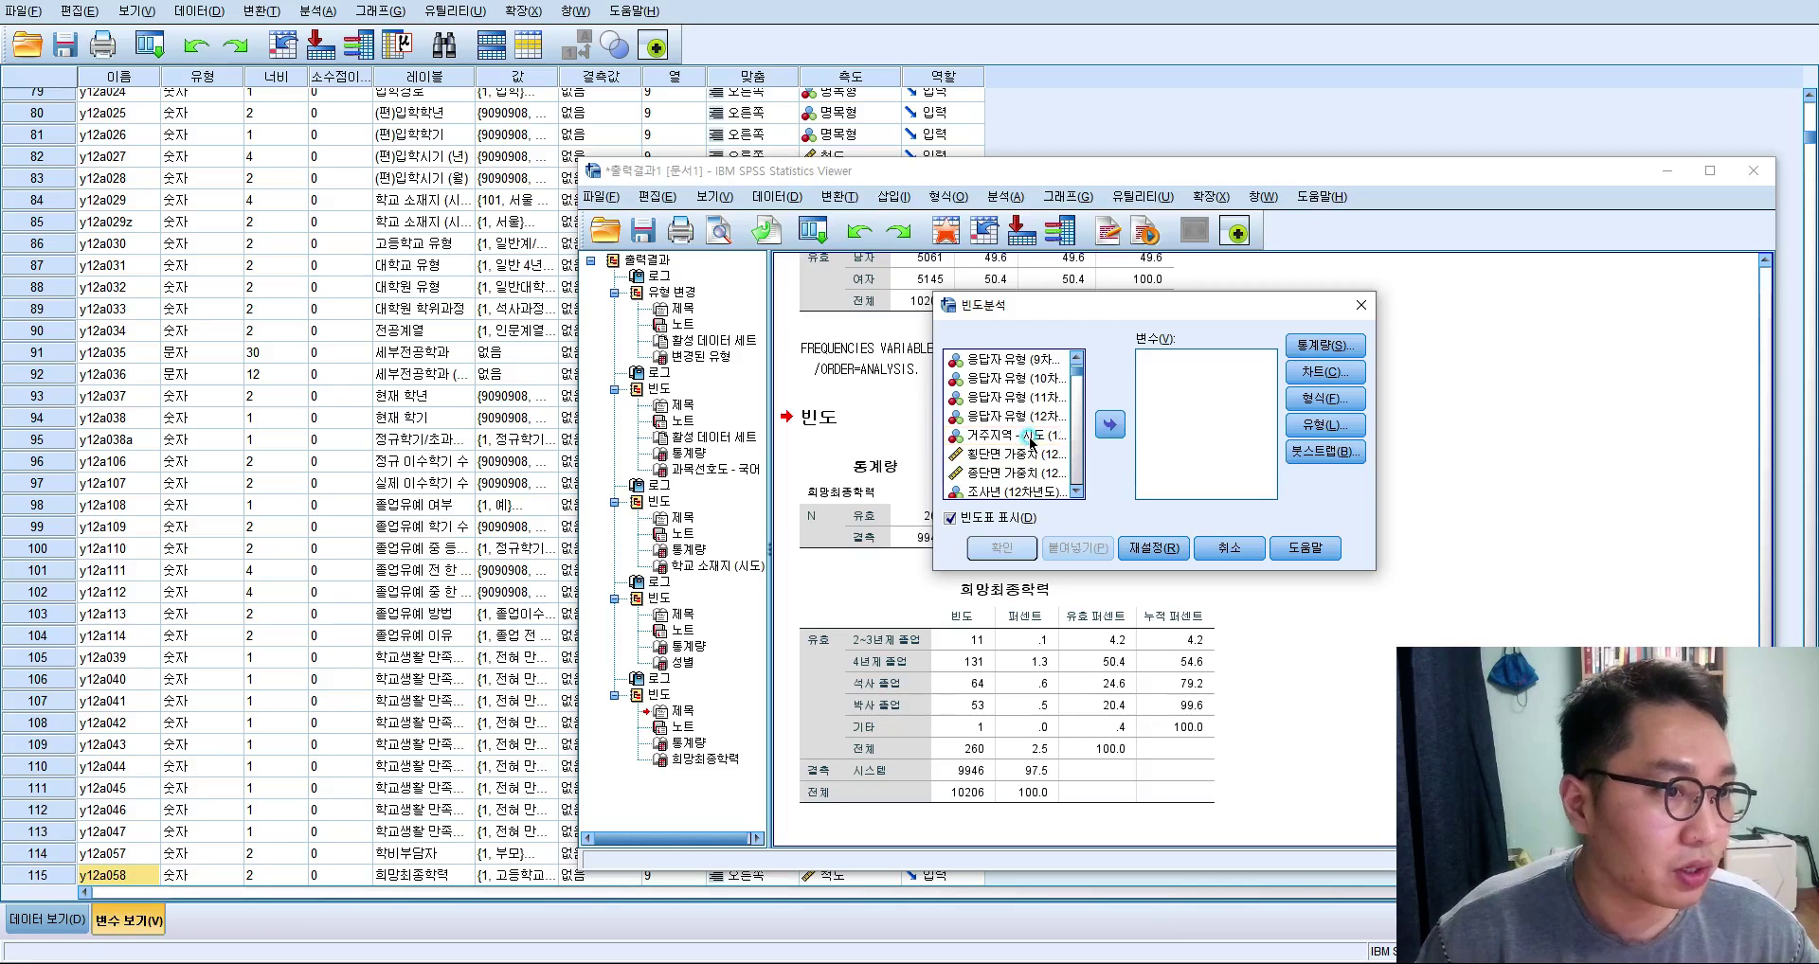
left_click(1019, 435)
left_click(1110, 420)
left_click(1002, 547)
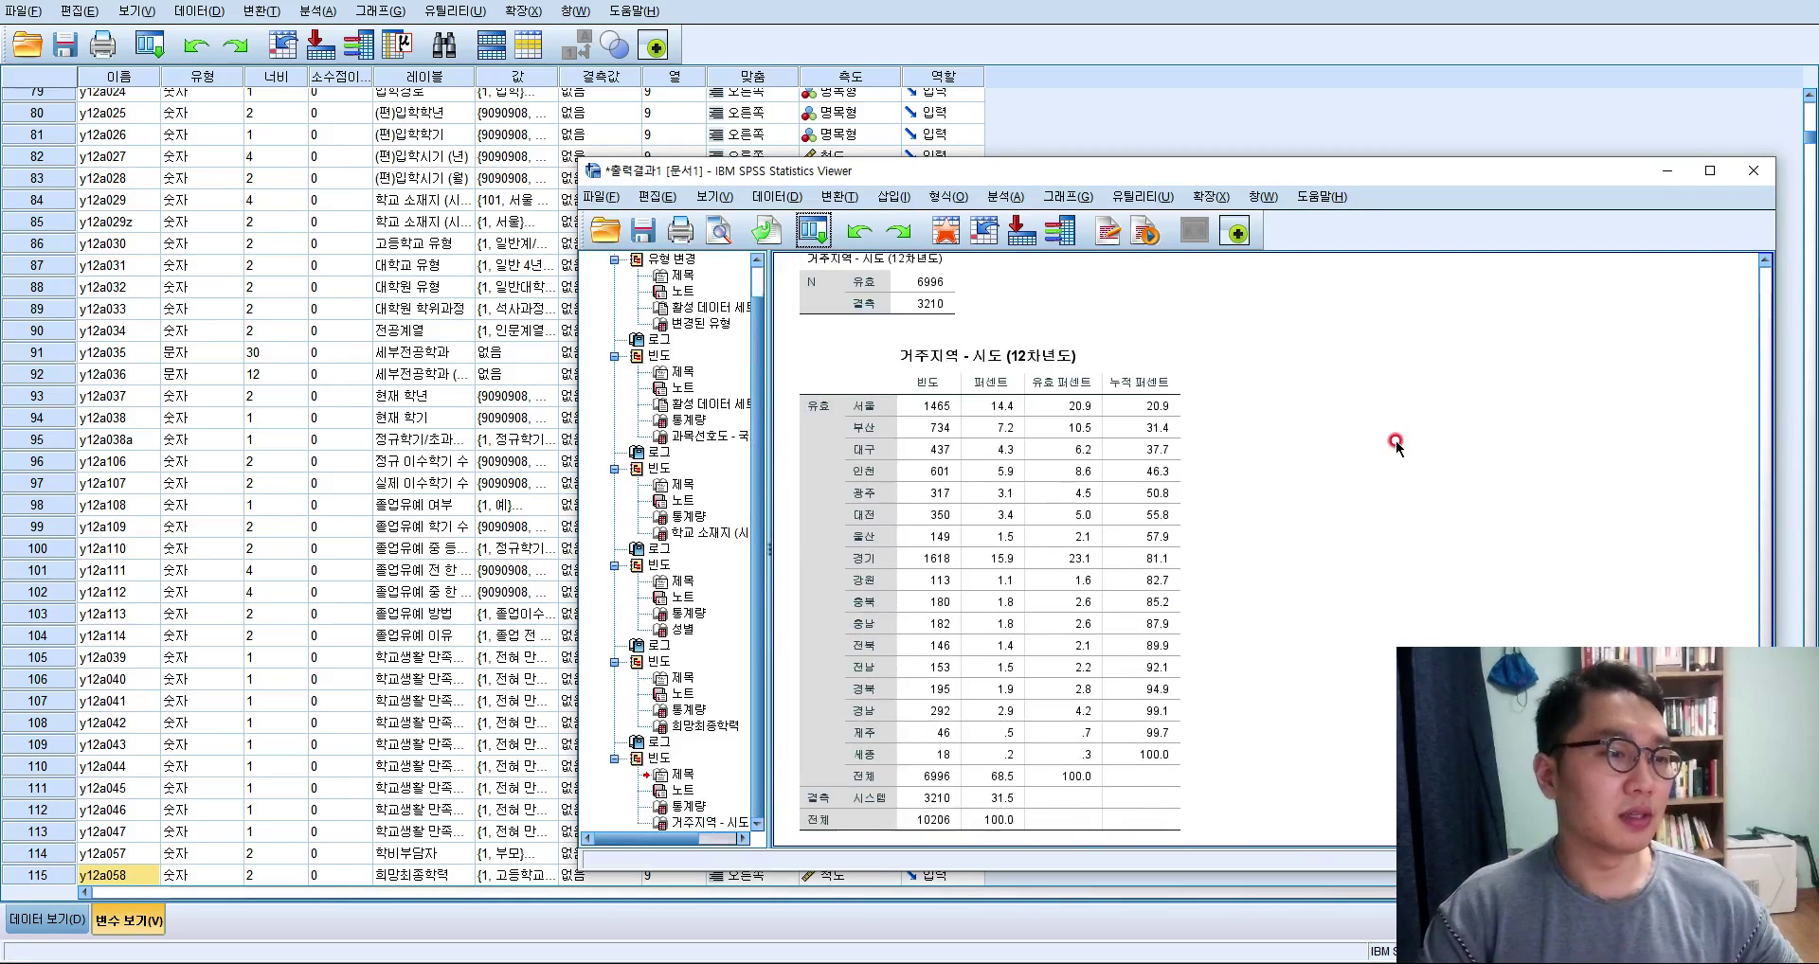
left_click(888, 449)
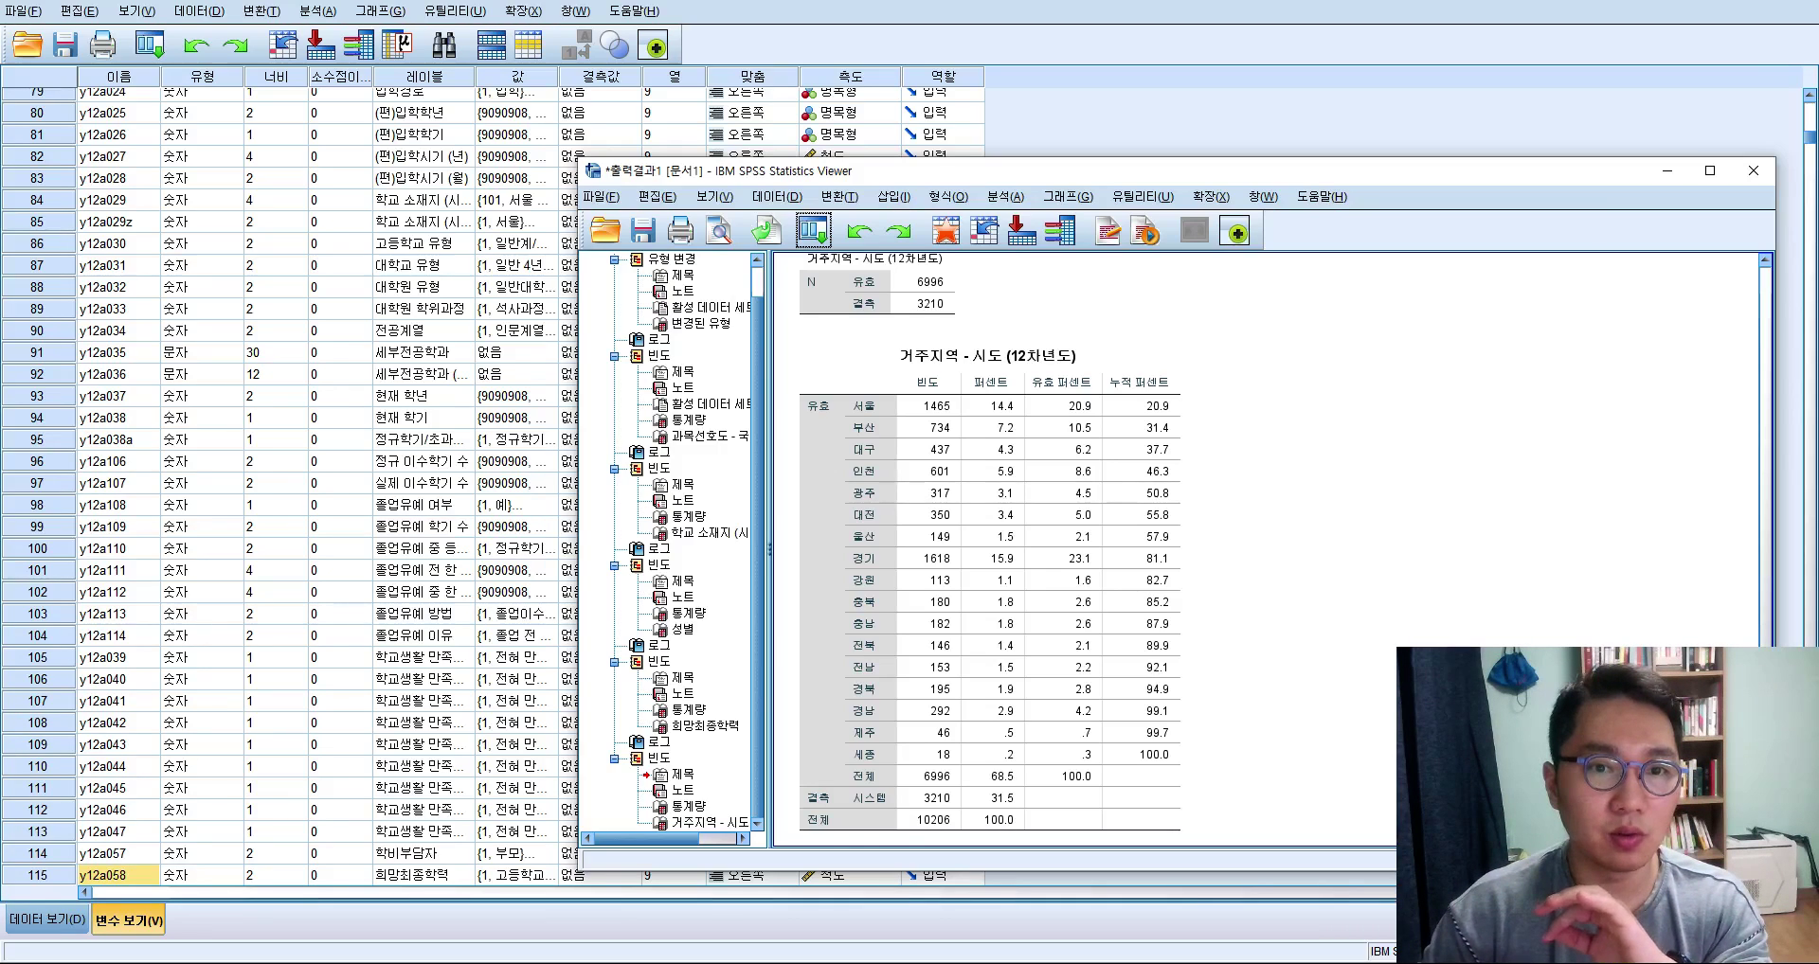
mouse_move(1388, 353)
left_mouse_down()
mouse_move(1426, 348)
mouse_move(1412, 368)
left_mouse_up()
mouse_move(1571, 348)
left_mouse_down()
mouse_move(1554, 353)
mouse_move(1562, 335)
mouse_move(1578, 392)
left_mouse_up()
mouse_move(1274, 424)
left_mouse_down()
mouse_move(1279, 459)
mouse_move(1313, 467)
mouse_move(1309, 501)
left_mouse_up()
left_click_drag(1277, 568, 1310, 620)
left_click_drag(1300, 570, 1270, 618)
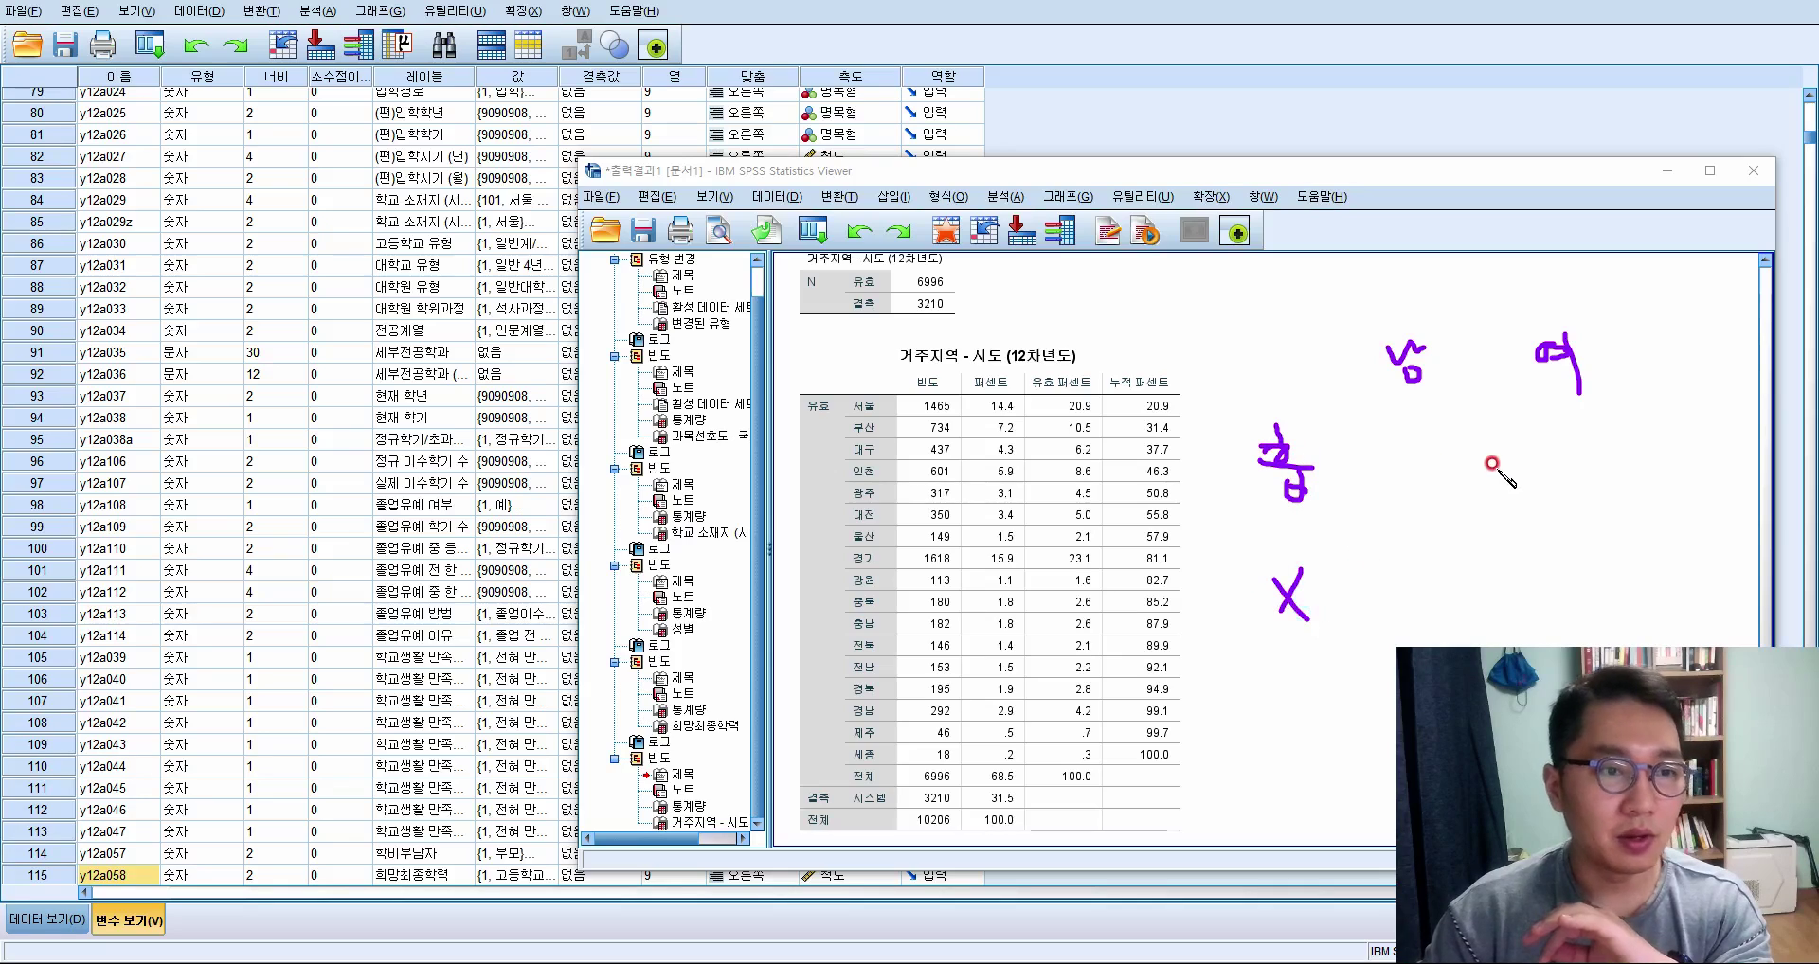
mouse_move(1407, 445)
left_mouse_down()
mouse_move(1457, 474)
mouse_move(1412, 447)
left_mouse_up()
left_click_drag(1542, 428, 1547, 512)
left_click_drag(1440, 531, 1449, 574)
mouse_move(1537, 527)
left_mouse_down()
mouse_move(1545, 578)
mouse_move(1580, 592)
left_mouse_up()
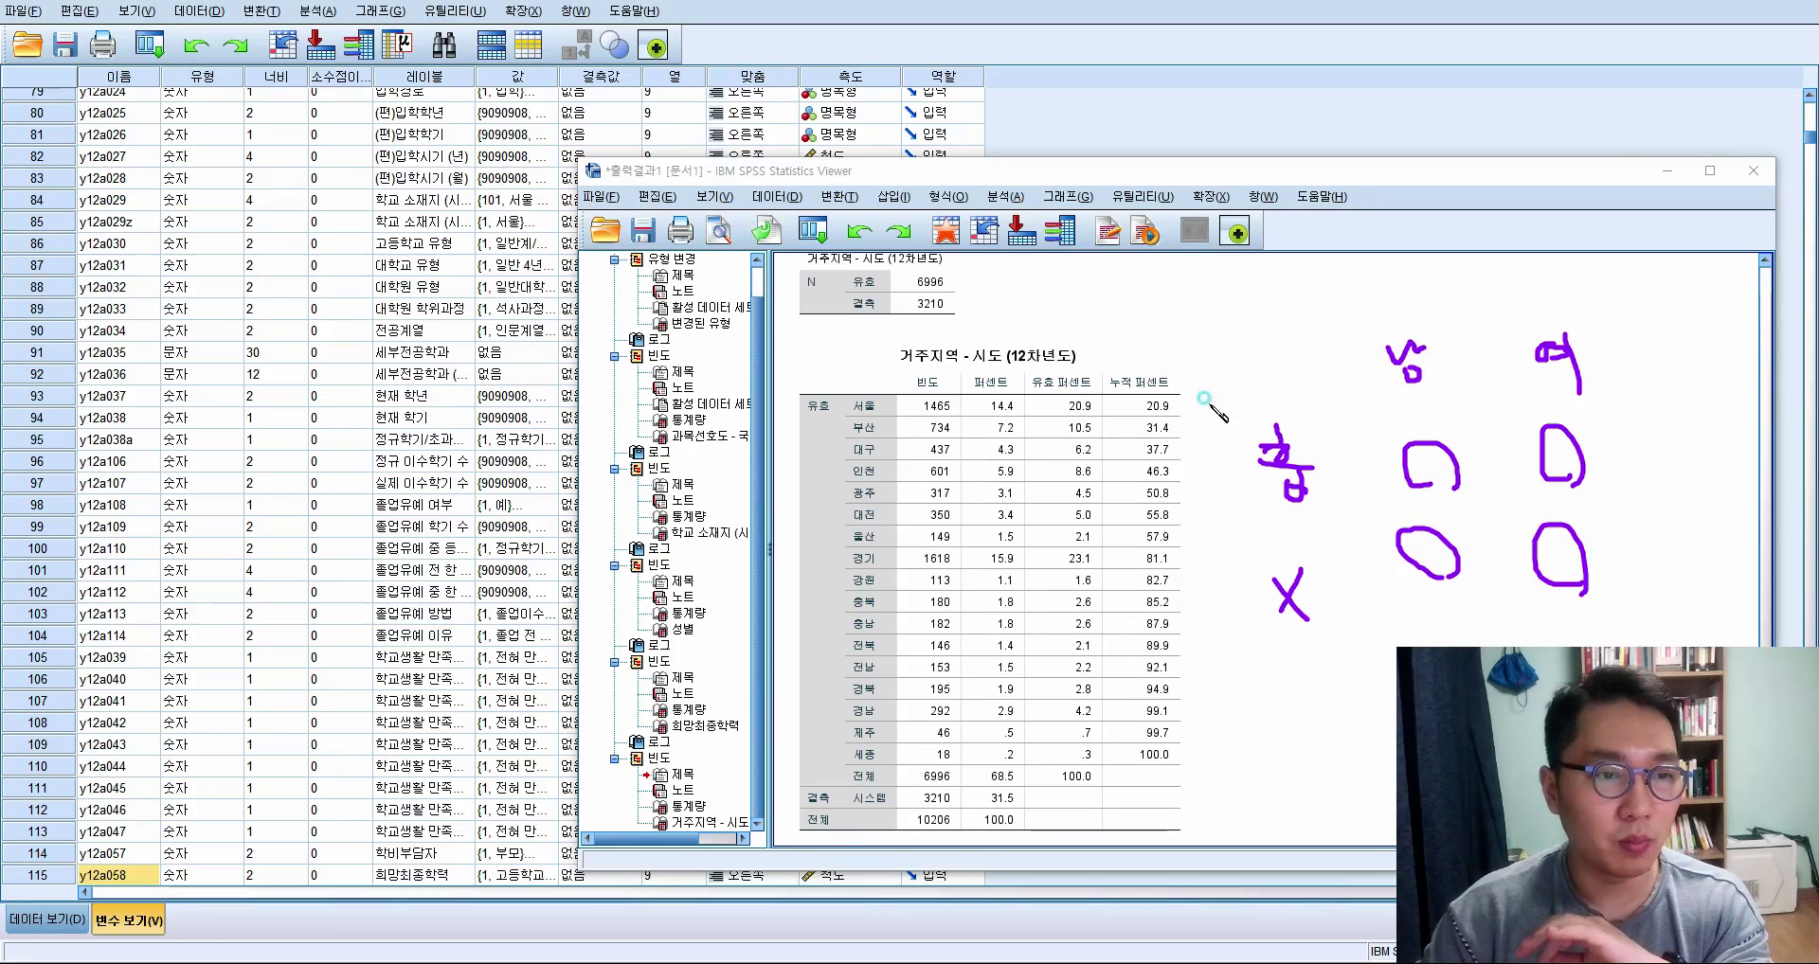
left_click_drag(1206, 403, 1701, 464)
left_click_drag(1372, 343, 1390, 703)
left_click_drag(1199, 637, 1645, 622)
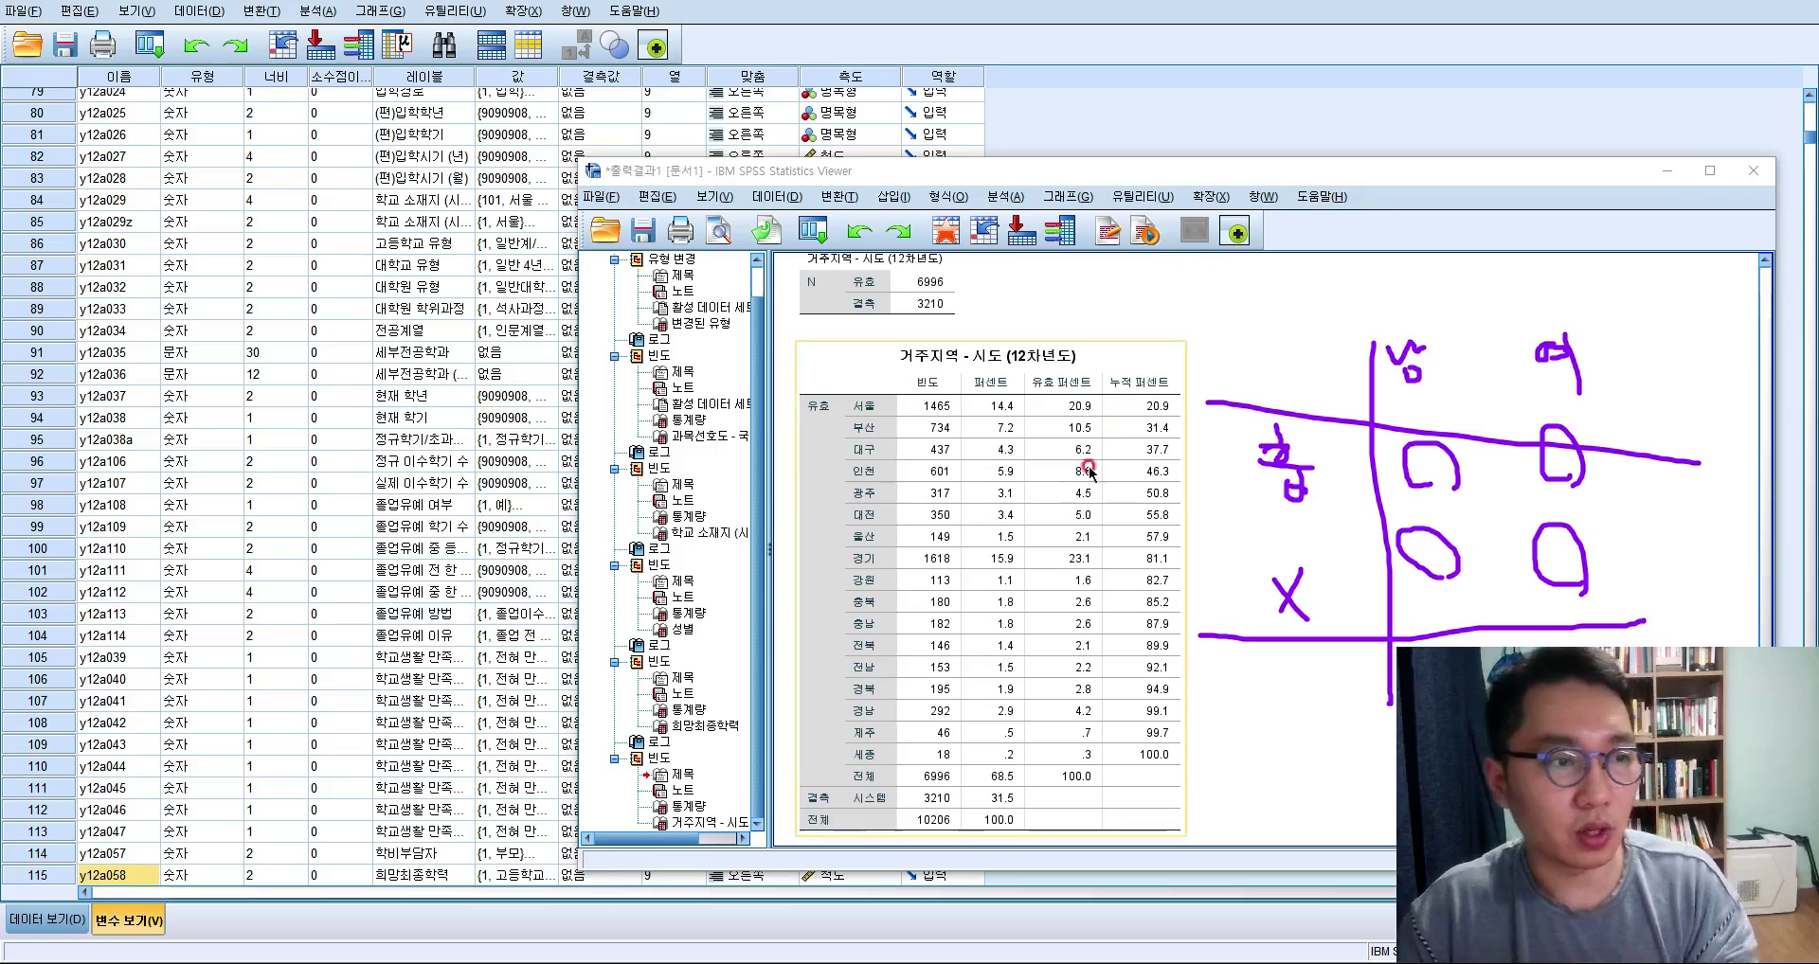
left_click(891, 393)
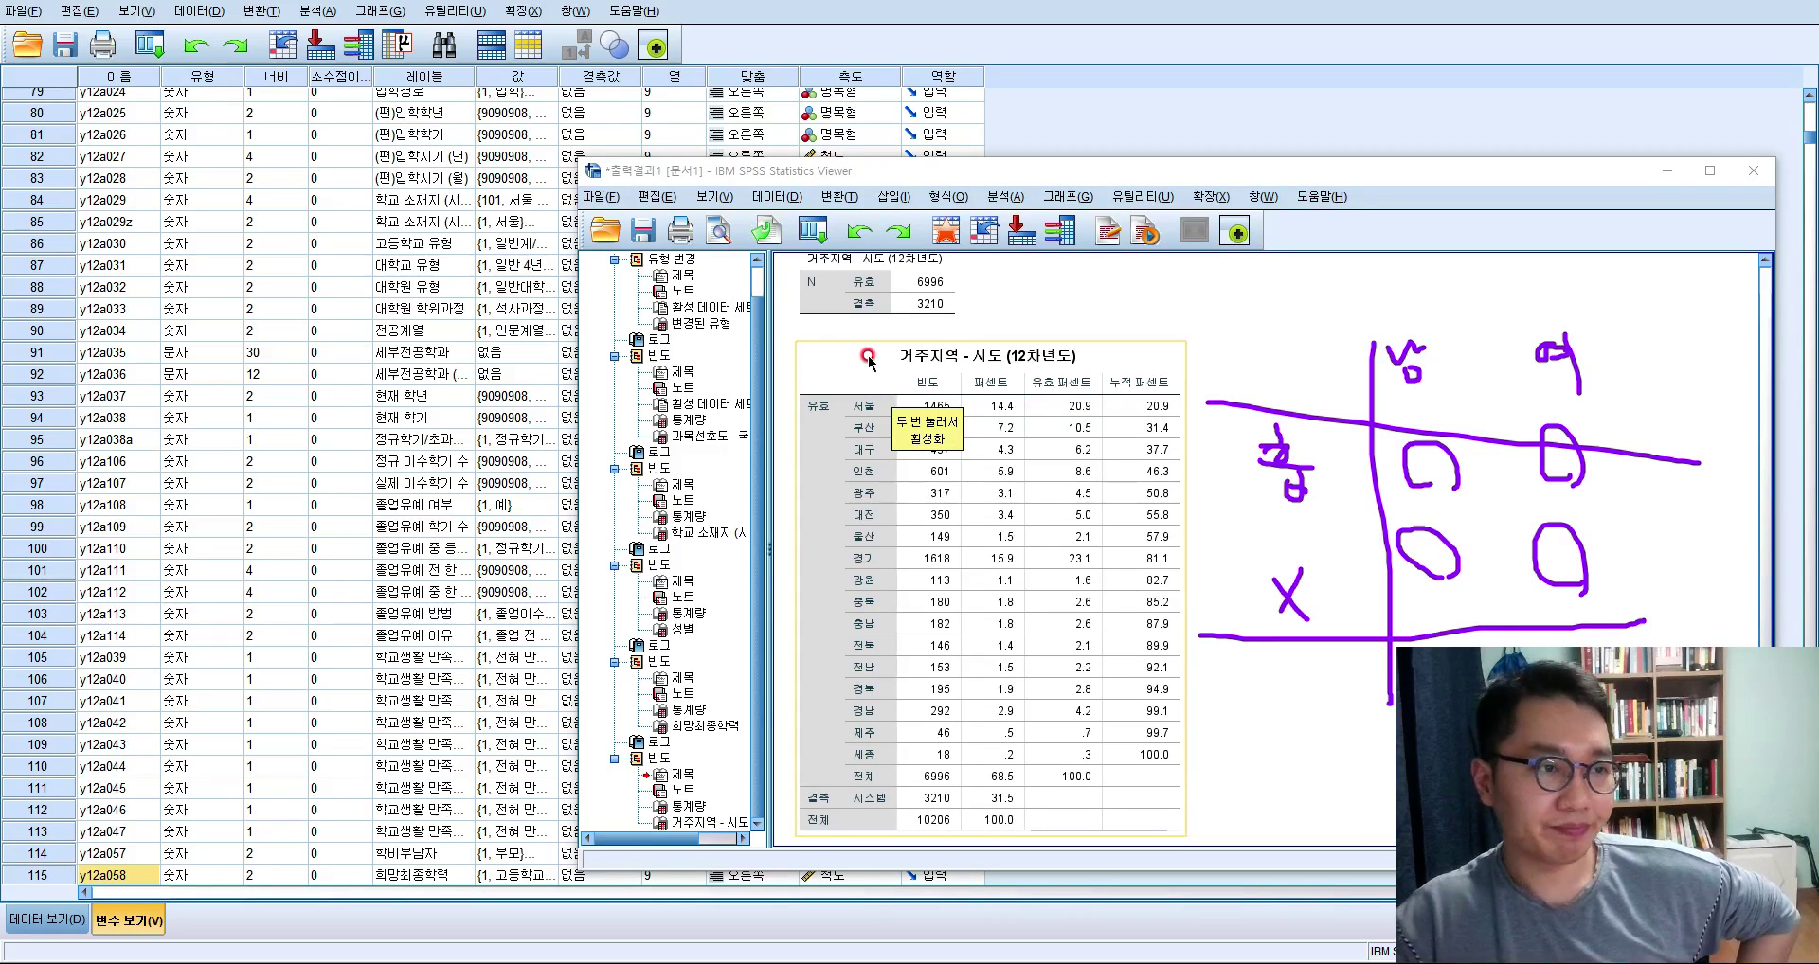
left_click(919, 294)
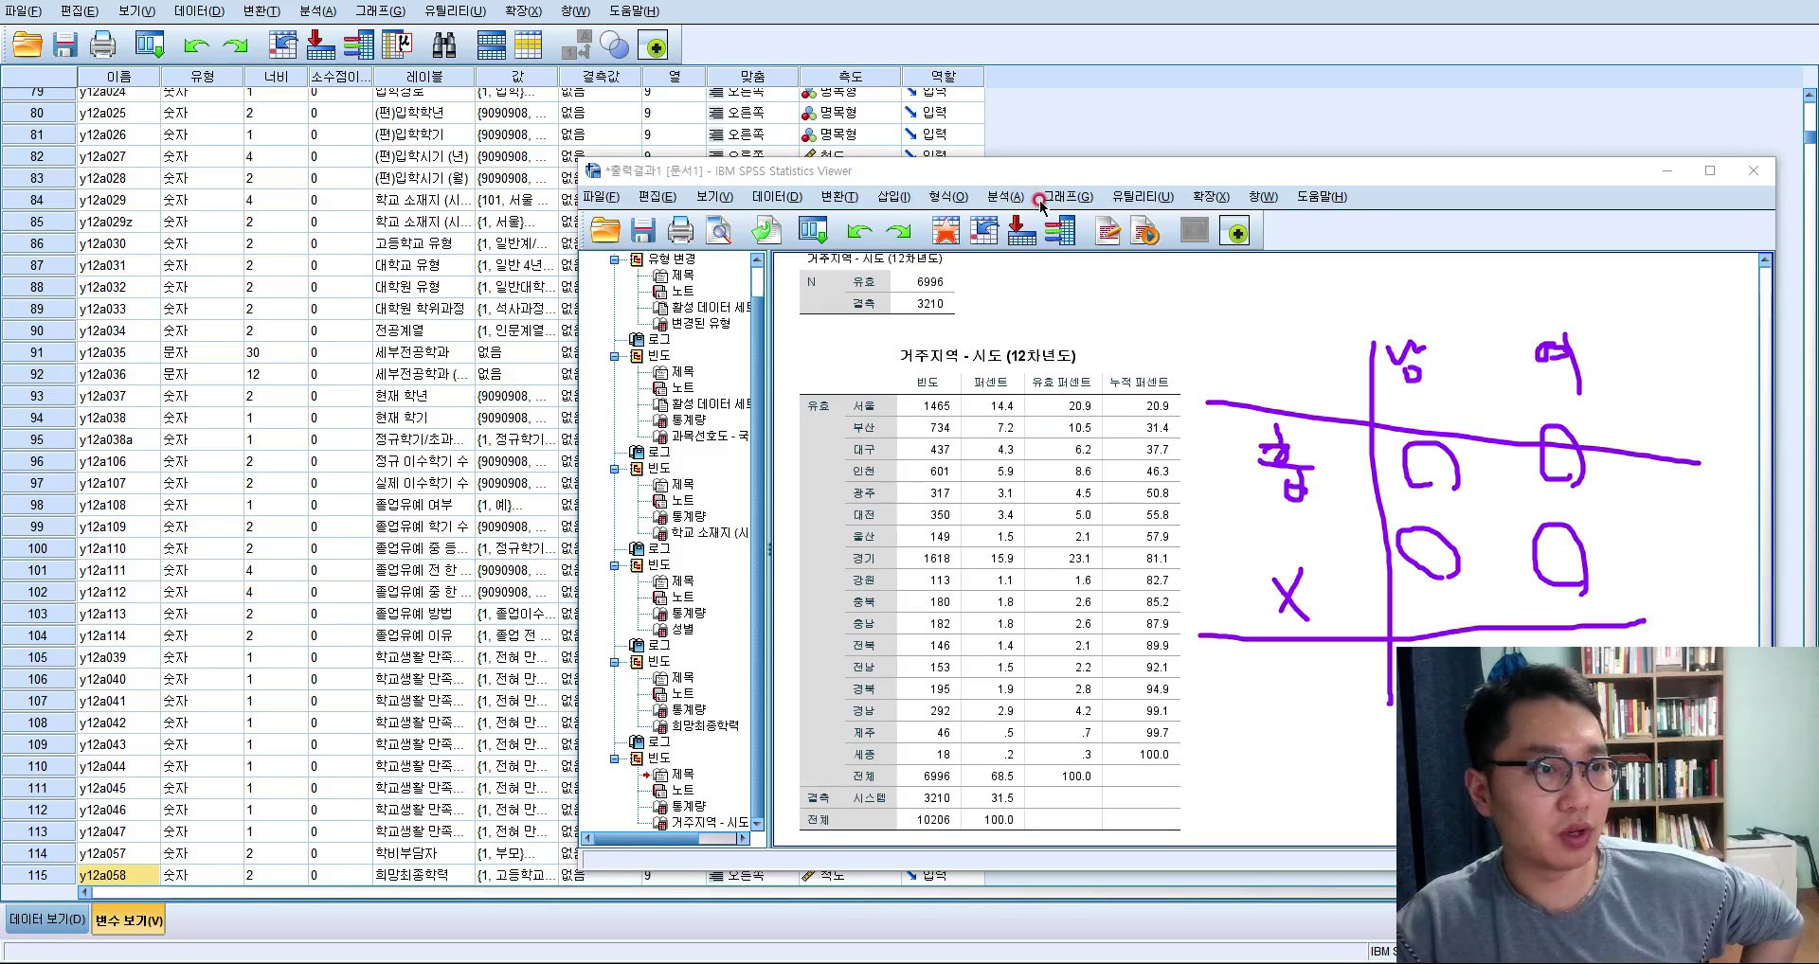
Start a crosstab analysis (교차분석) and set 성별 [gender] as the column variable.
left_click(1002, 196)
mouse_move(1080, 346)
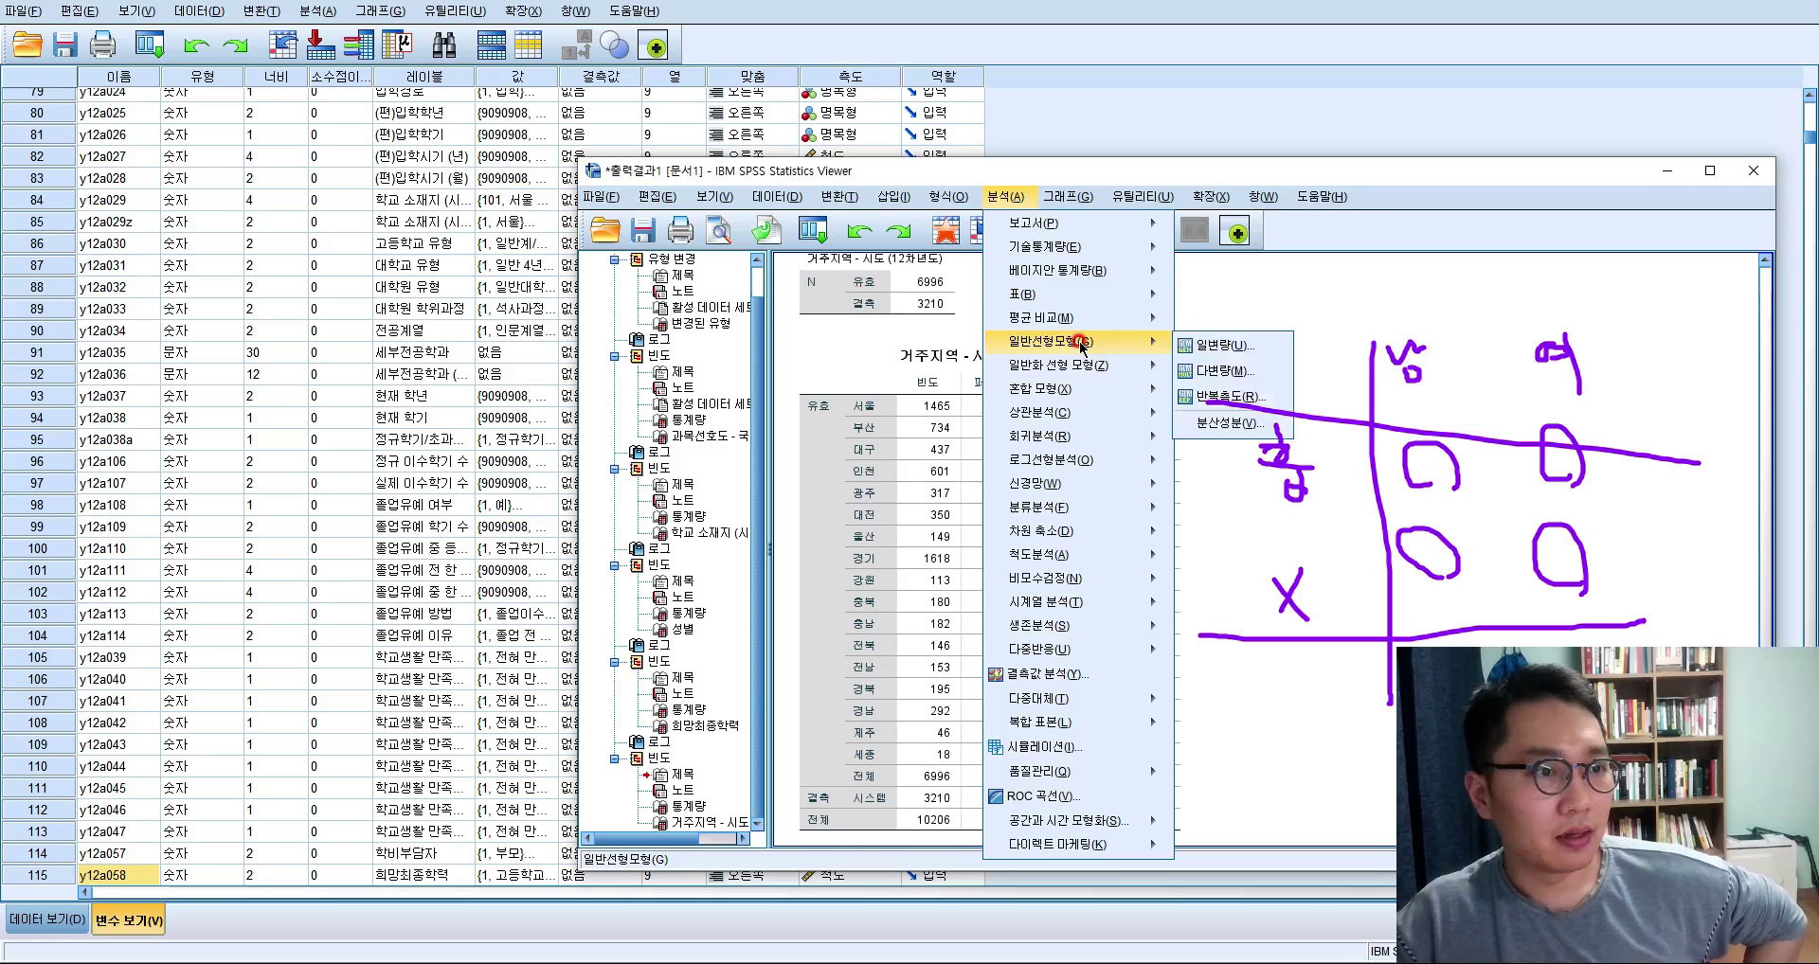
mouse_move(1137, 256)
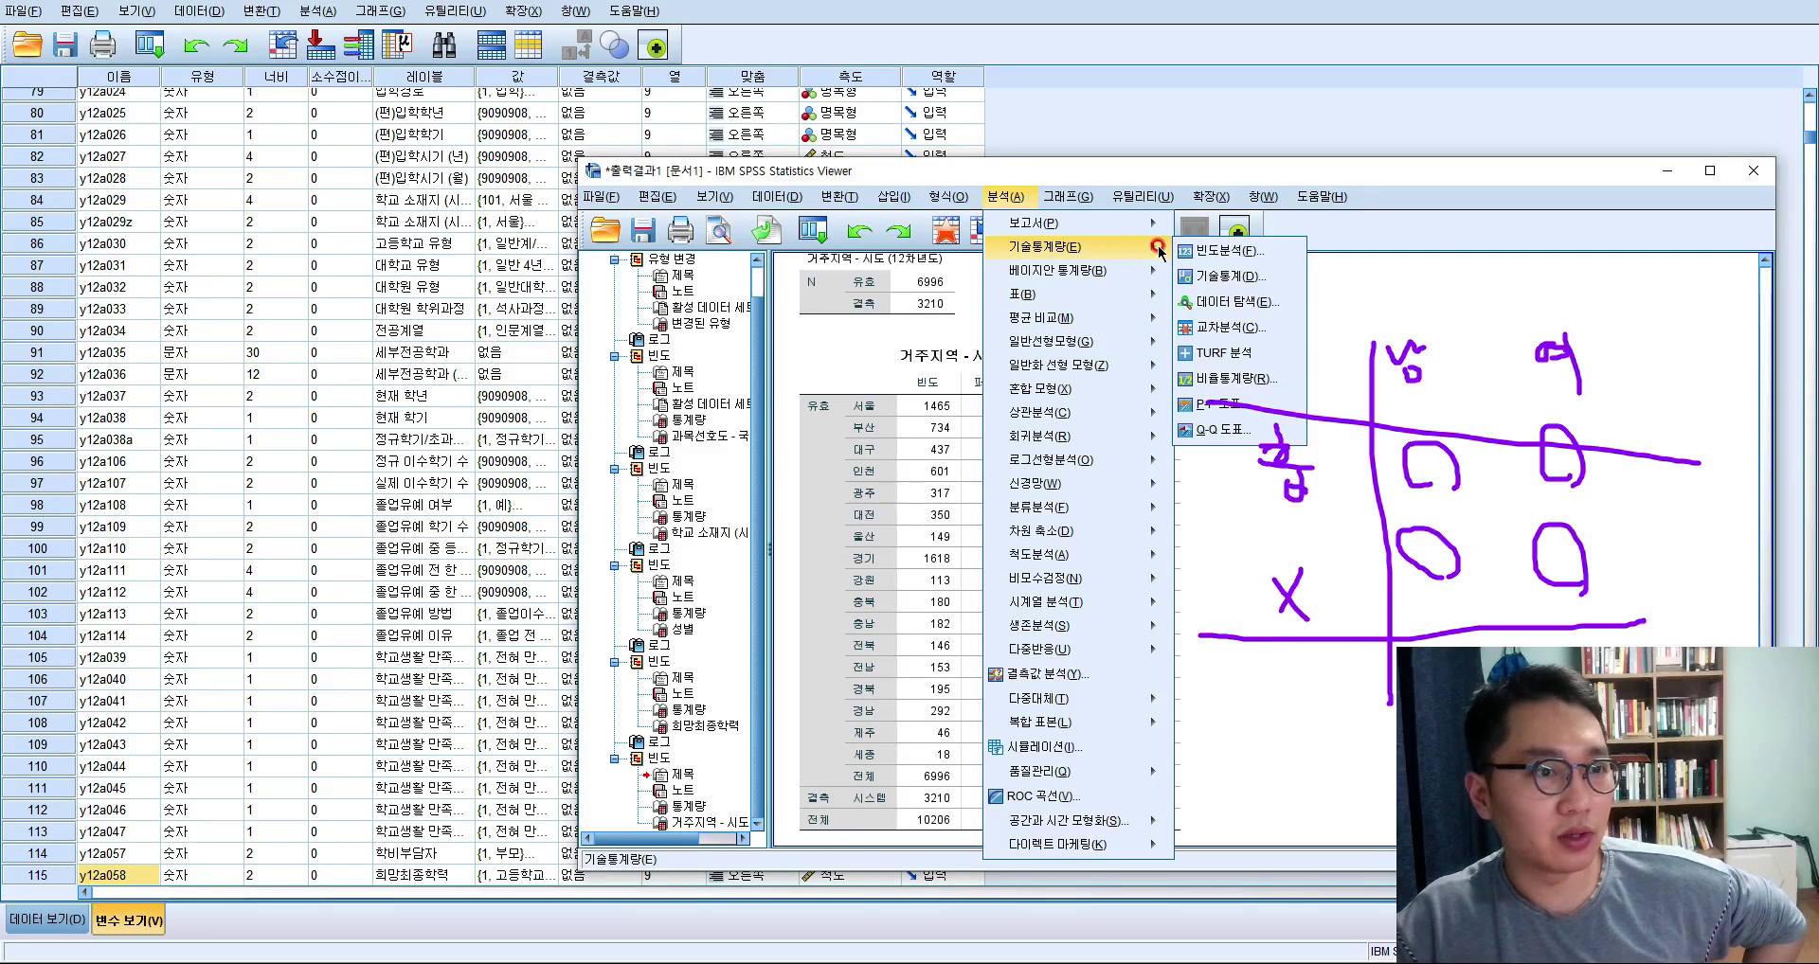
left_click(1259, 334)
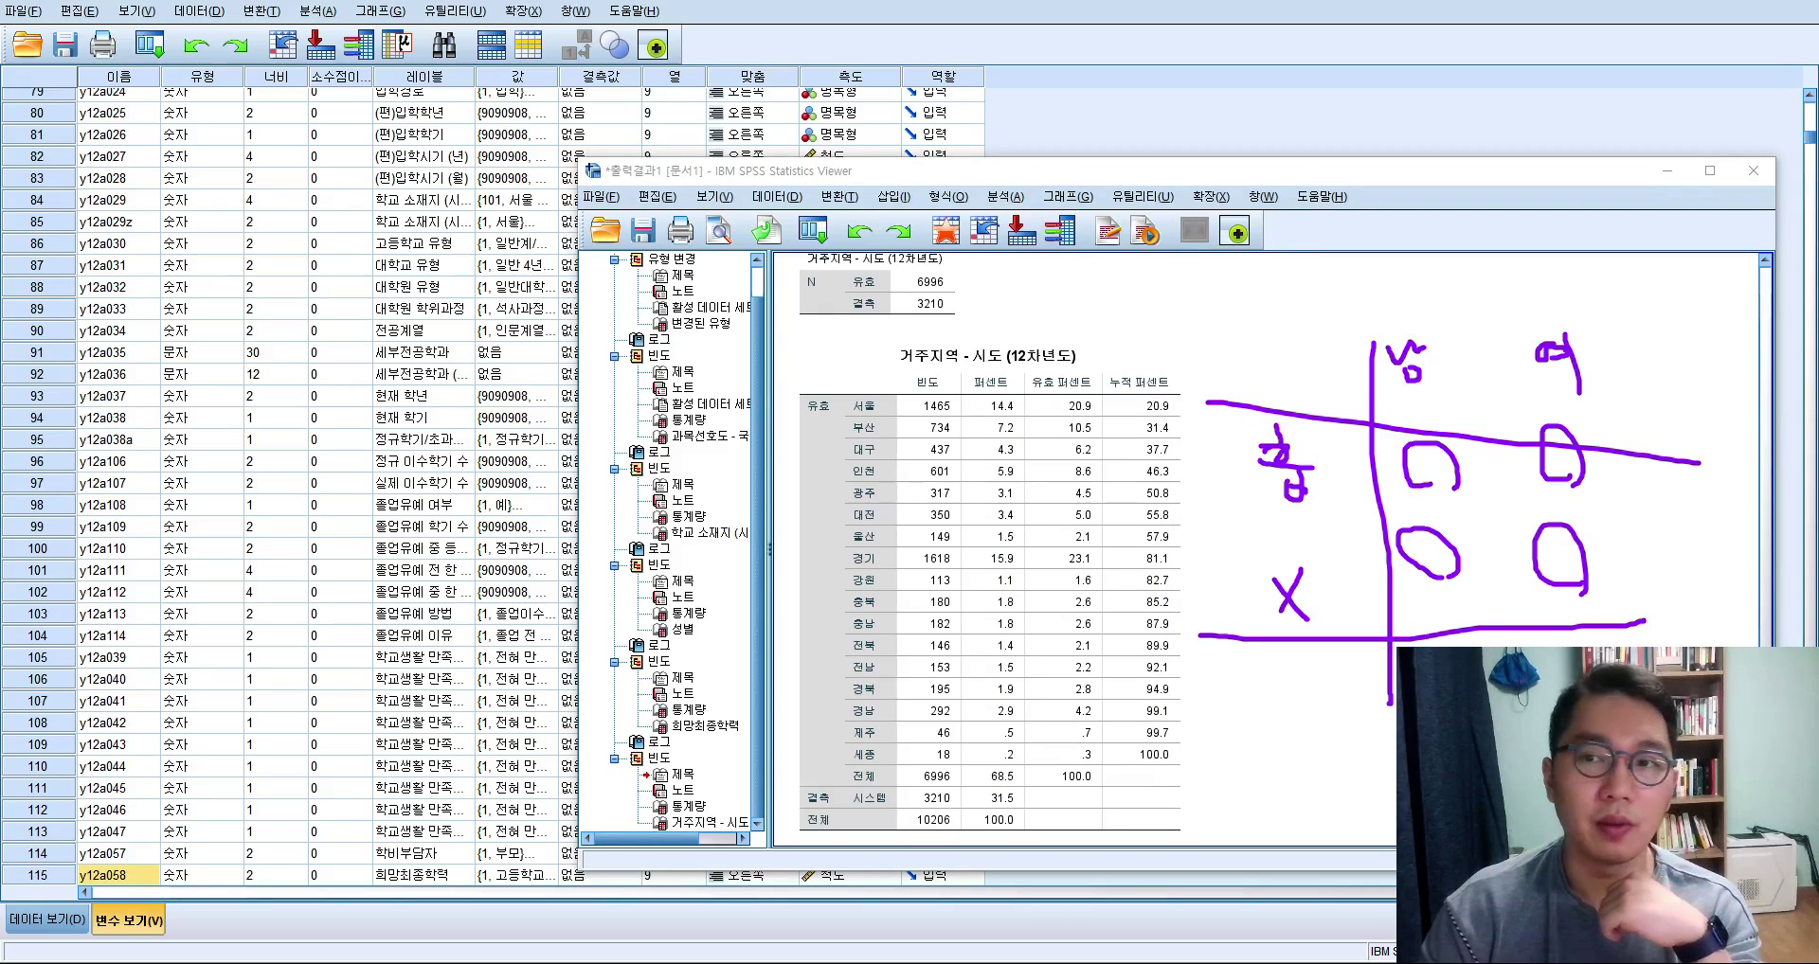
left_click_drag(1412, 236, 953, 246)
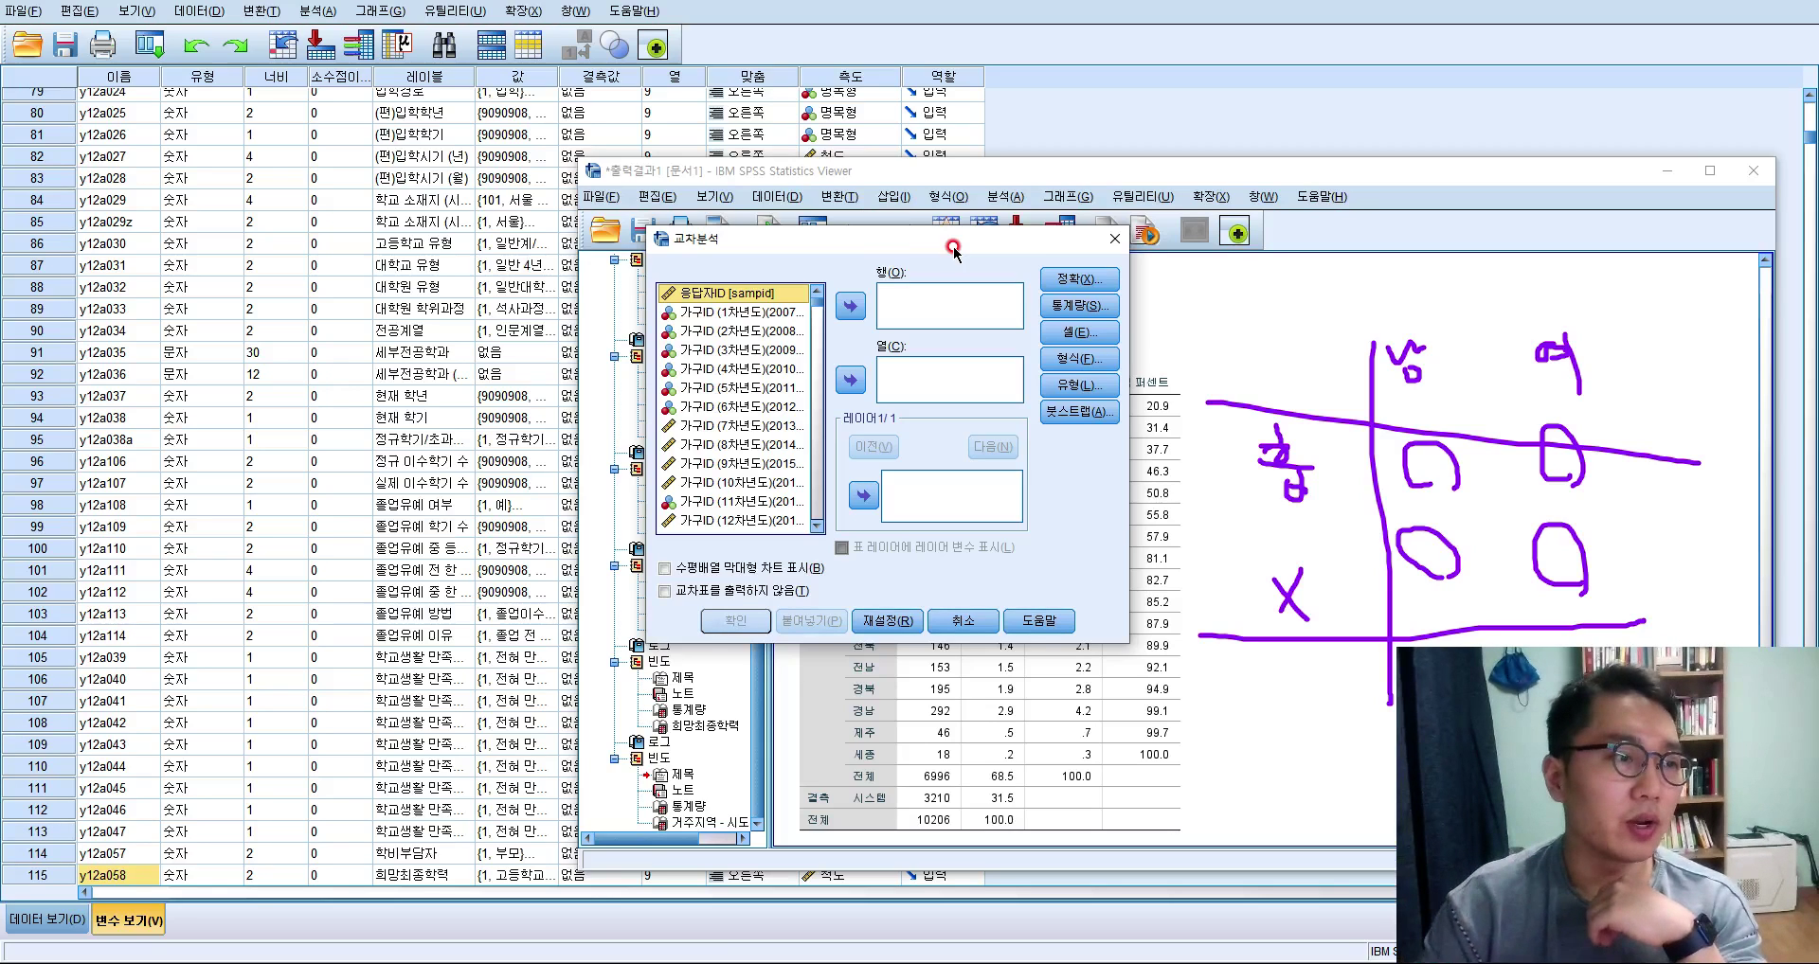
scroll(772, 407, "down", 6)
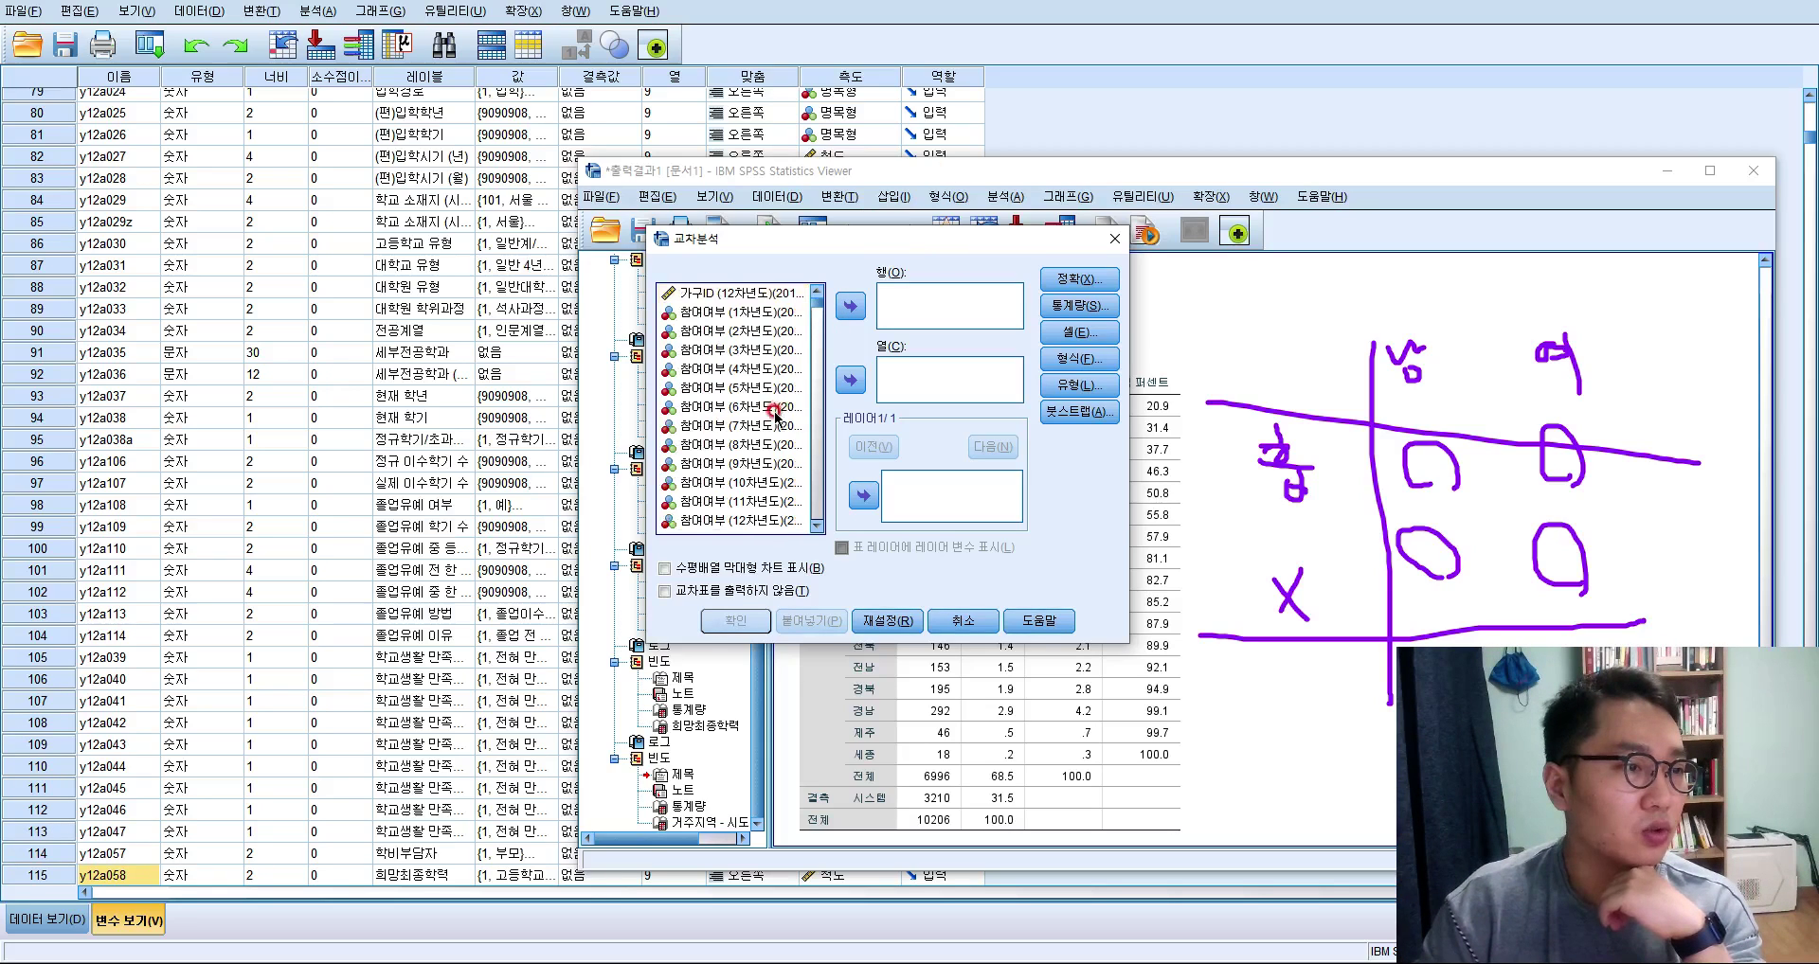
left_click(751, 428)
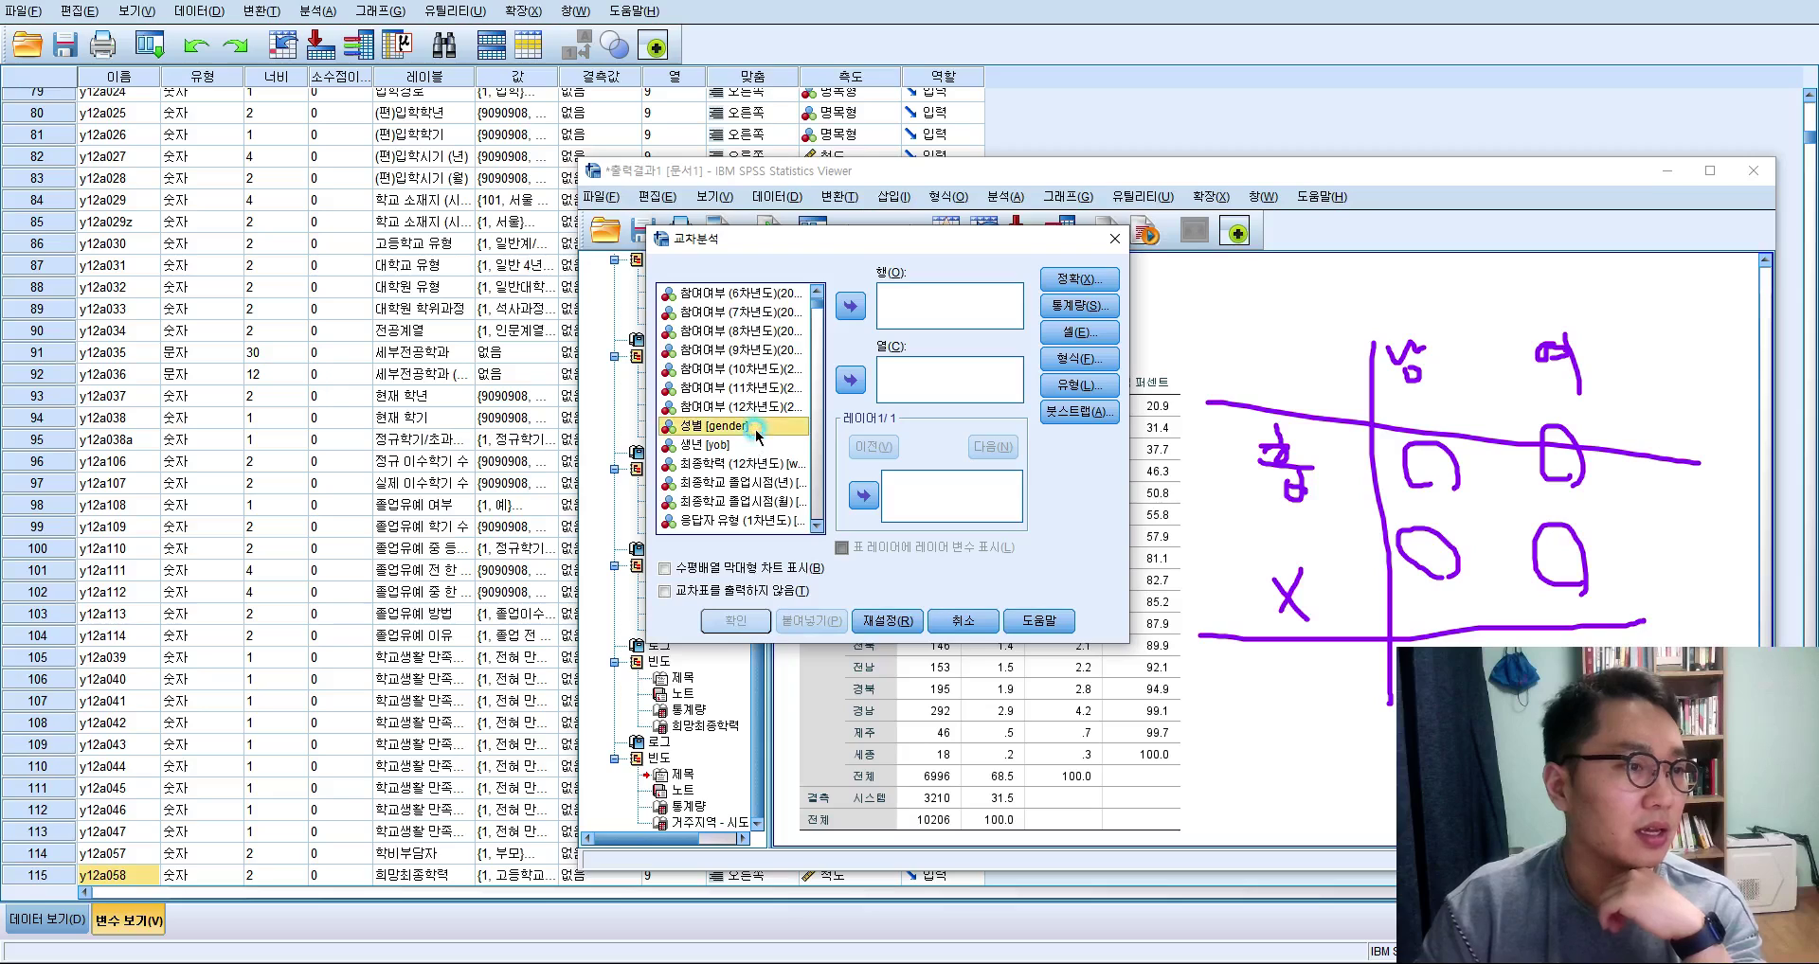
left_click(850, 306)
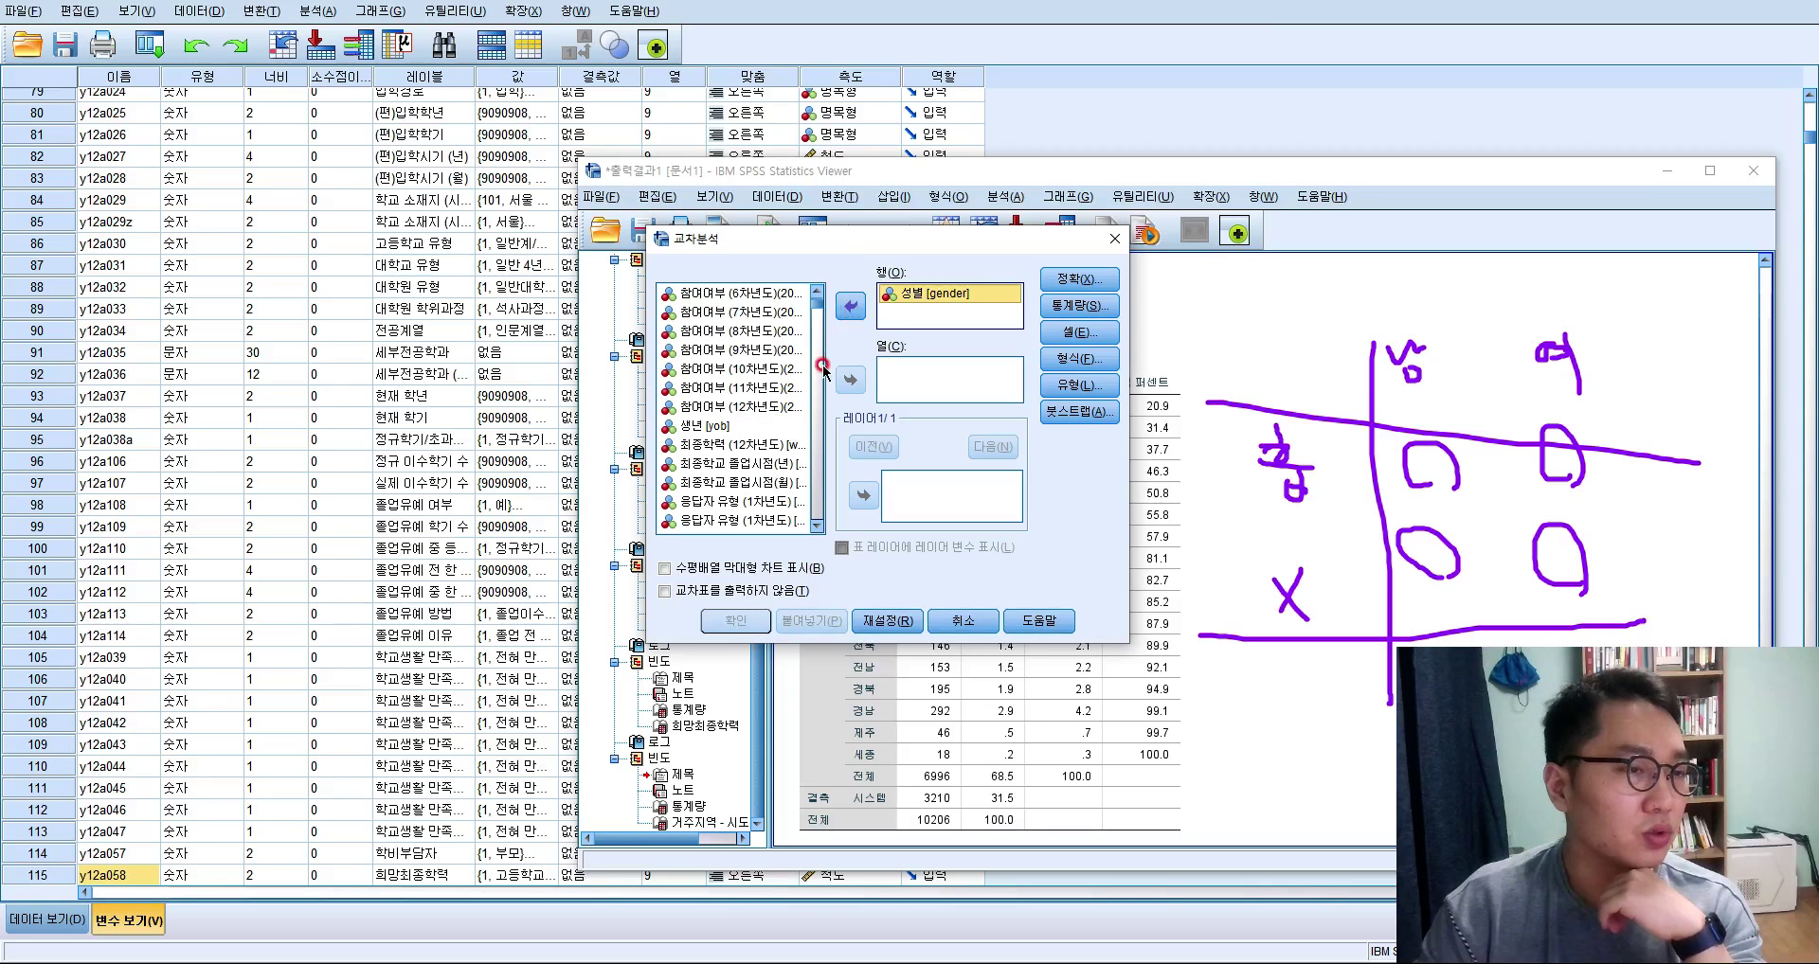
left_click(849, 306)
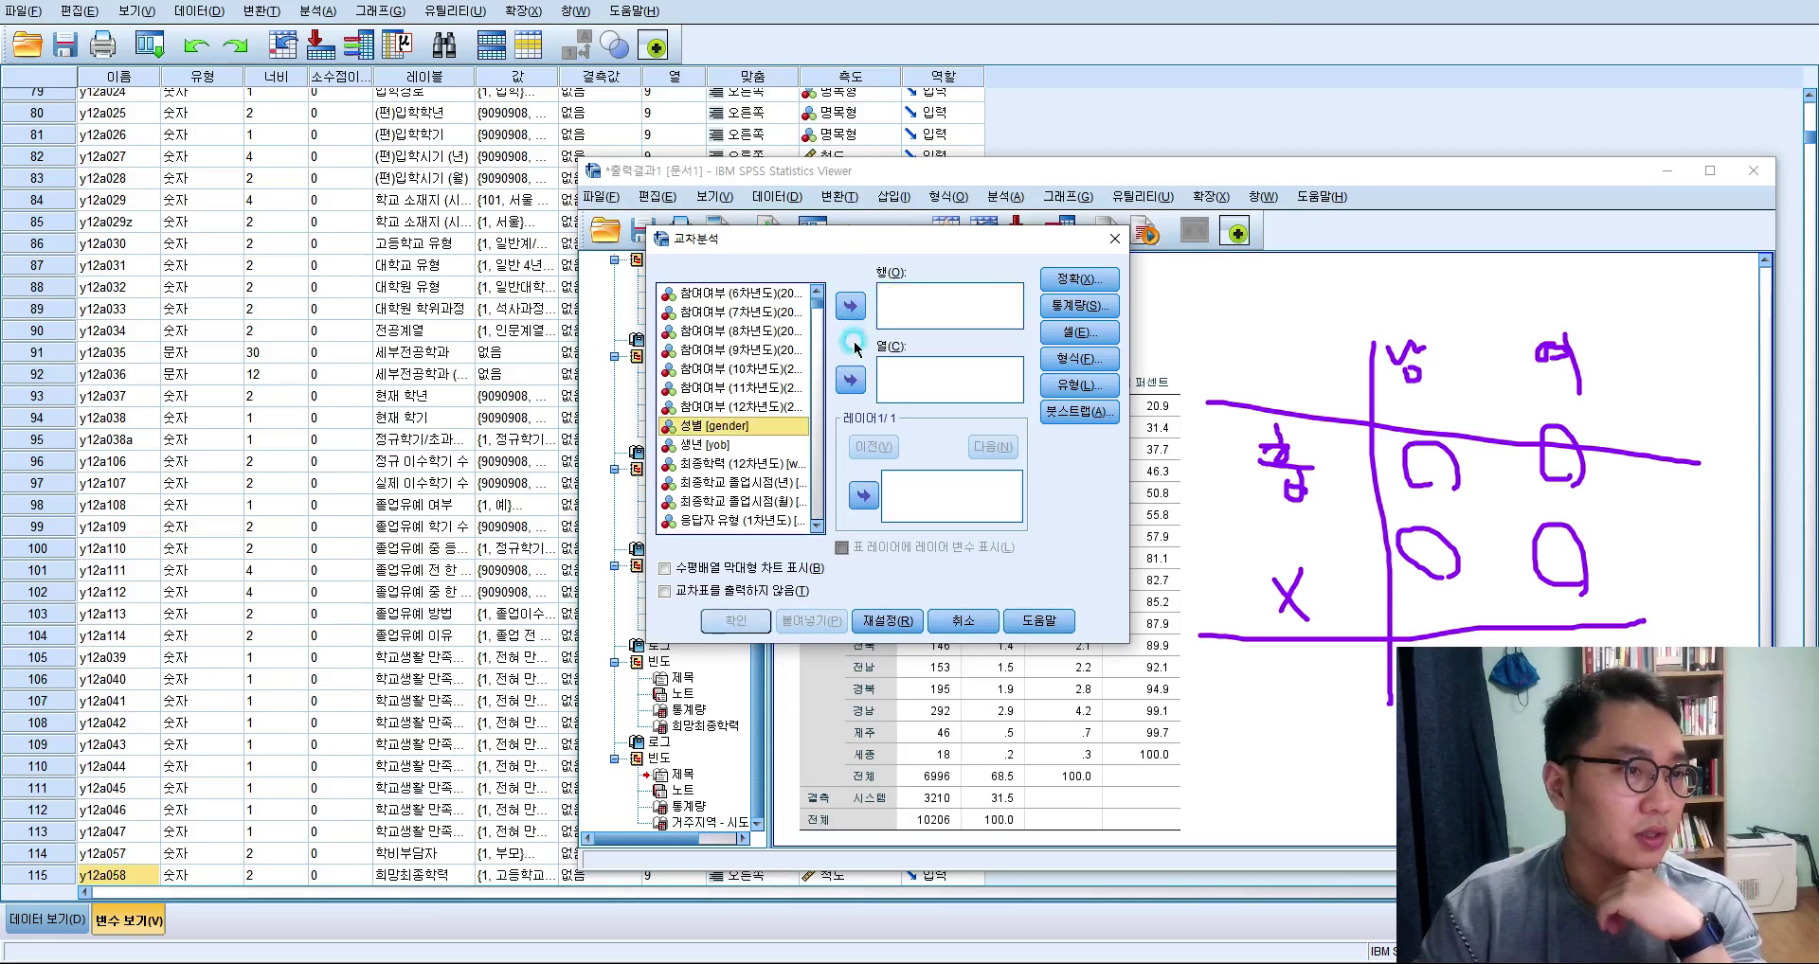
left_click(850, 379)
Set 거주지역 - 시도 (12차년도) as the crosstab's row variable and run the analysis.
scroll(767, 429, "down", 5)
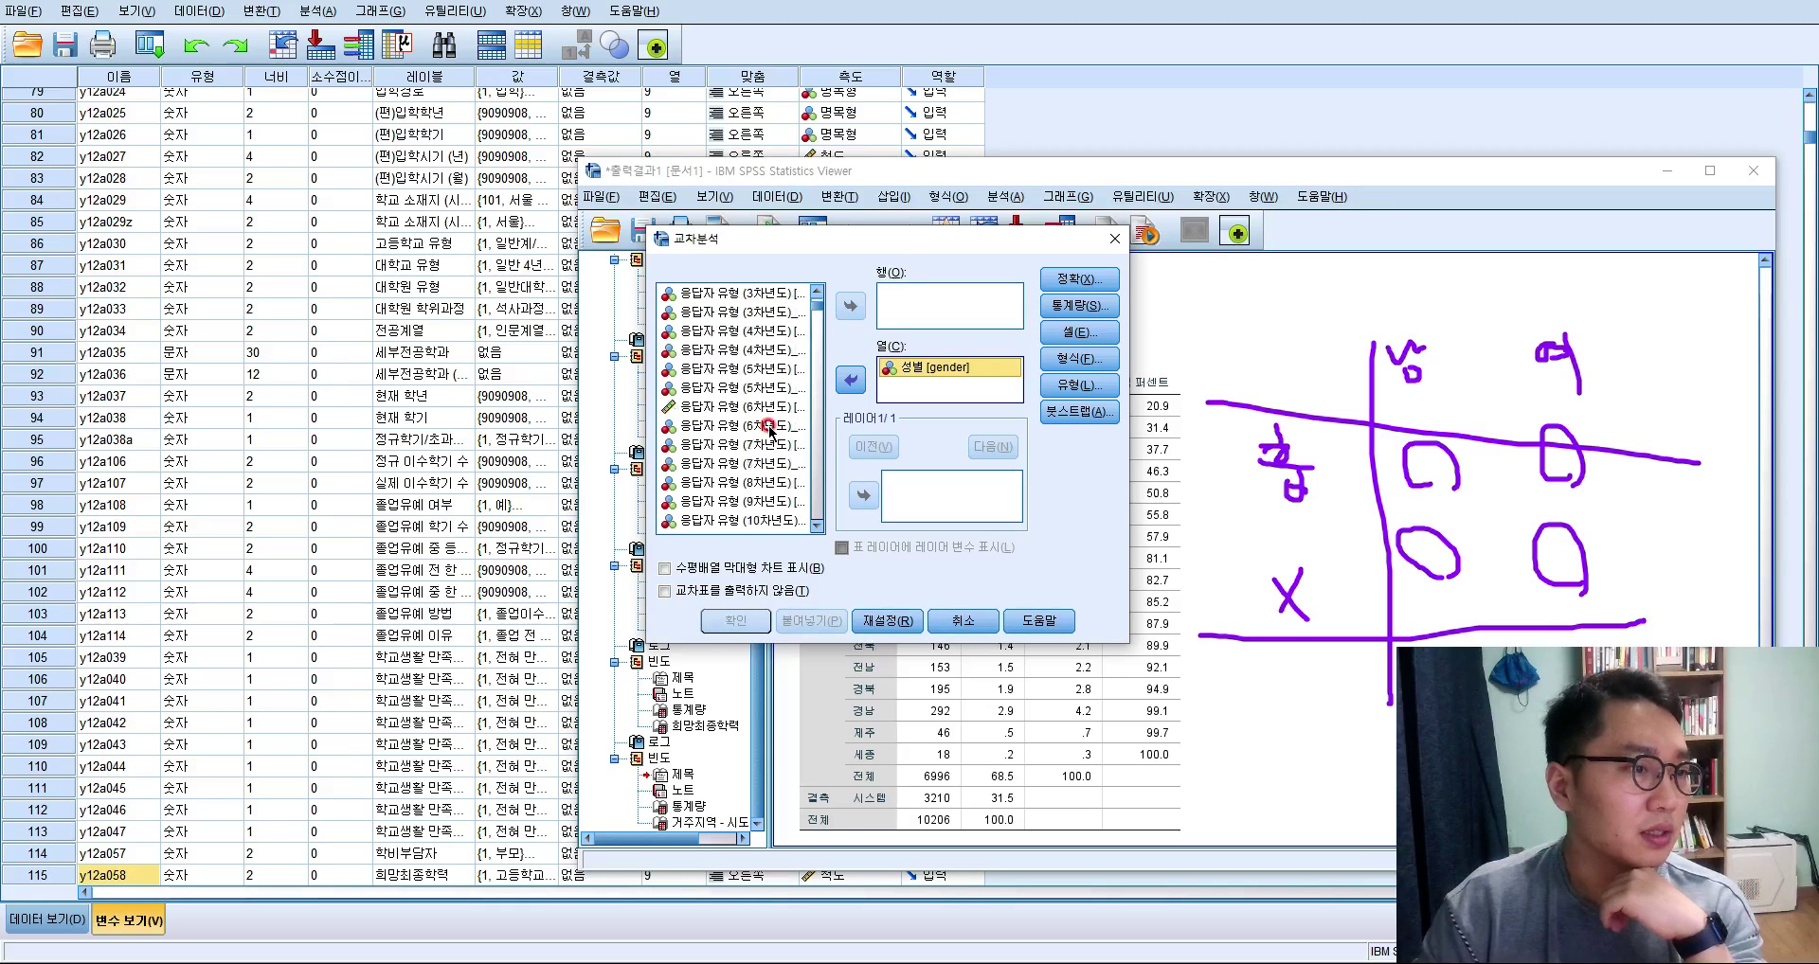
left_click(778, 464)
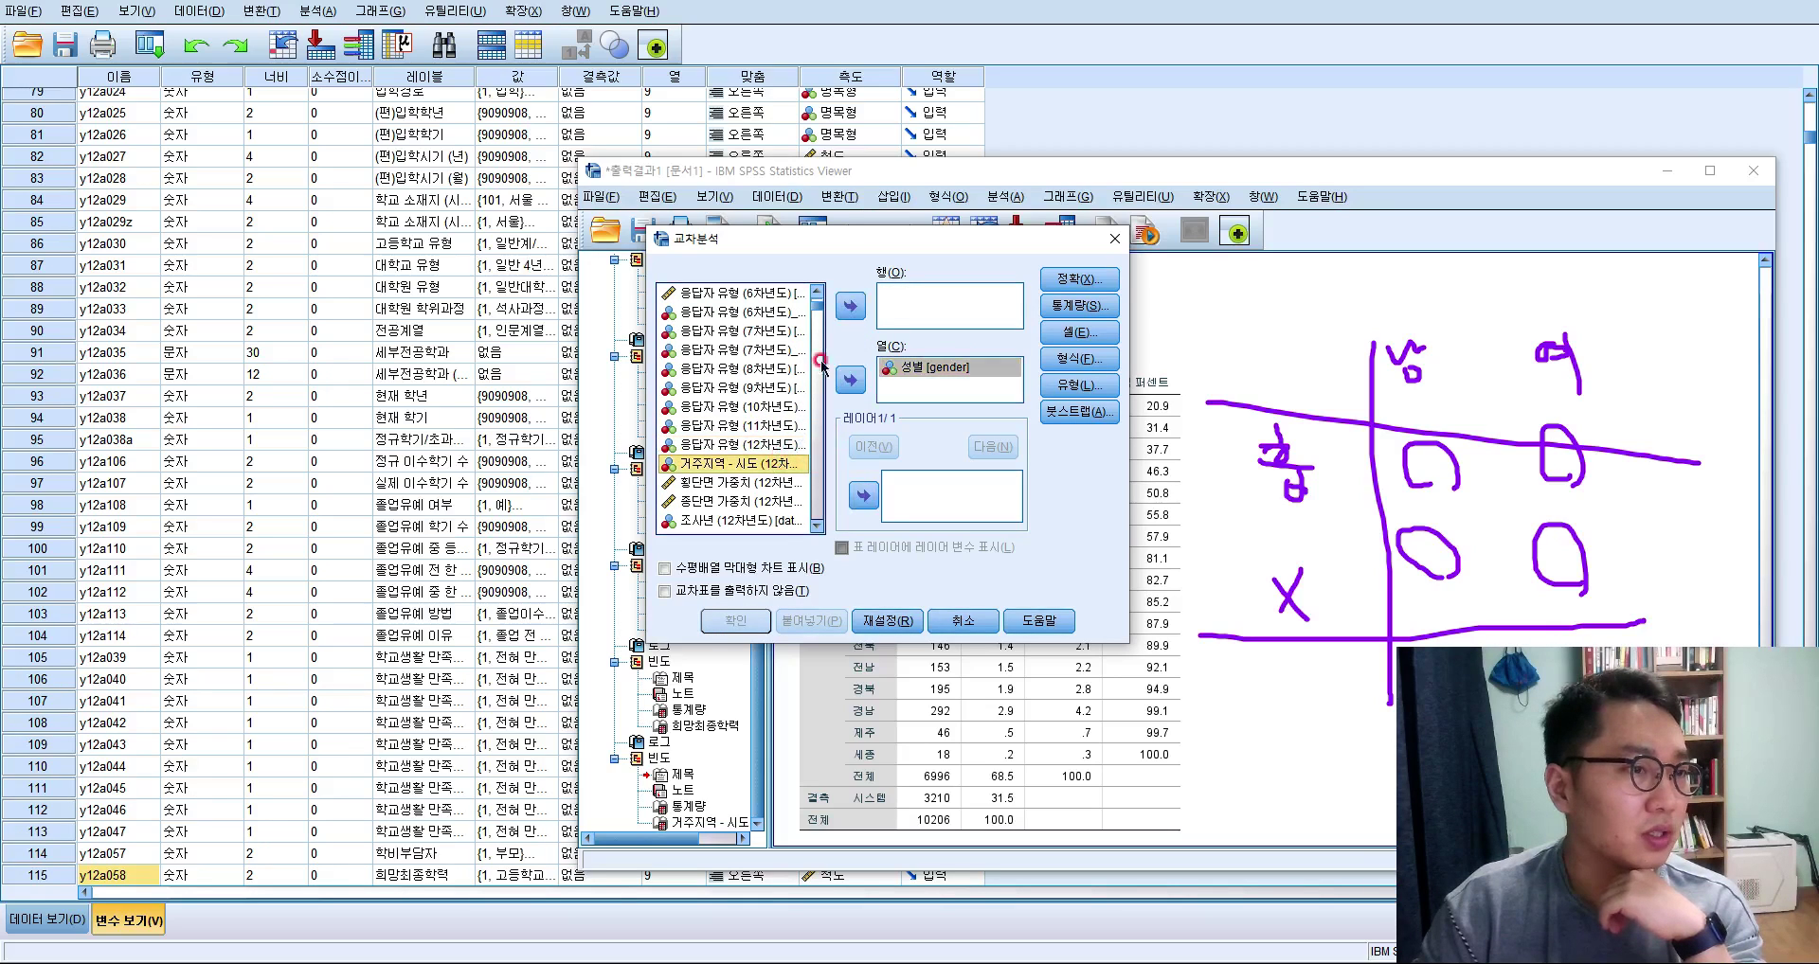
left_click(849, 306)
left_click(717, 621)
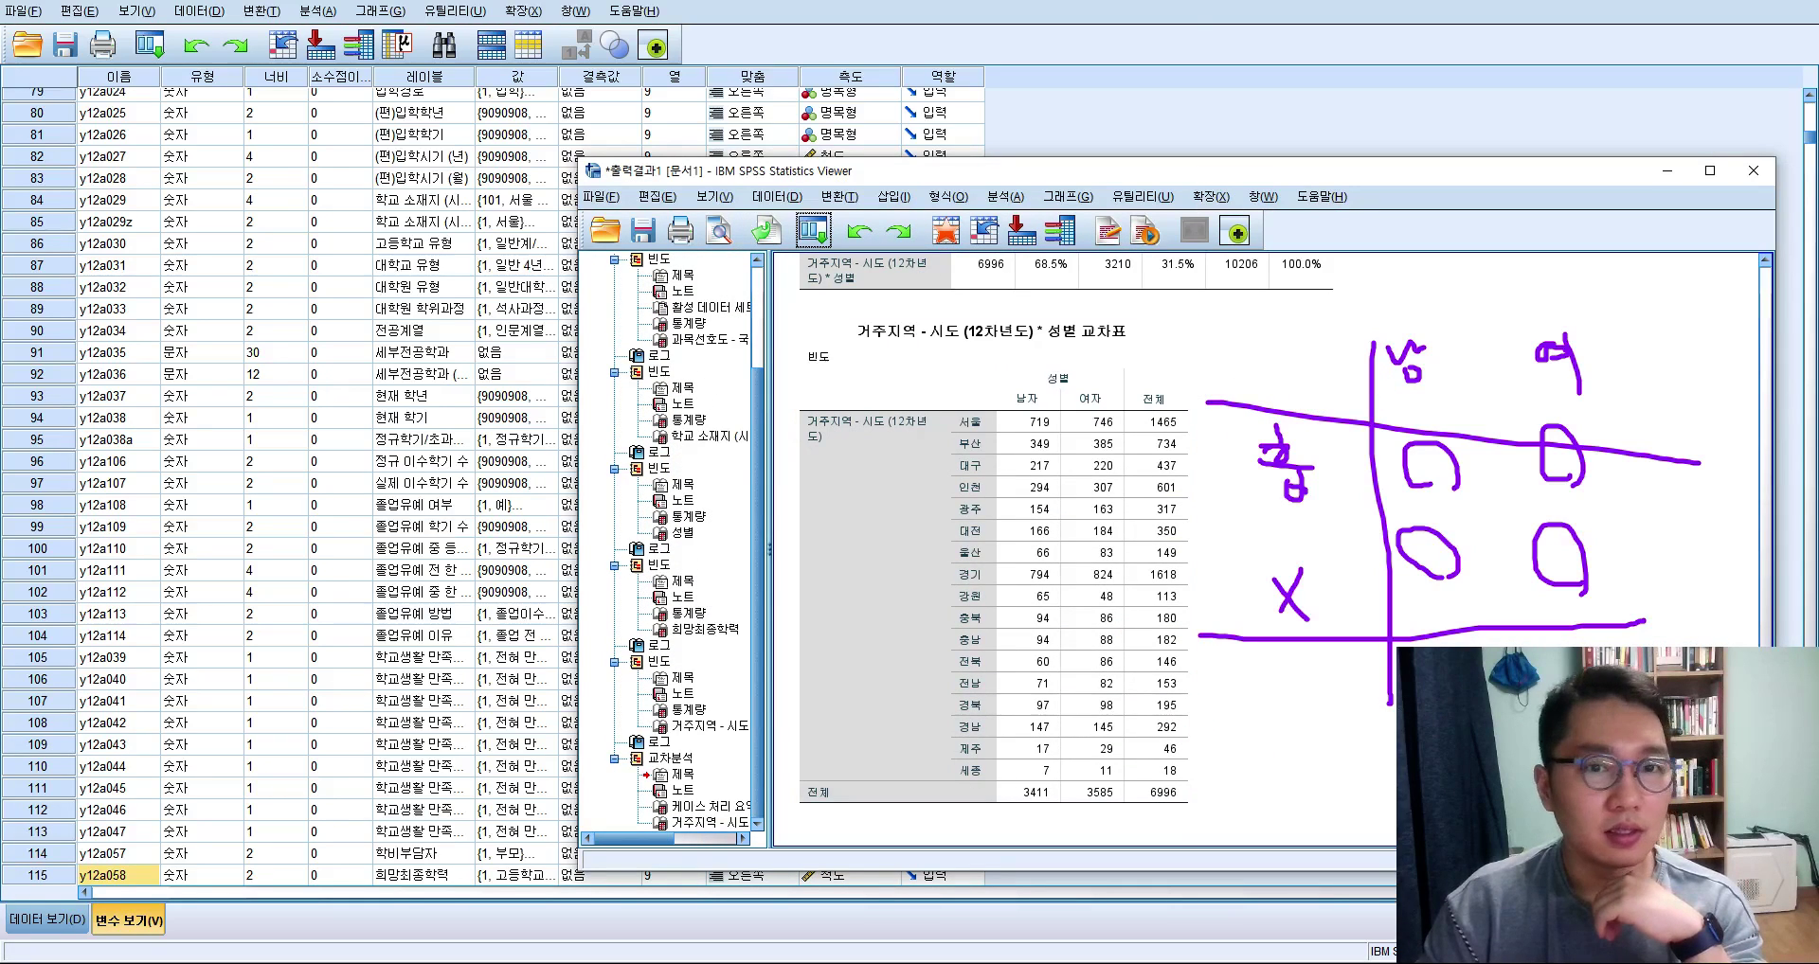
key("Escape")
left_click(958, 527)
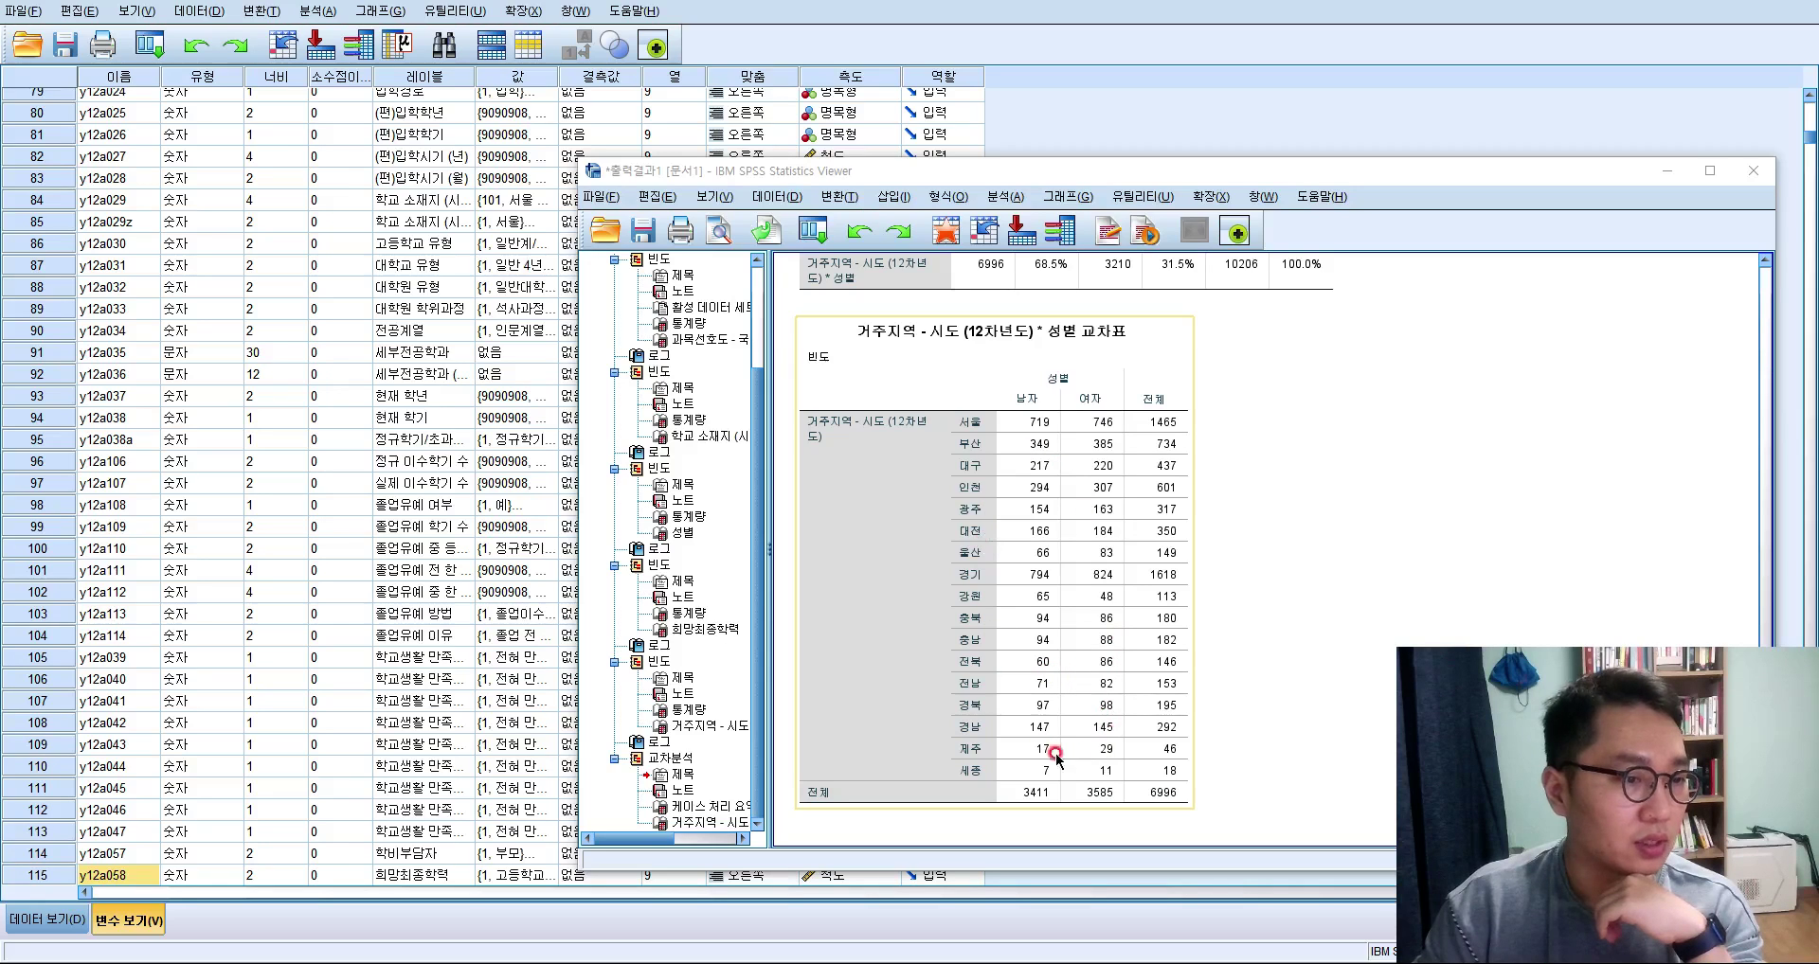
left_click(1222, 698)
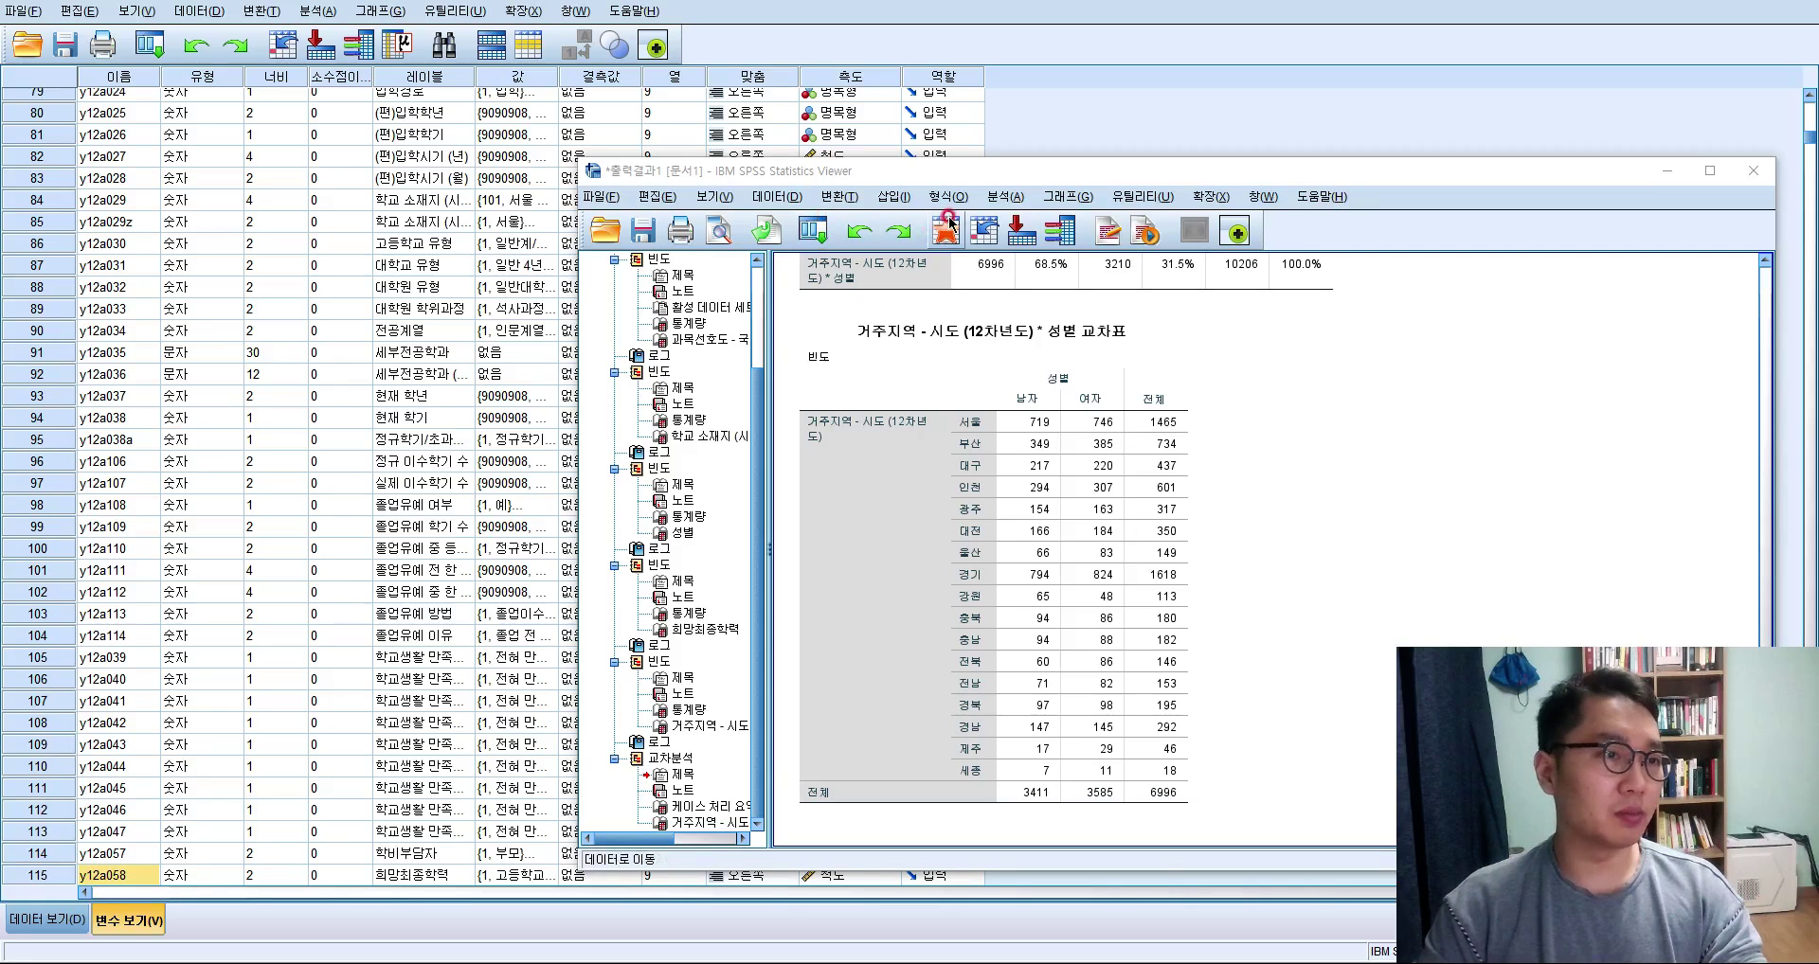
Rerun the crosstab of residence region by gender with the chi-square statistic (카이제곱) enabled.
left_click(1004, 196)
mouse_move(1107, 248)
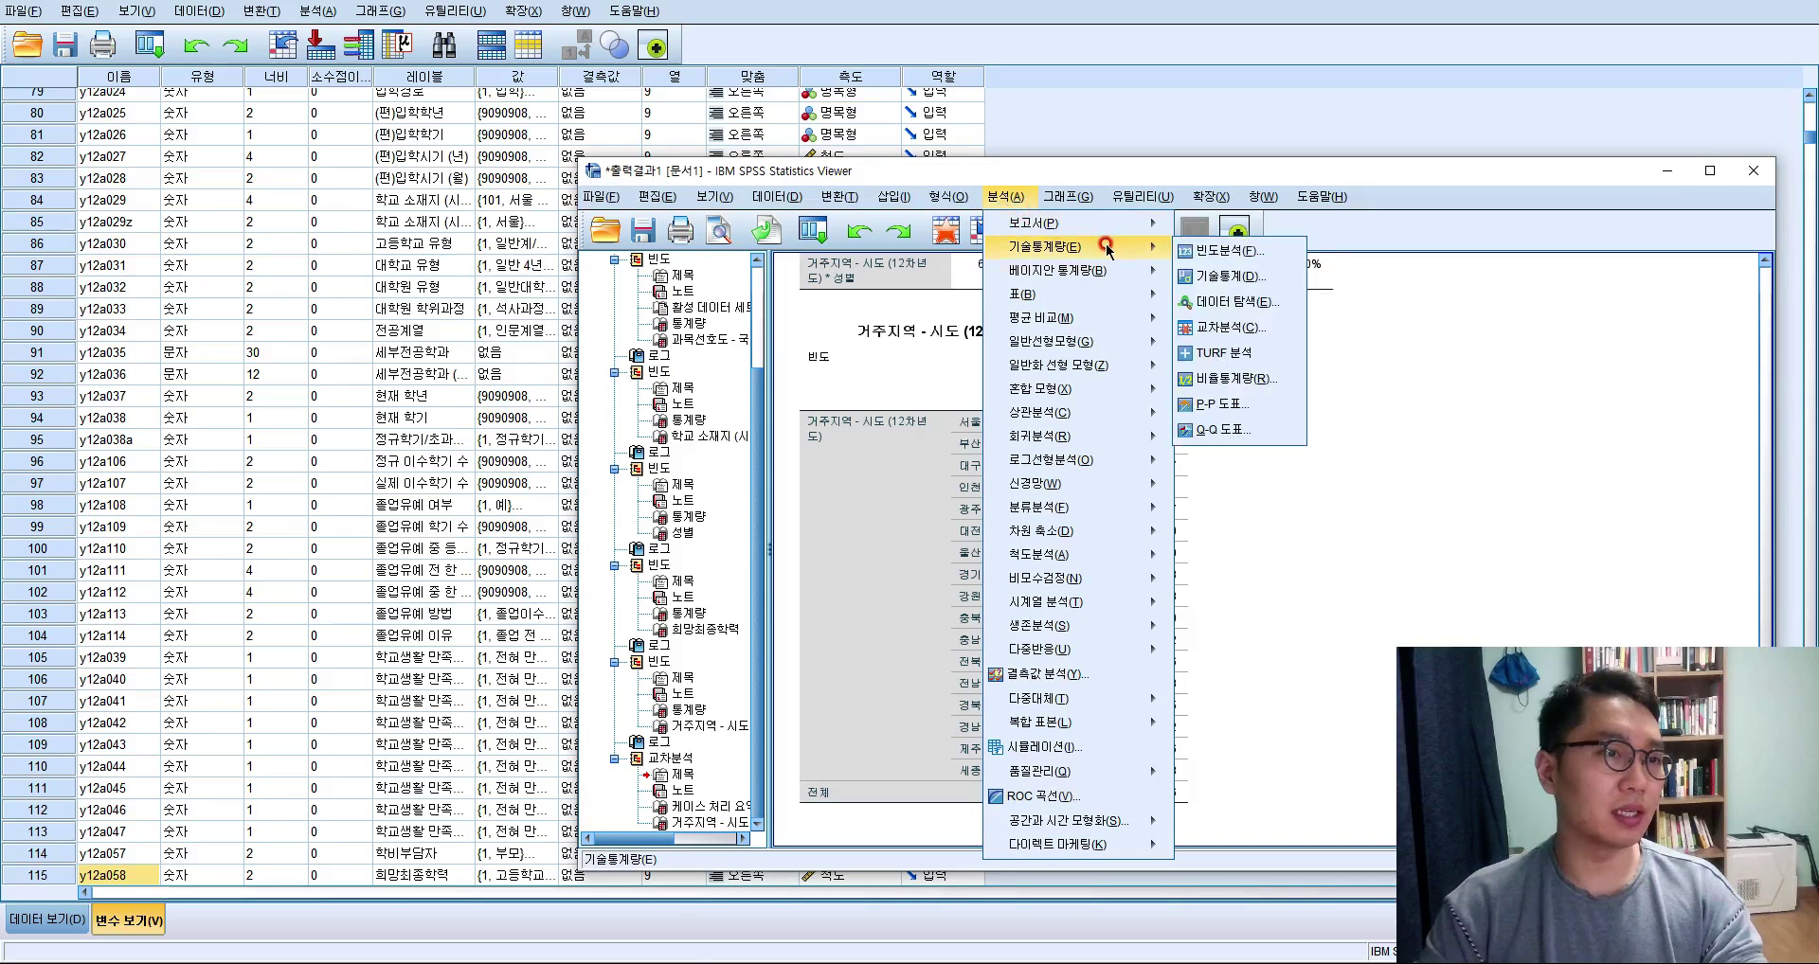
left_click(1232, 327)
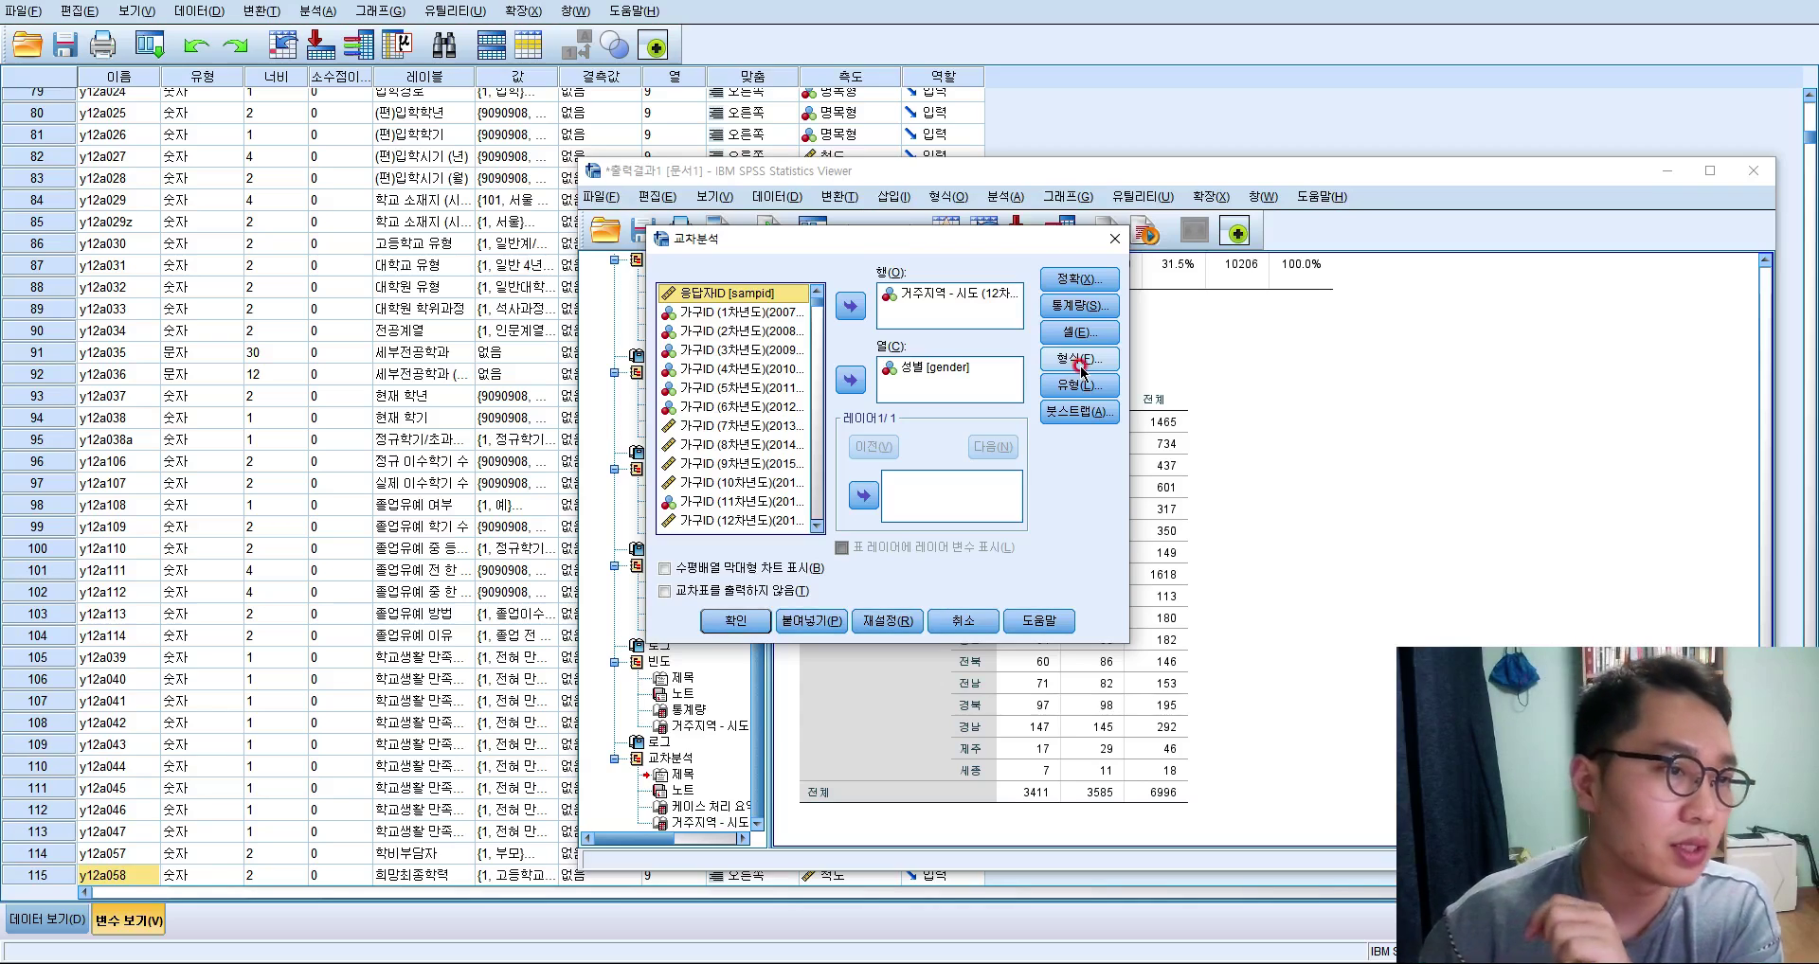
left_click(1085, 306)
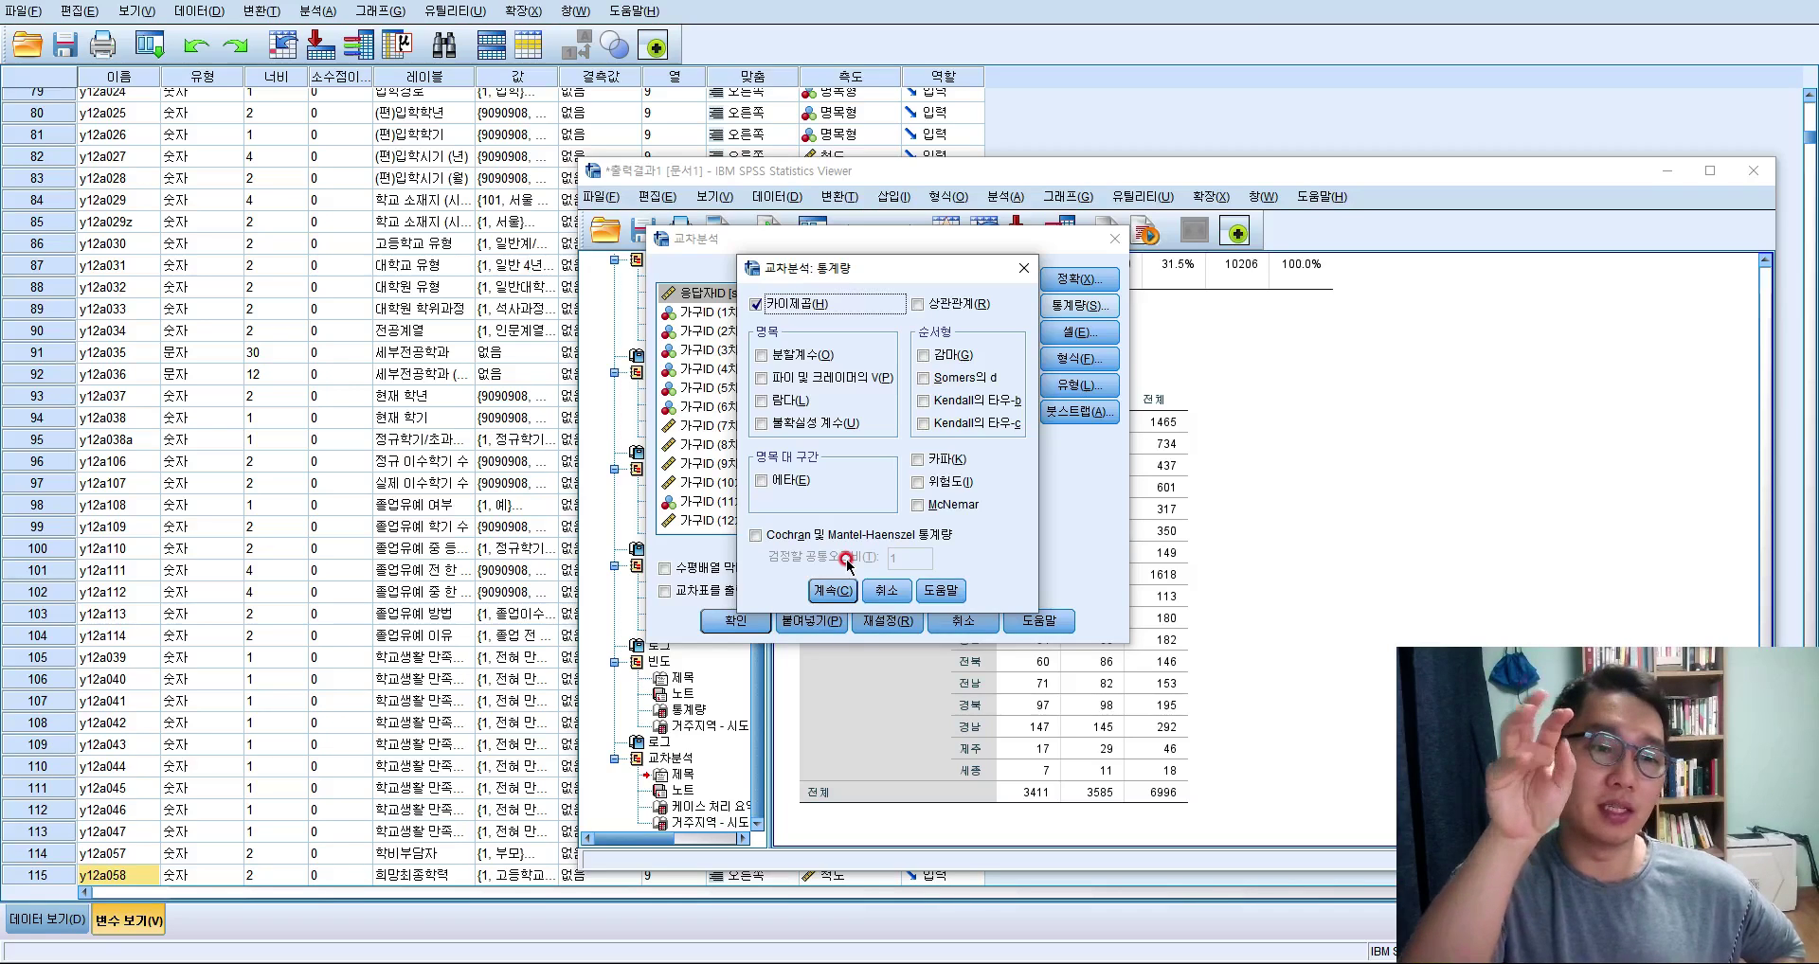
left_click(838, 590)
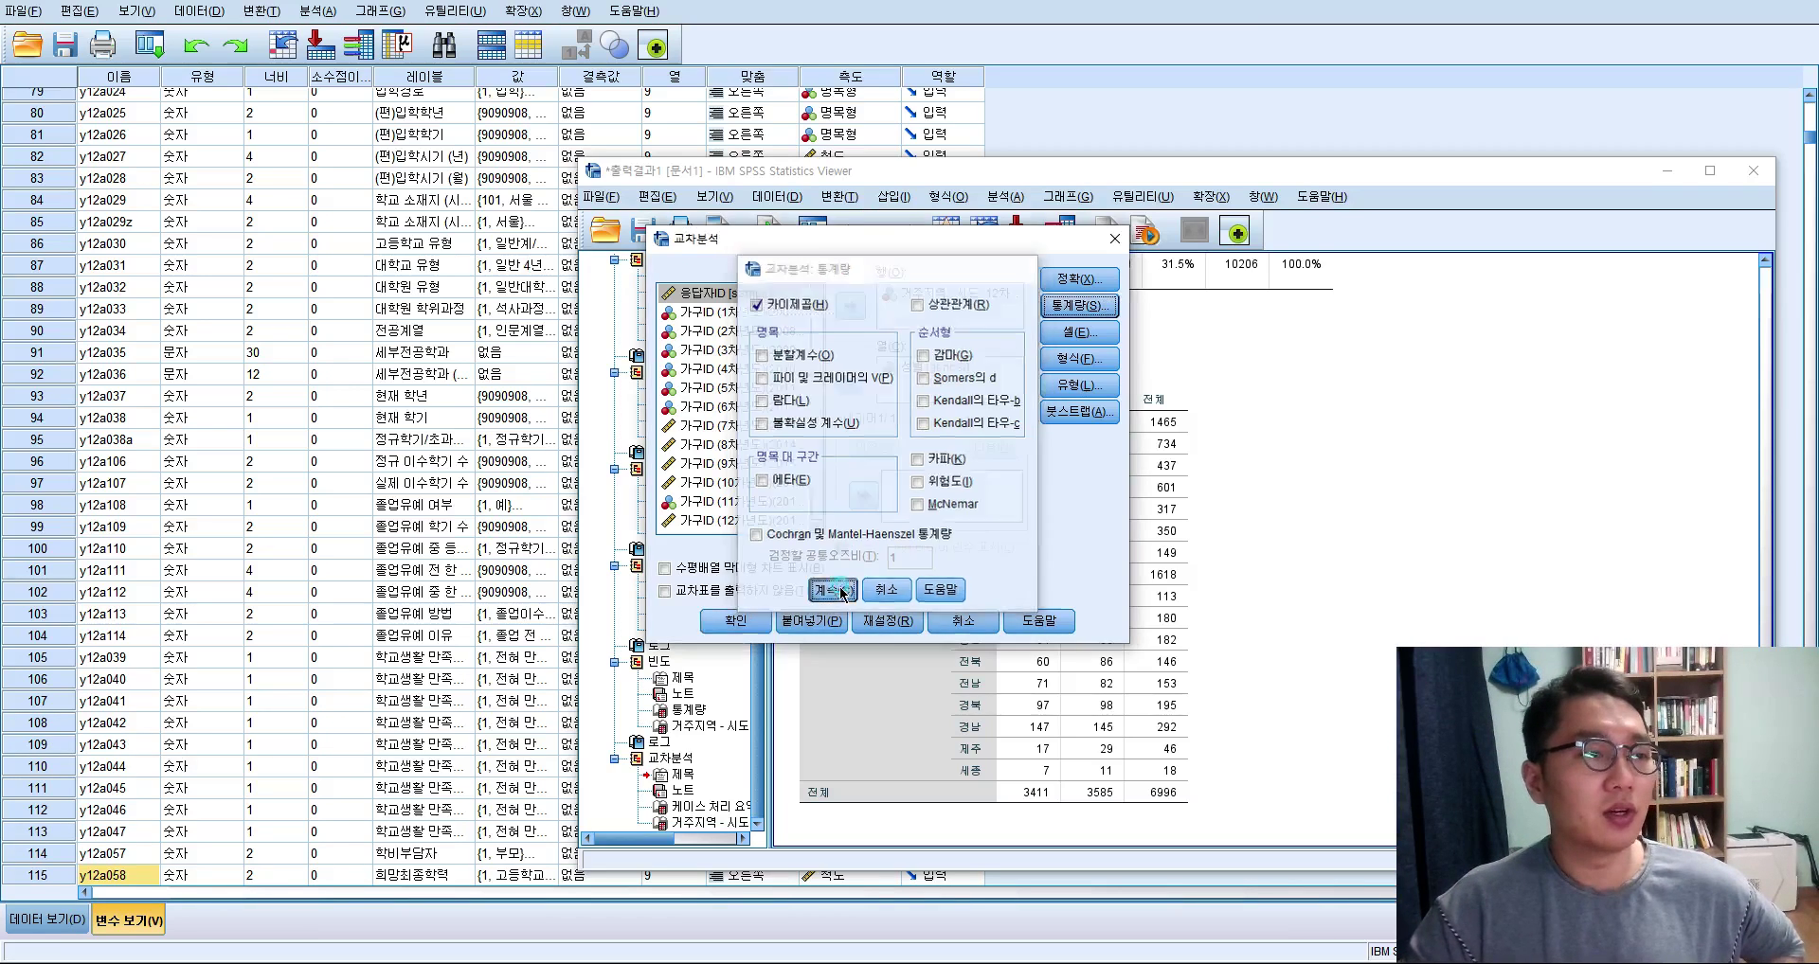
left_click(736, 621)
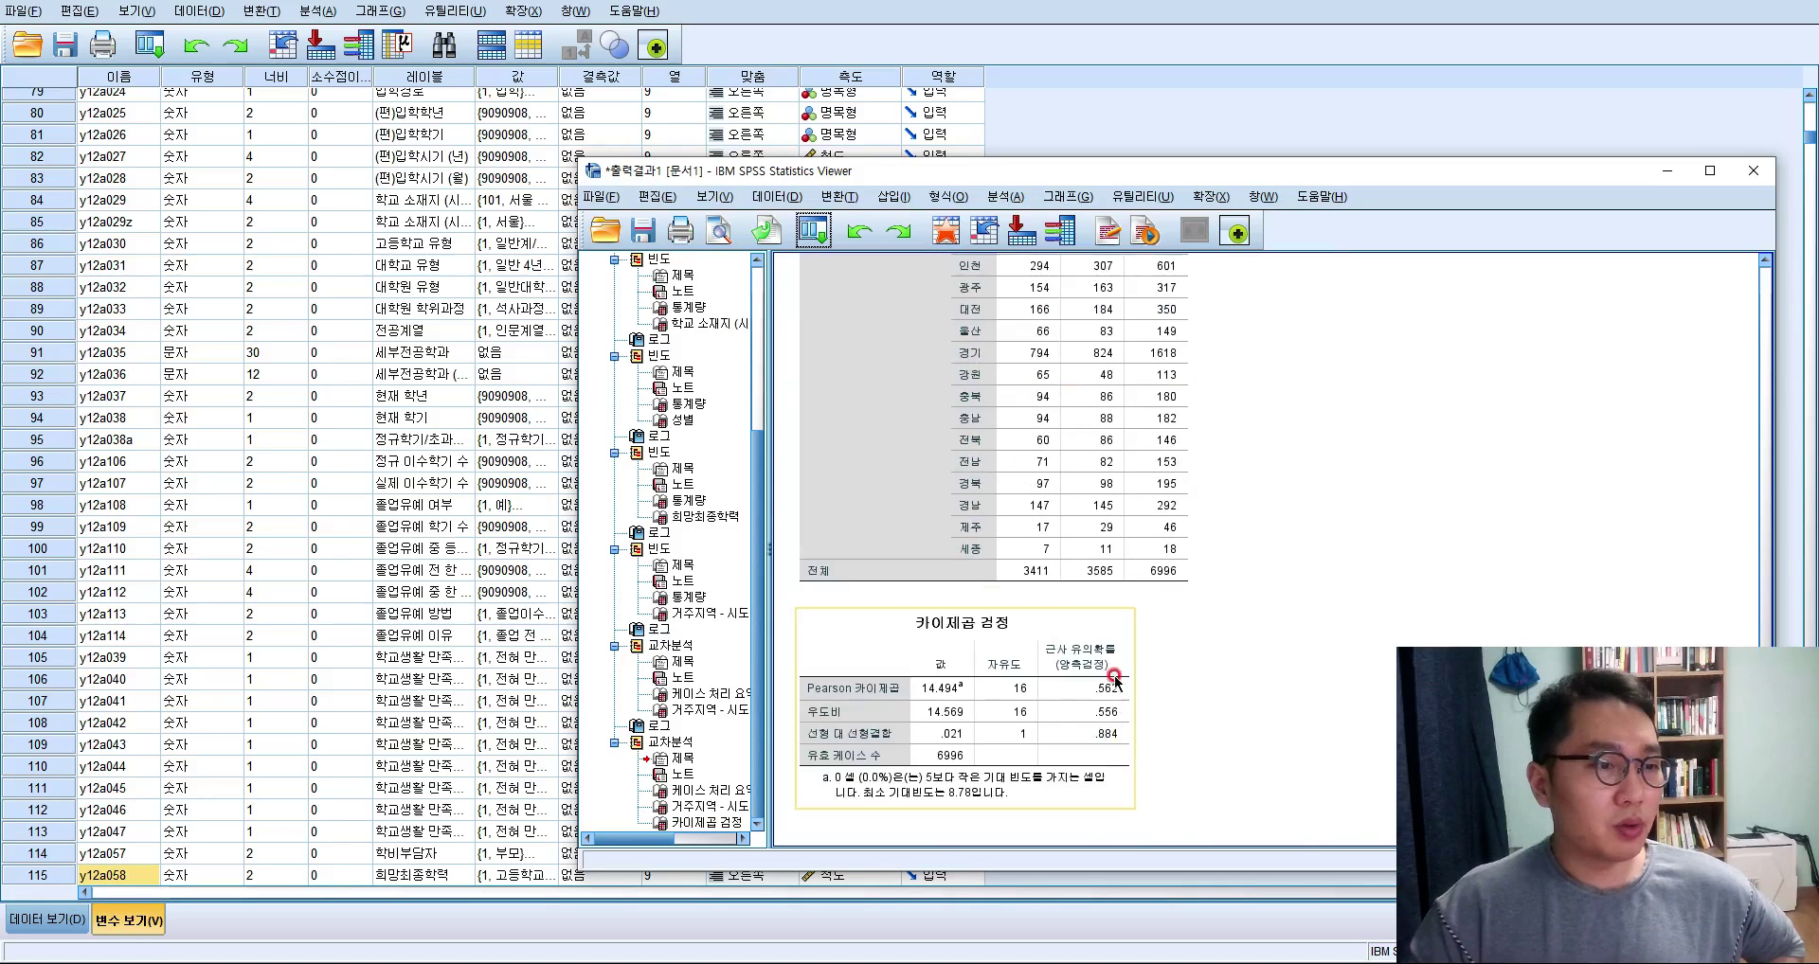
Examine the crosstab of residence region by gender and the significance values in its 카이제곱 검정 table.
scroll(1116, 680, "up", 3)
scroll(1232, 569, "down", 1)
scroll(1225, 505, "up", 3)
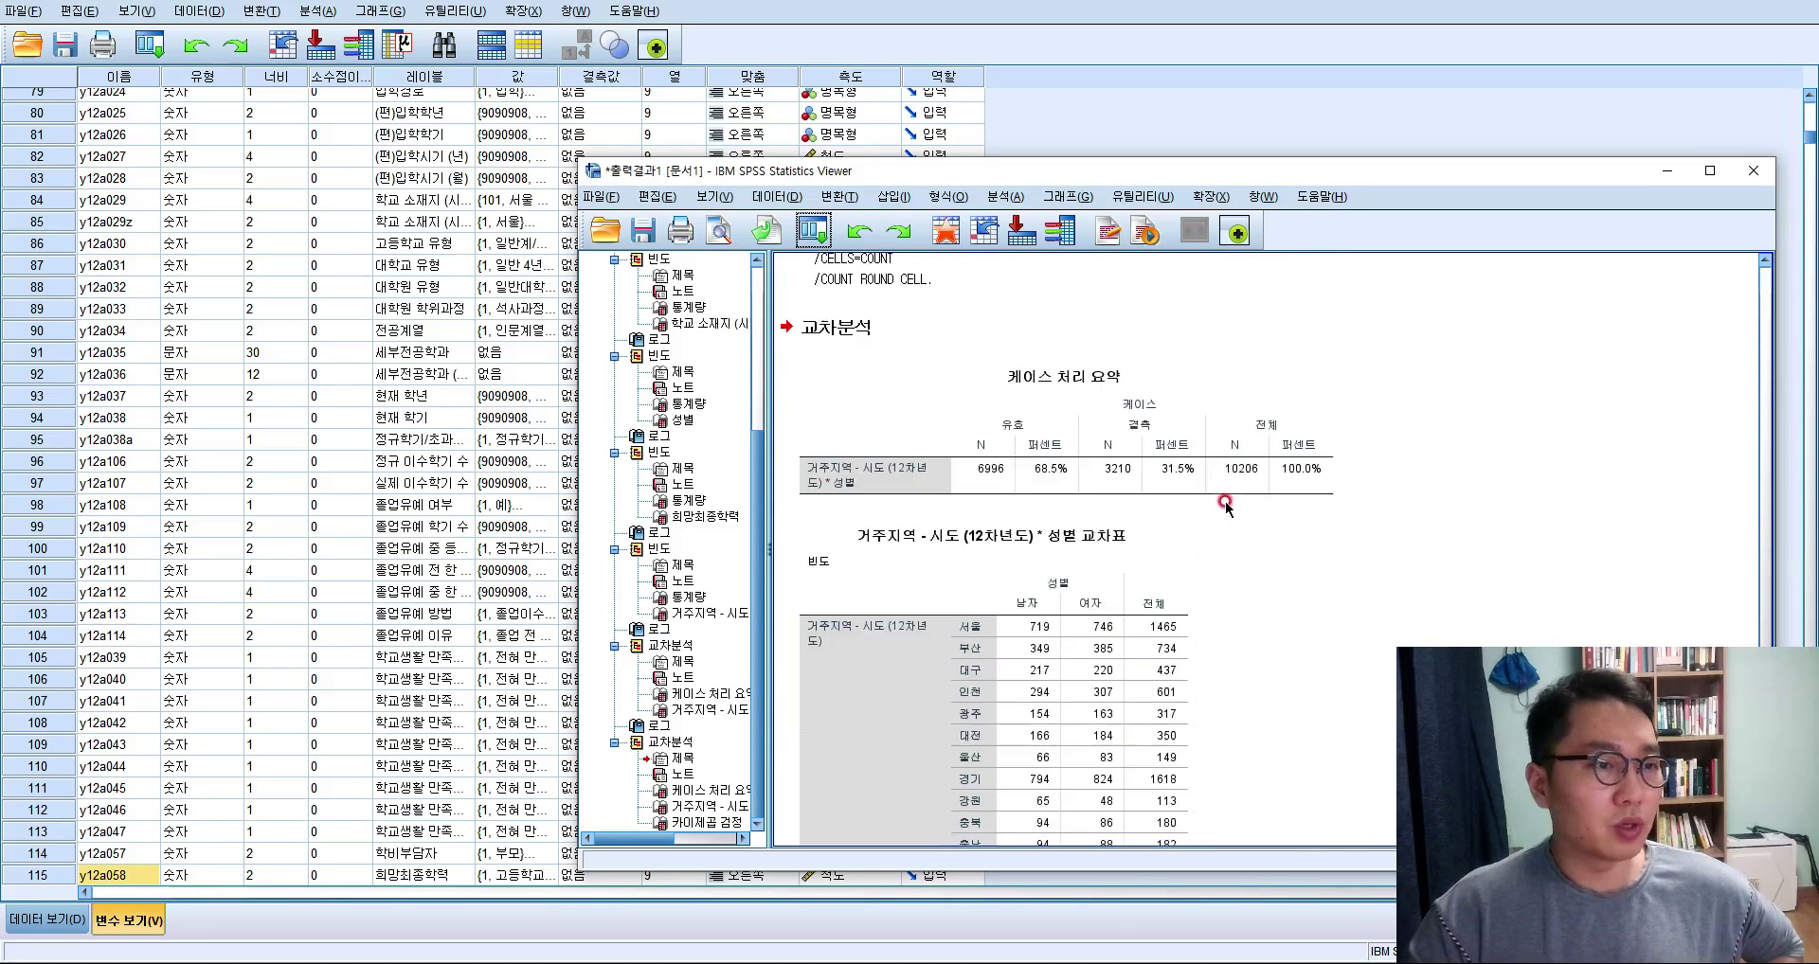
scroll(1225, 505, "up", 6)
scroll(1104, 696, "down", 7)
left_click(1104, 697)
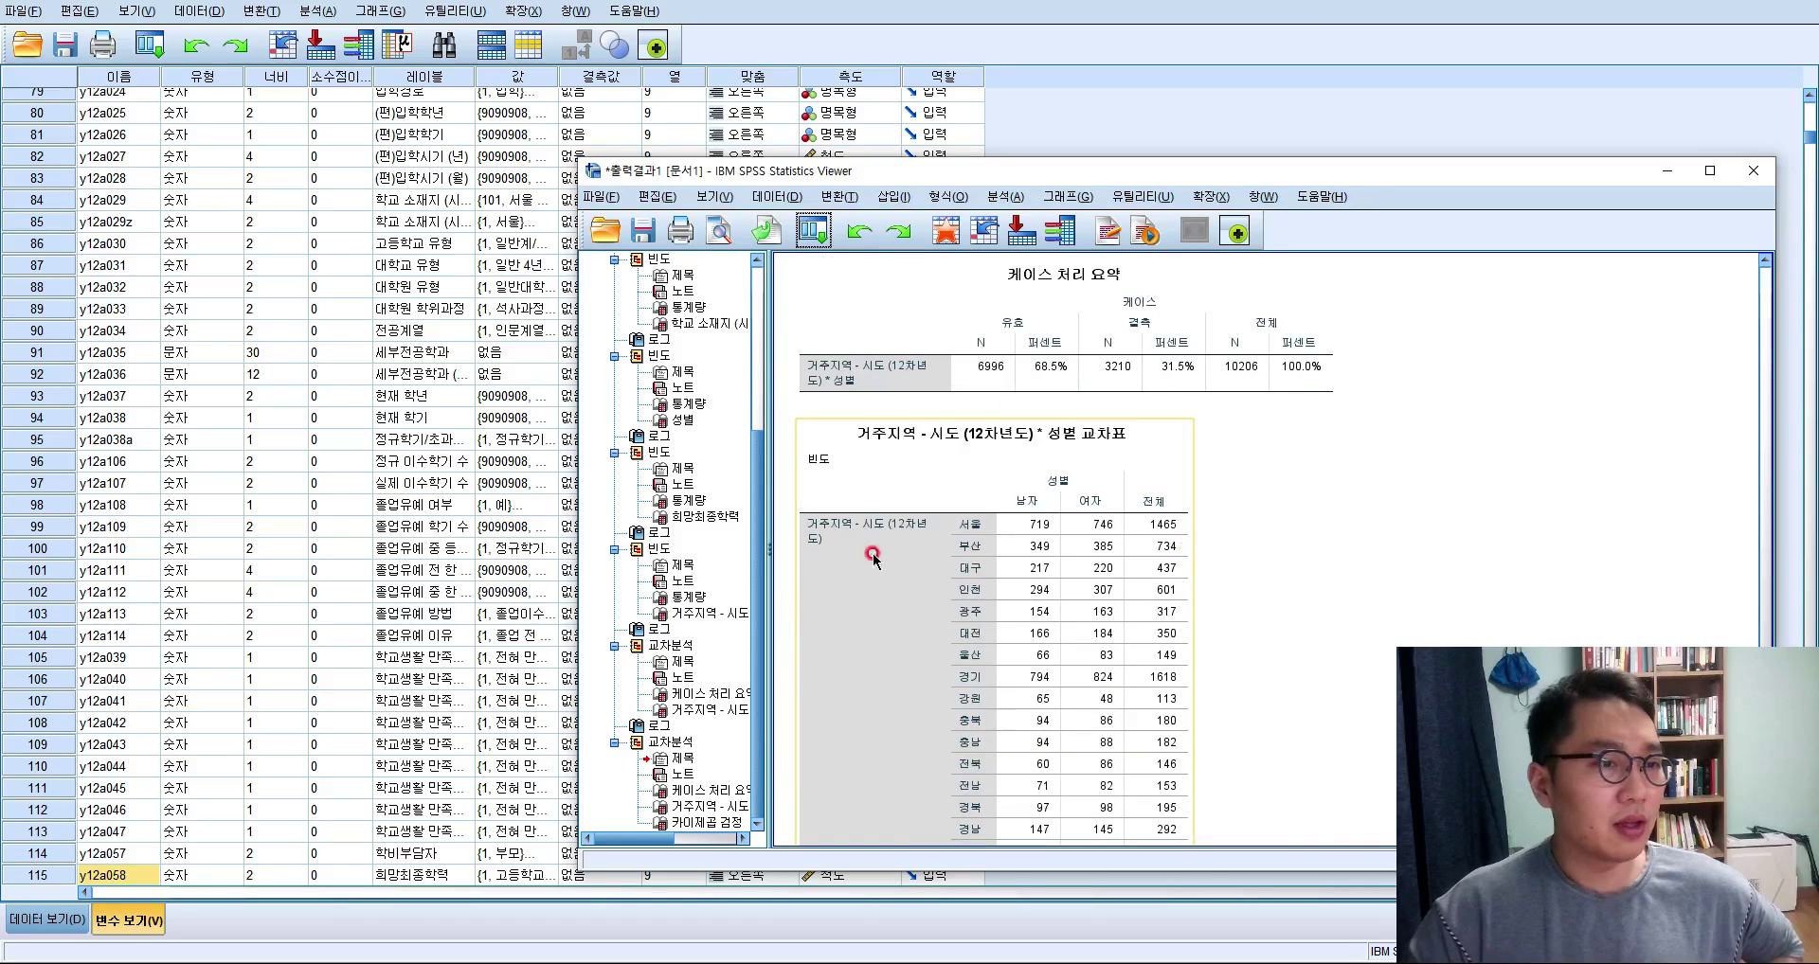
scroll(873, 556, "up", 3)
scroll(1183, 581, "down", 8)
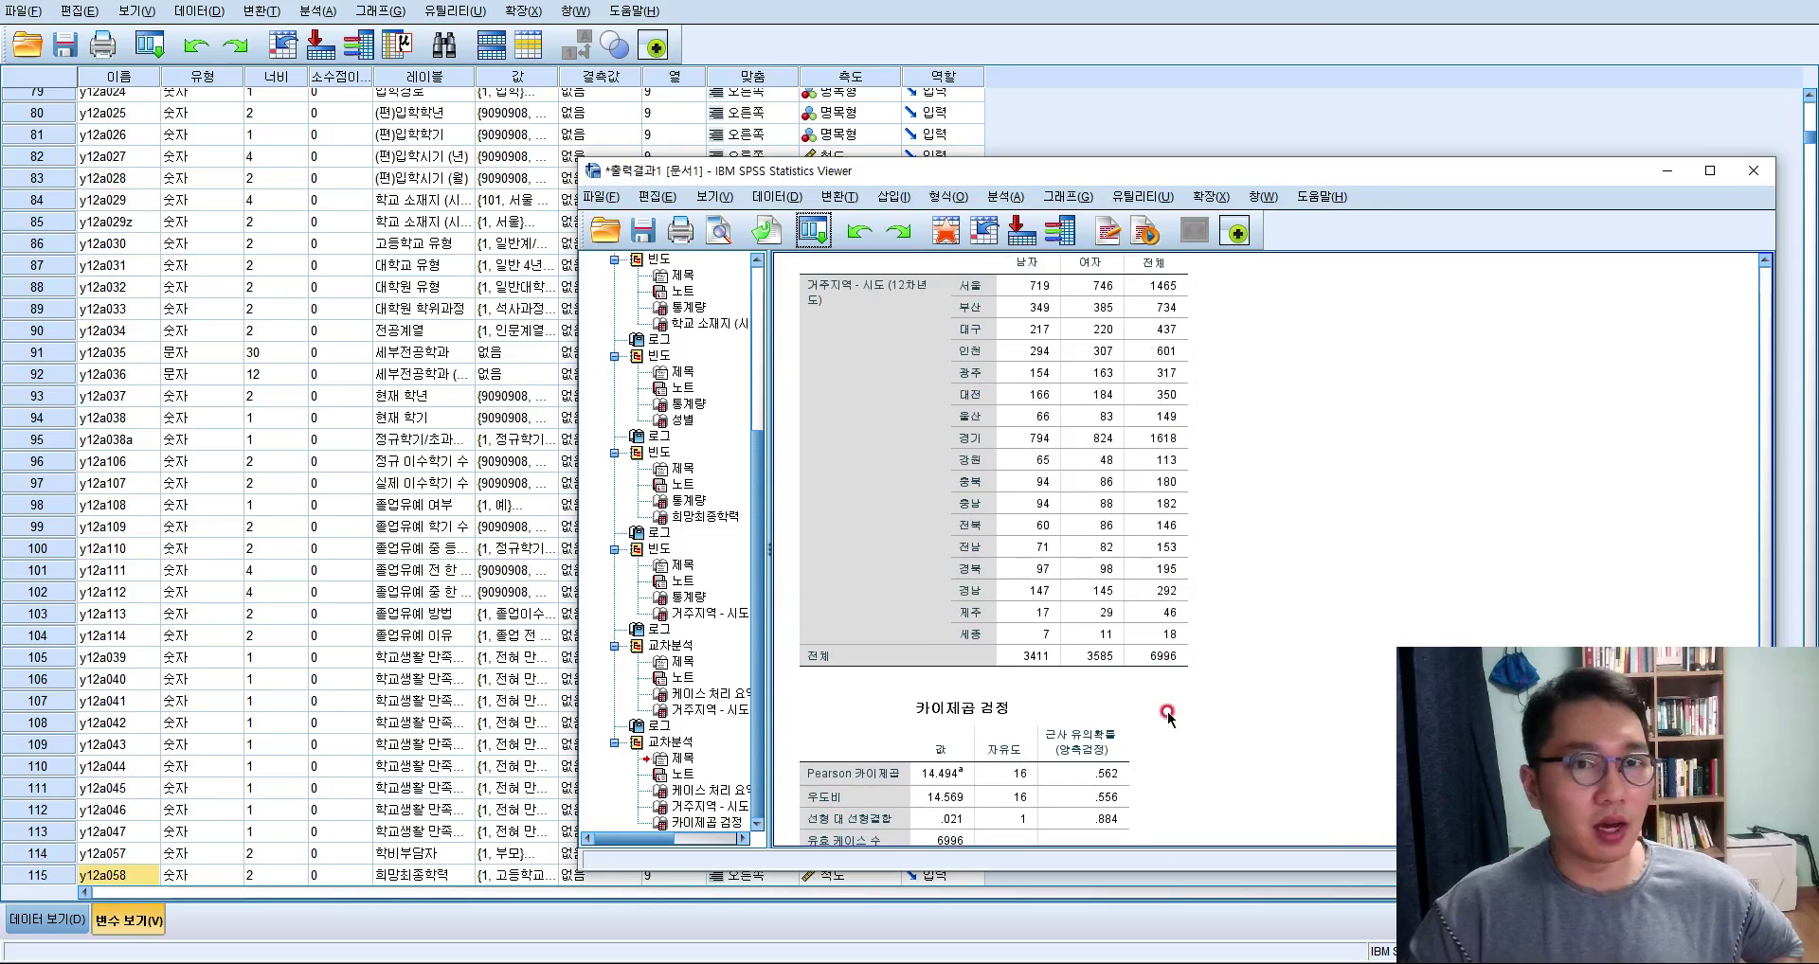
scroll(1137, 616, "down", 3)
left_click(1087, 653)
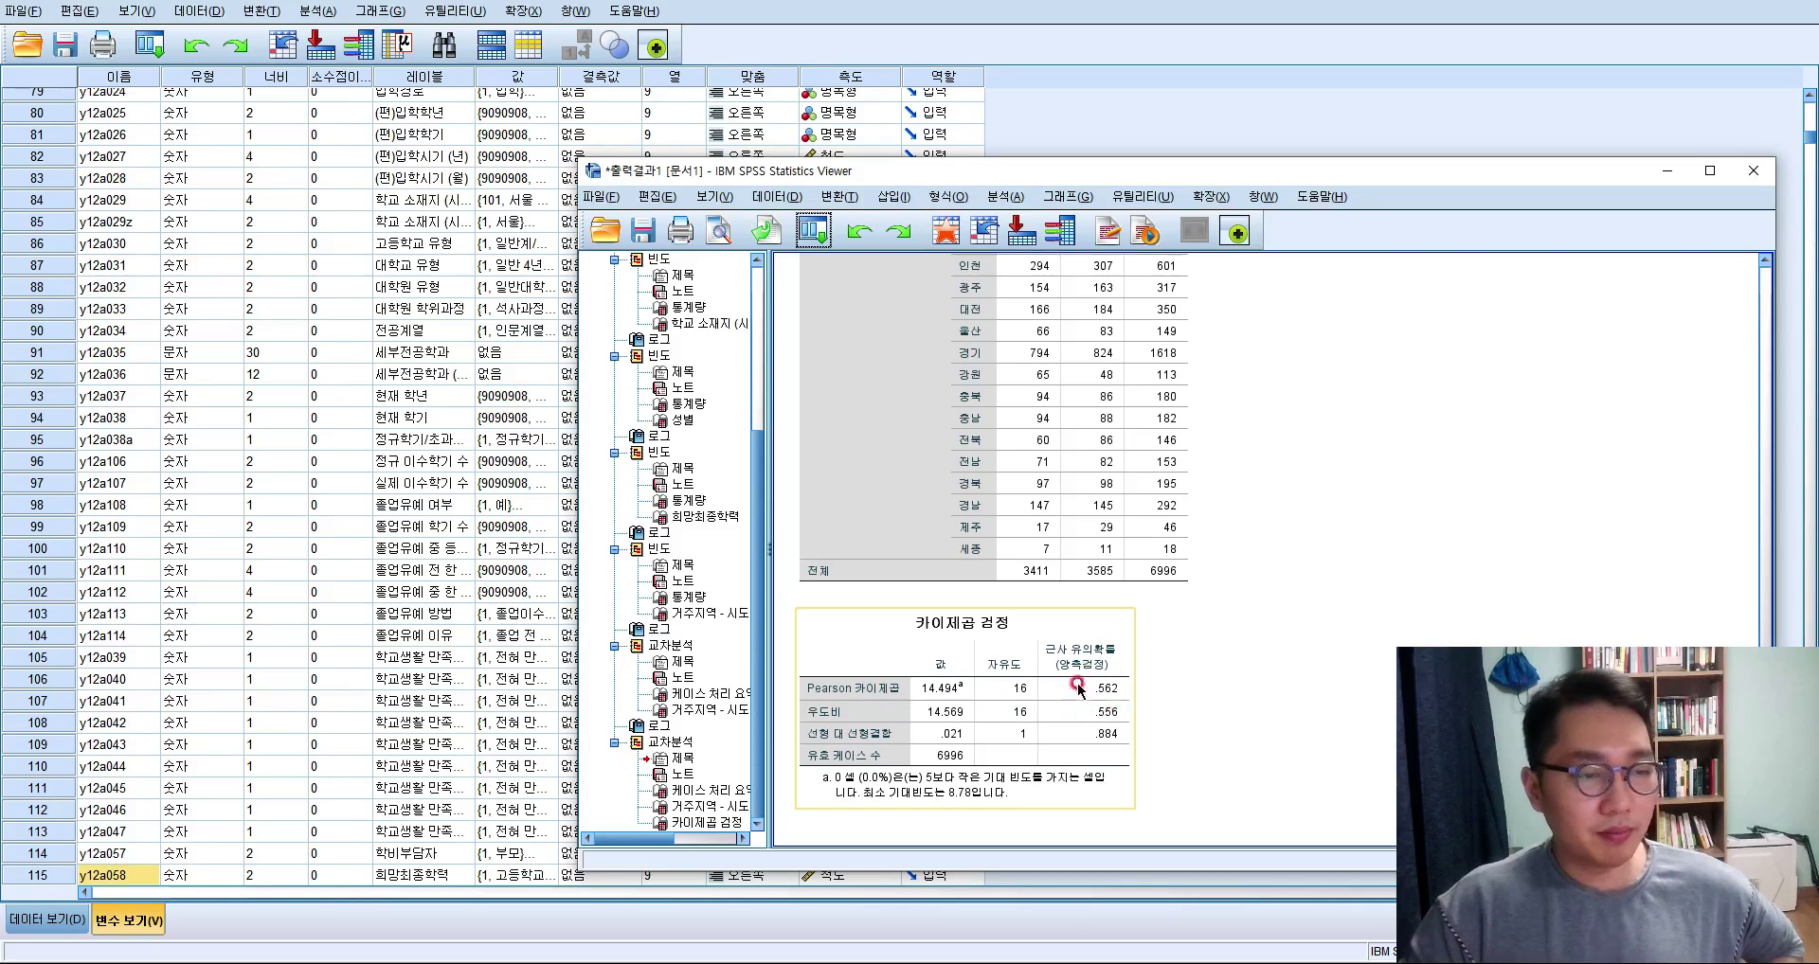
scroll(1208, 659, "up", 3)
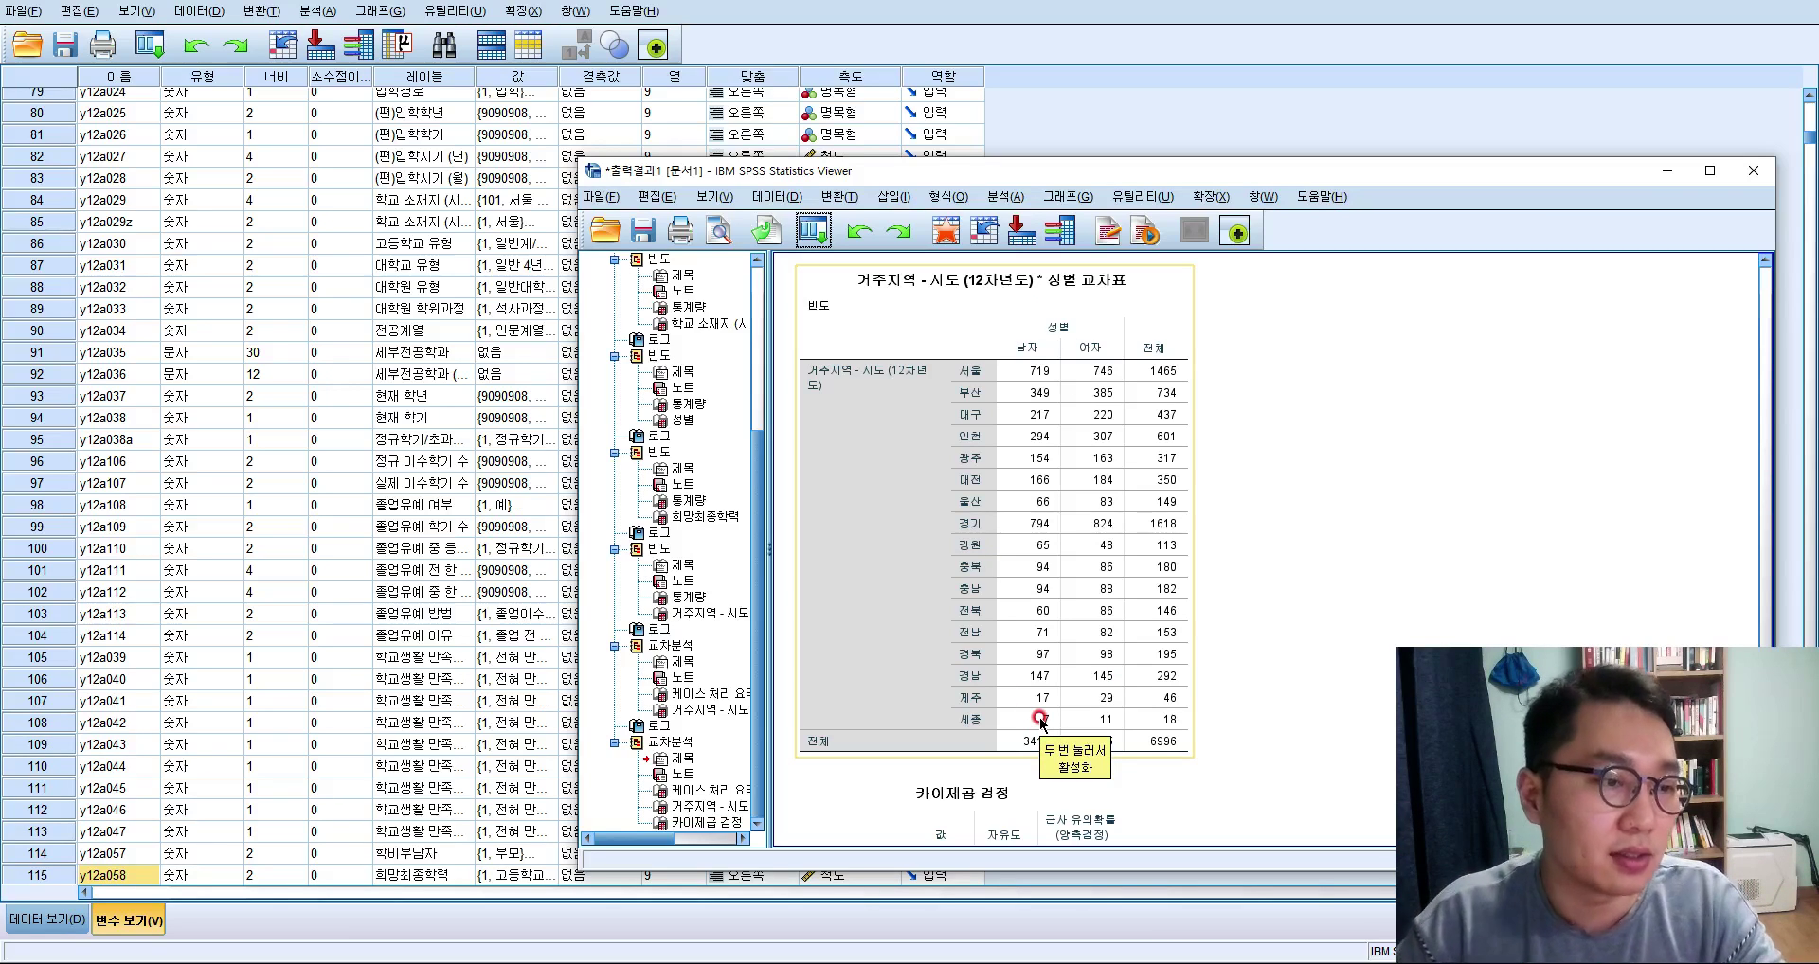
scroll(1274, 786, "down", 3)
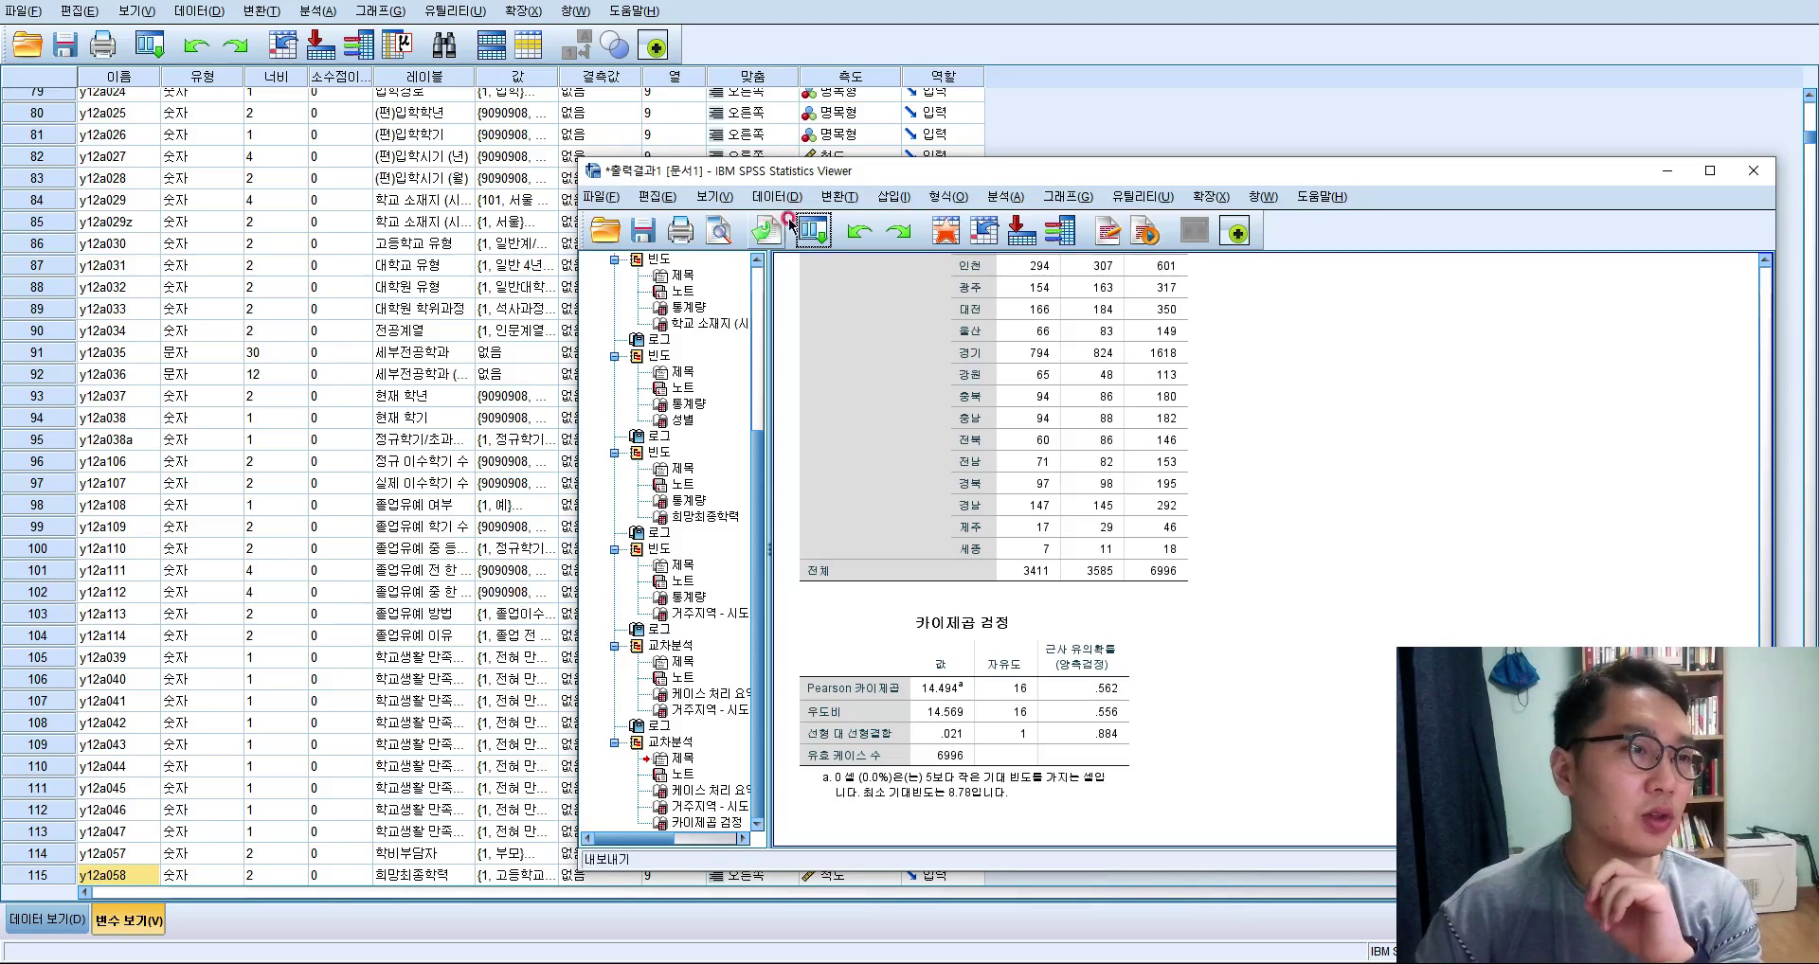
Start an independent-samples t-test (독립표본 T 검정) and set 성별 [gender] as the grouping variable.
left_click(1019, 203)
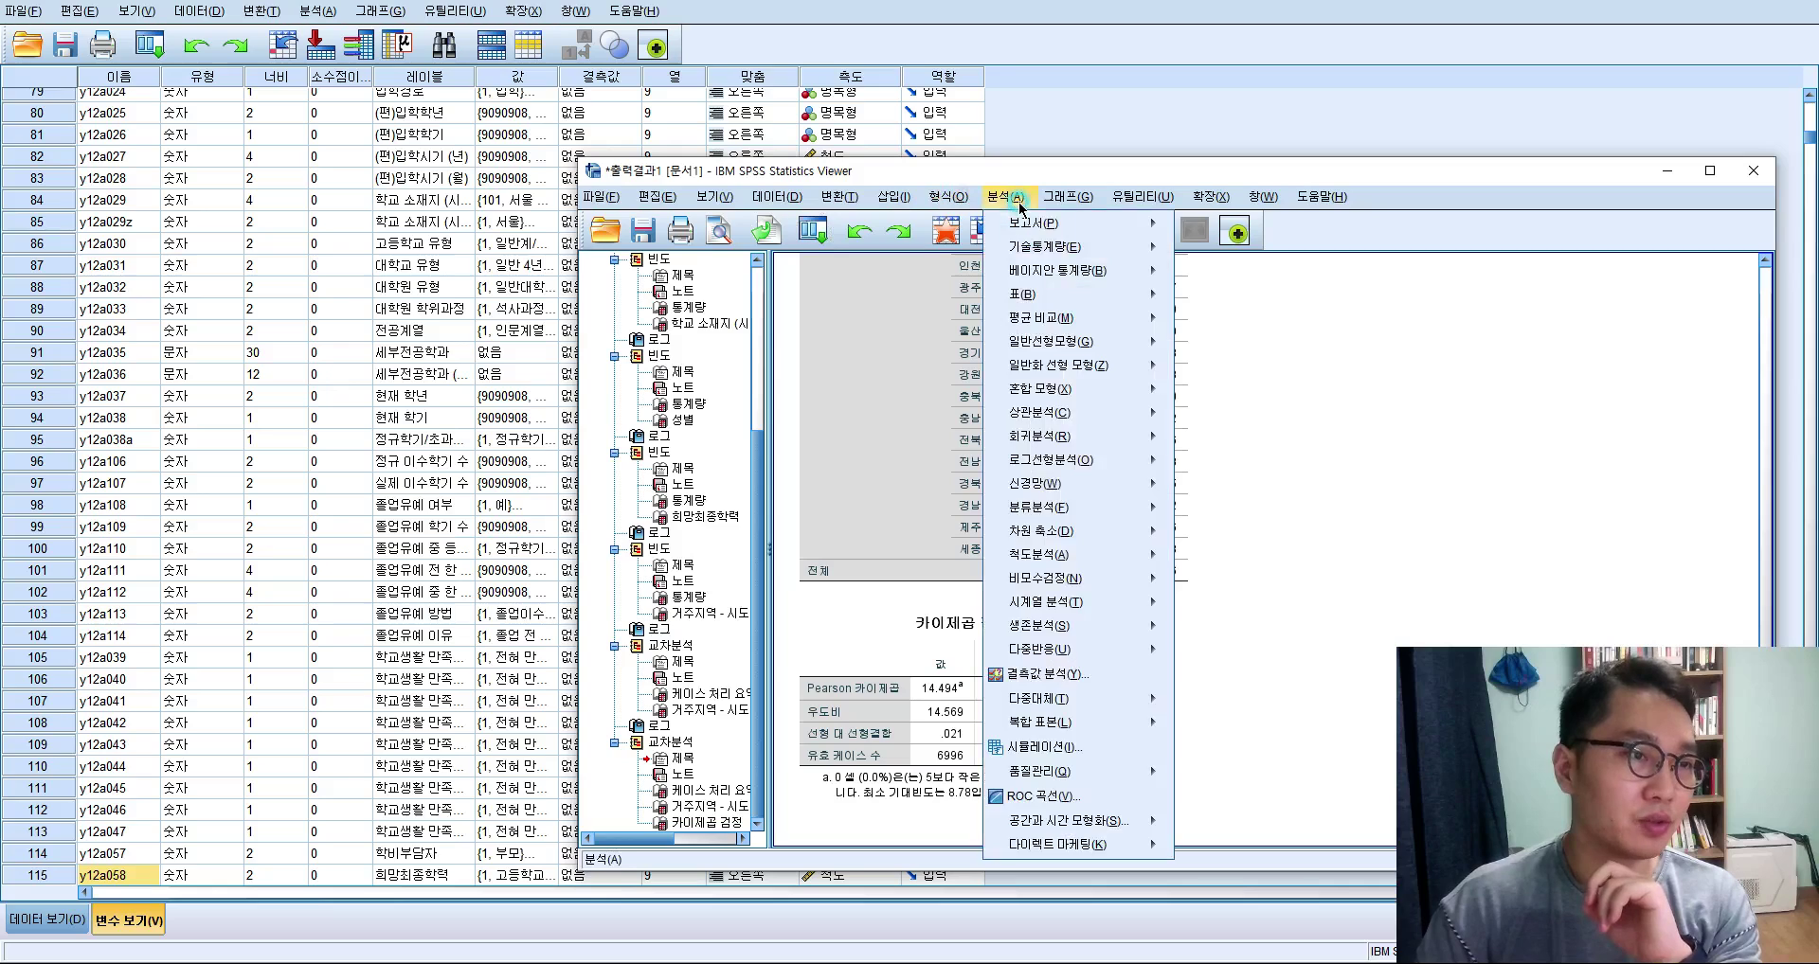
left_click(1116, 322)
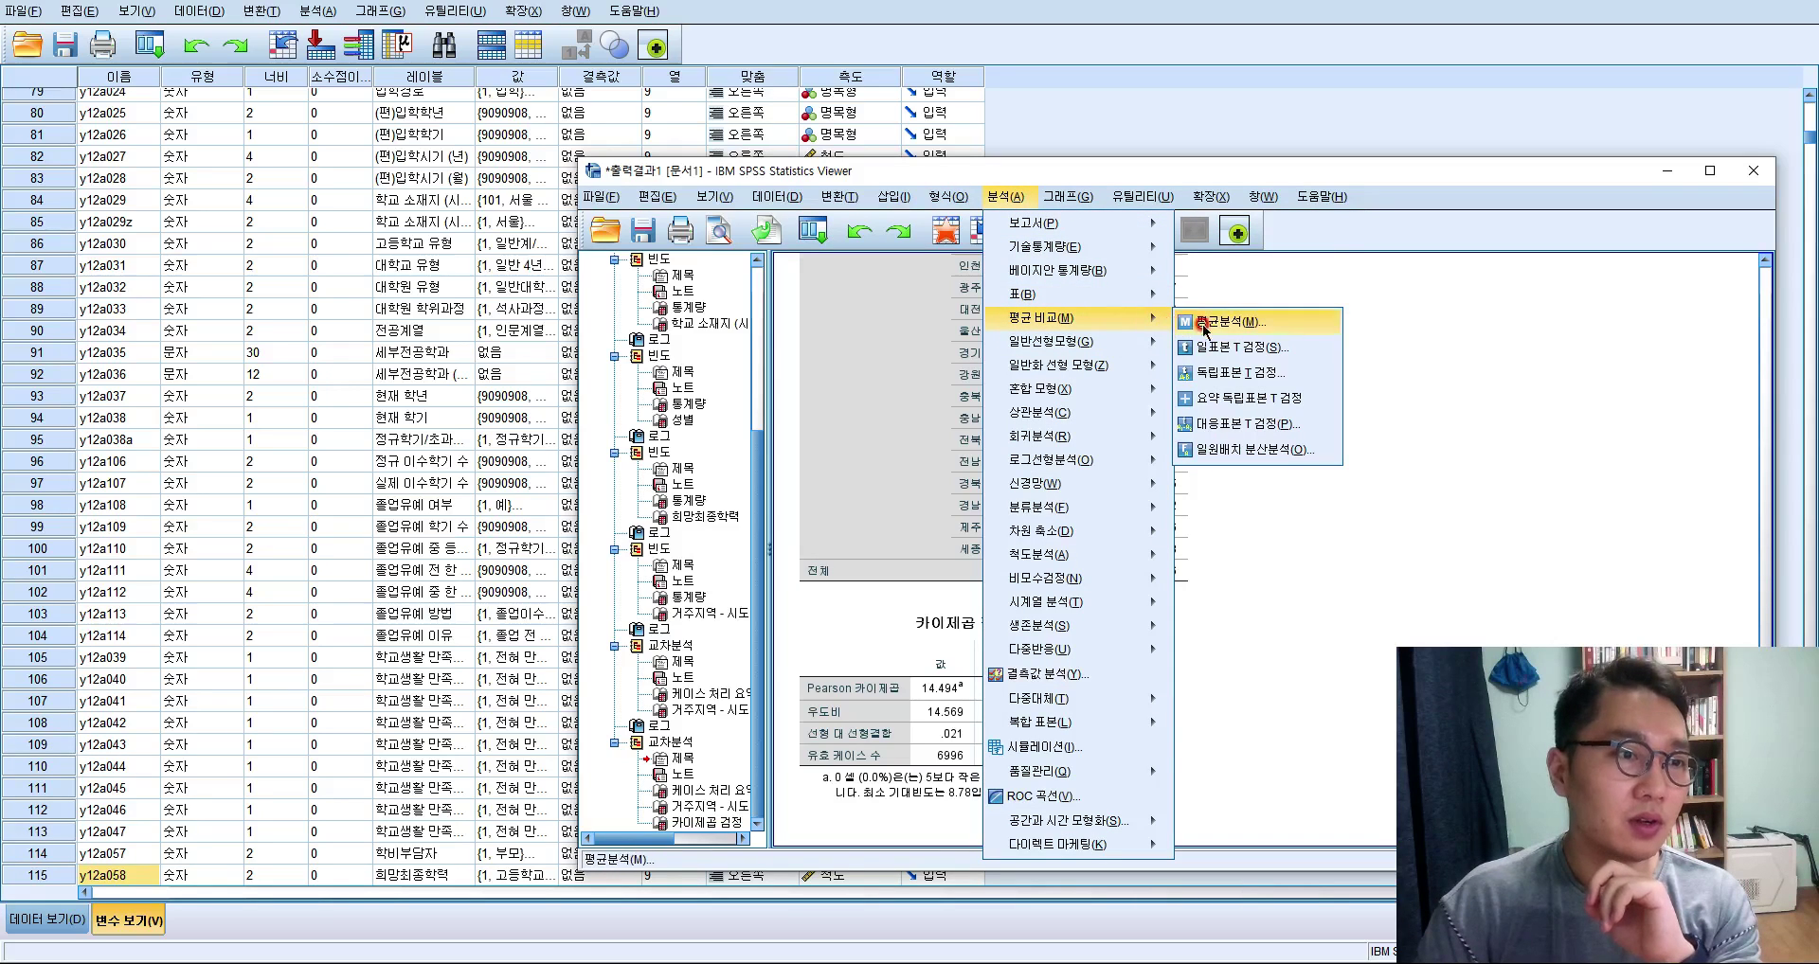
left_click(1277, 376)
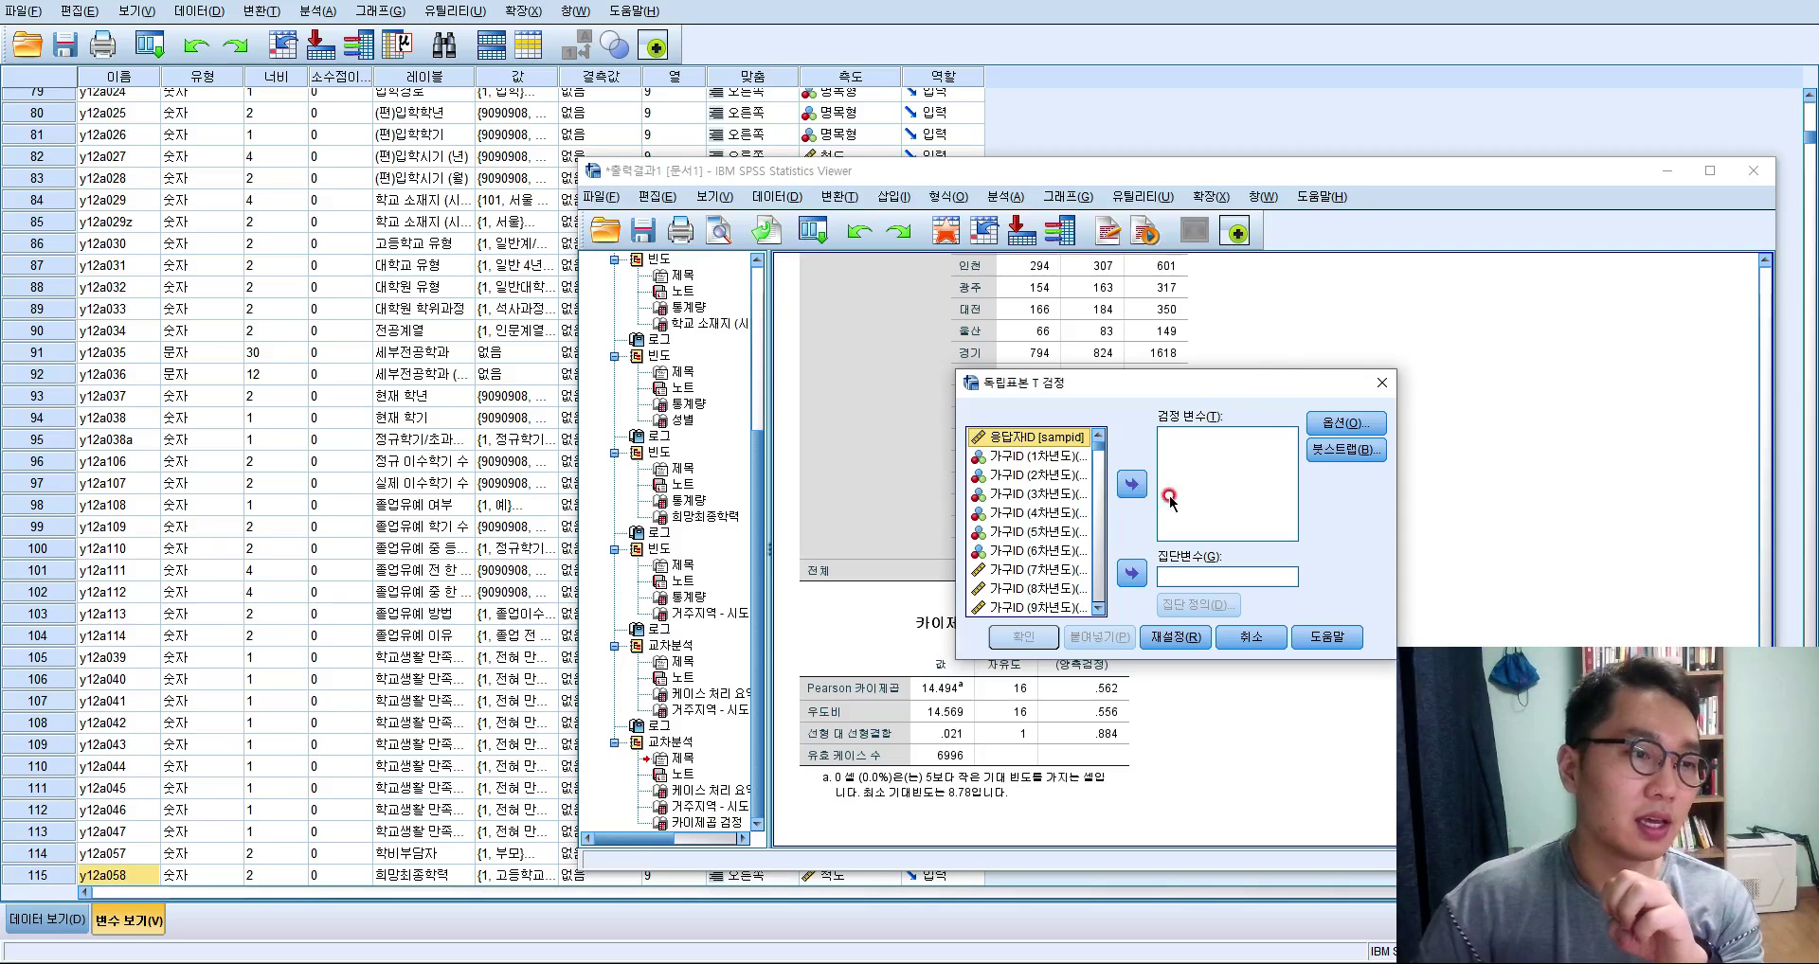
scroll(1070, 499, "down", 2)
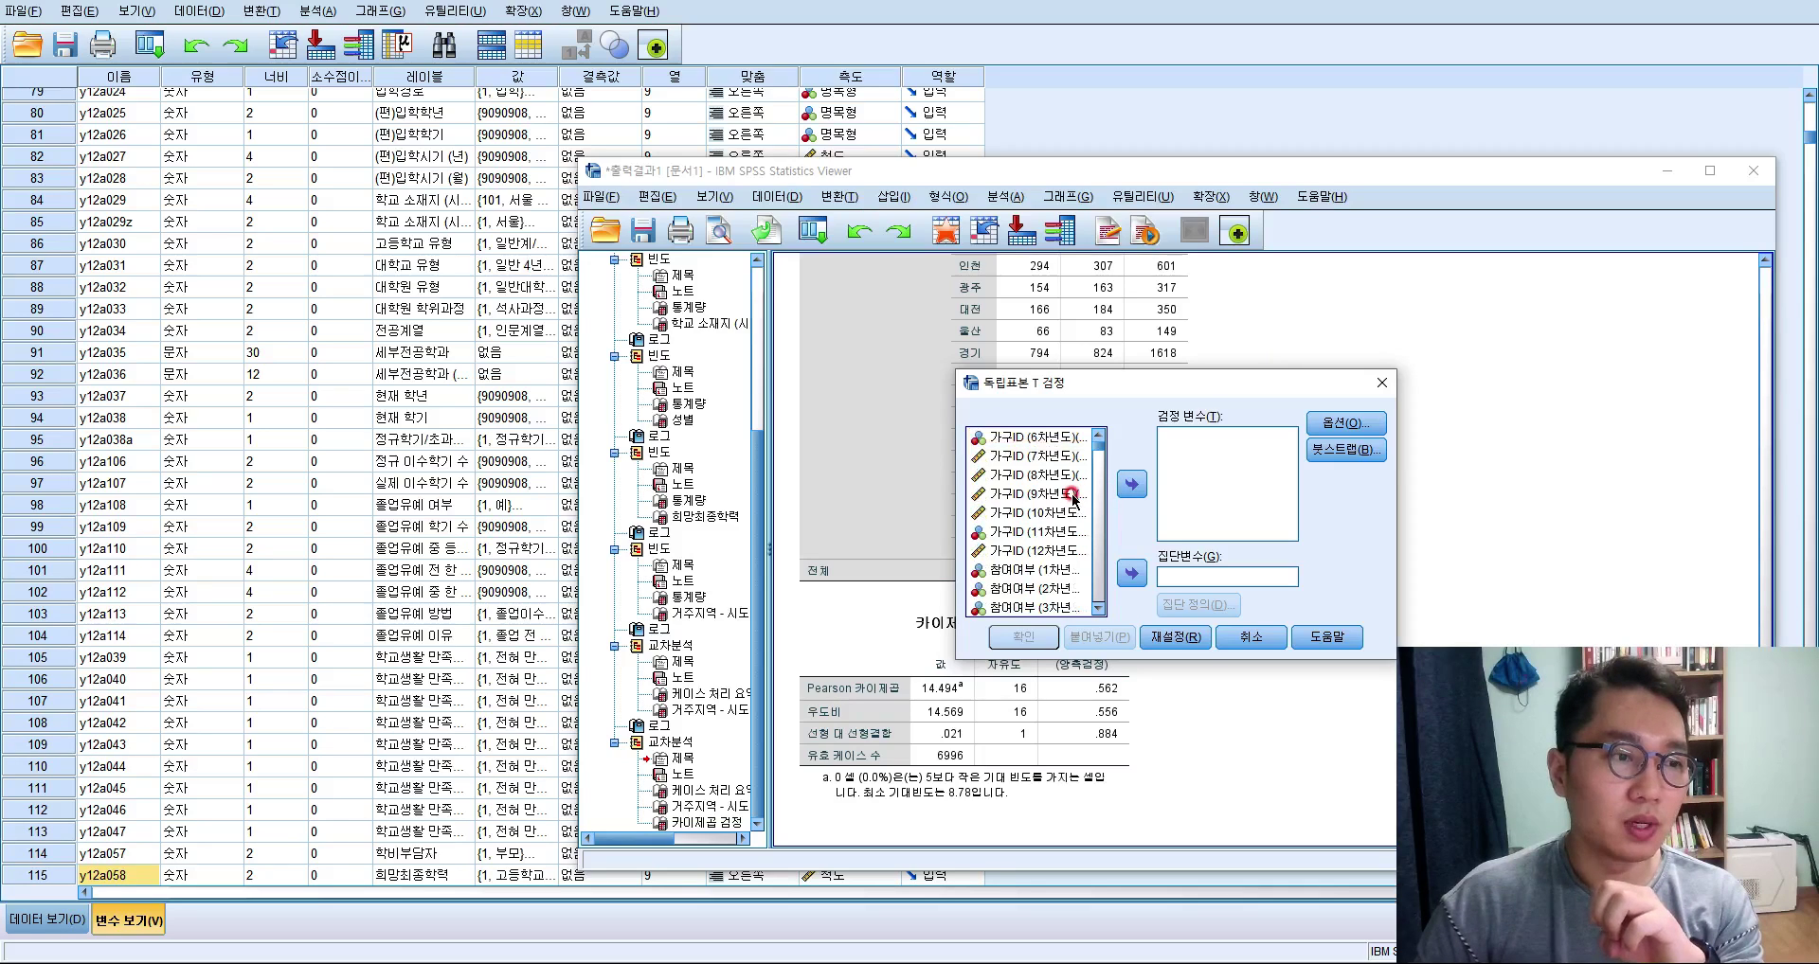
scroll(1071, 499, "down", 4)
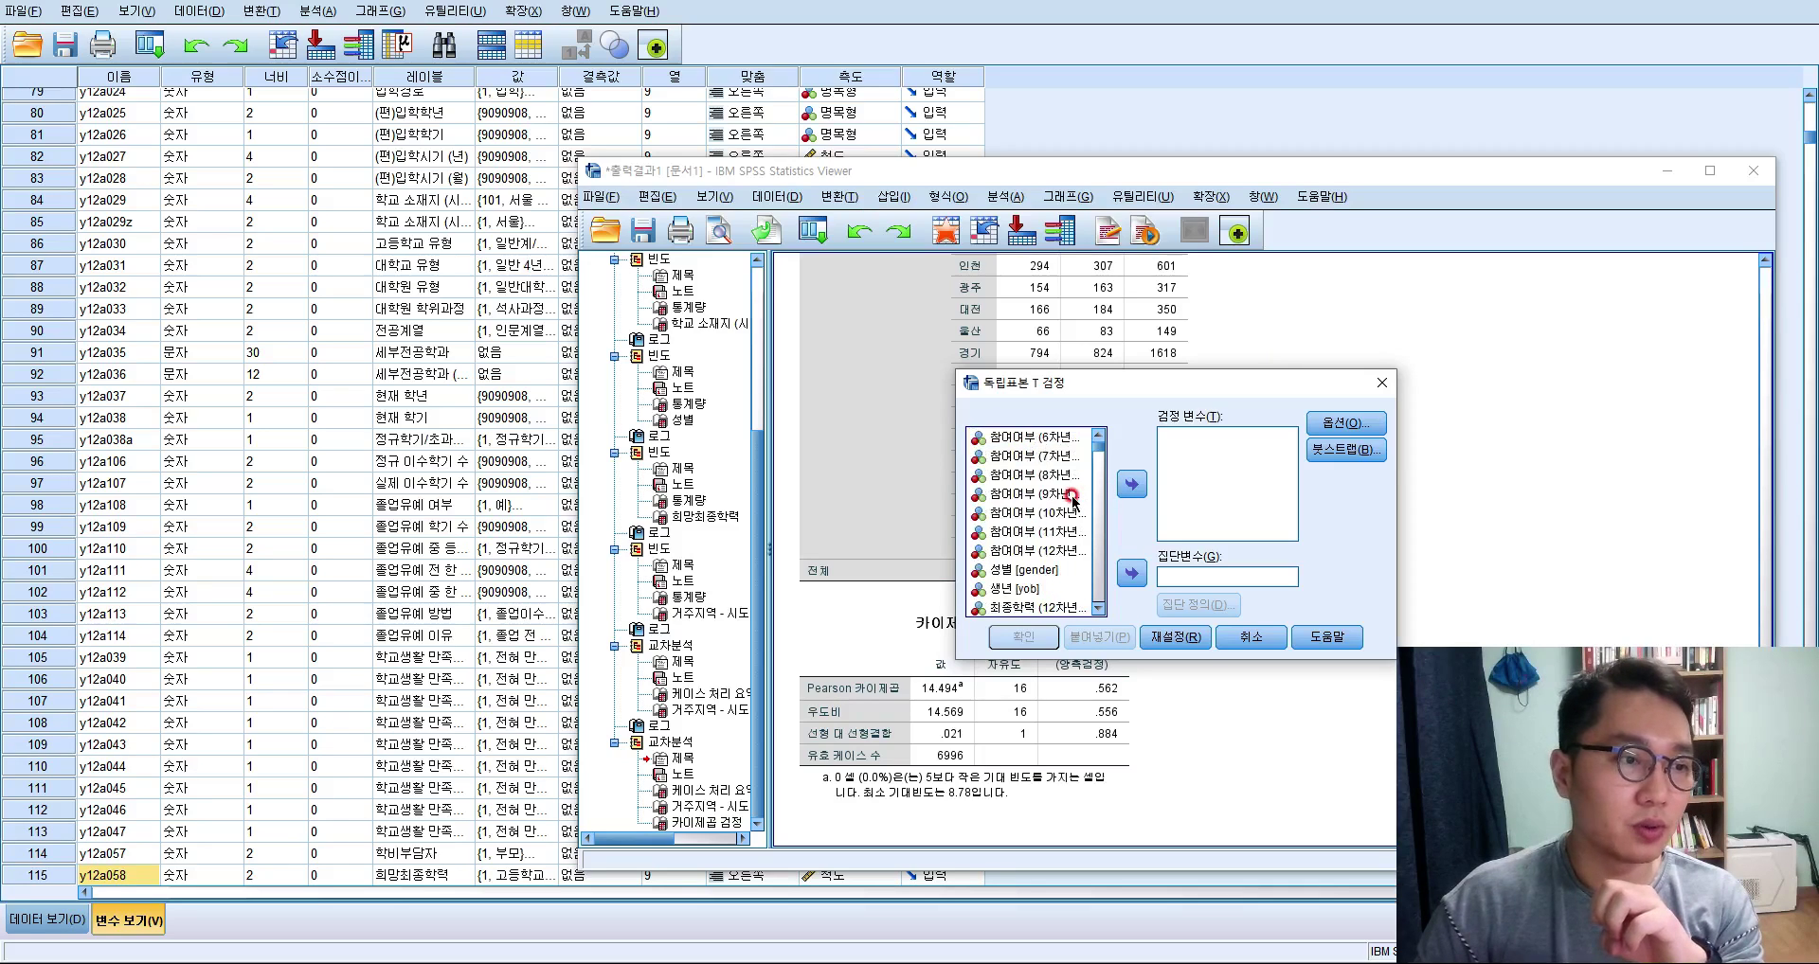
left_click(1063, 571)
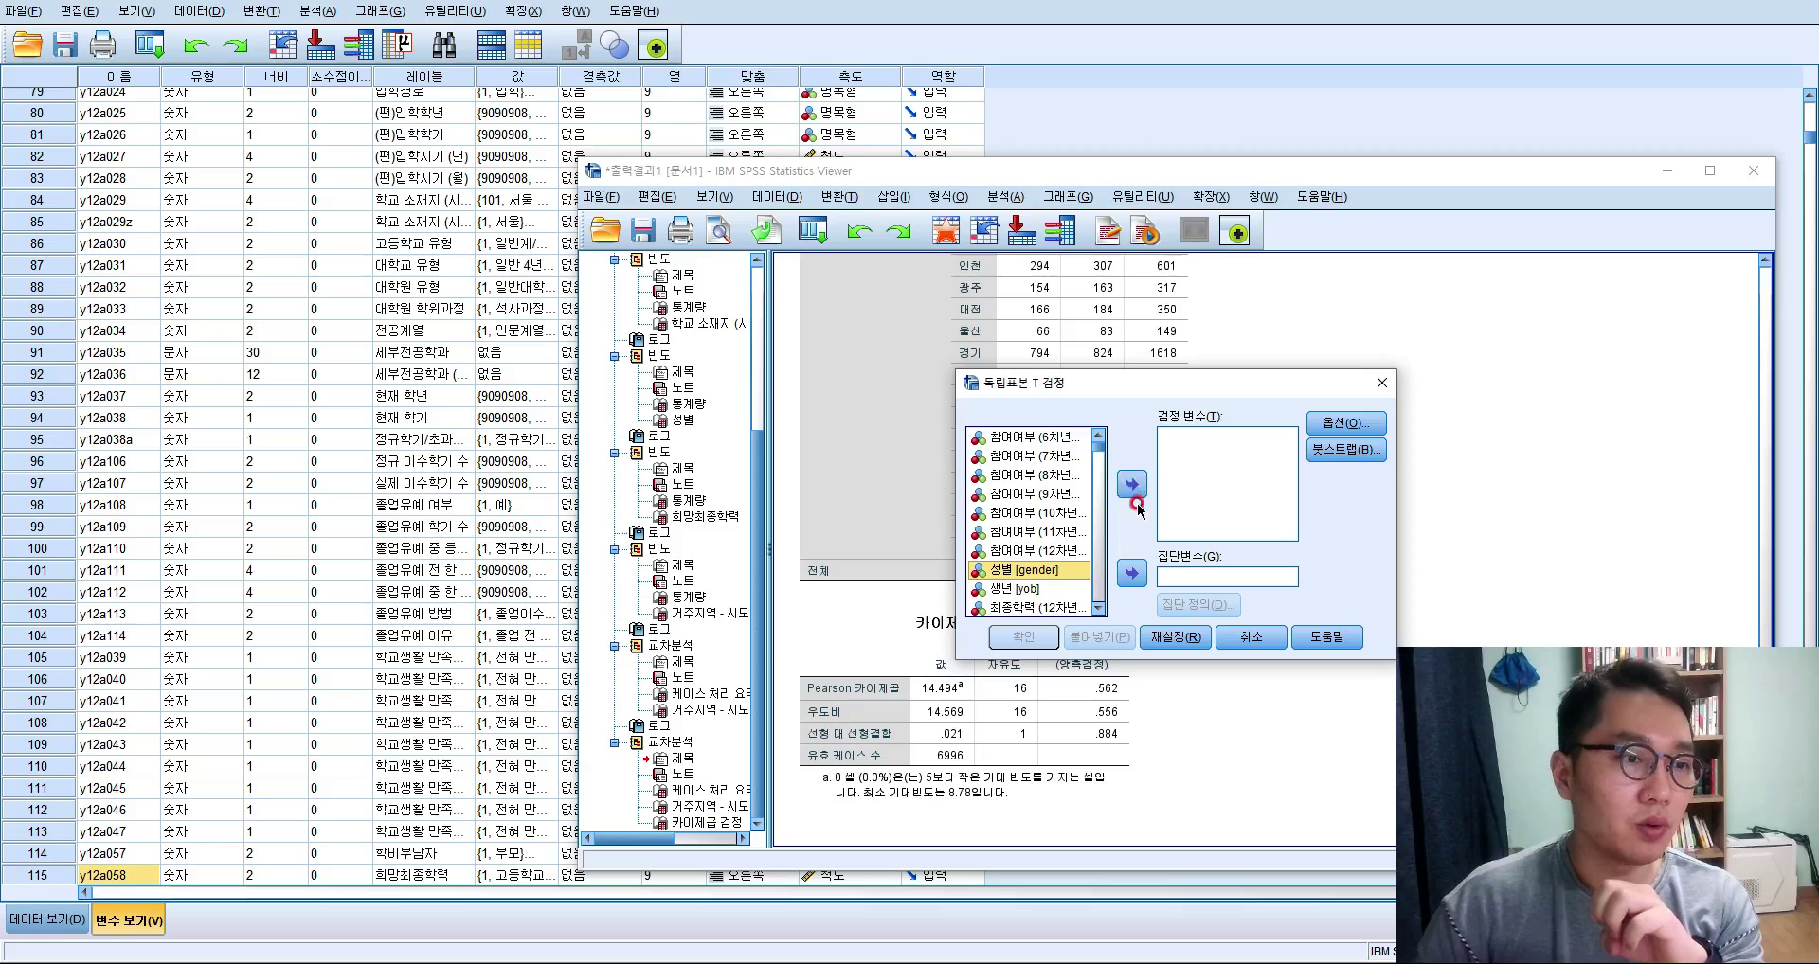
left_click(1134, 574)
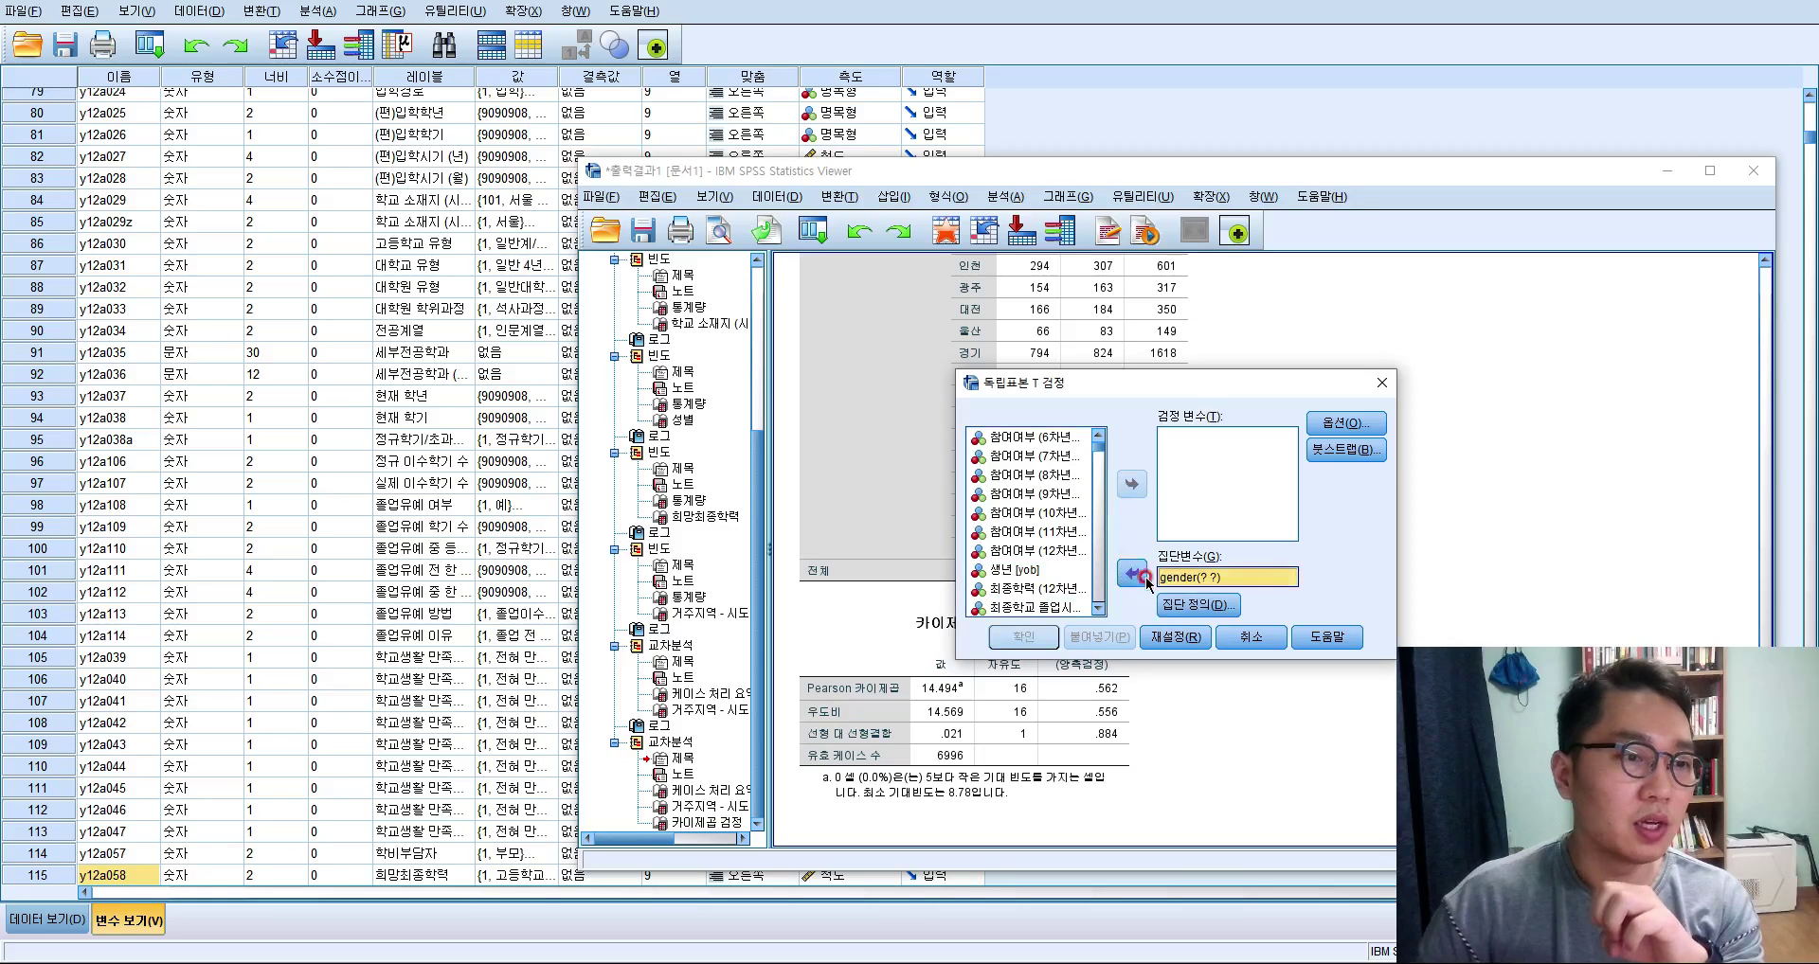
Define the gender groups with specified values, 1 for 집단 1 and 2 for 집단 2.
left_click(1231, 603)
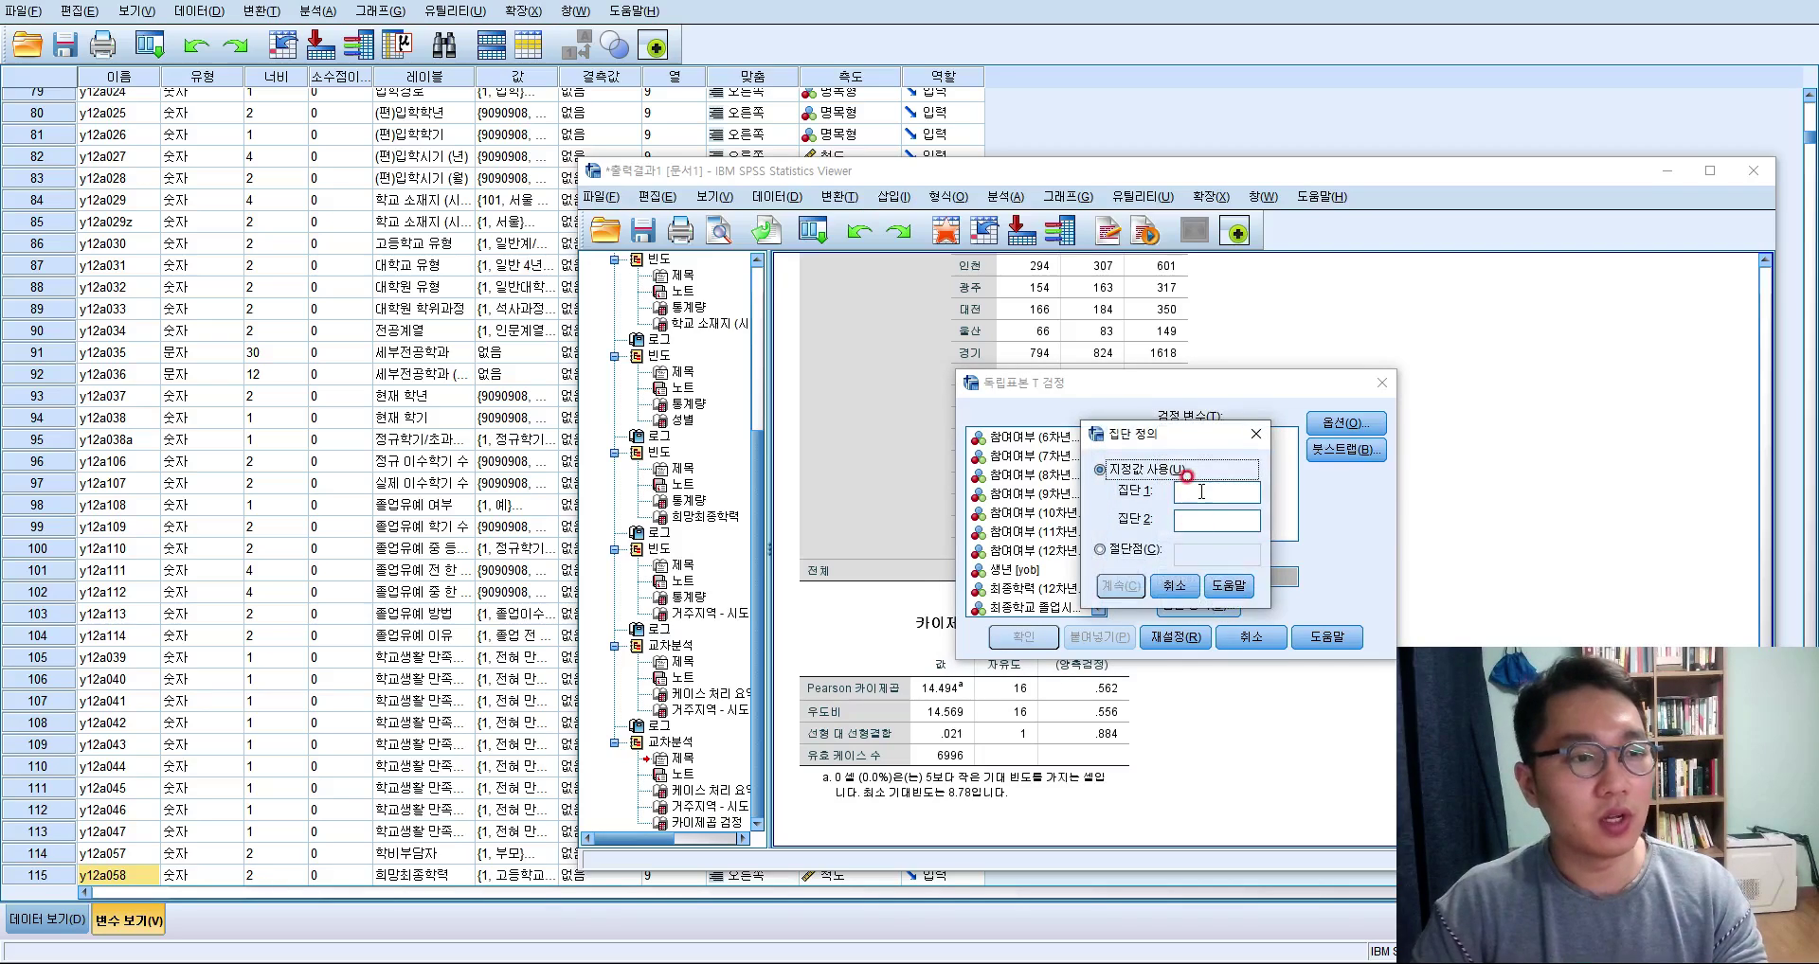
left_click(1201, 492)
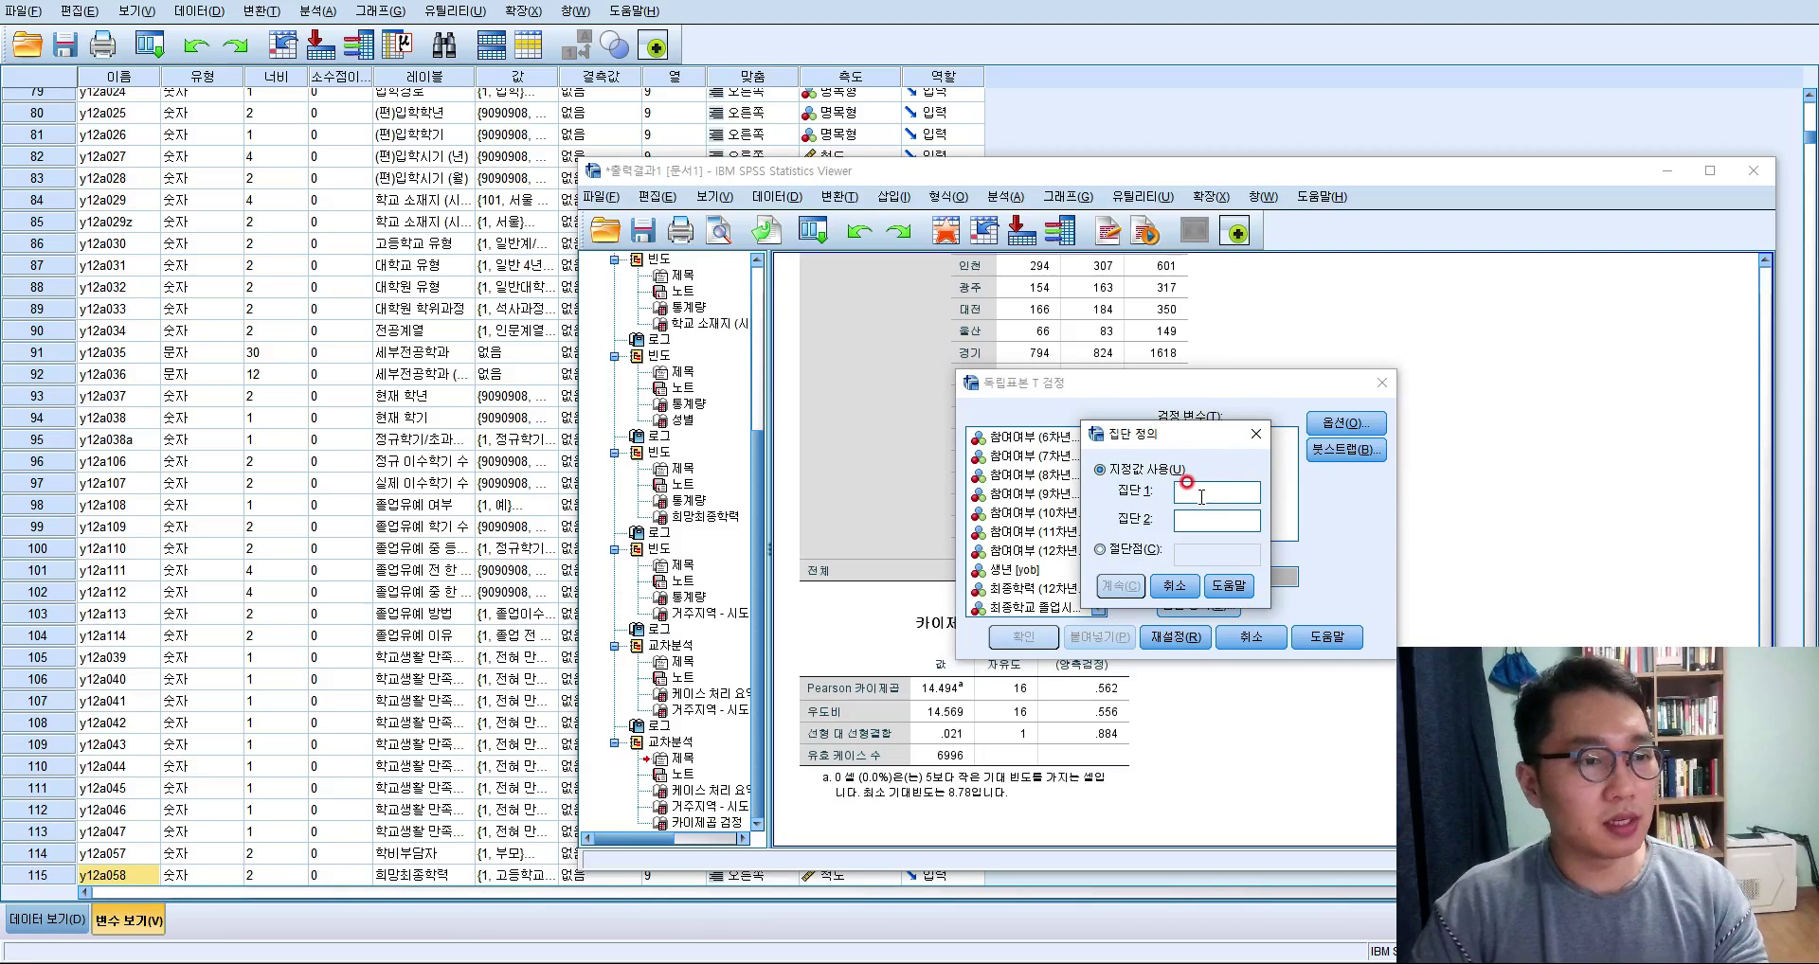
type("1")
left_click(1192, 520)
type("2")
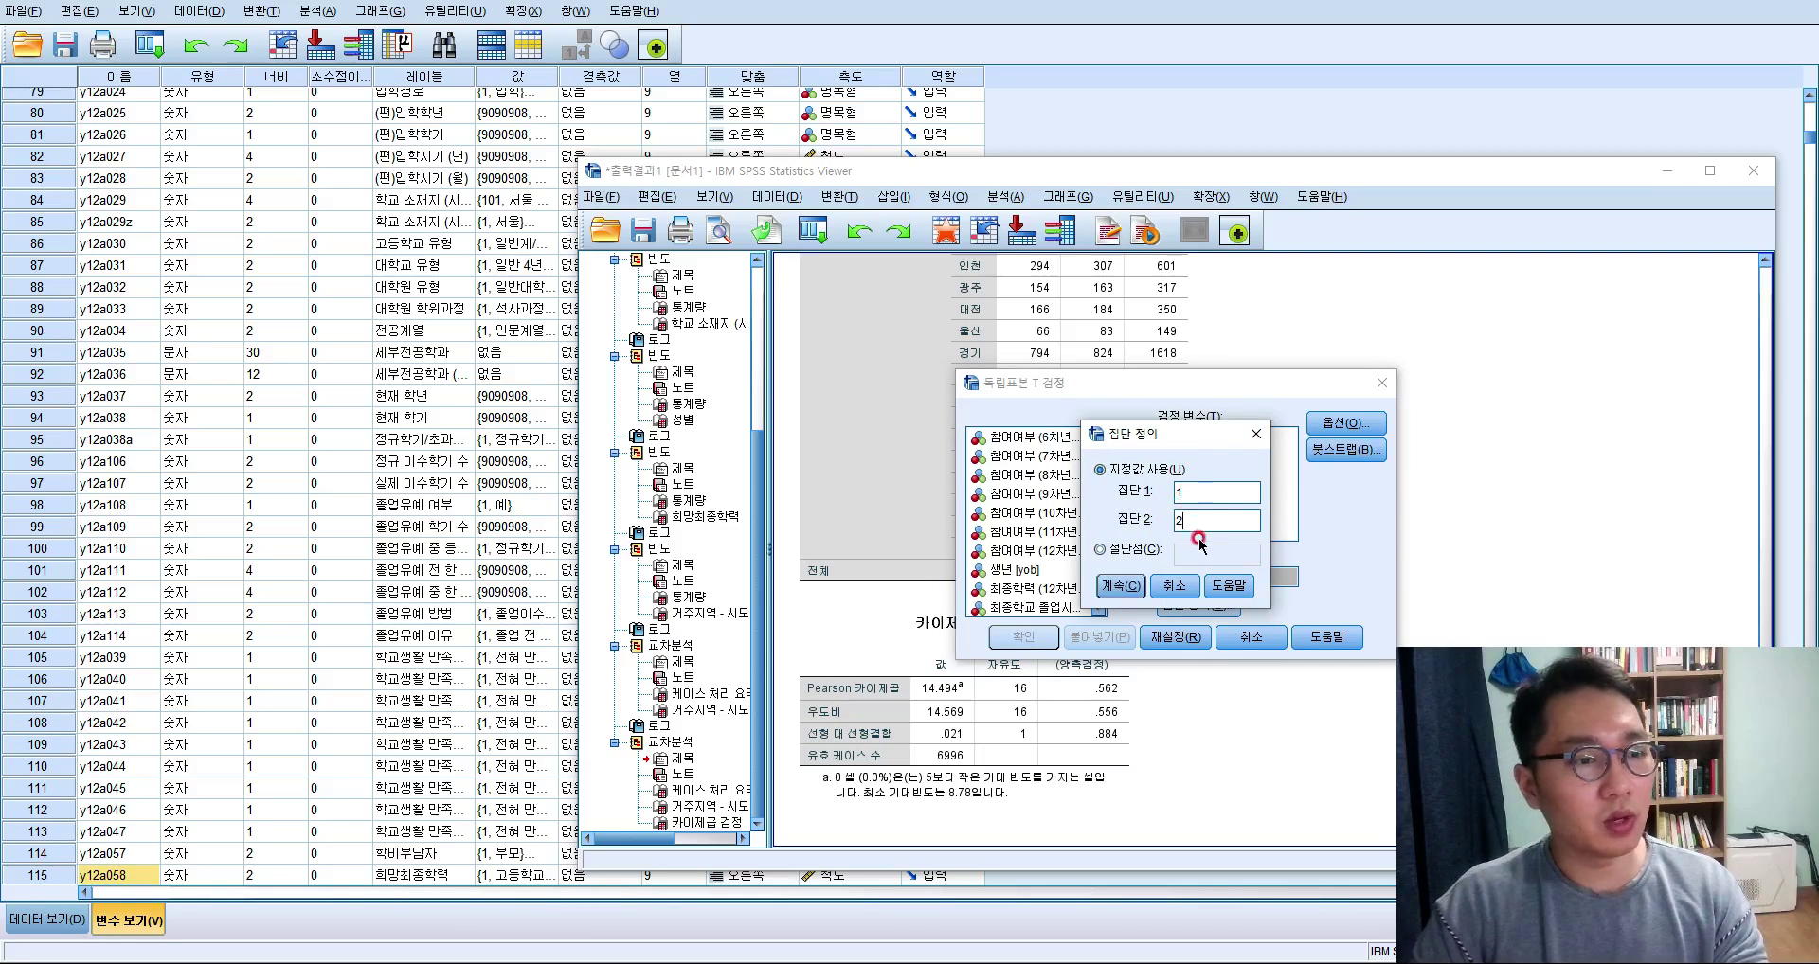
left_click(1131, 589)
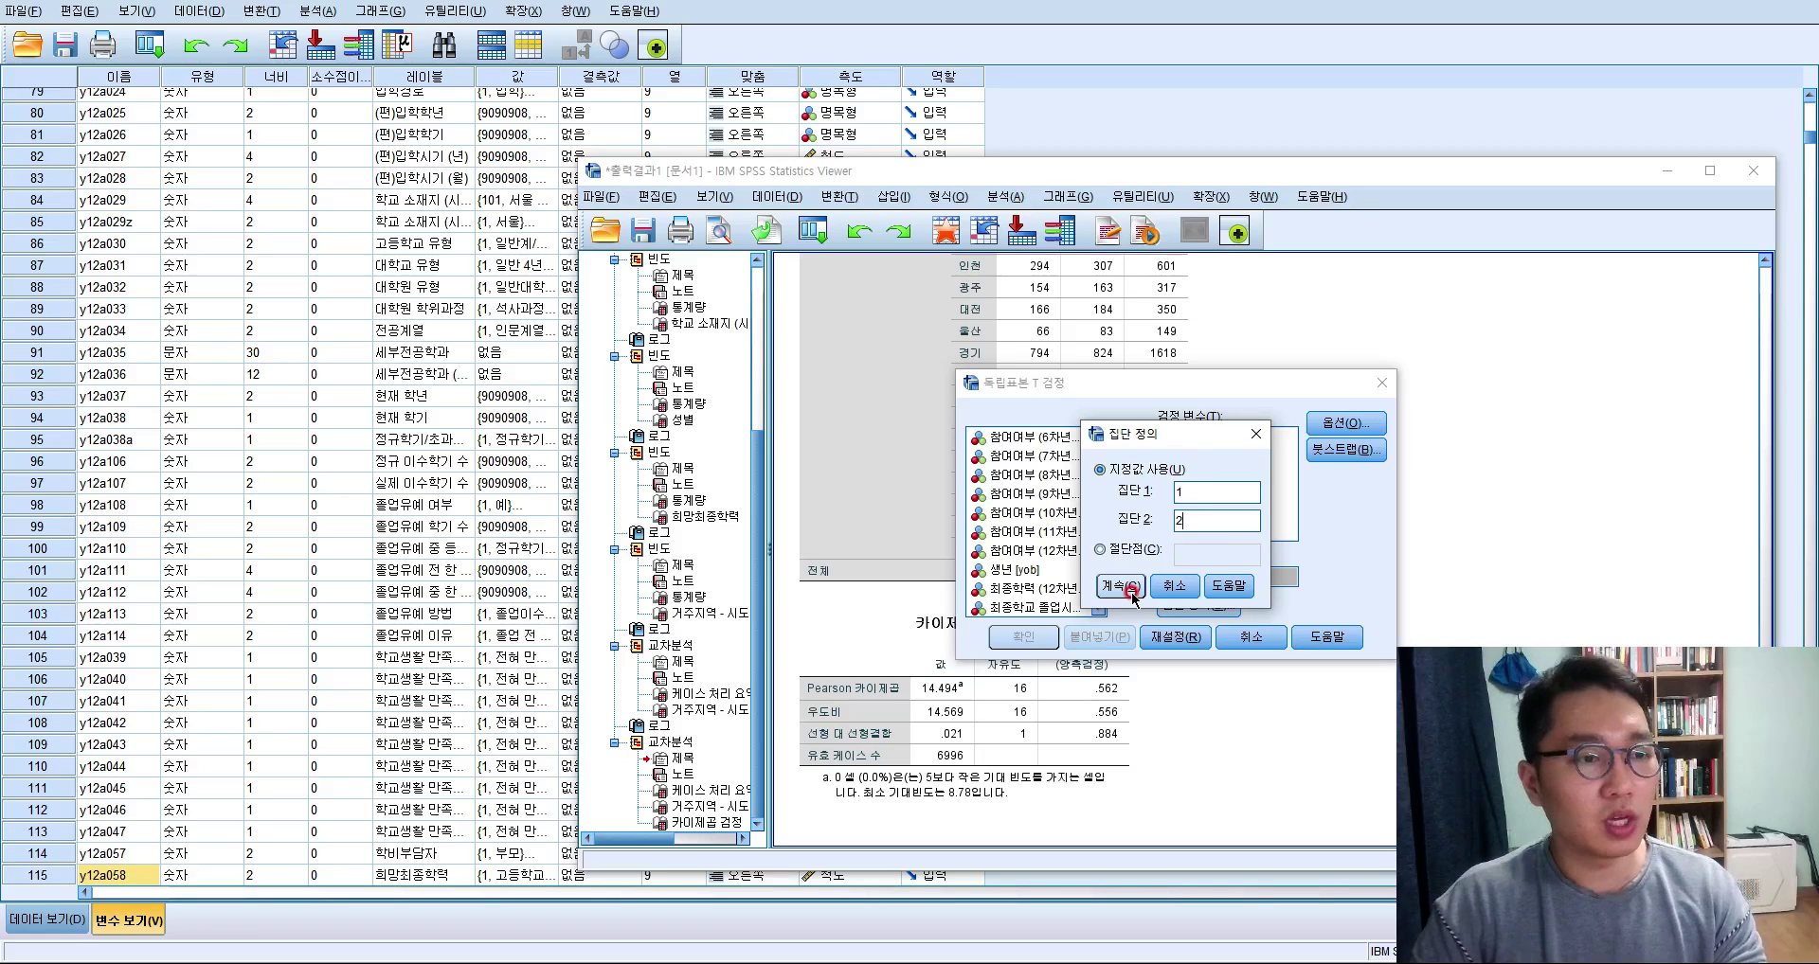
Switch the t-test's source variable list from labels to variable names.
scroll(1066, 537, "up", 5)
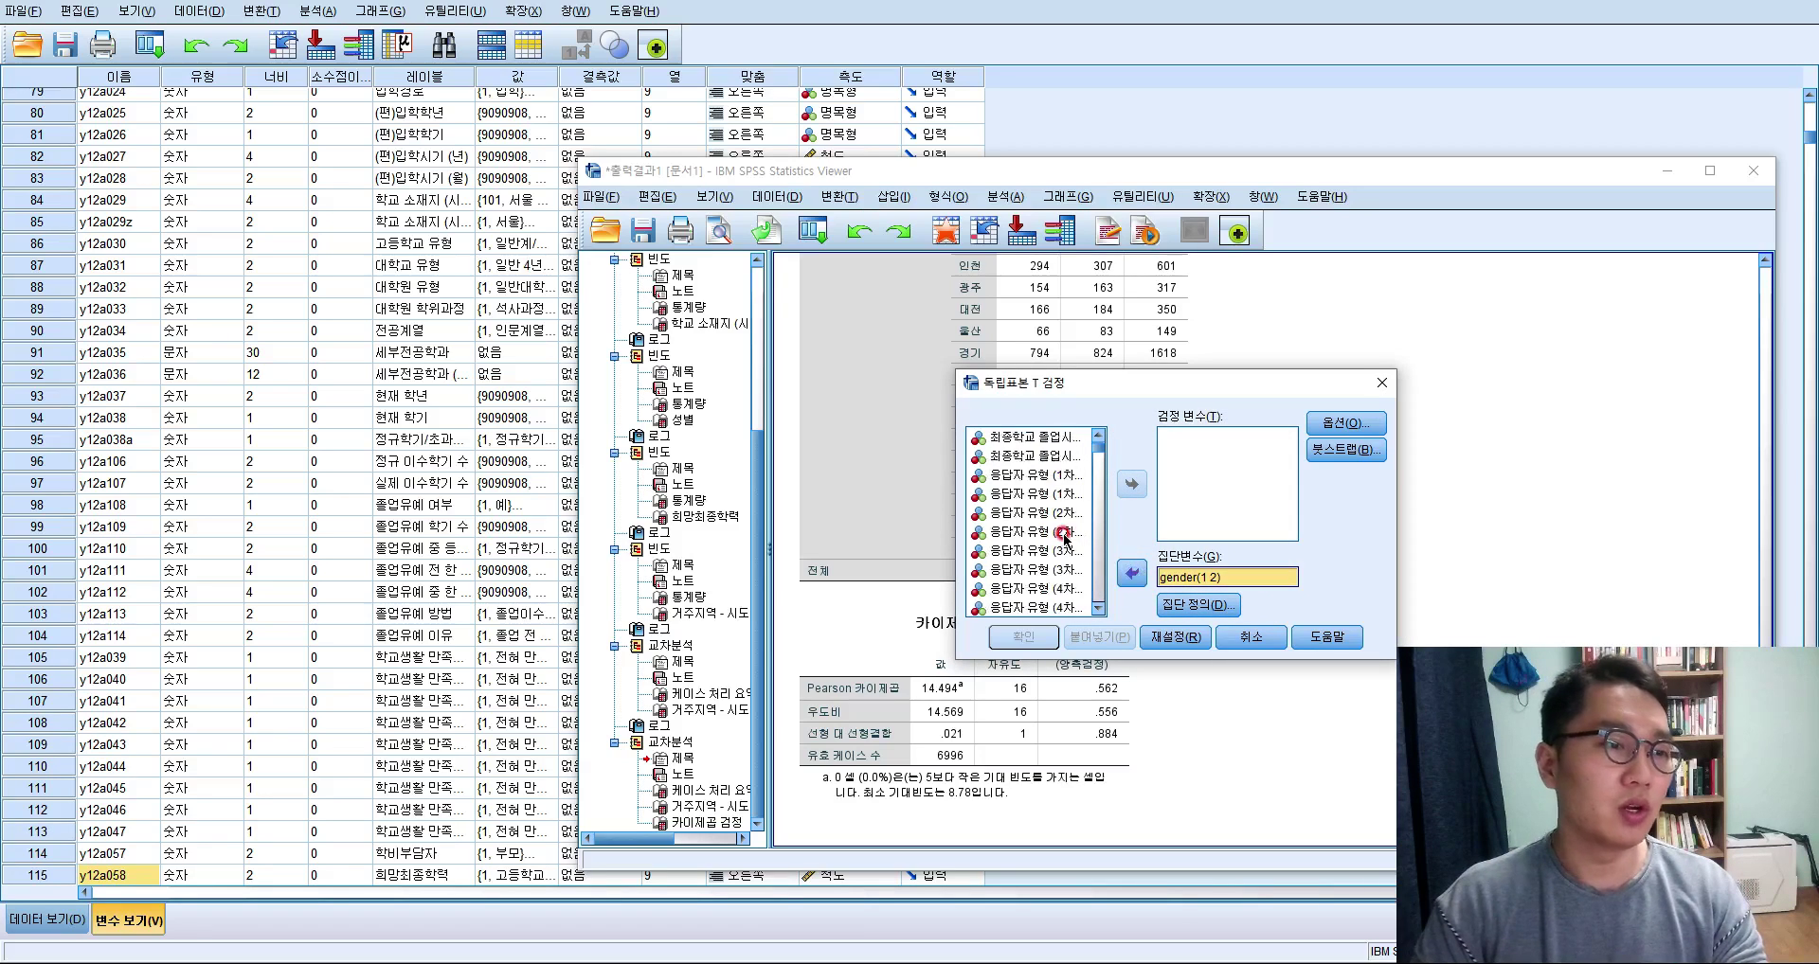
scroll(1066, 537, "down", 10)
left_click(1066, 532)
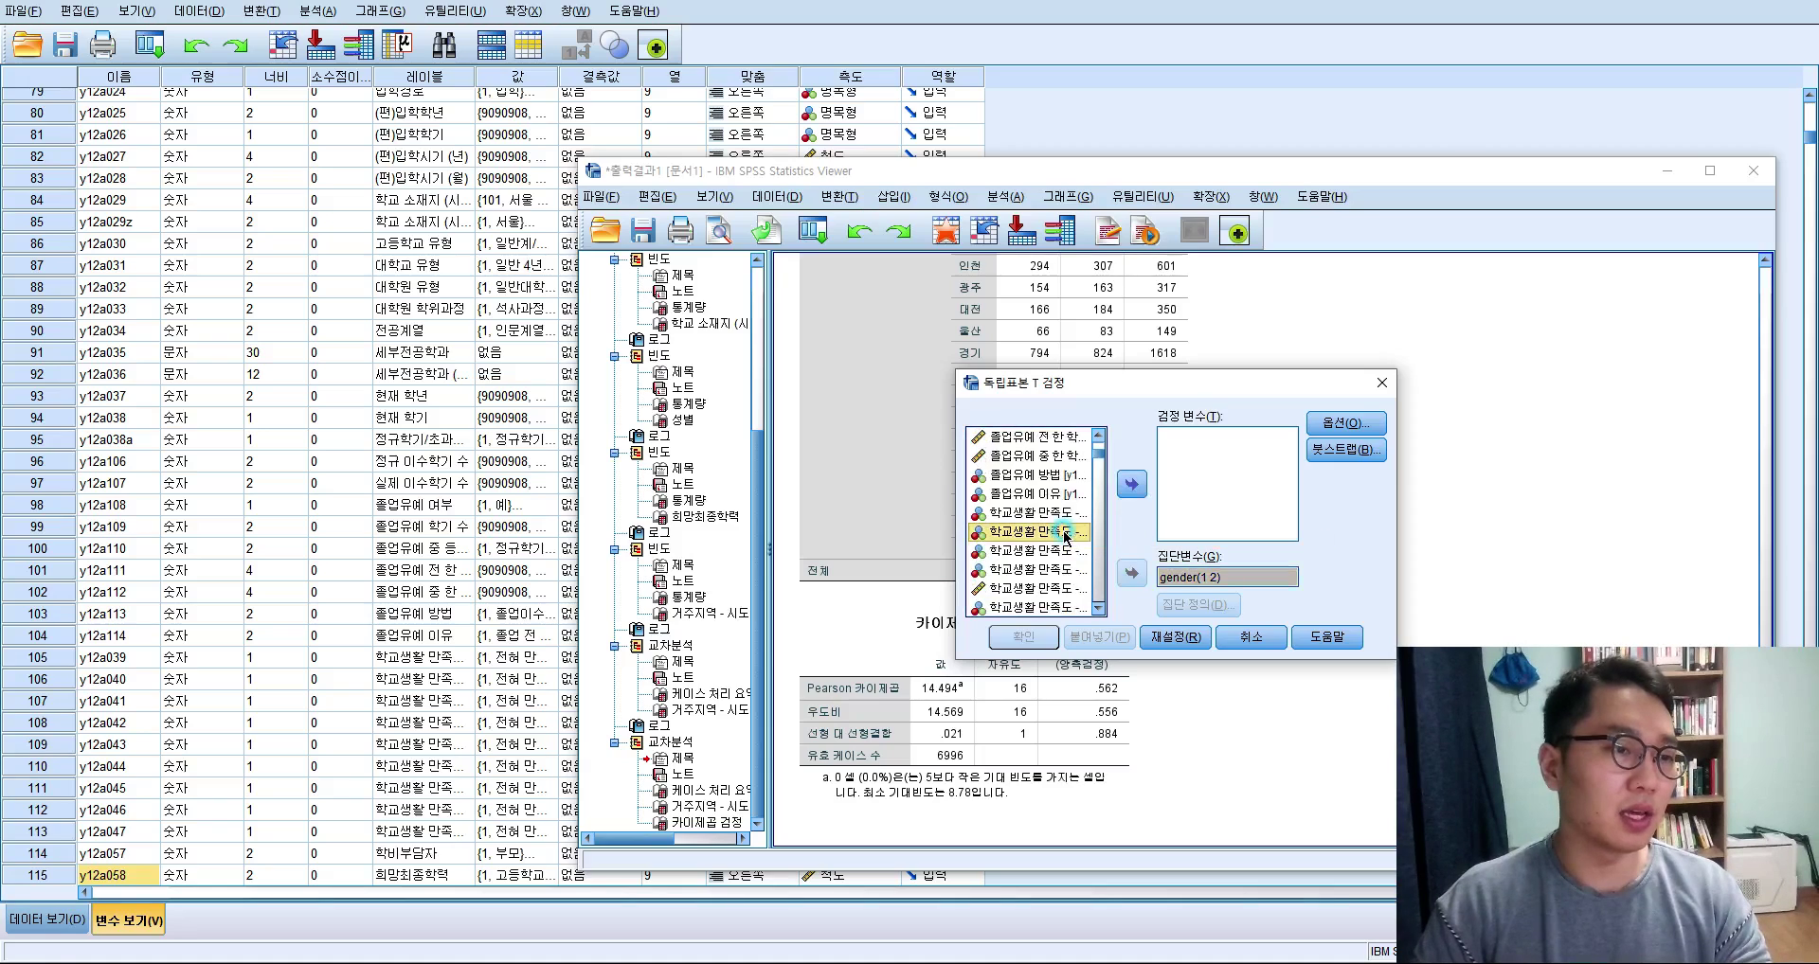
scroll(1066, 538, "down", 1)
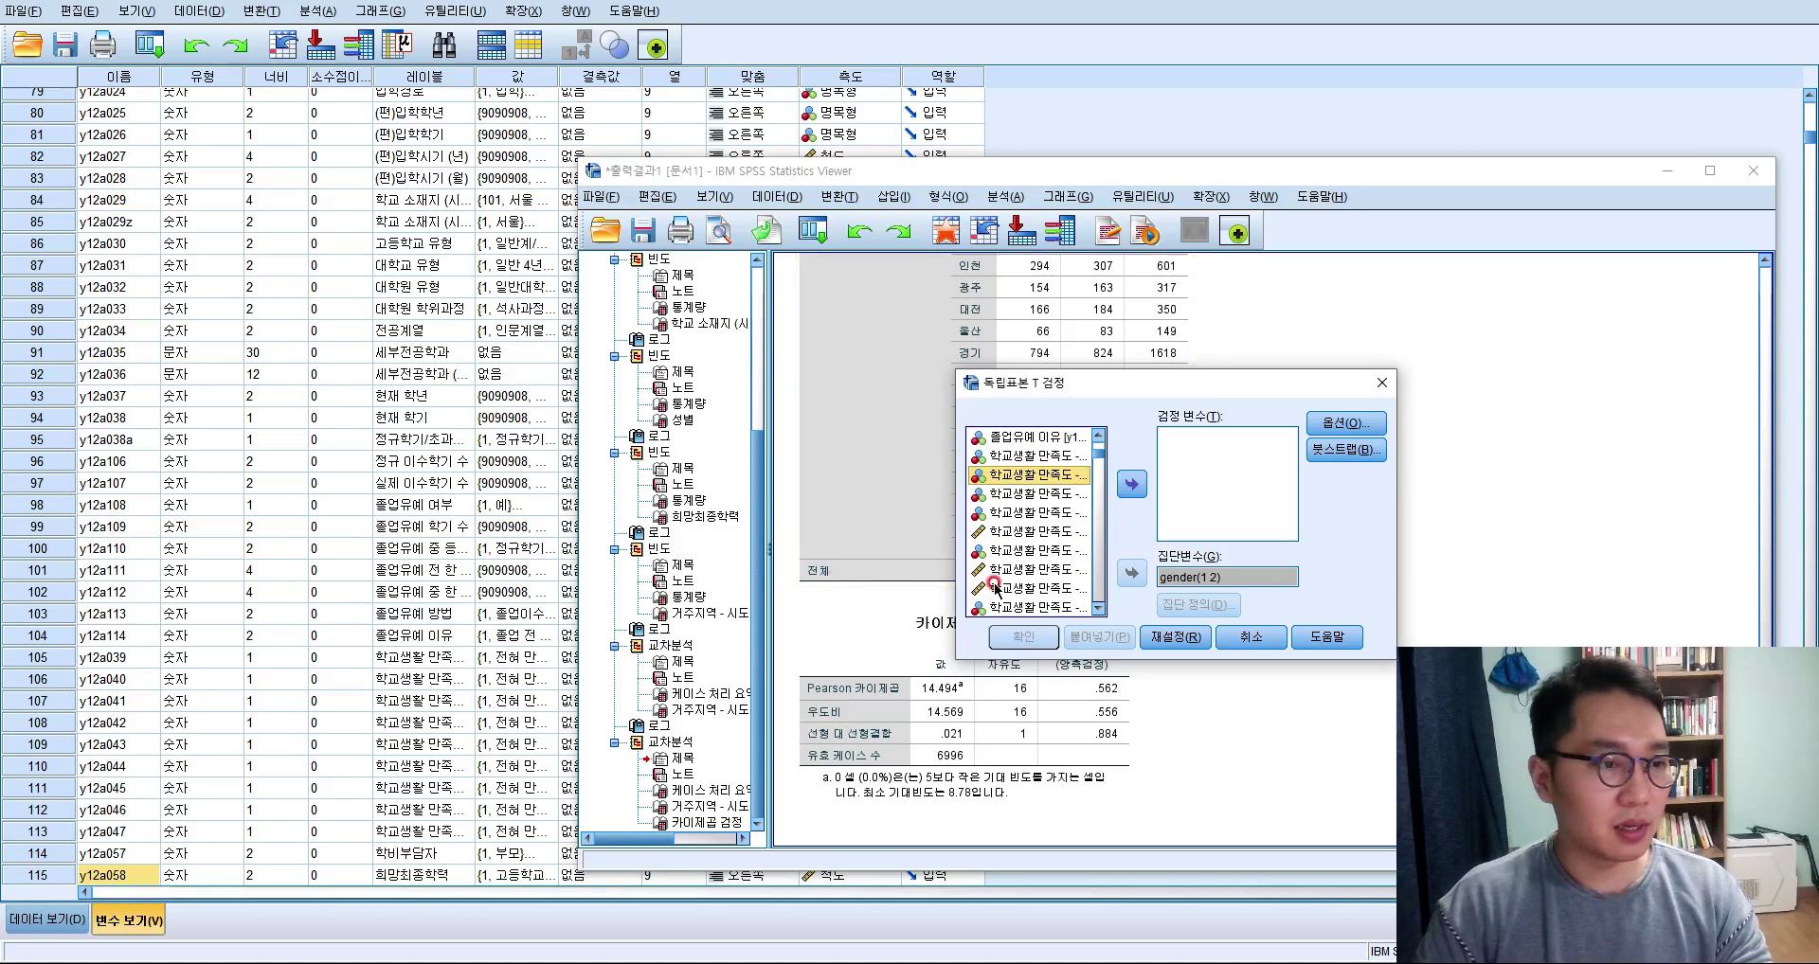
right_click(1059, 512)
left_click(1076, 535)
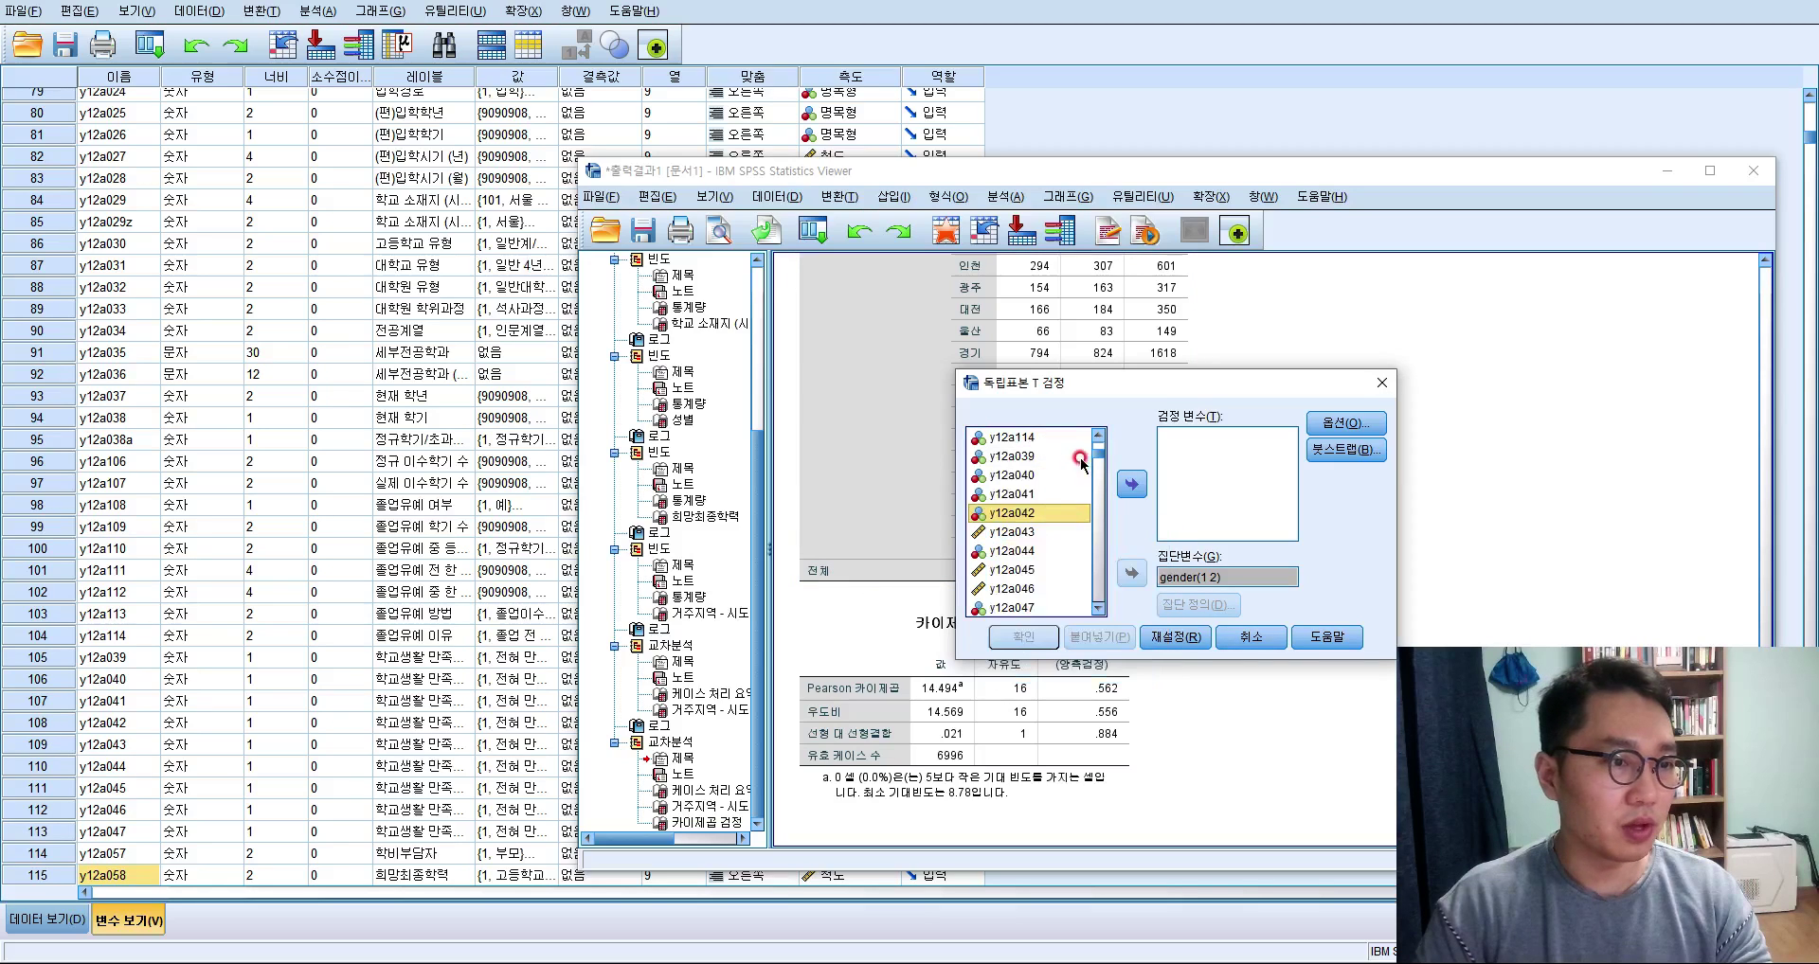
Add y12g729 as the test variable (검정 변수) of the t-test.
left_click_drag(1099, 461, 1103, 611)
scroll(1028, 559, "up", 3)
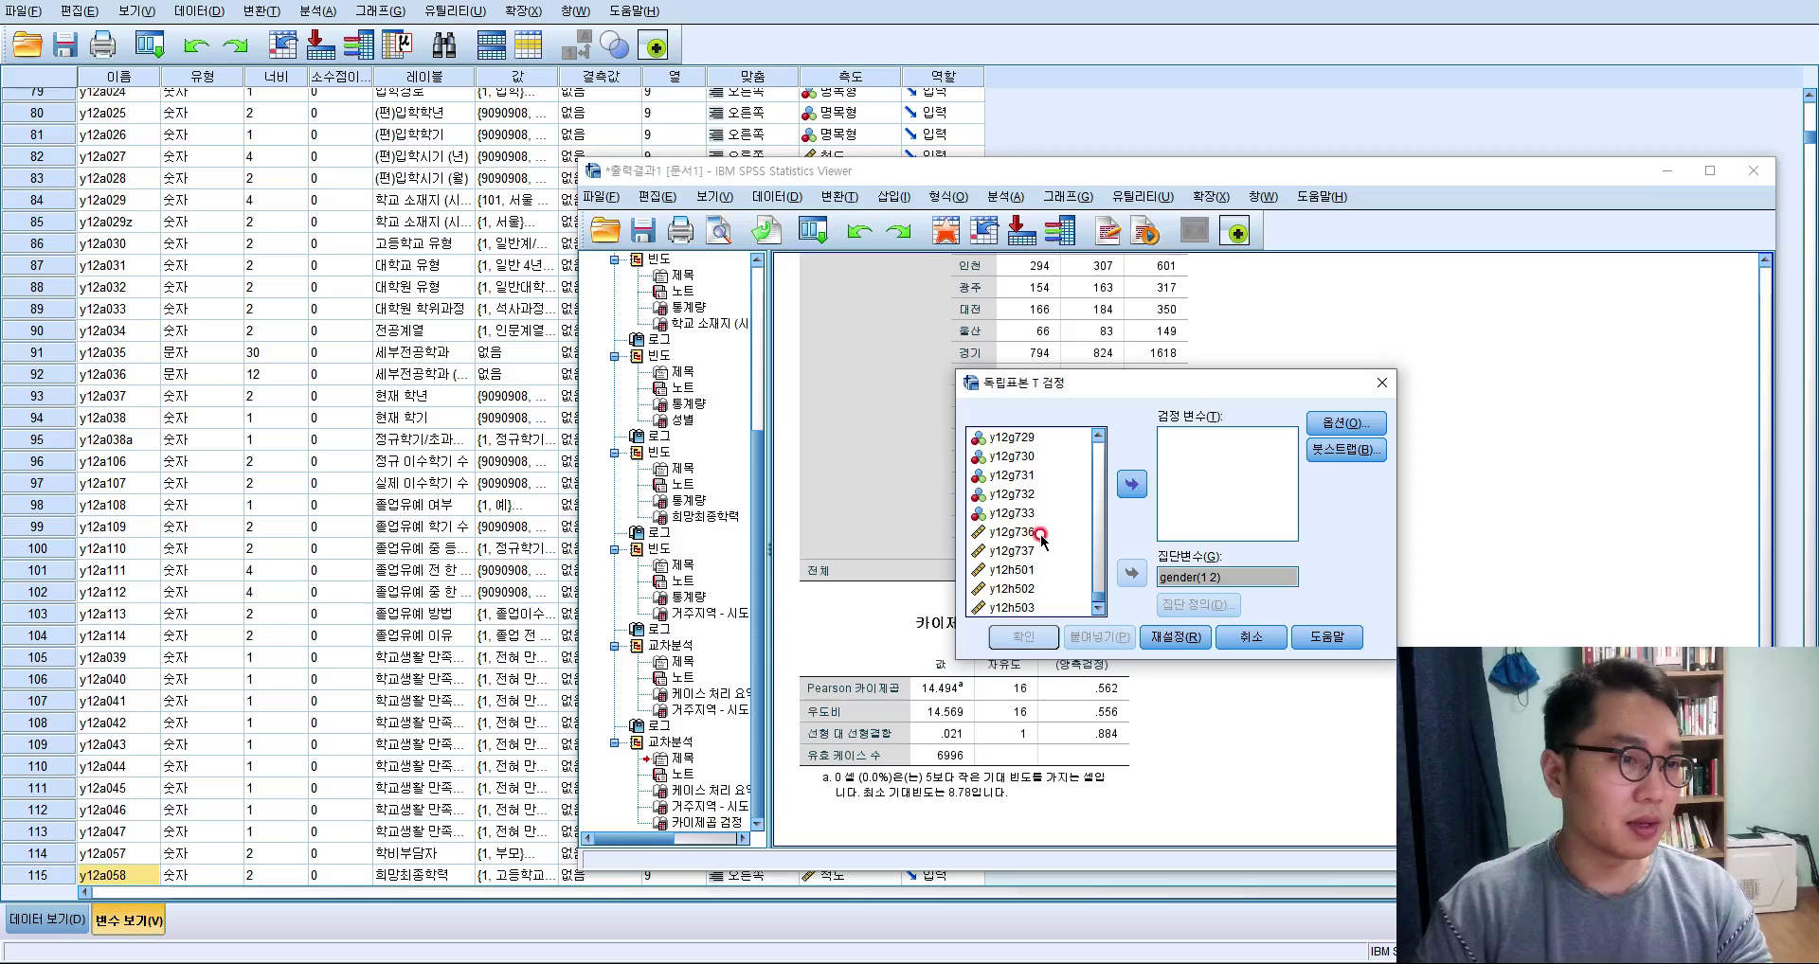
left_click(1044, 442)
left_click(1131, 484)
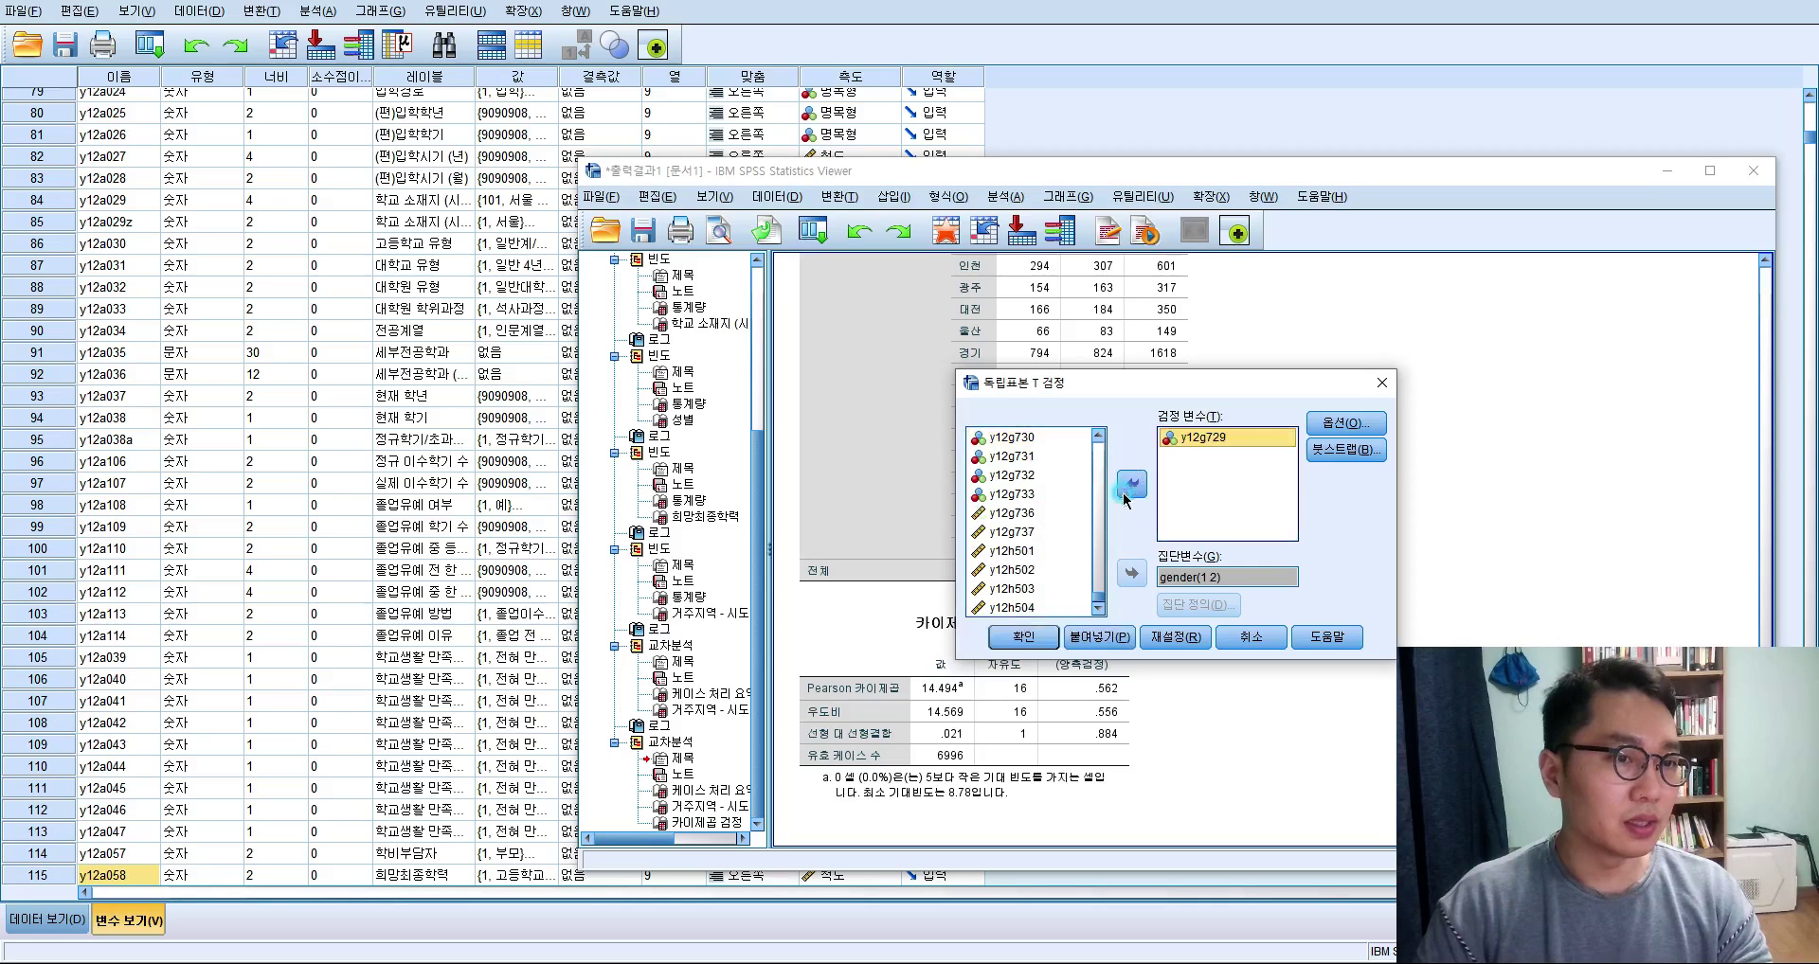
Review the t-test's confidence interval, missing-value and bootstrap settings without changing them, and run the test.
left_click(1345, 422)
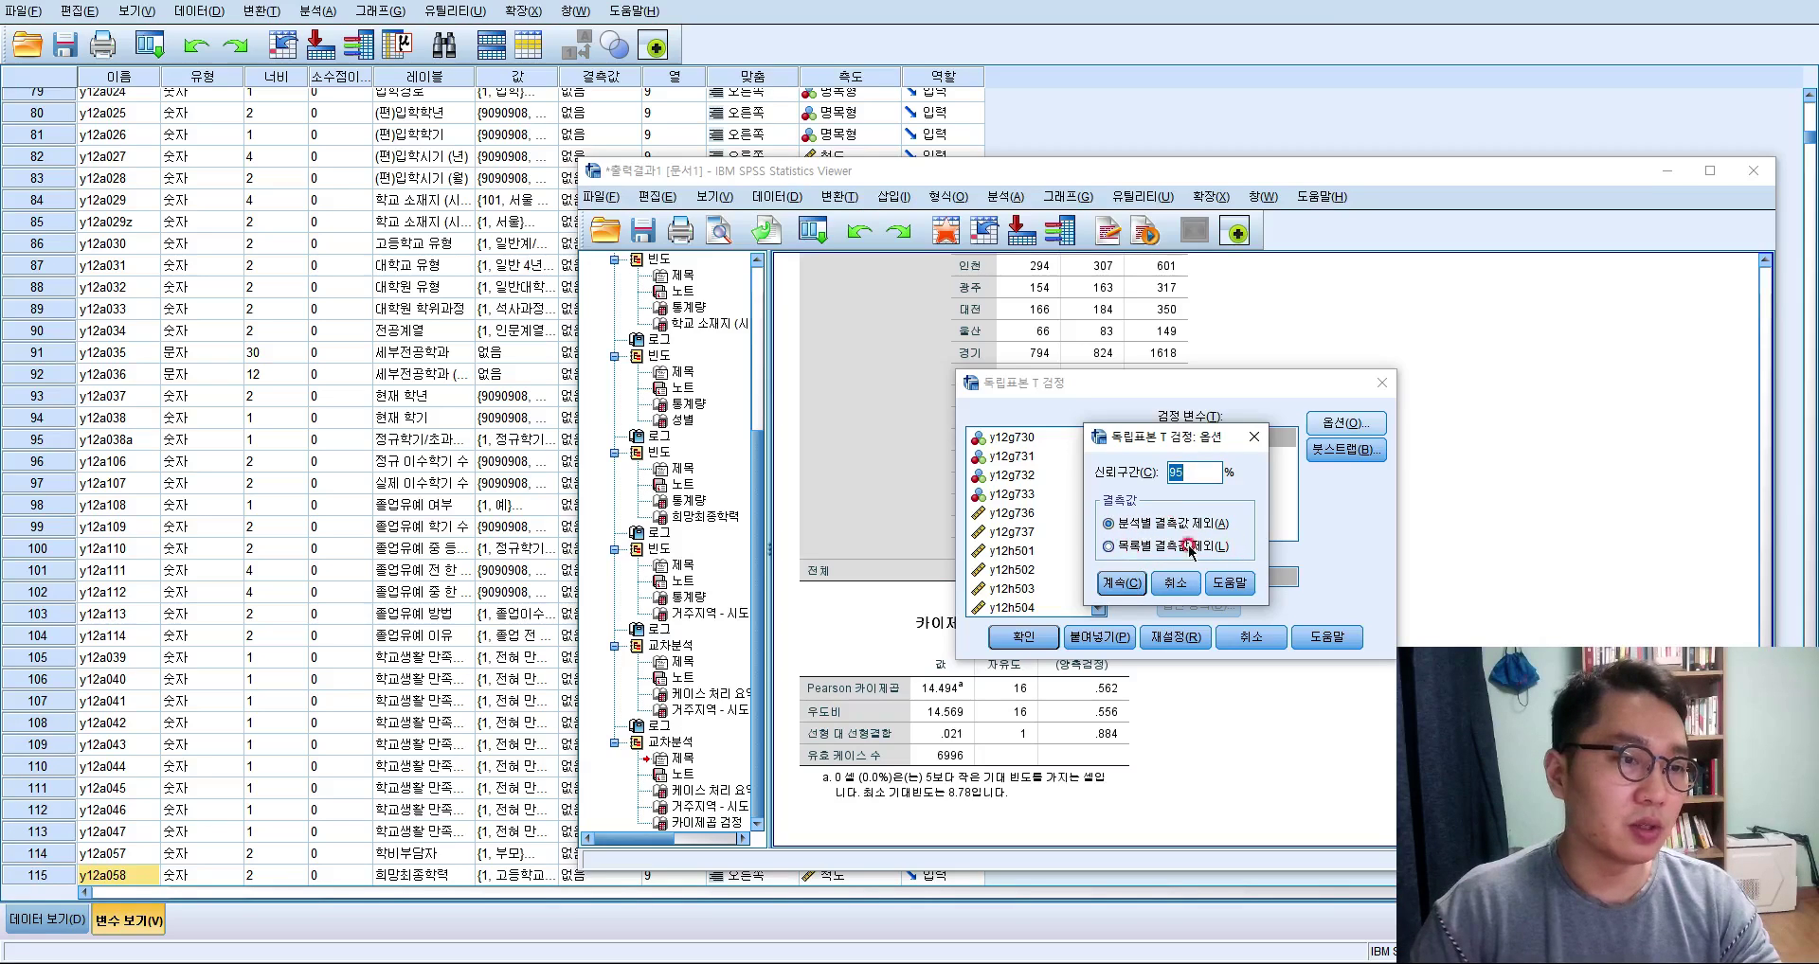
left_click(1144, 583)
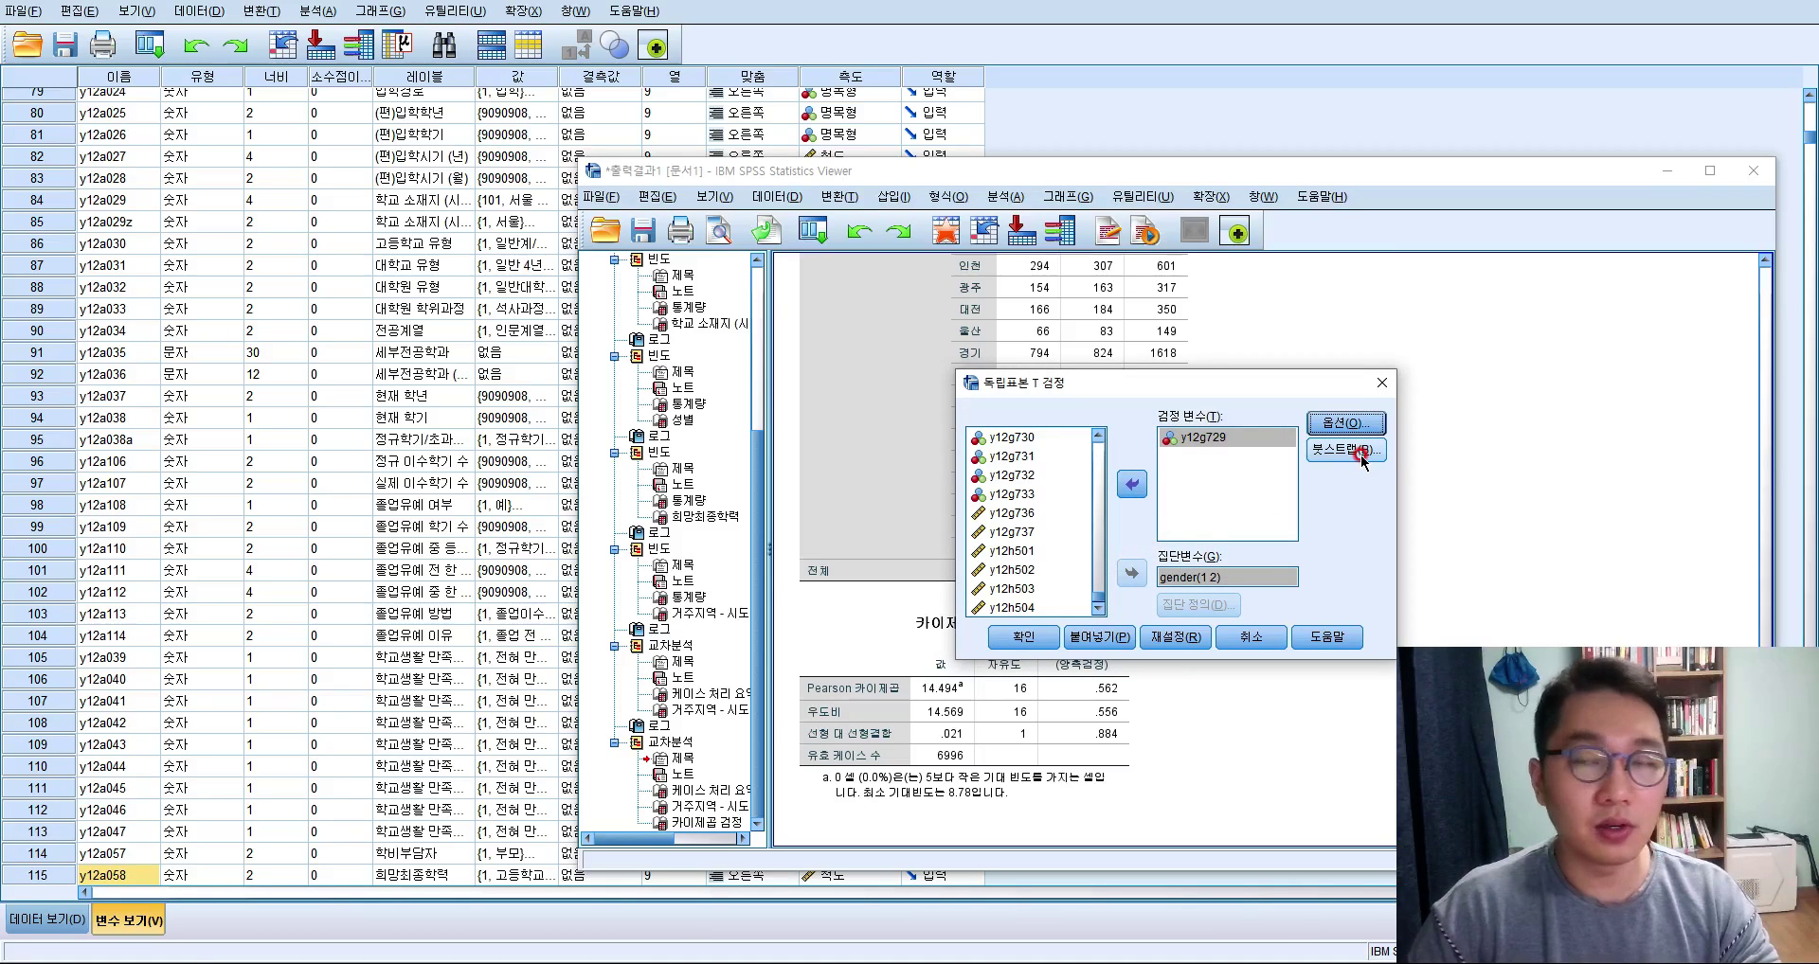
left_click(1361, 453)
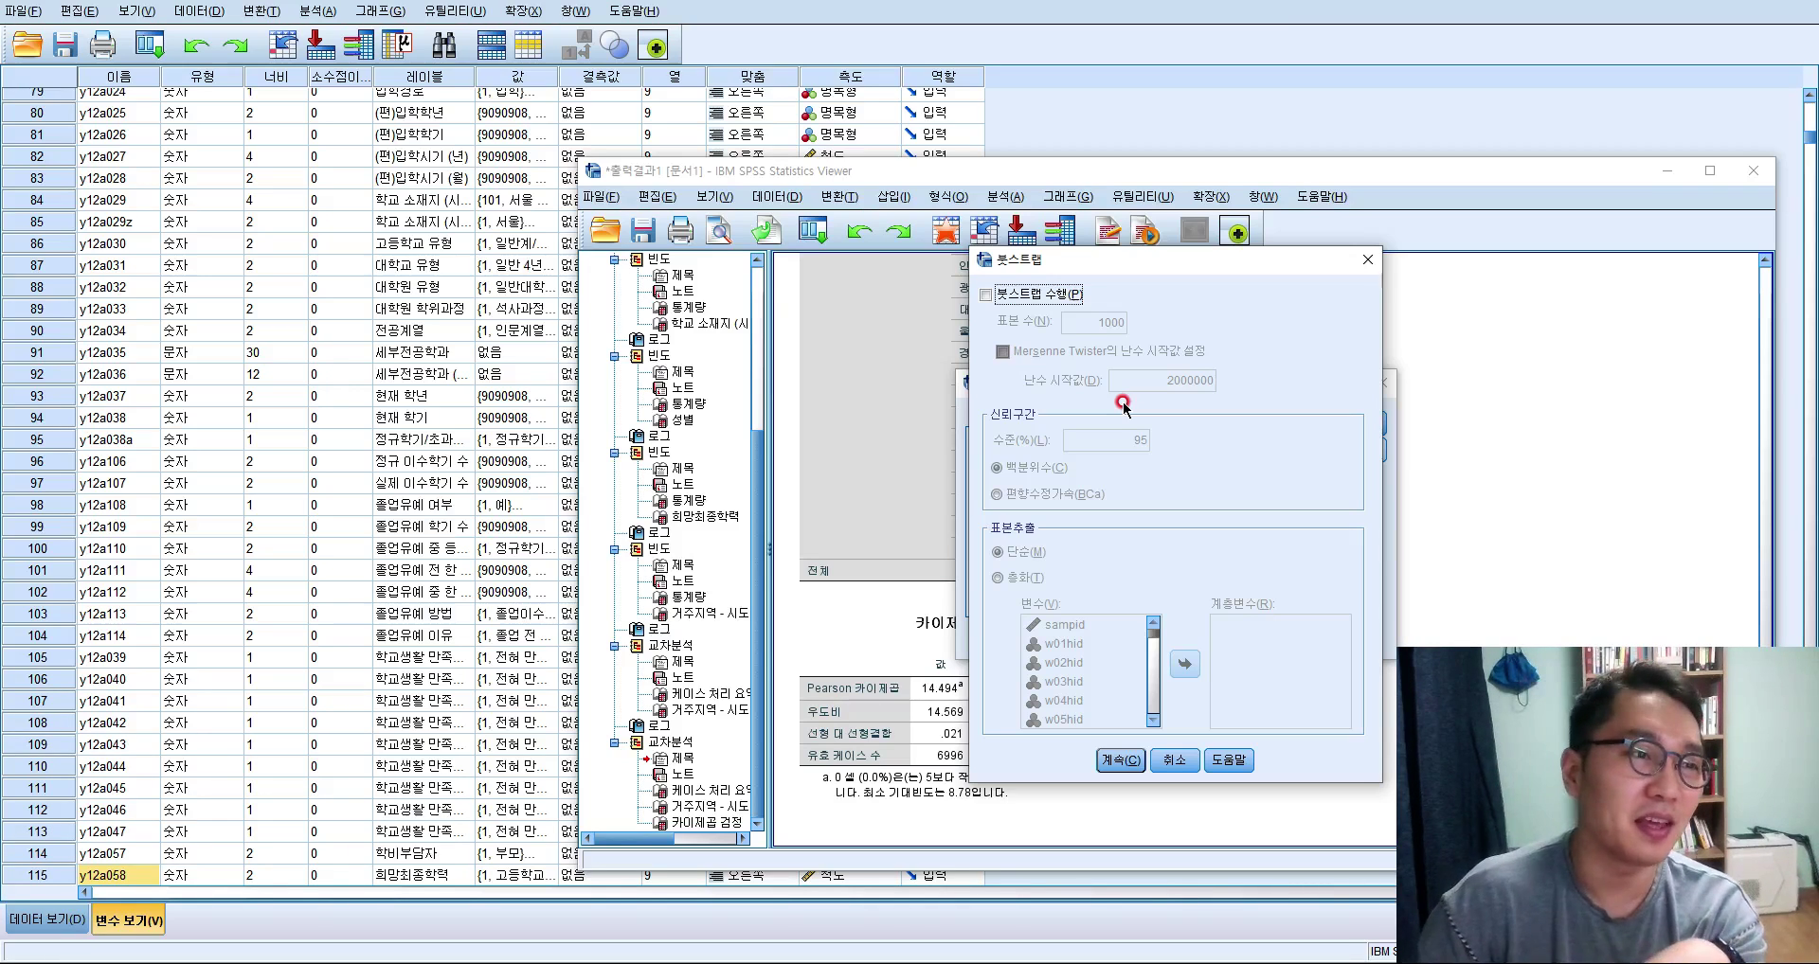
left_click(1368, 261)
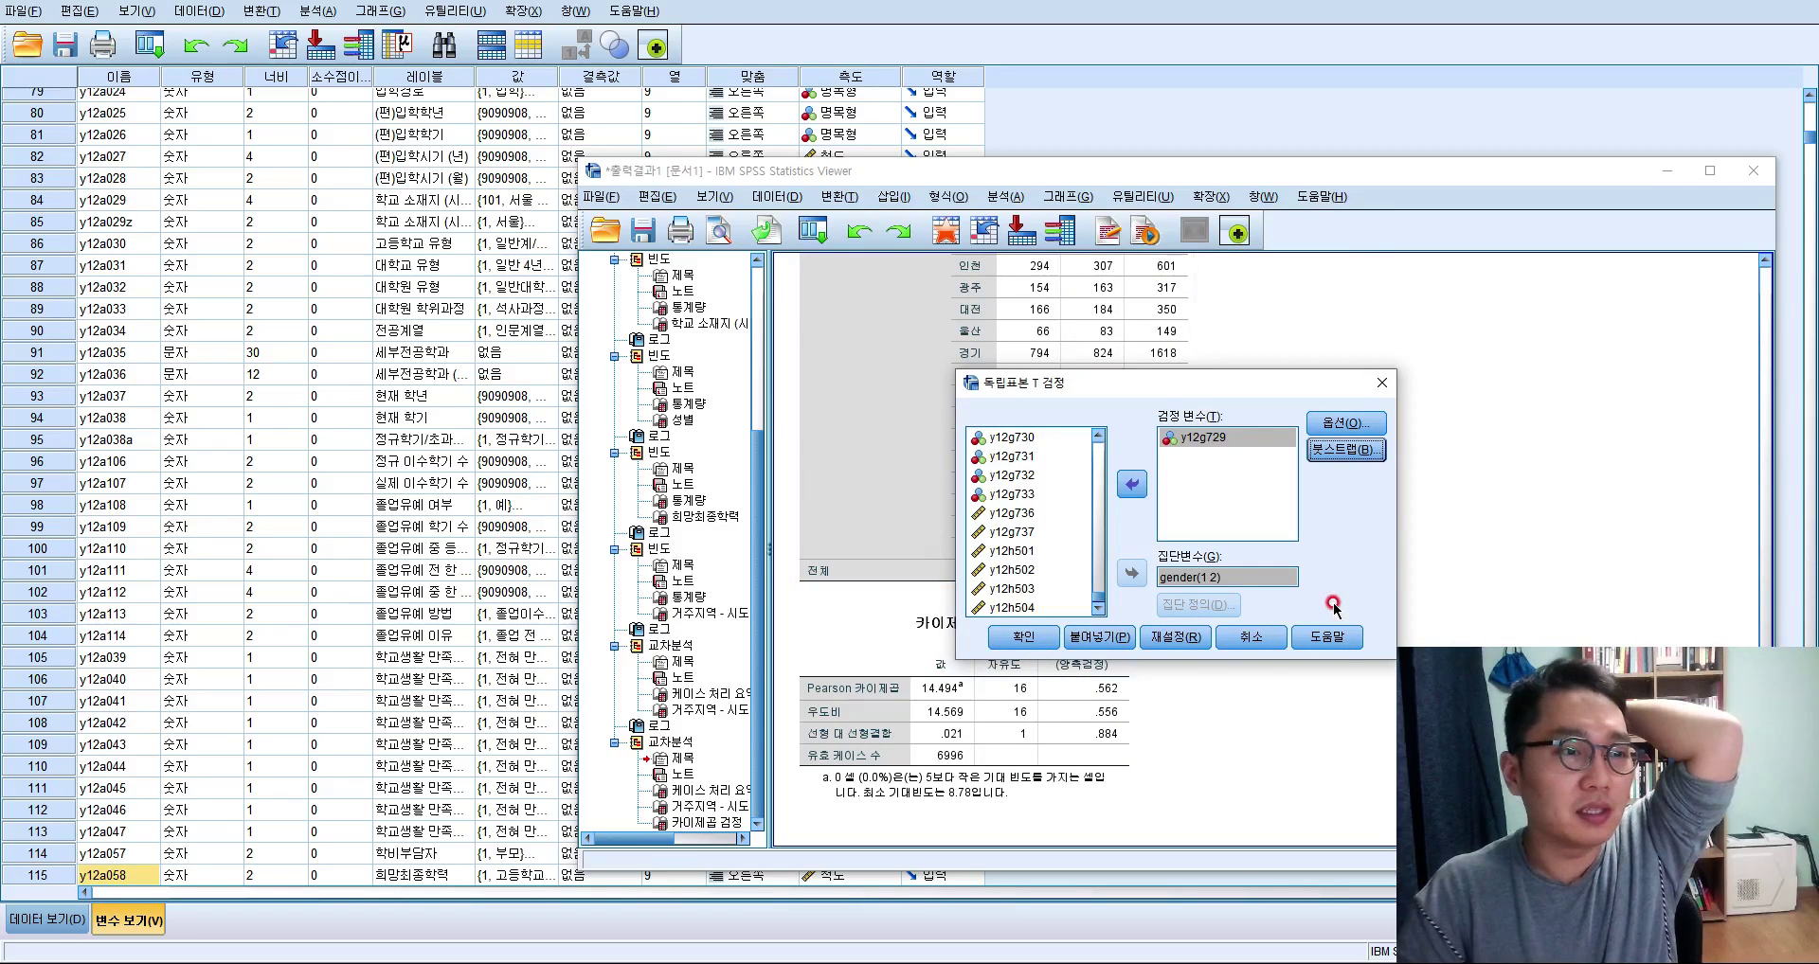
left_click(1023, 636)
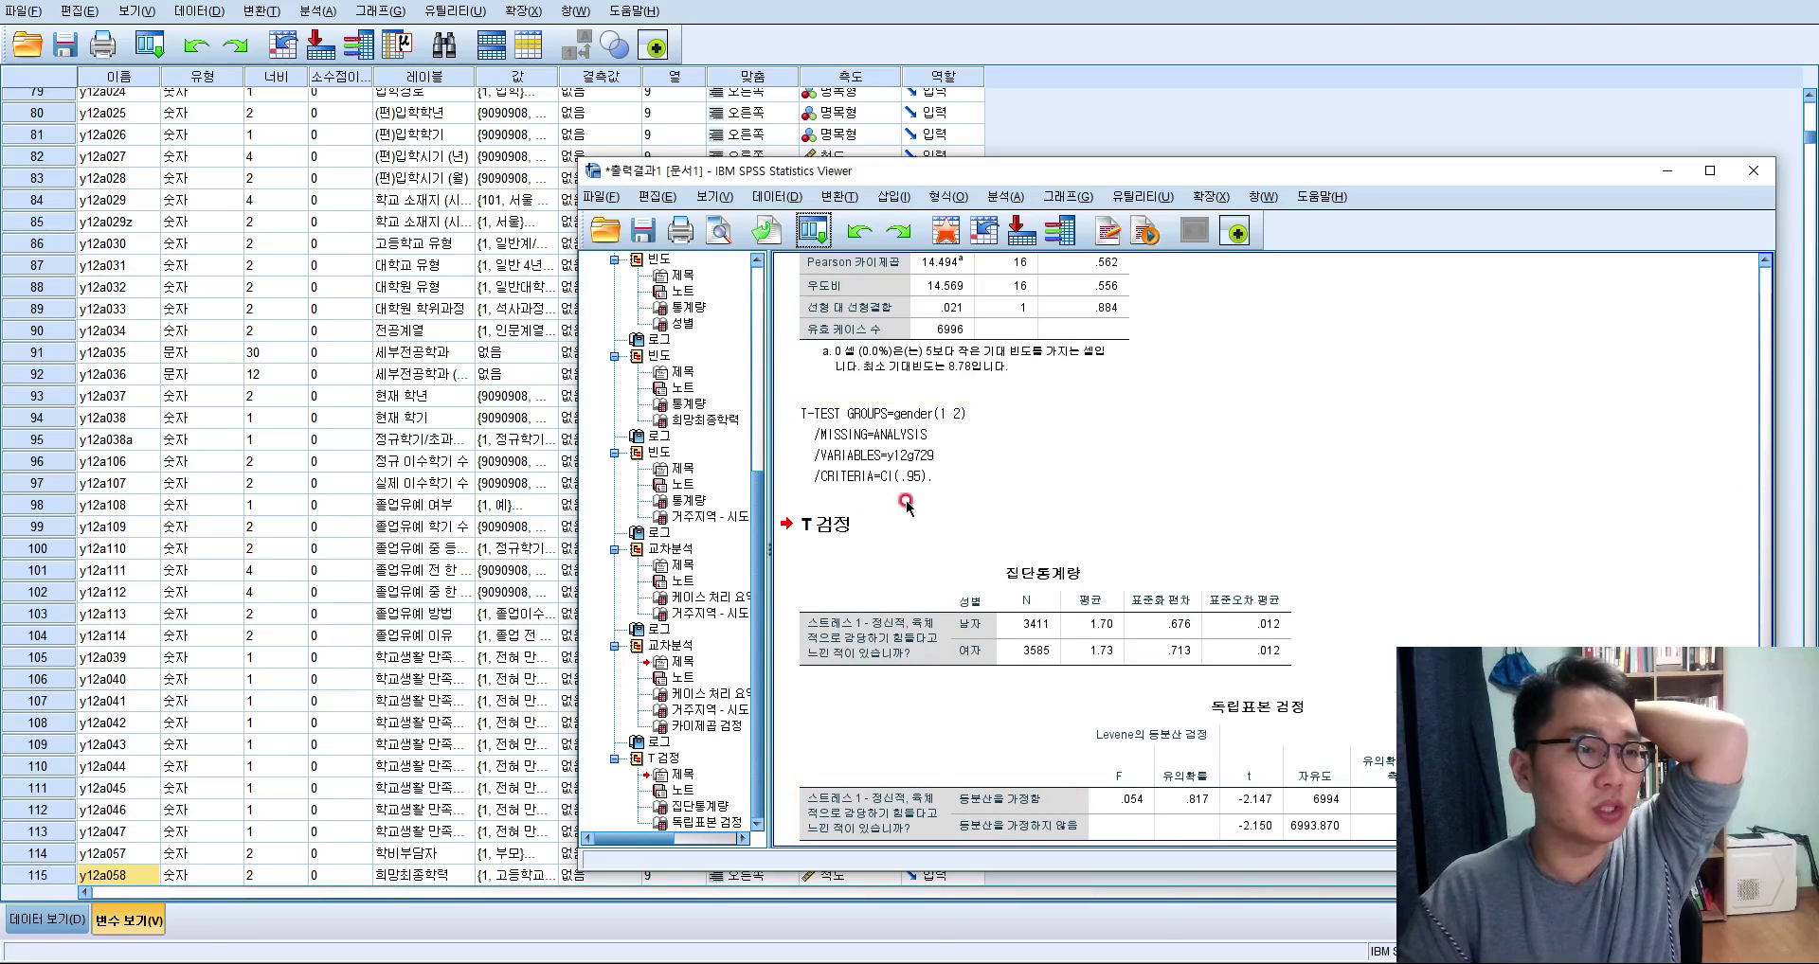
Reposition the output window and examine the t-test's 집단통계량 and 독립표본 검정 tables.
scroll(1098, 533, "down", 1)
left_click(1098, 548)
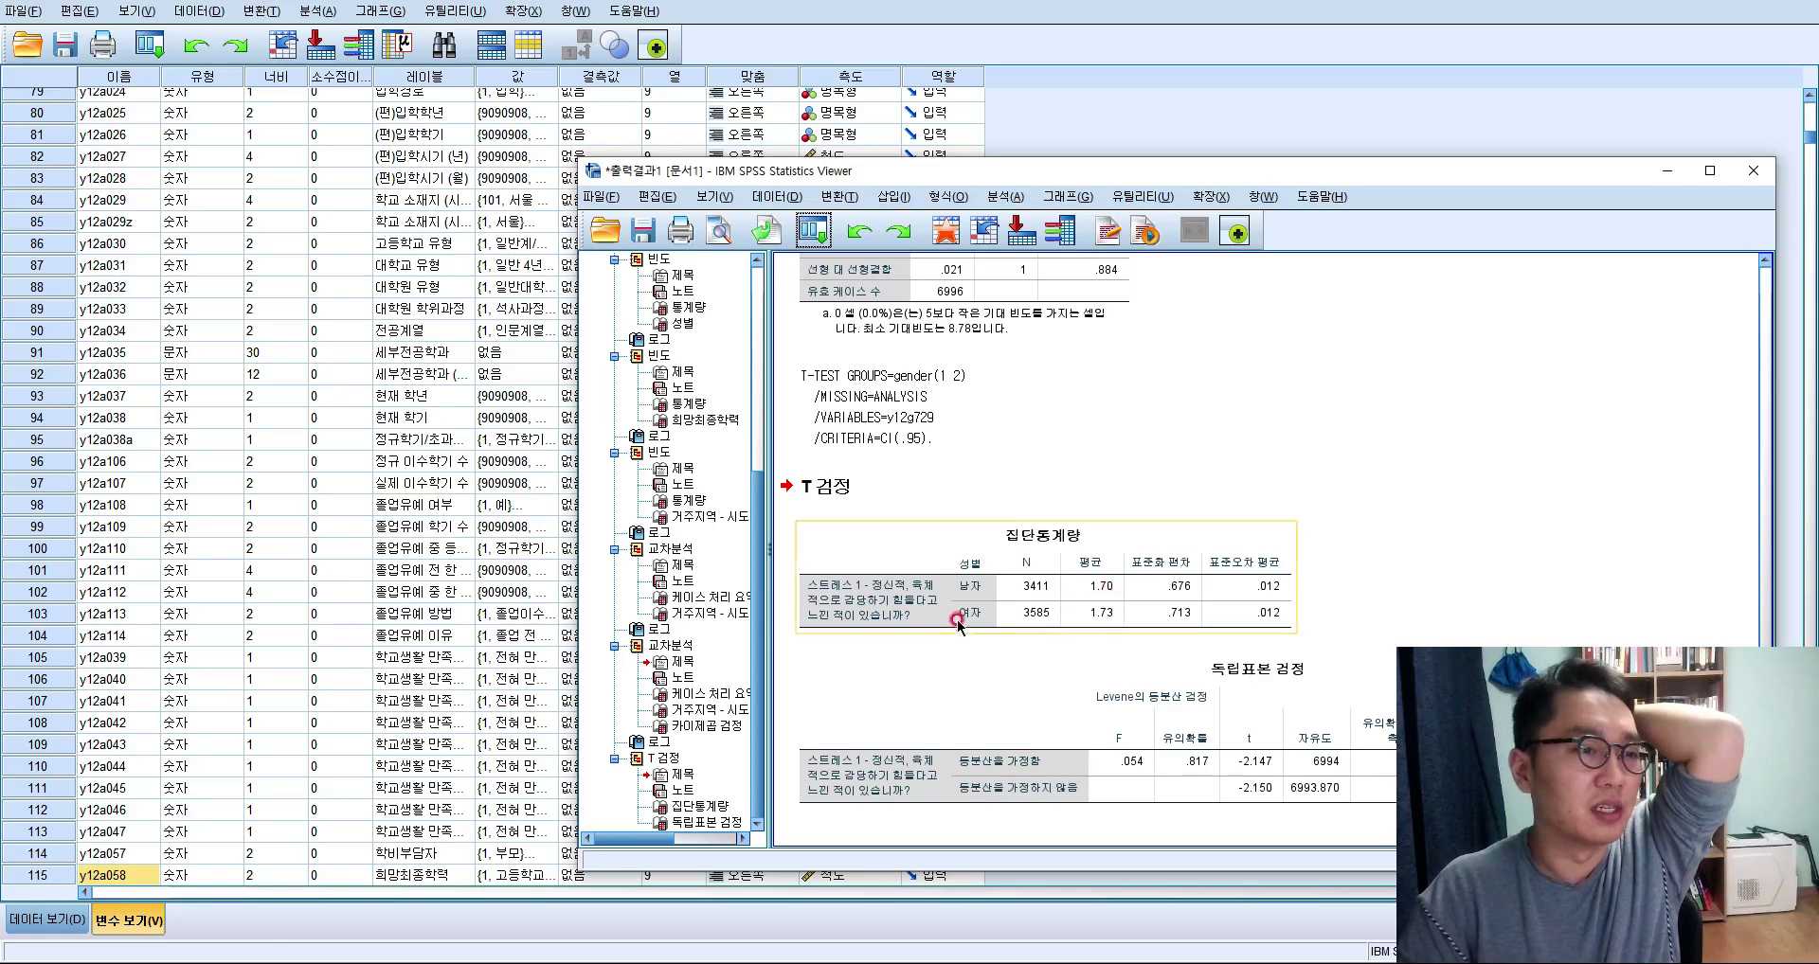
left_click(1110, 638)
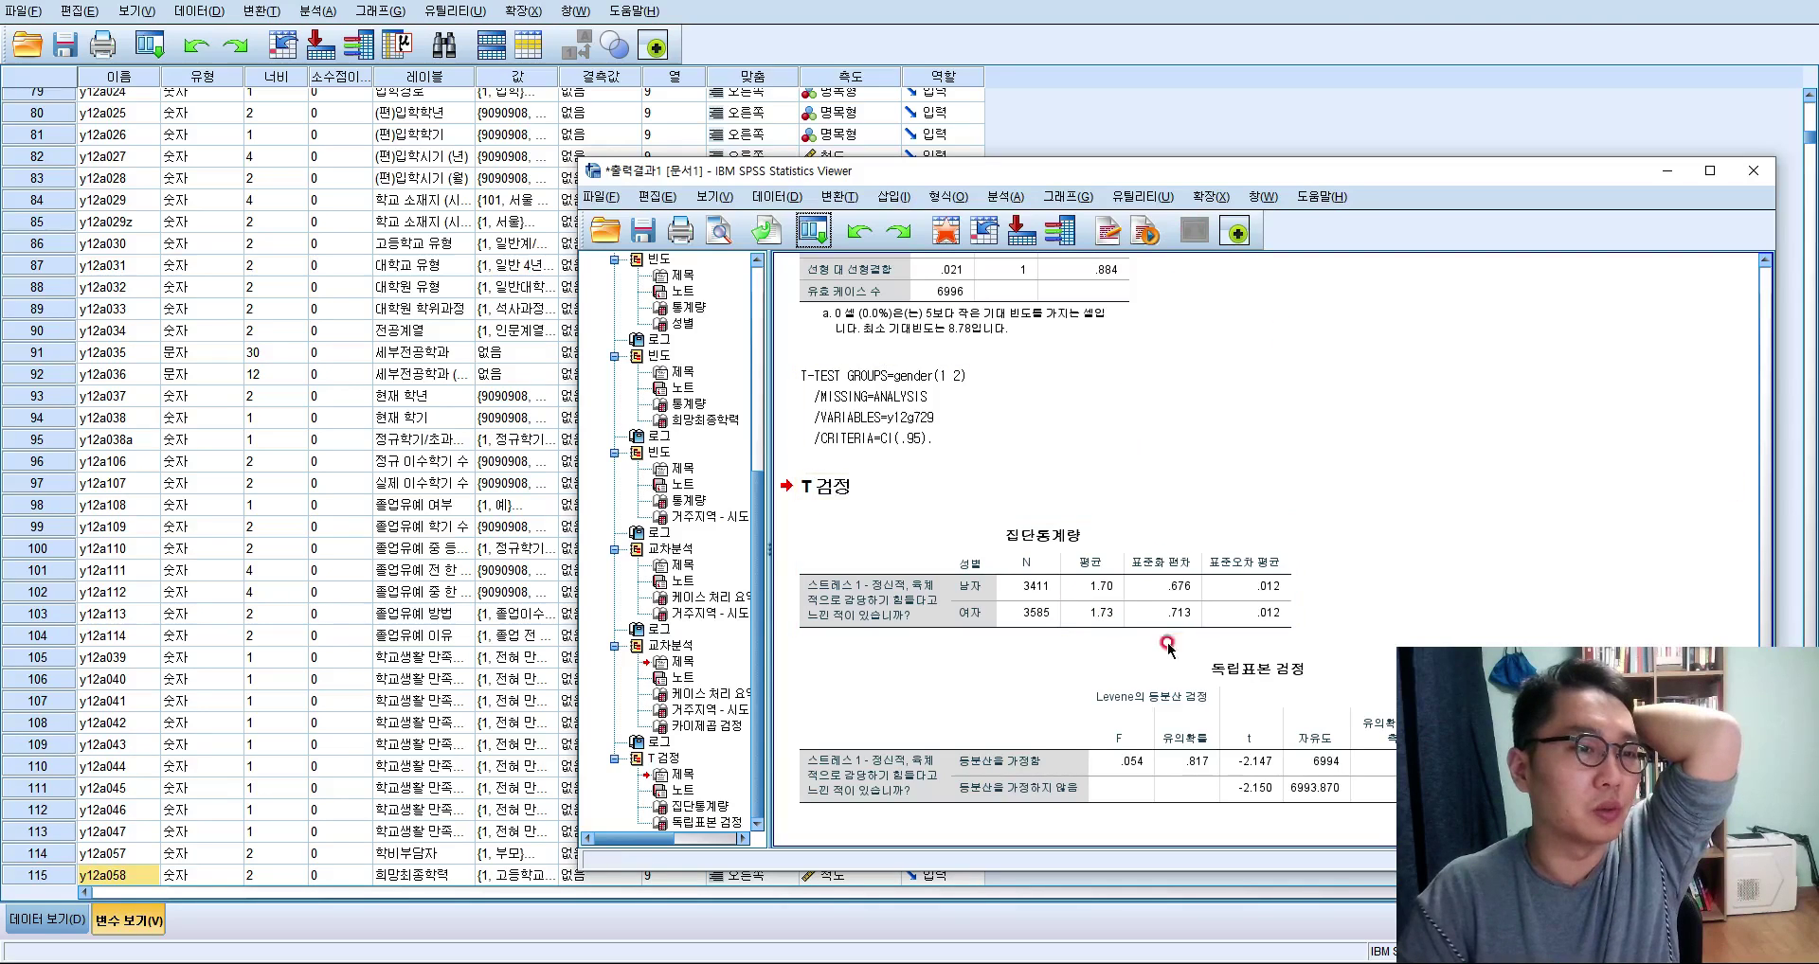
left_click(1196, 180)
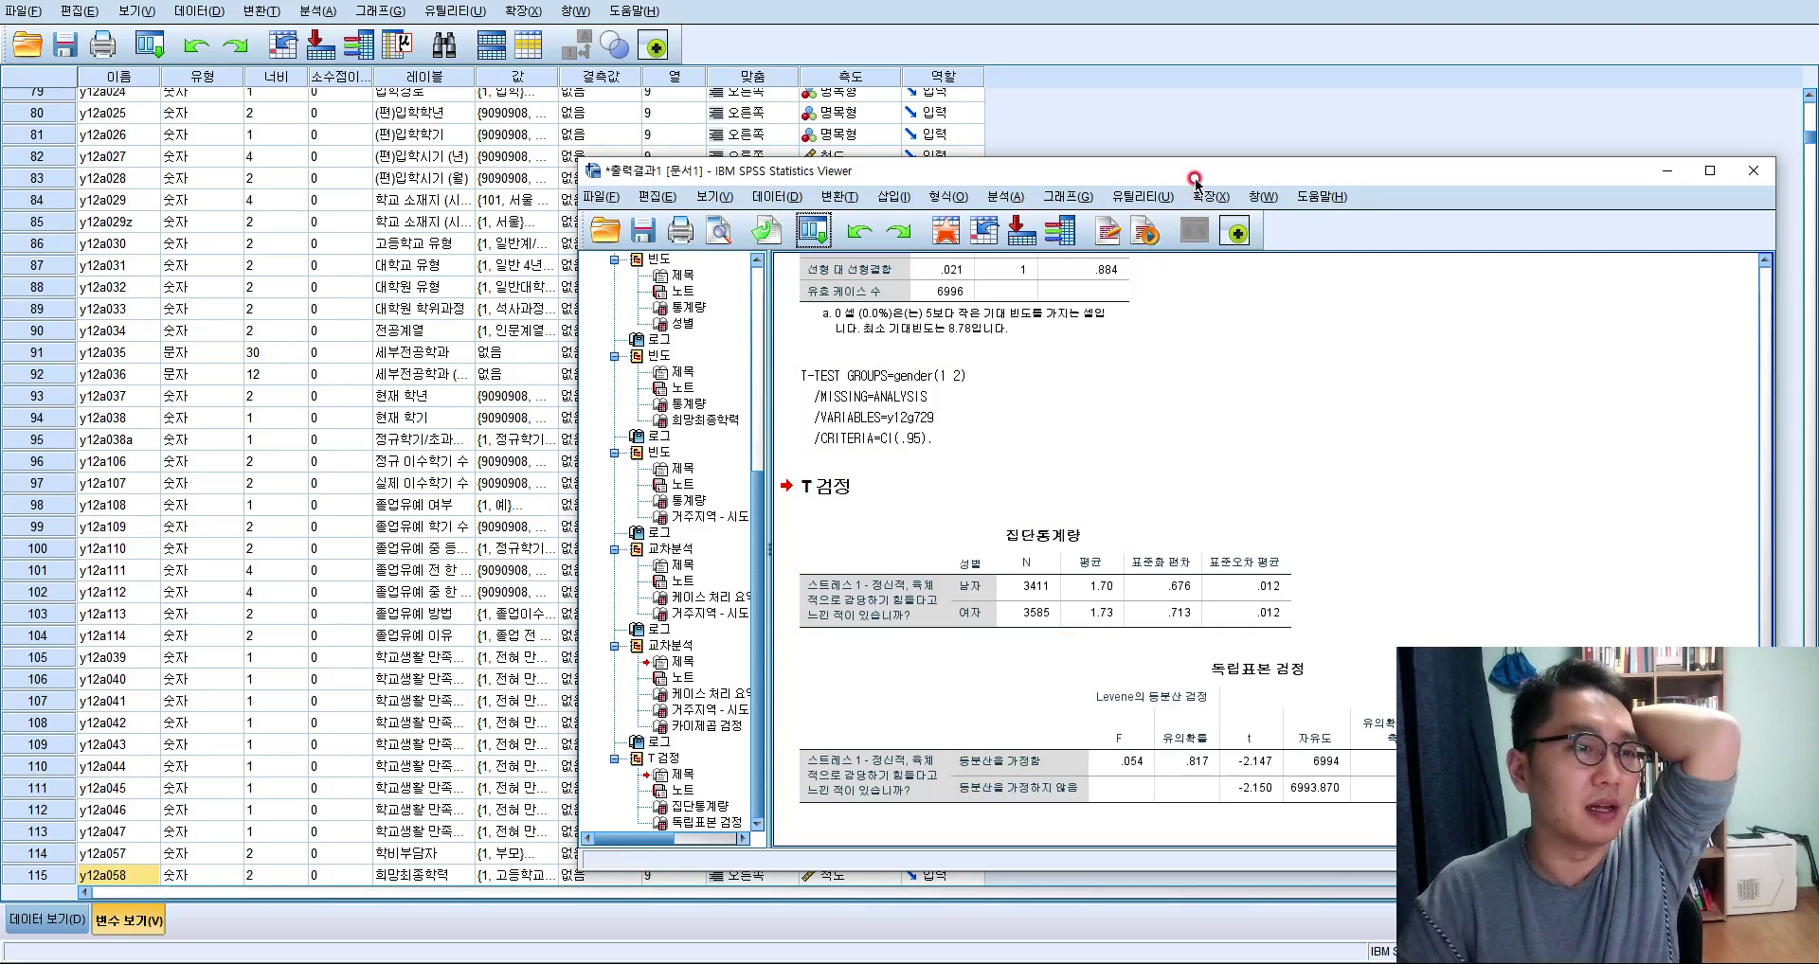
left_click_drag(1195, 180, 804, 92)
left_click(843, 731)
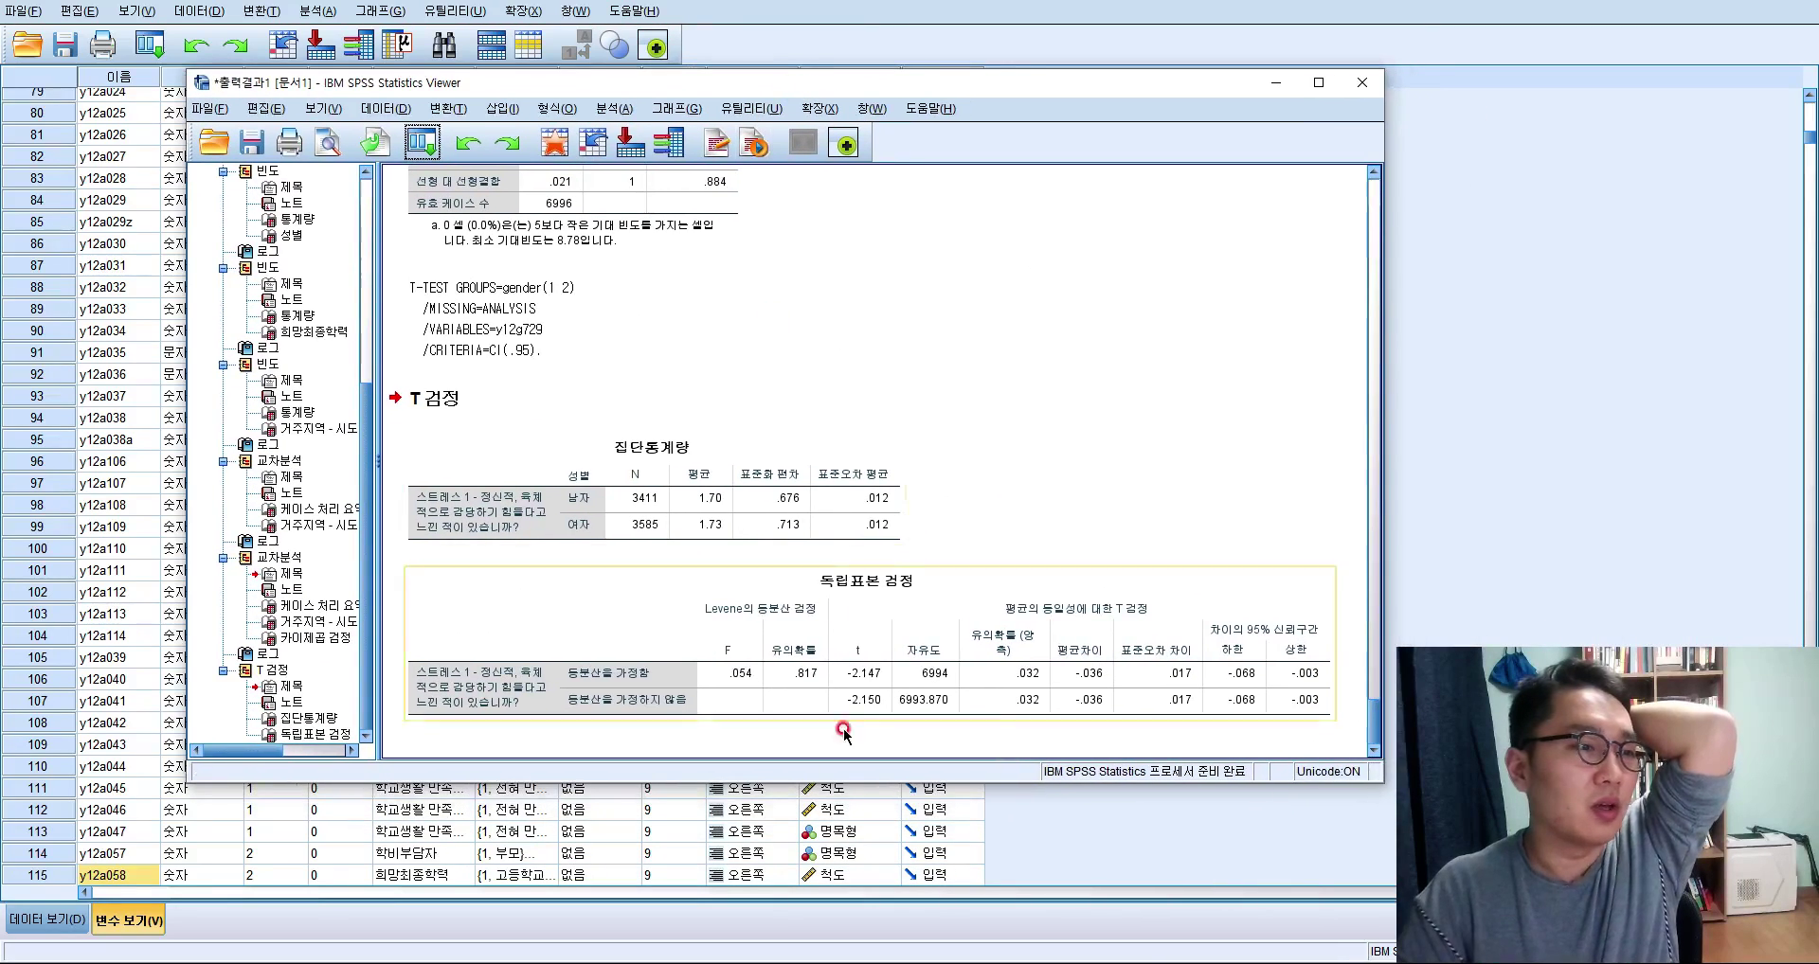
left_click(826, 742)
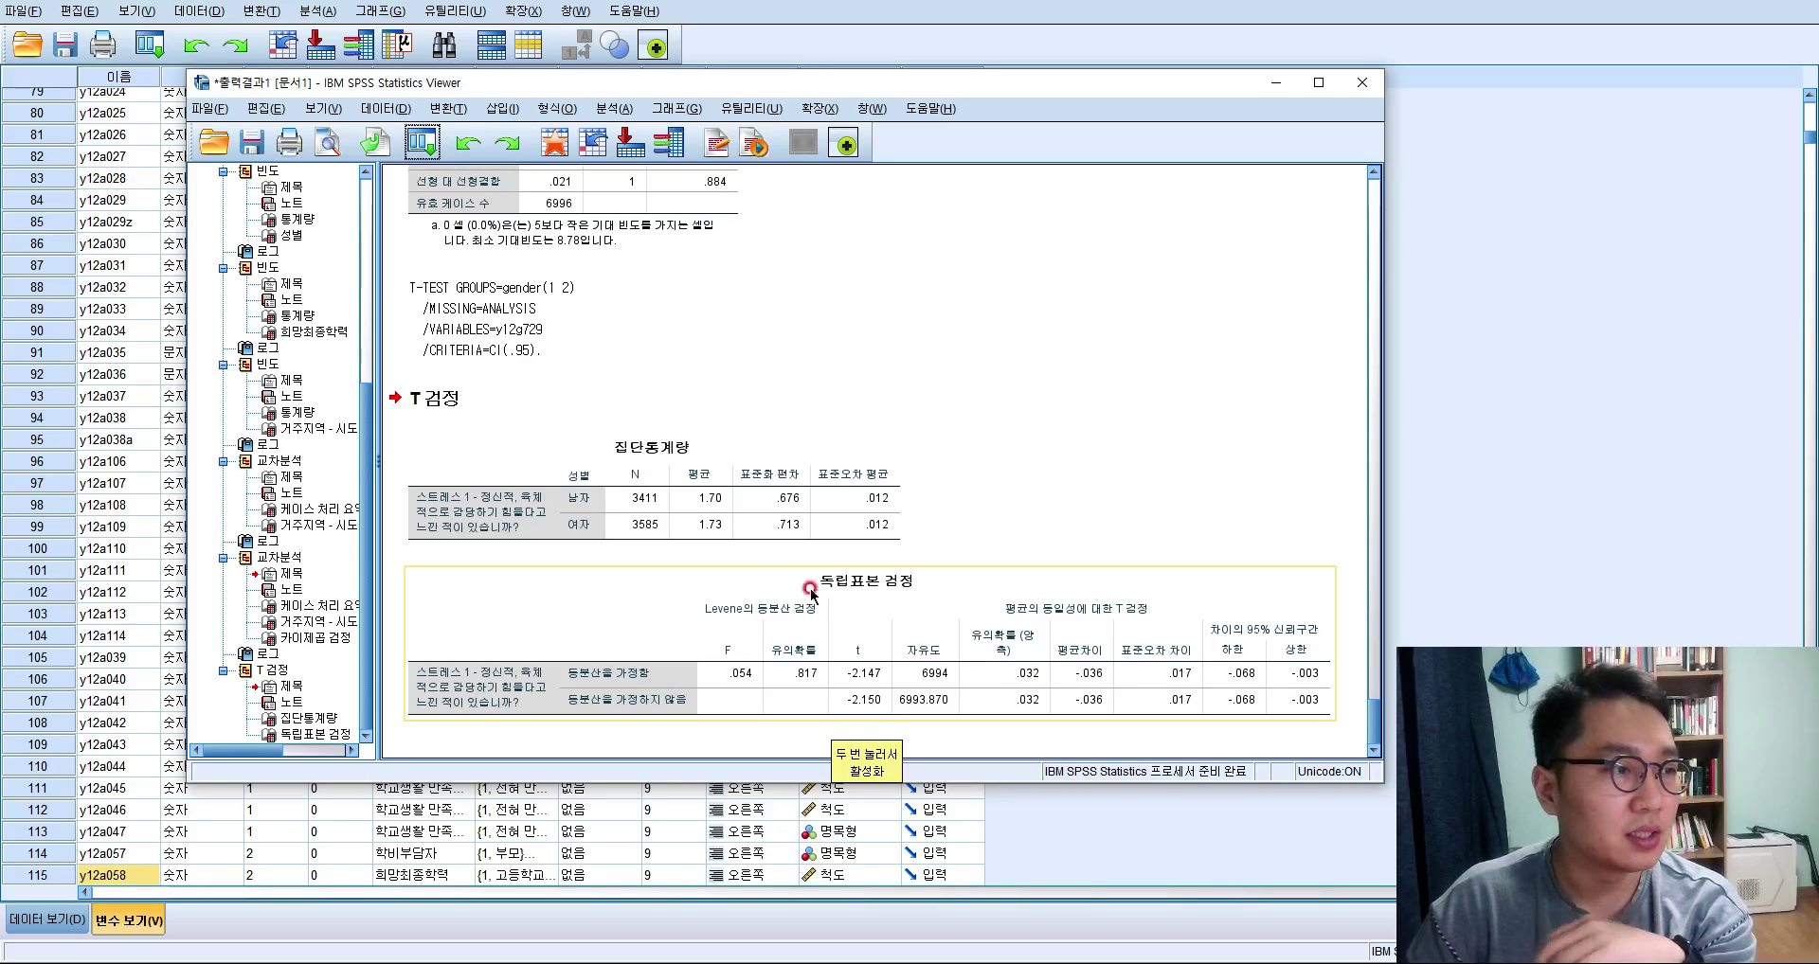
left_click(727, 535)
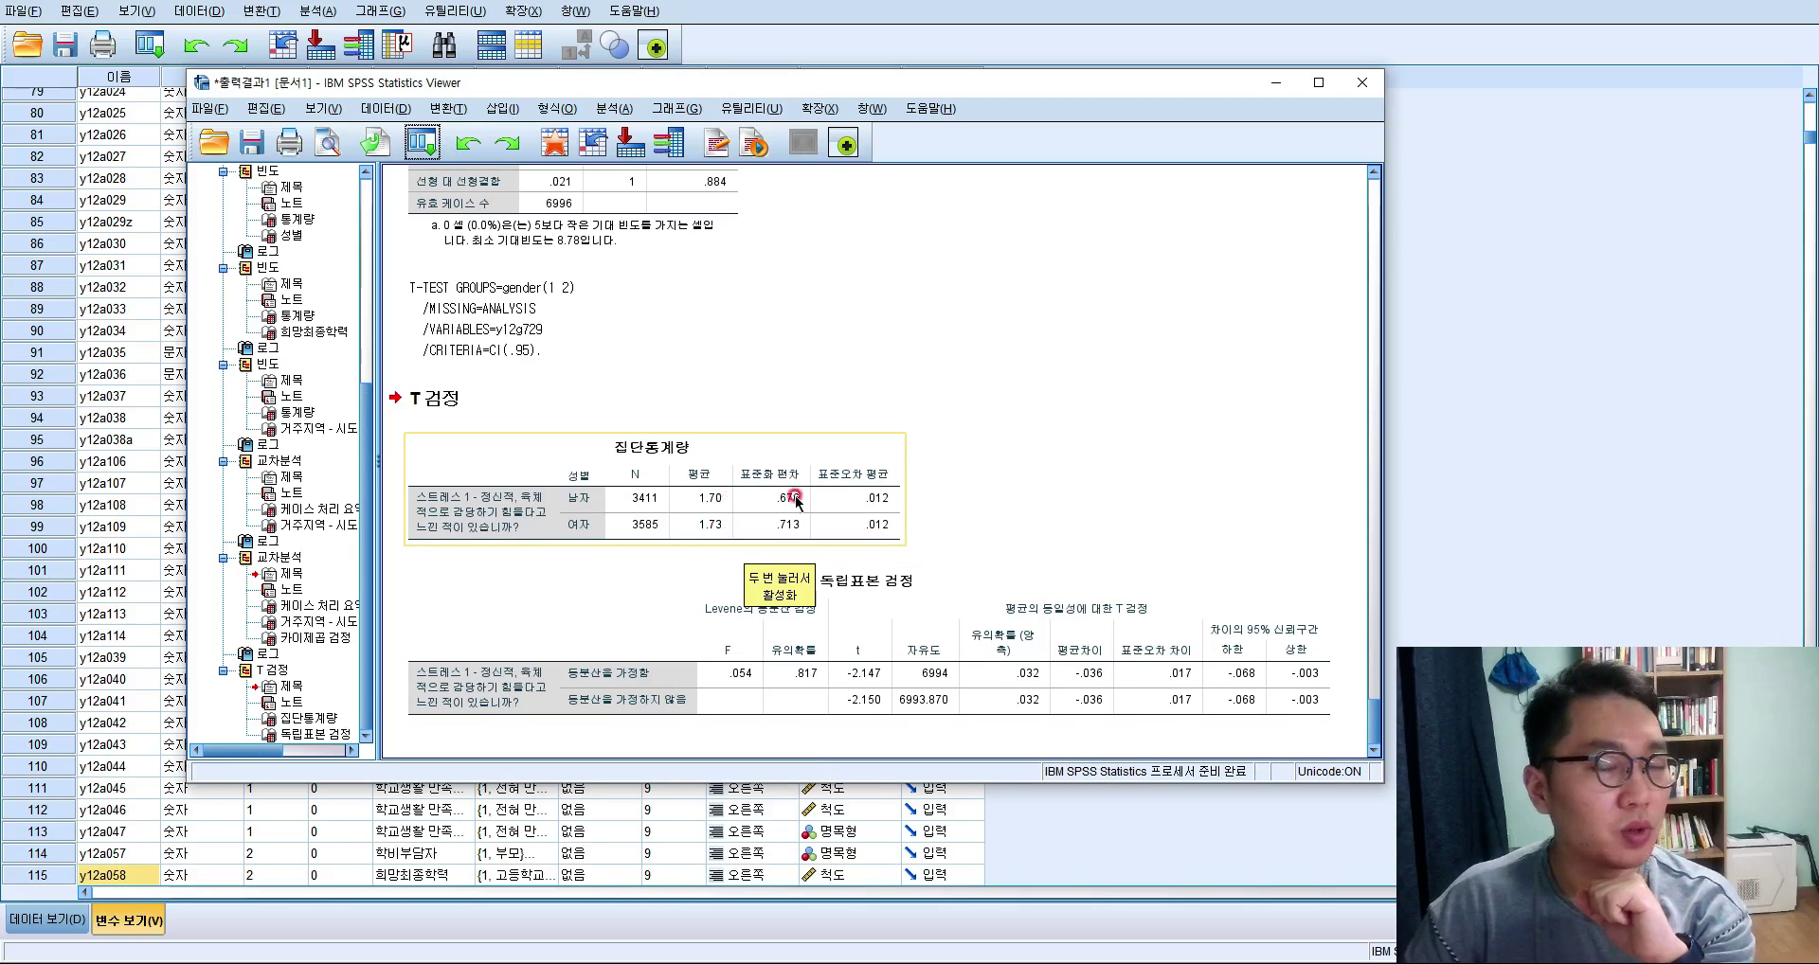
left_click(1003, 460)
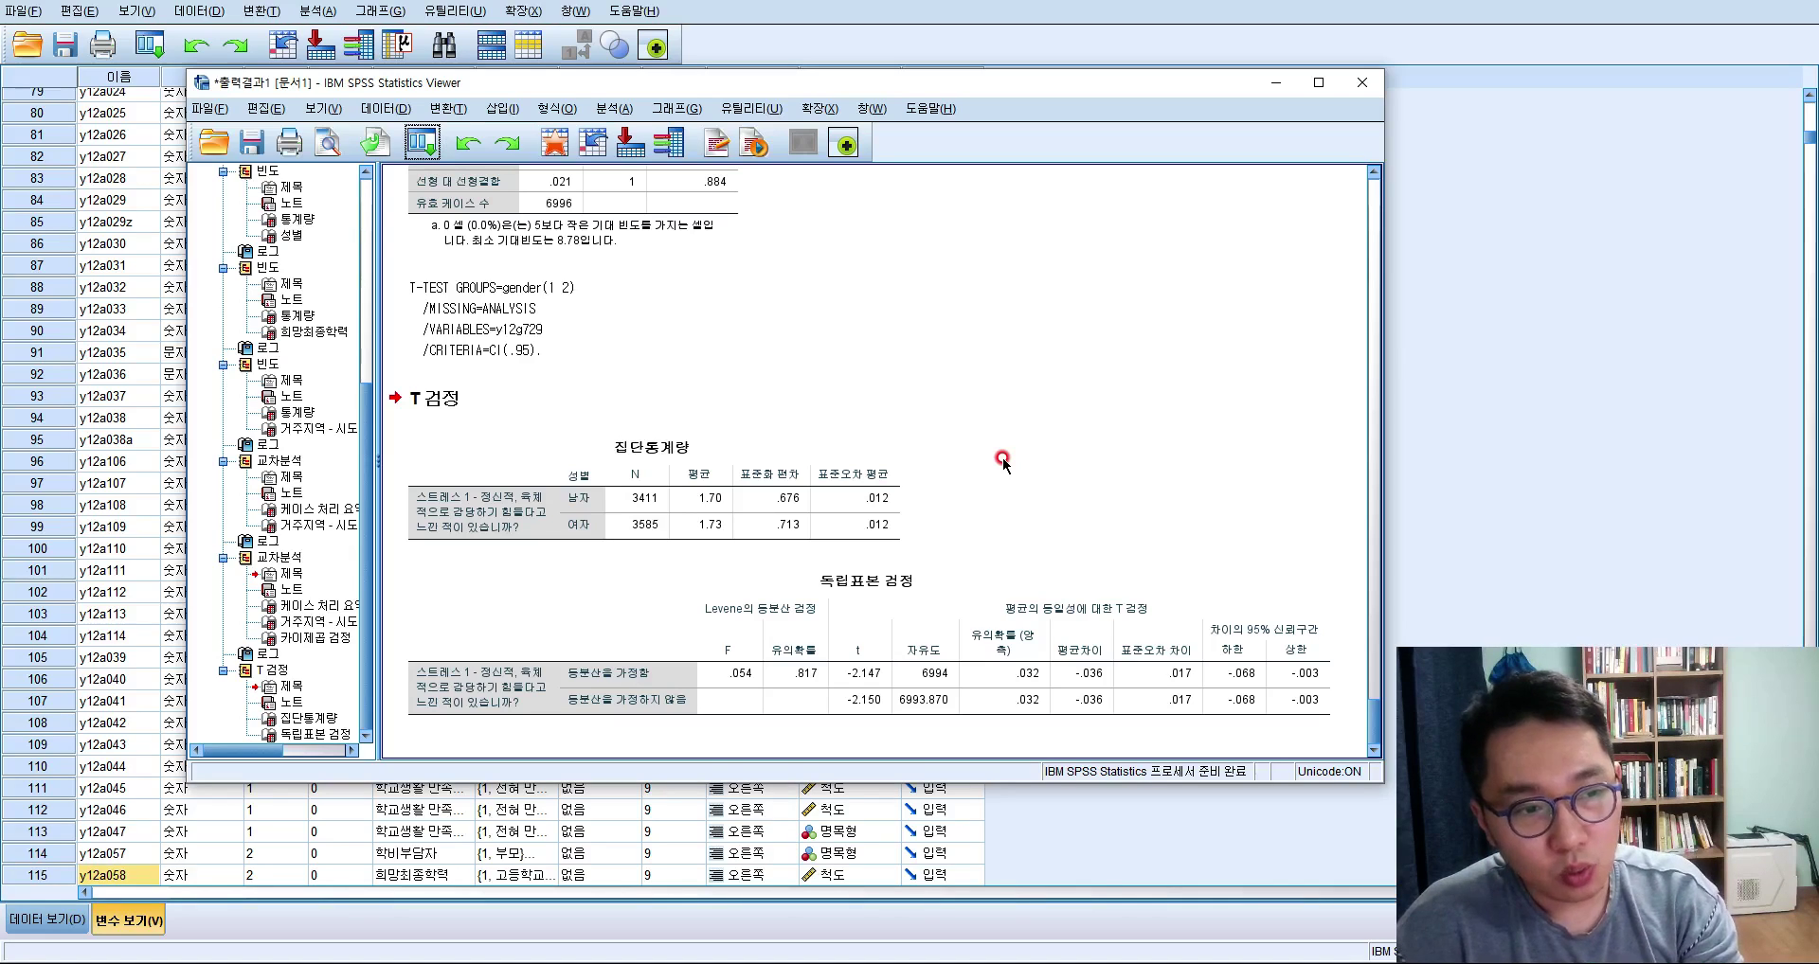
Examine the Levene and mean-equality results in the 독립표본 검정 table of the t-test output.
left_click(1081, 610)
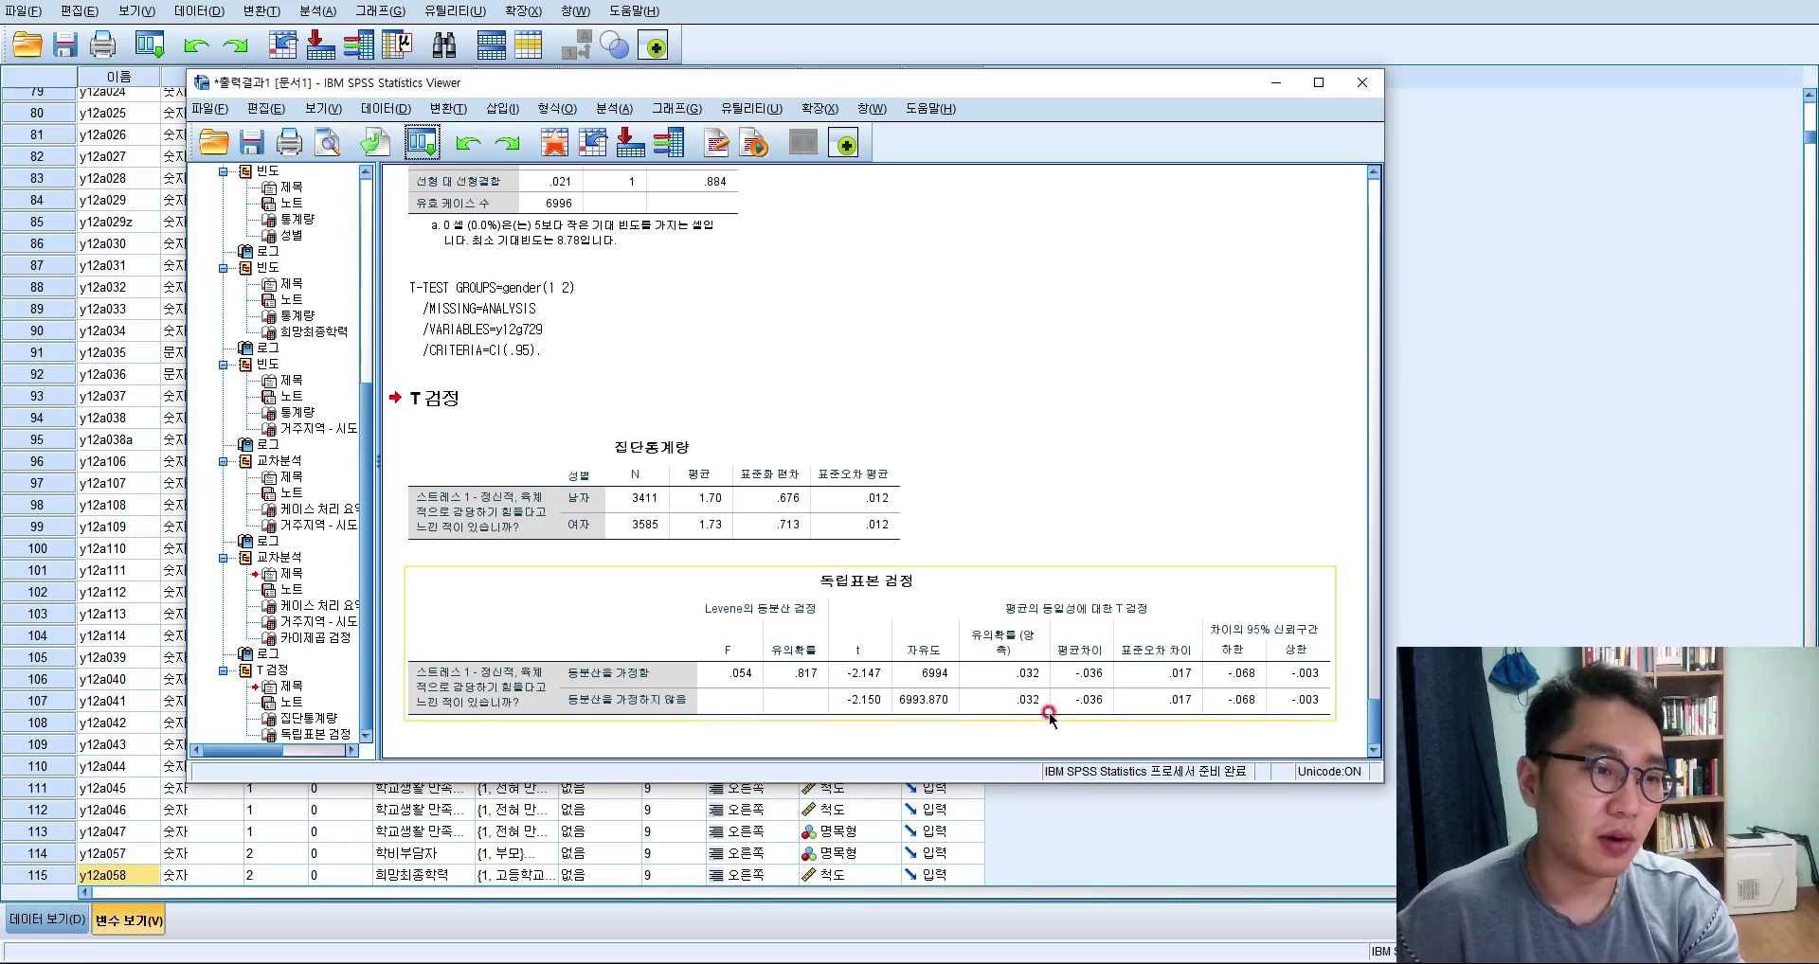
left_click(1042, 747)
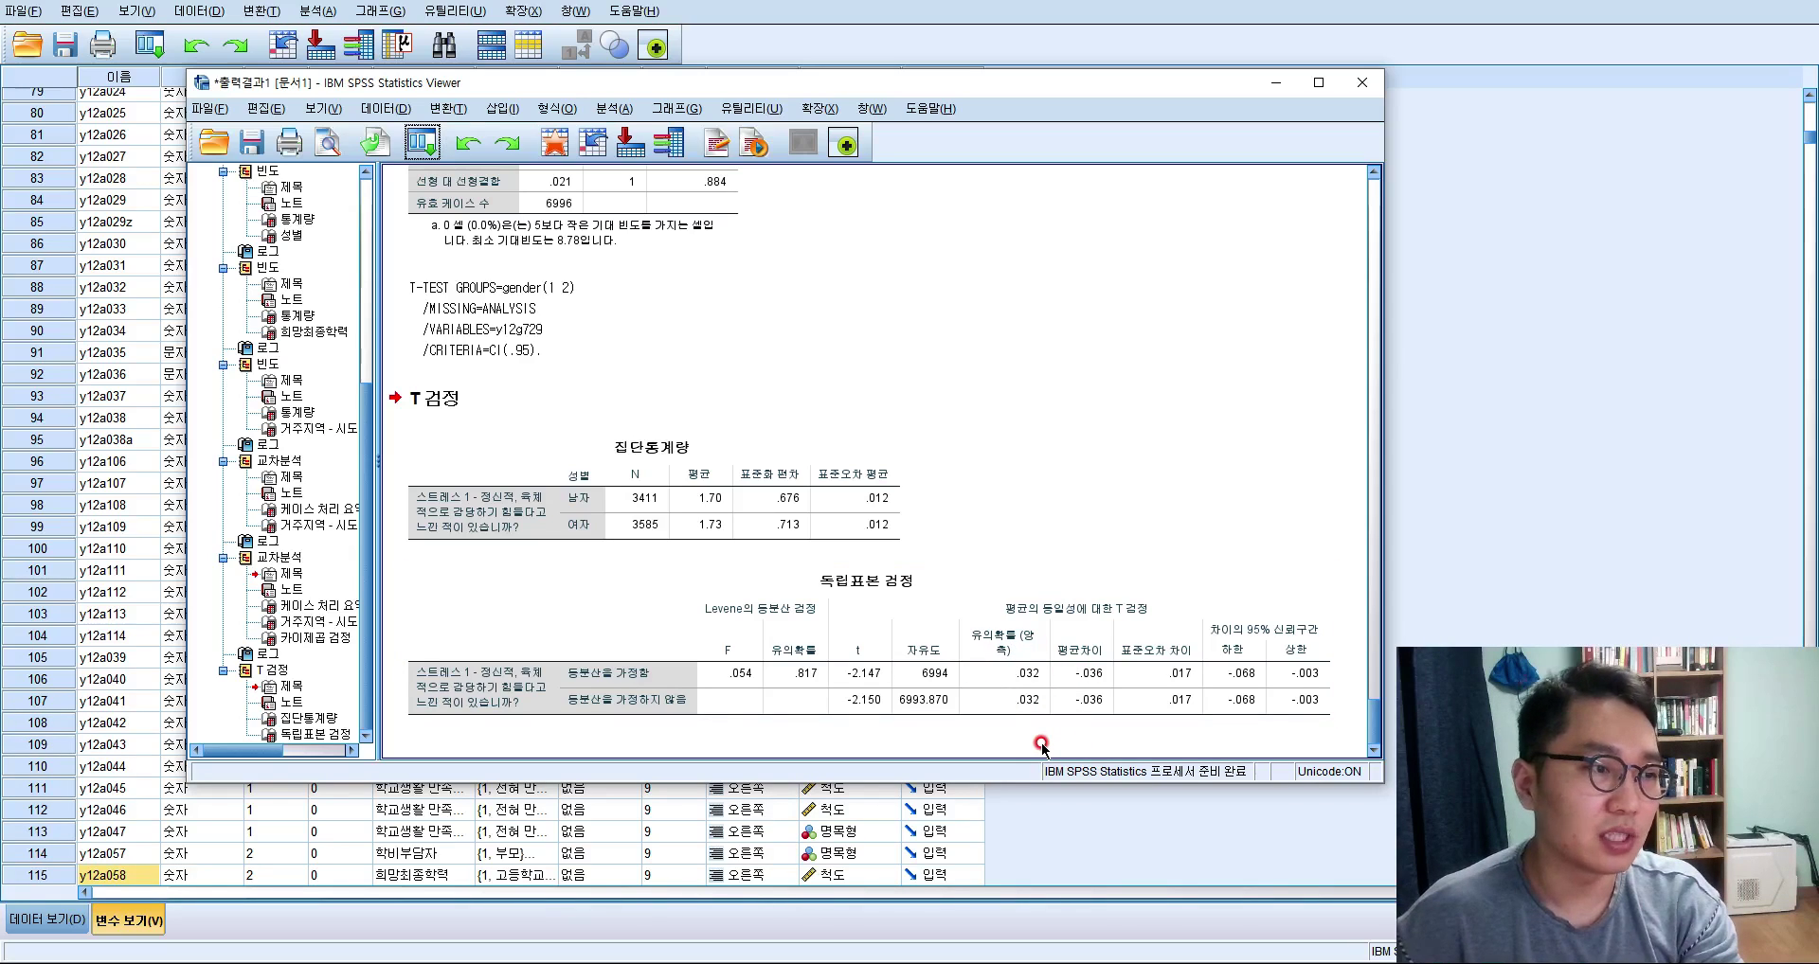
left_click(1023, 614)
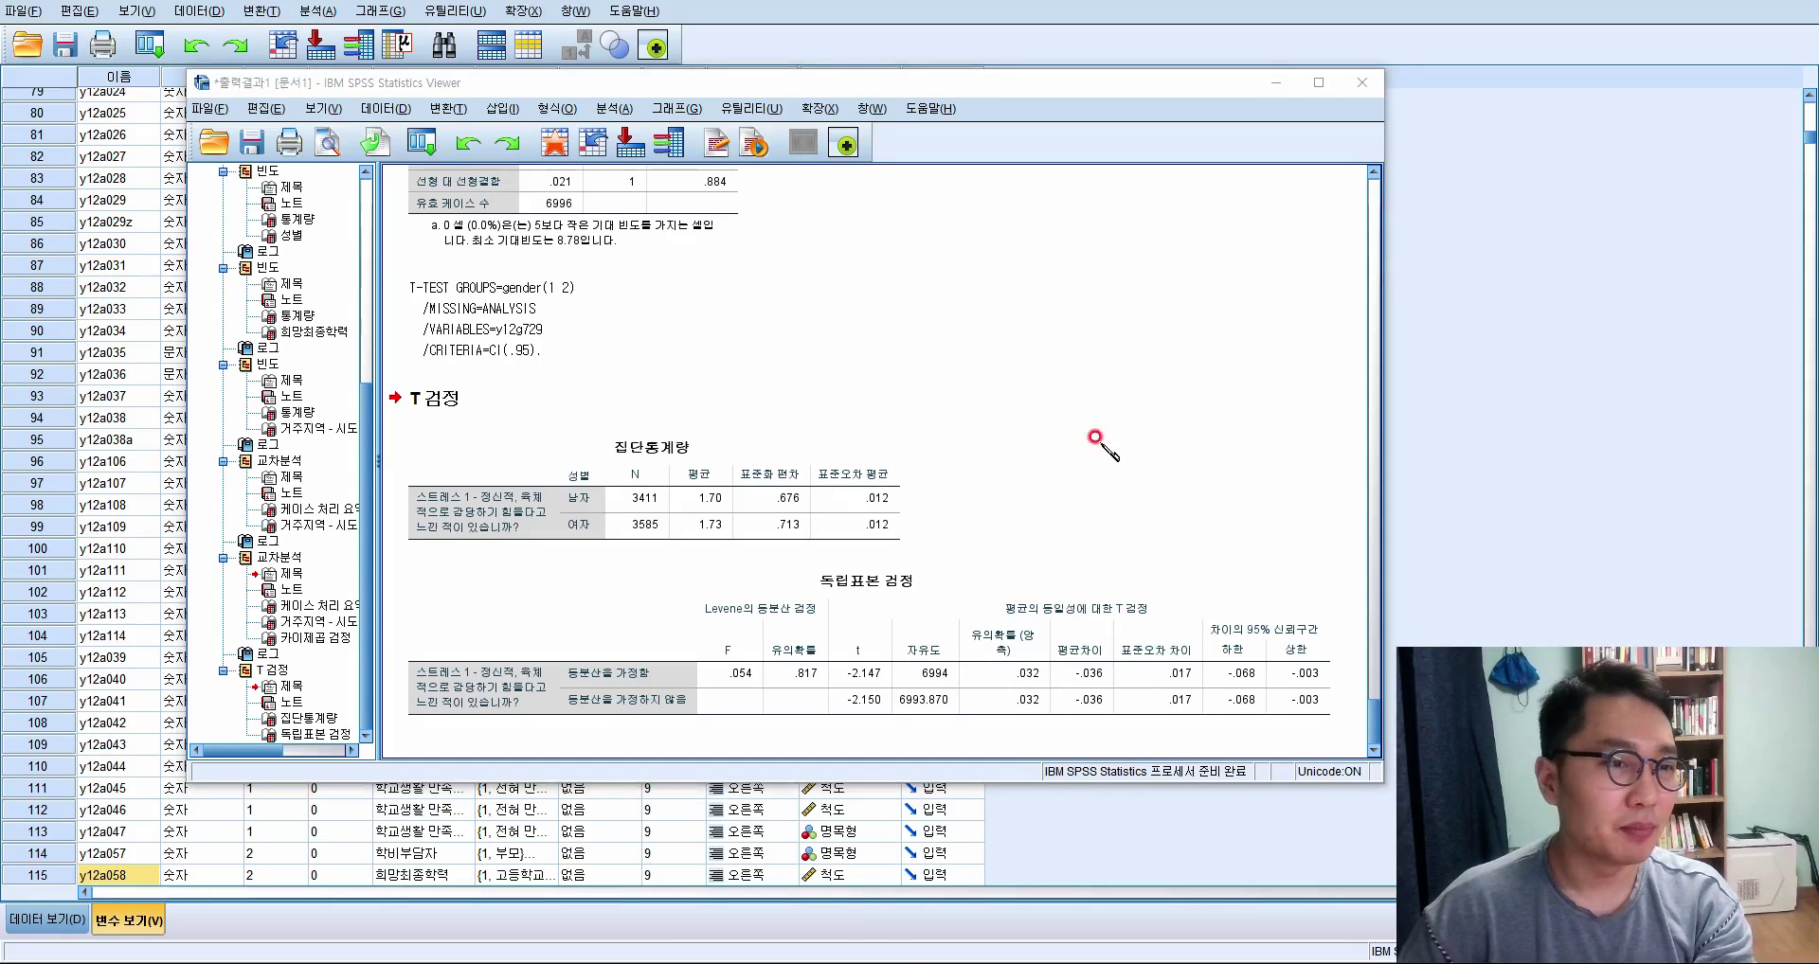
mouse_move(1096, 446)
left_mouse_down()
mouse_move(1120, 375)
mouse_move(1124, 453)
mouse_move(1208, 442)
left_mouse_up()
left_click_drag(1182, 303, 1012, 478)
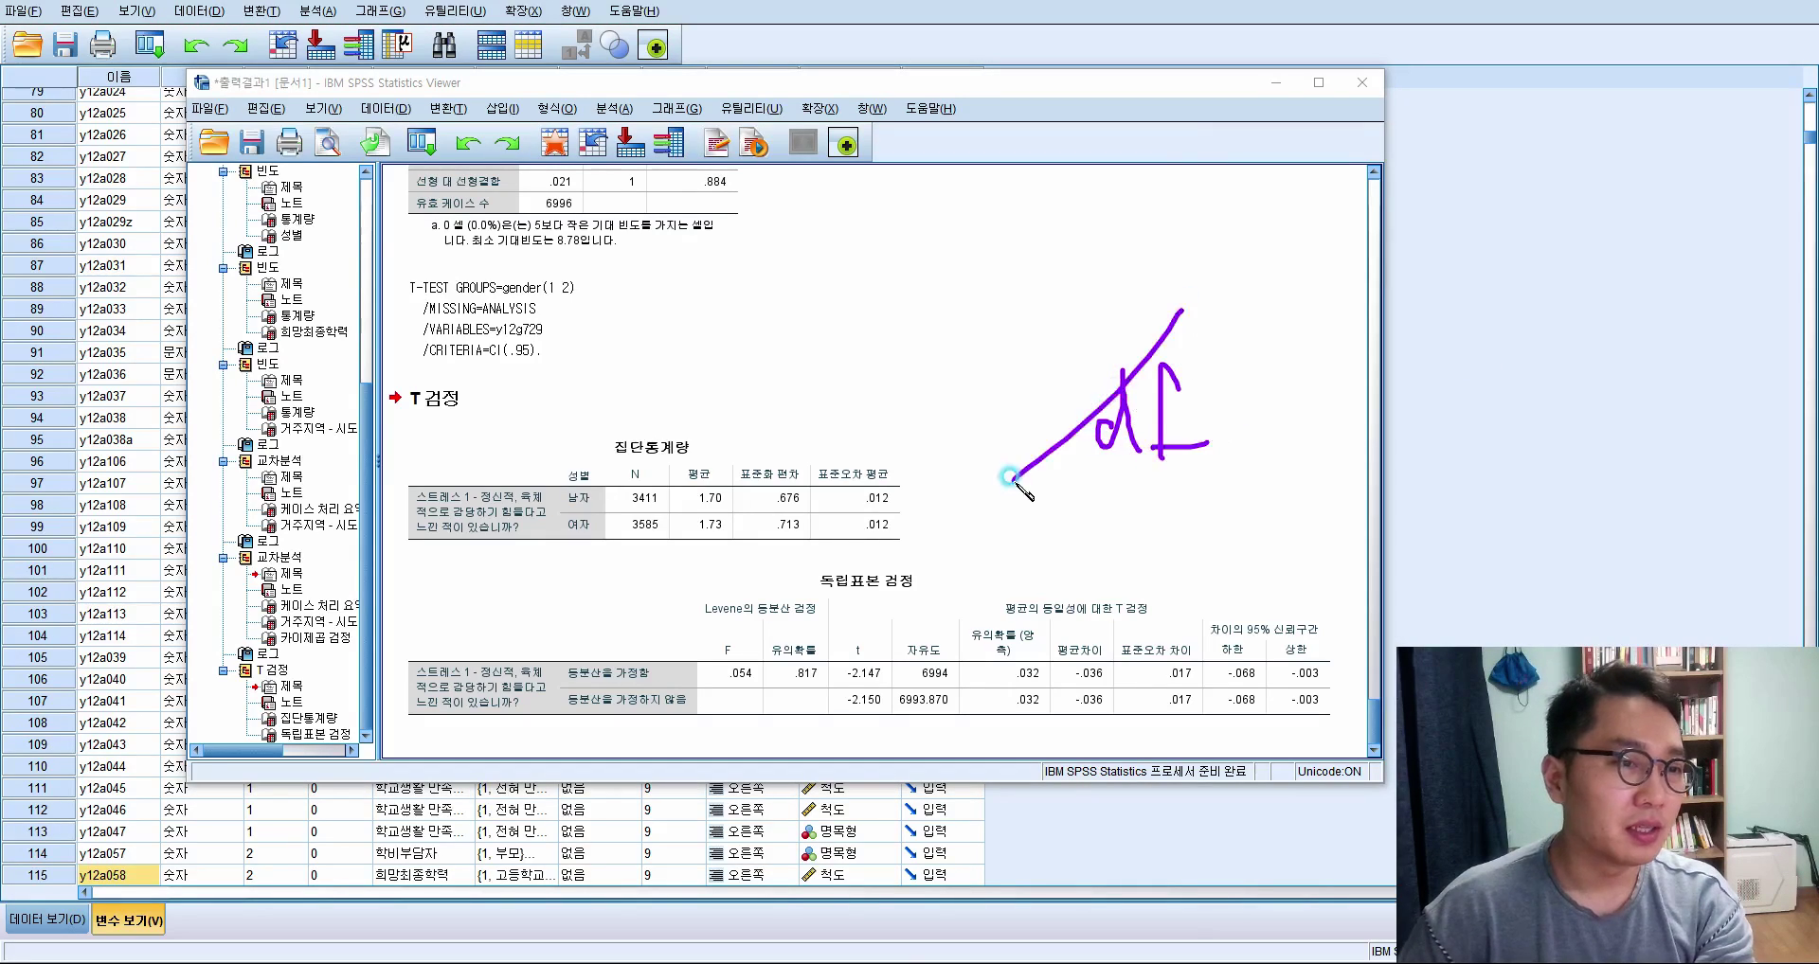
mouse_move(1040, 399)
left_mouse_down()
mouse_move(959, 384)
mouse_move(1052, 389)
mouse_move(1180, 498)
mouse_move(1080, 379)
left_mouse_up()
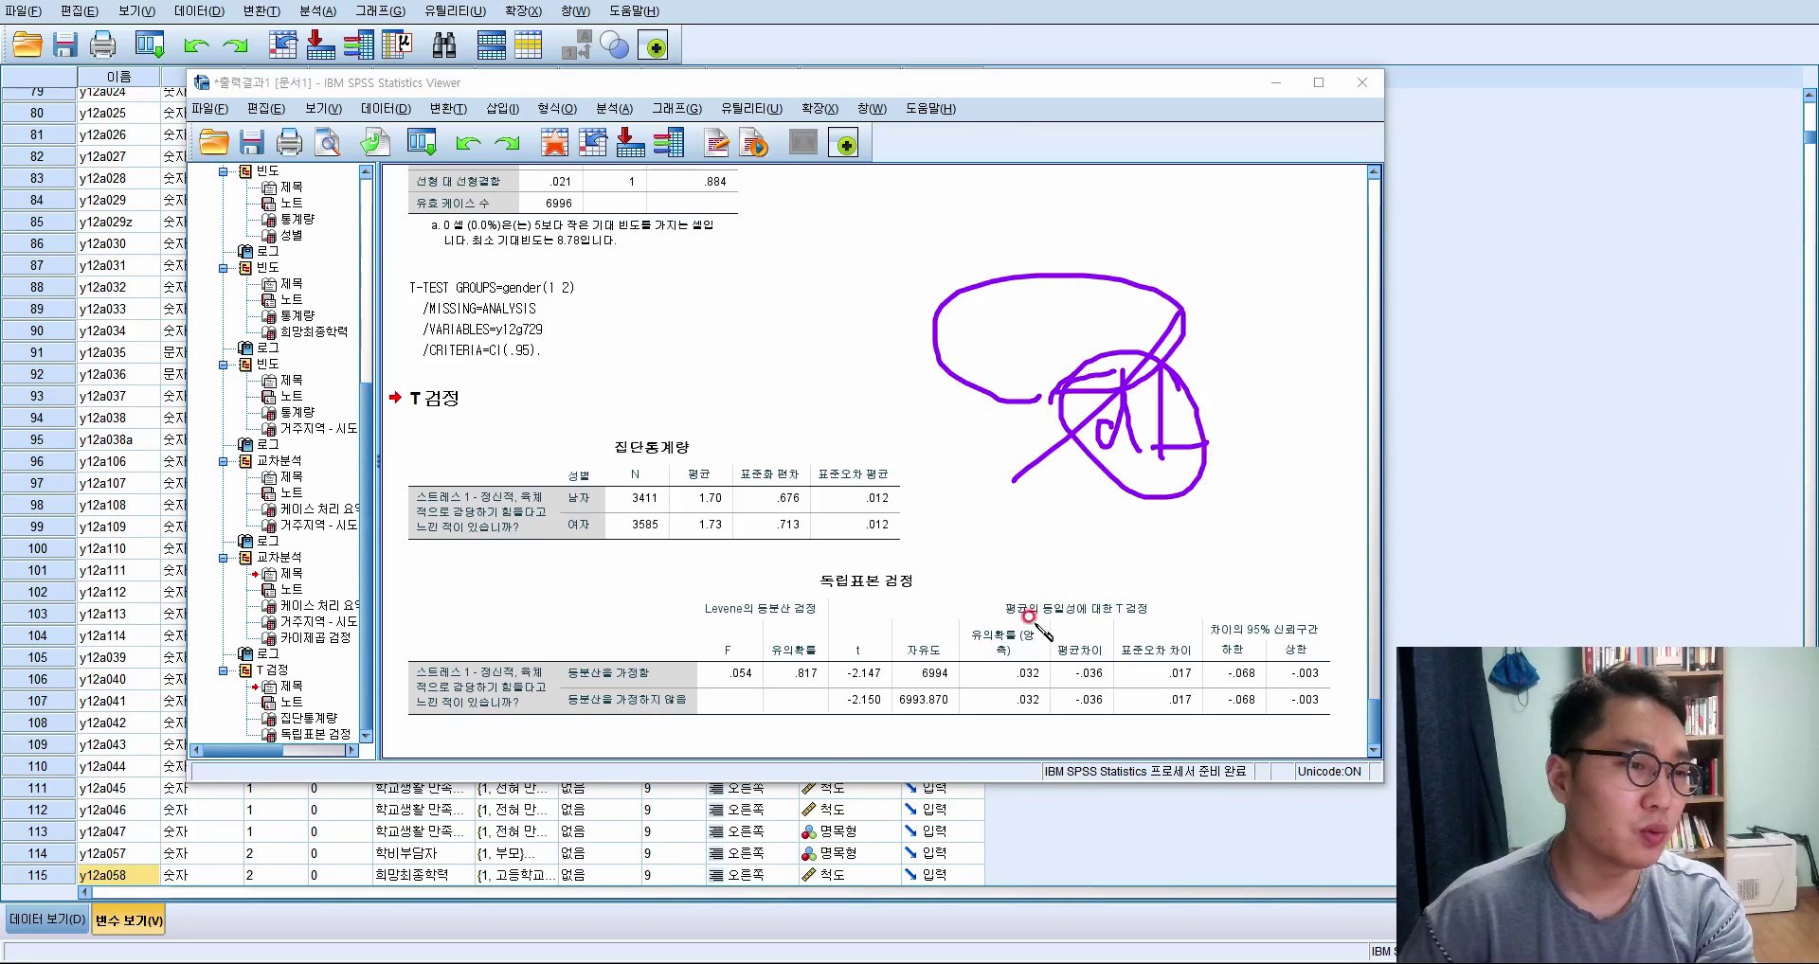
left_click_drag(566, 717, 675, 716)
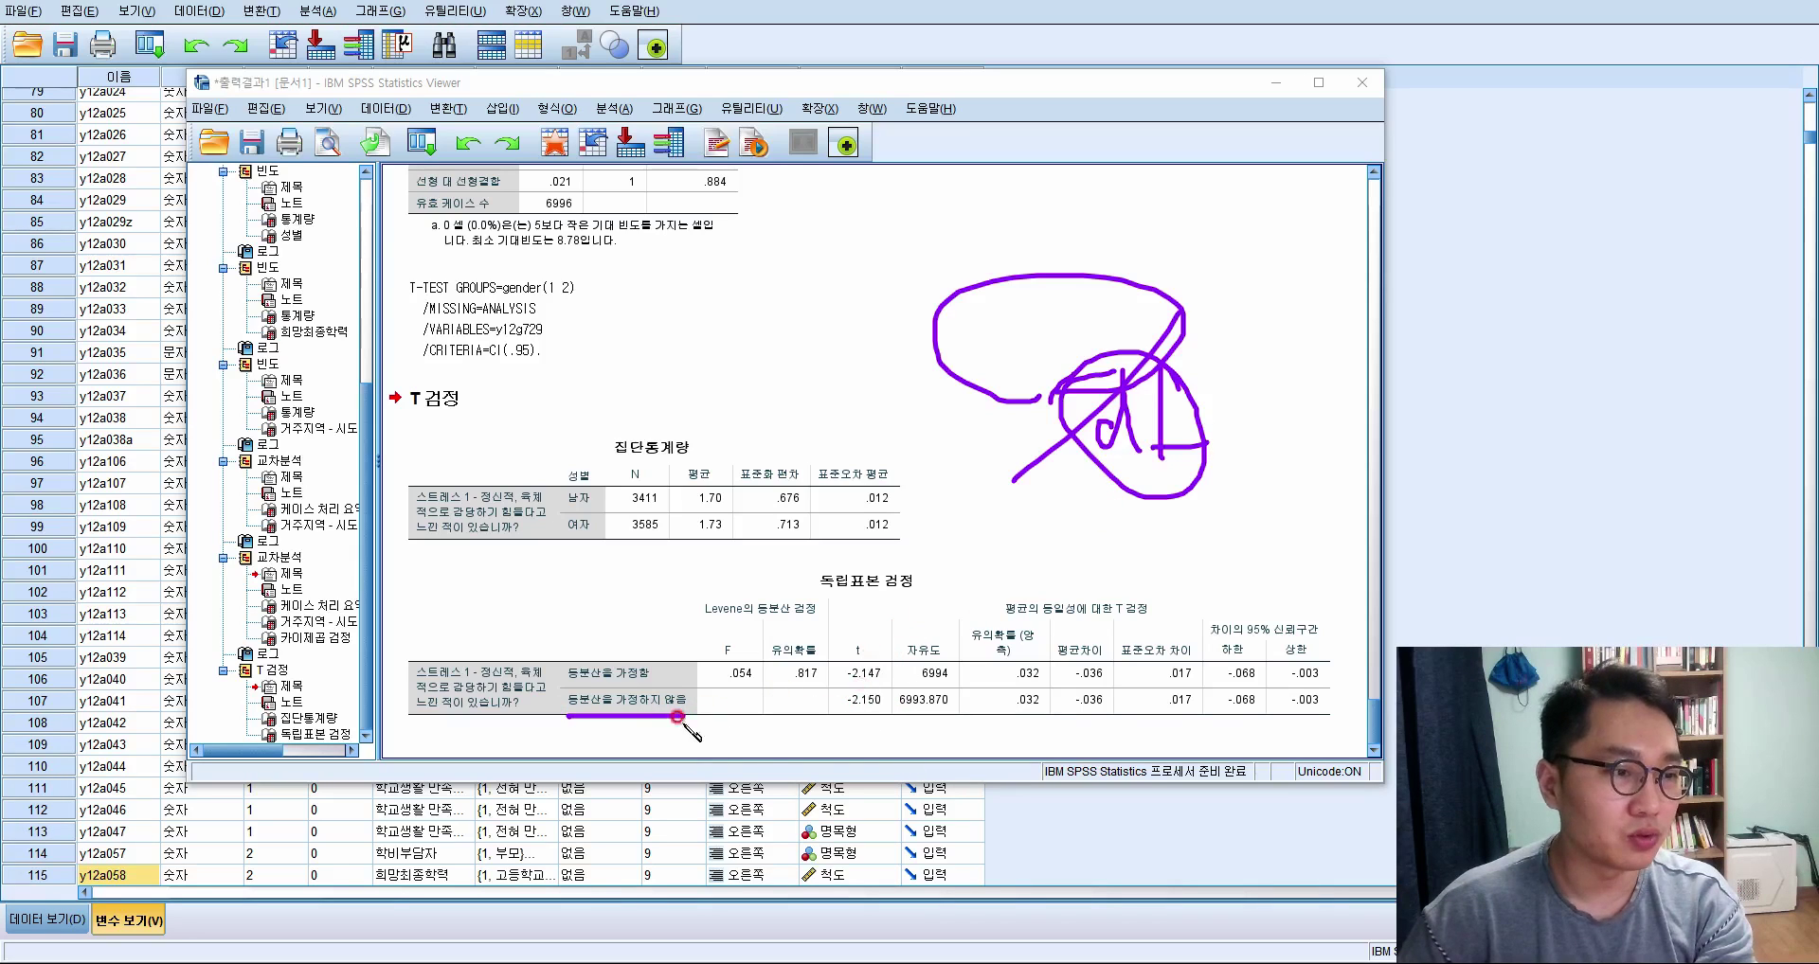
mouse_move(671, 728)
left_mouse_down()
mouse_move(833, 748)
mouse_move(886, 728)
left_mouse_up()
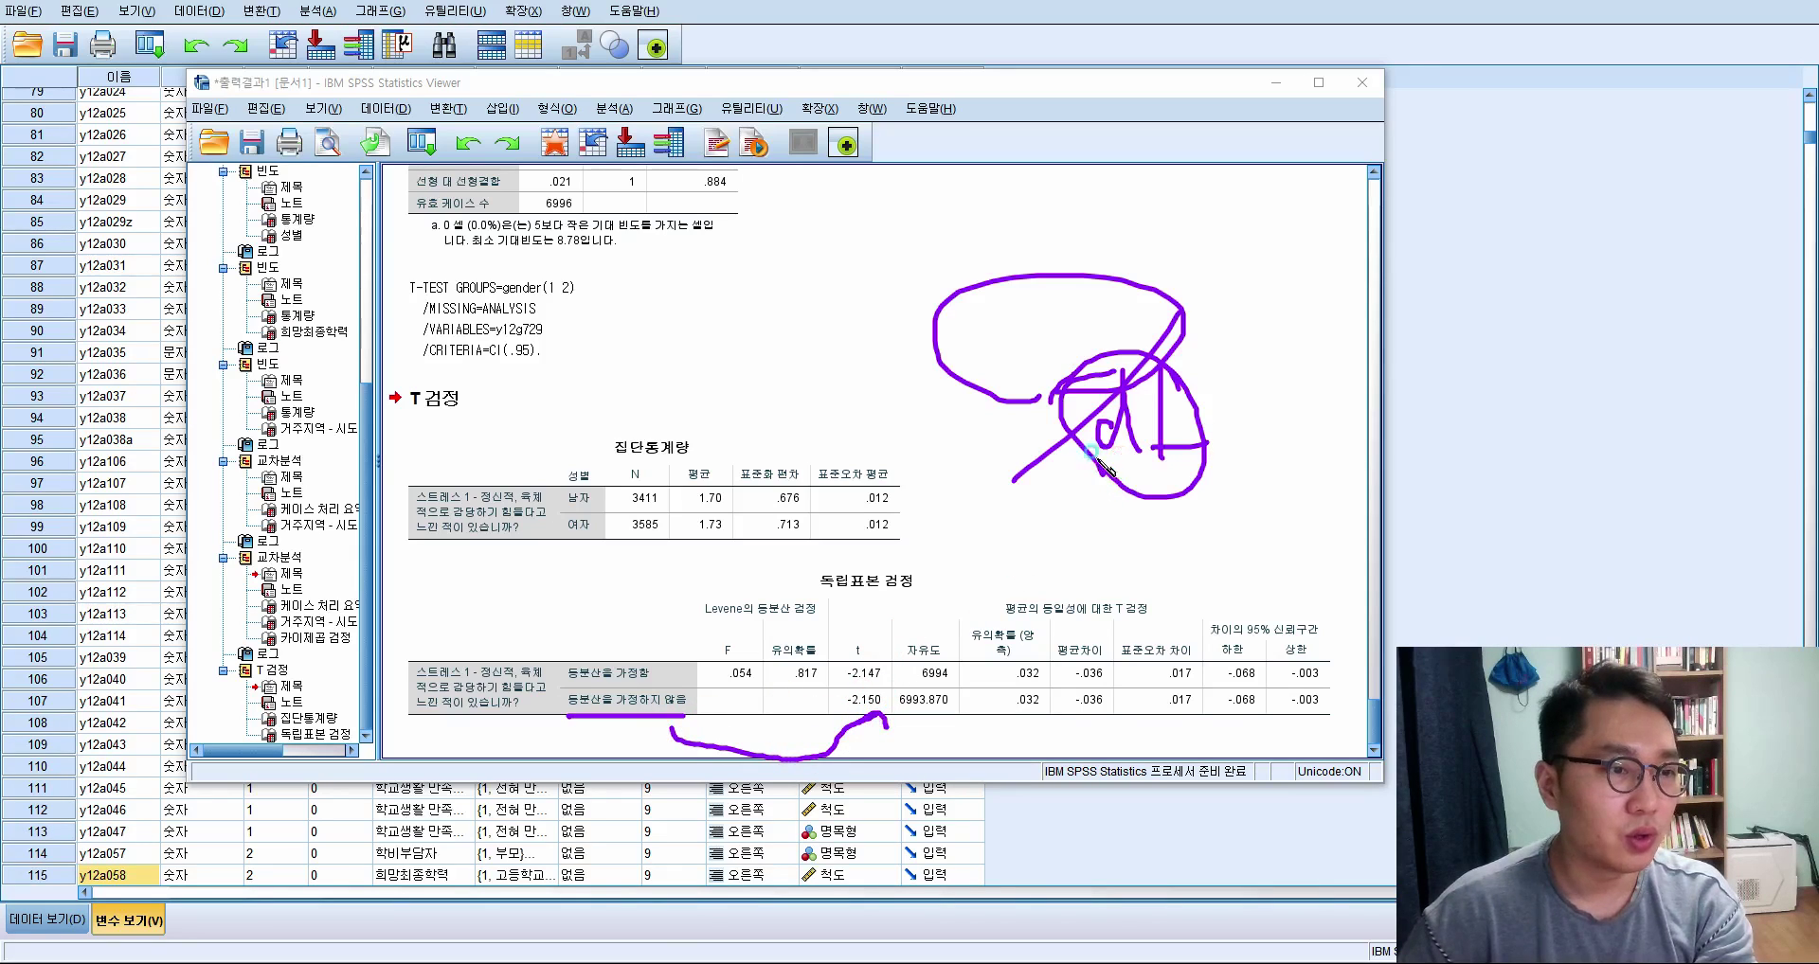
mouse_move(1088, 447)
left_mouse_down()
mouse_move(1182, 495)
mouse_move(1151, 456)
left_mouse_up()
left_click_drag(1221, 364, 1235, 449)
left_click_drag(1214, 421, 1235, 450)
left_click_drag(1253, 333, 1306, 374)
left_click_drag(1354, 267, 1375, 459)
left_click_drag(1315, 317, 1341, 299)
left_click_drag(1338, 275, 1426, 341)
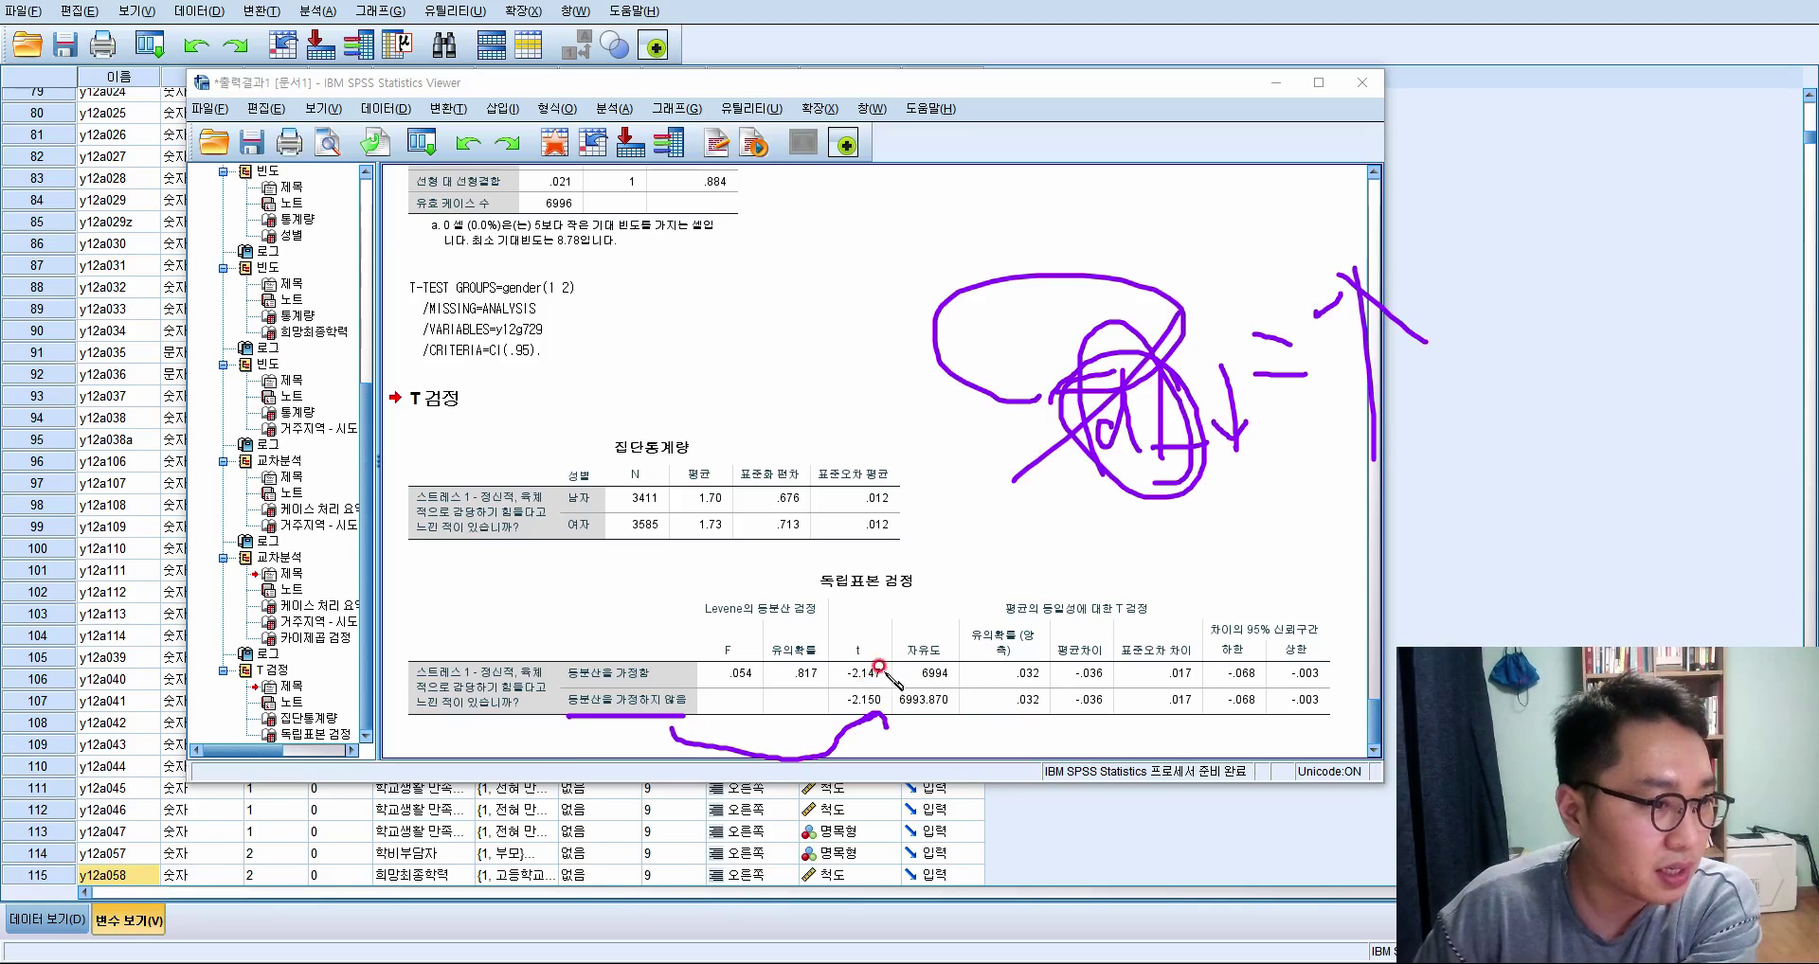
left_click_drag(879, 666, 881, 706)
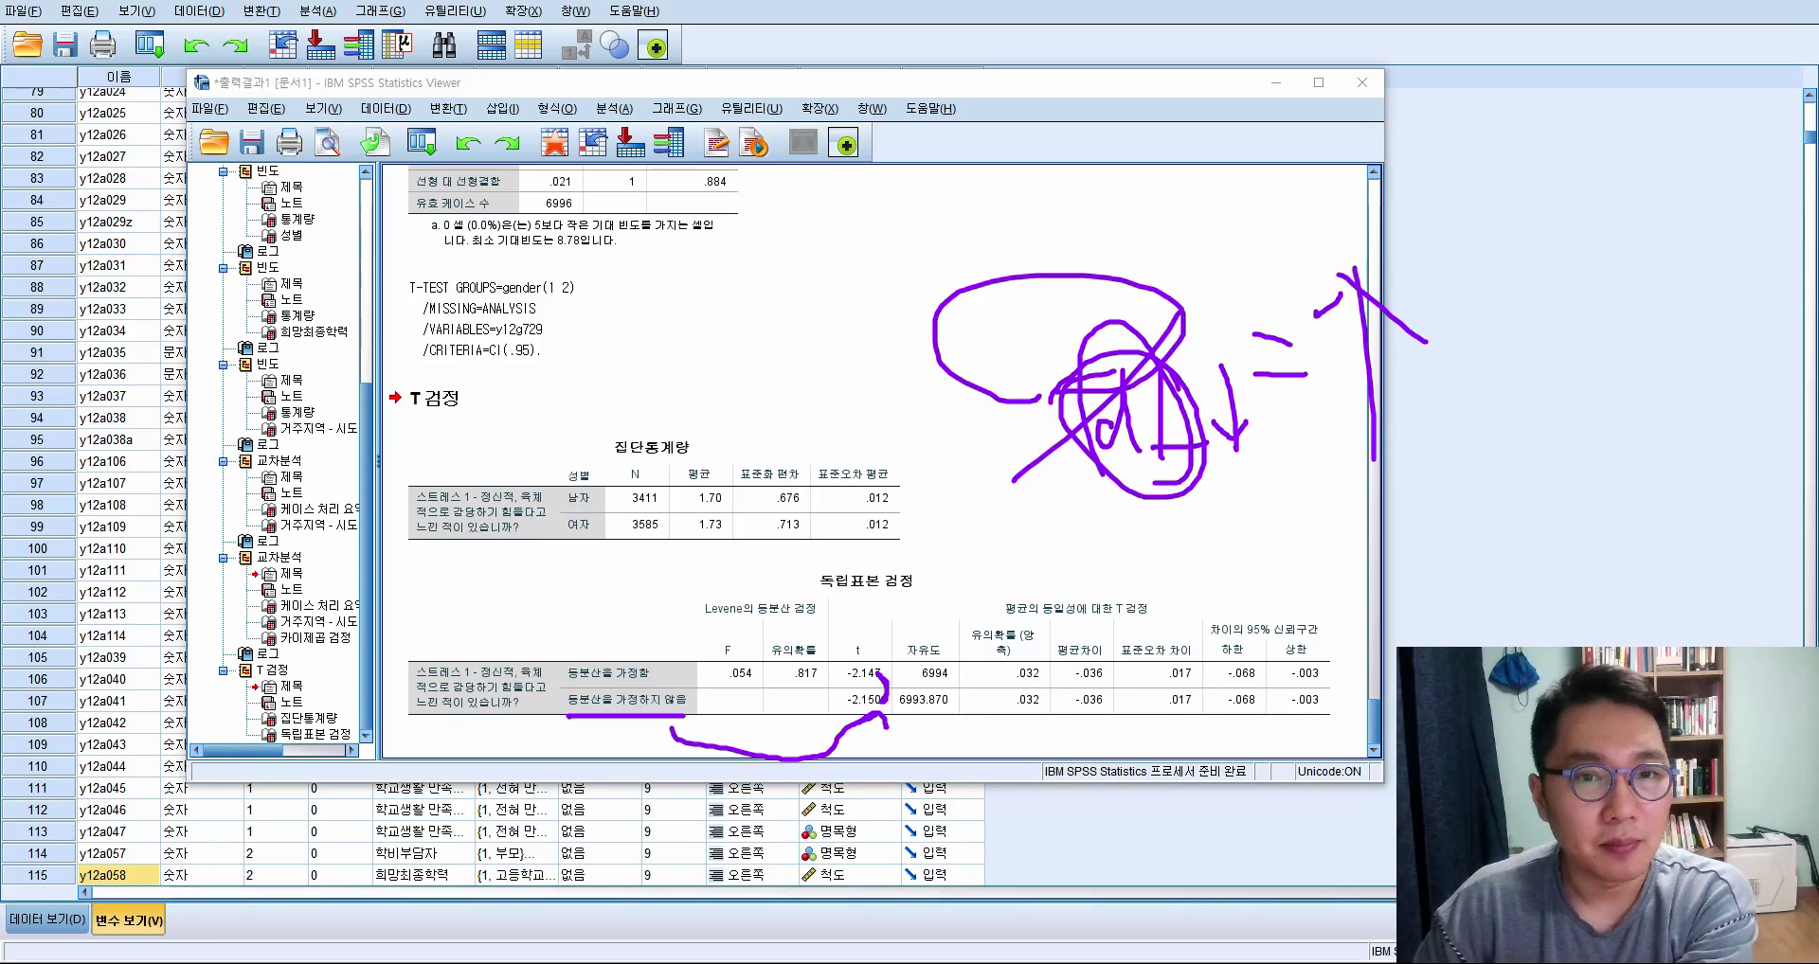
key("Escape")
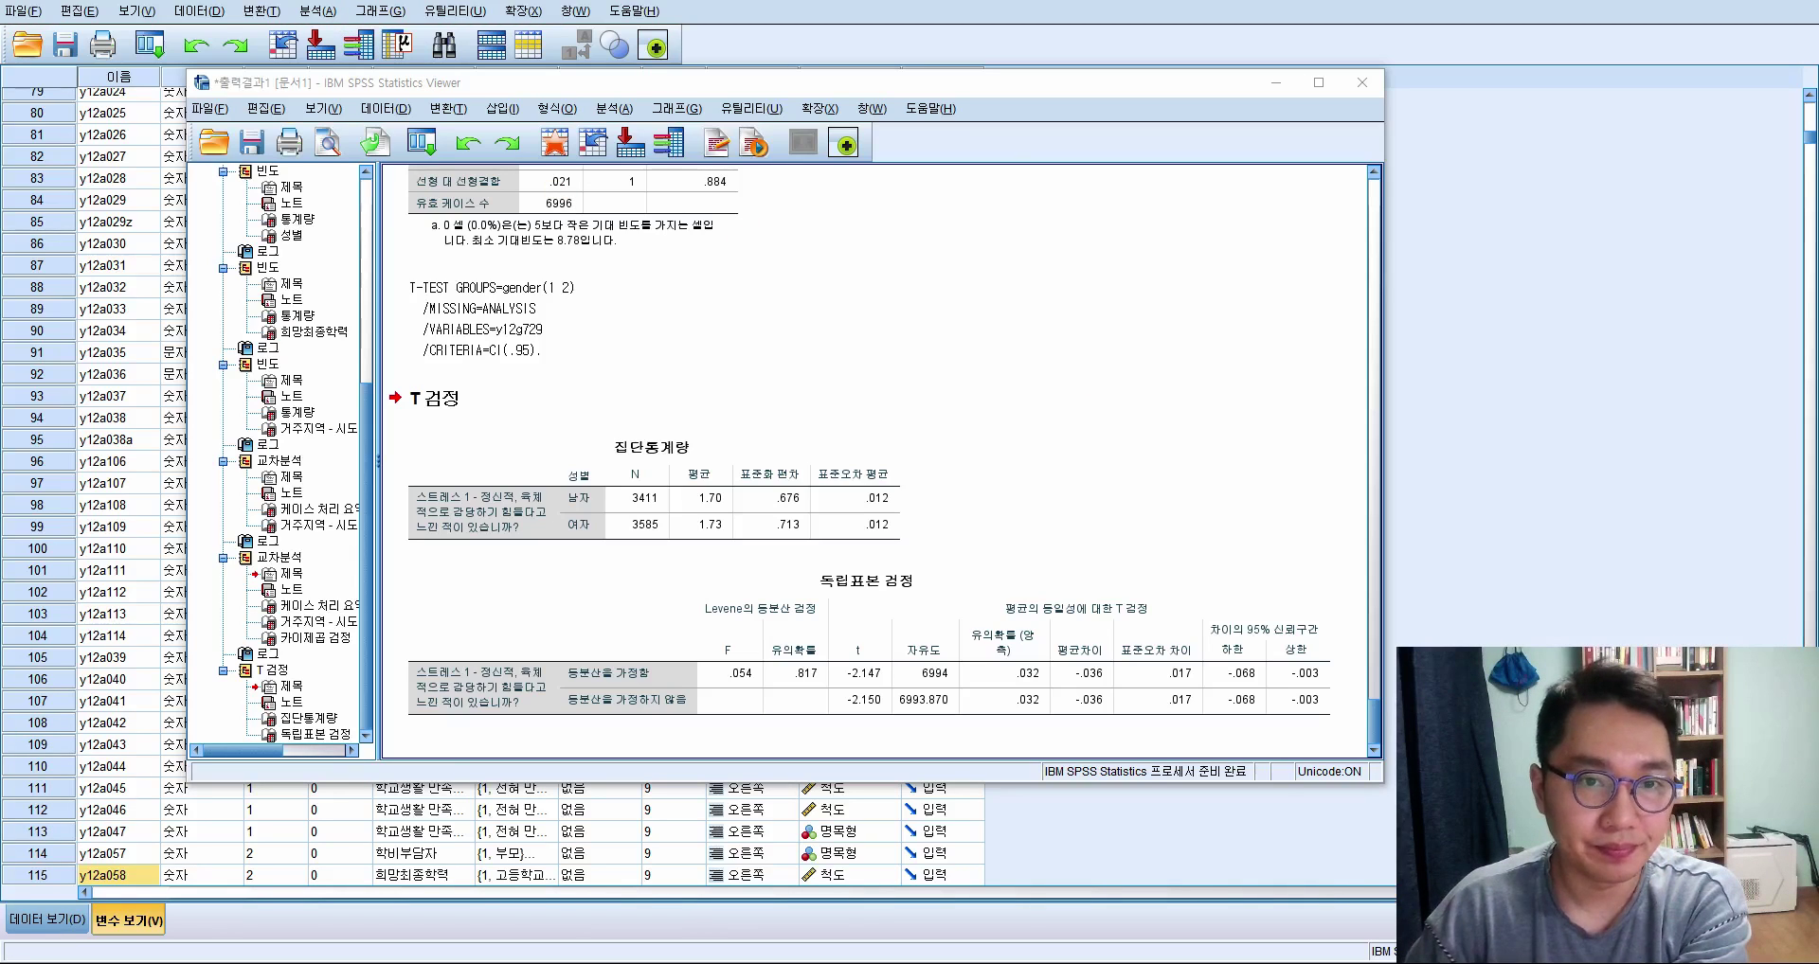
Open the paired-samples t-test (대응표본 T 검정) dialog and move it fully into view.
left_click(317, 11)
mouse_move(466, 210)
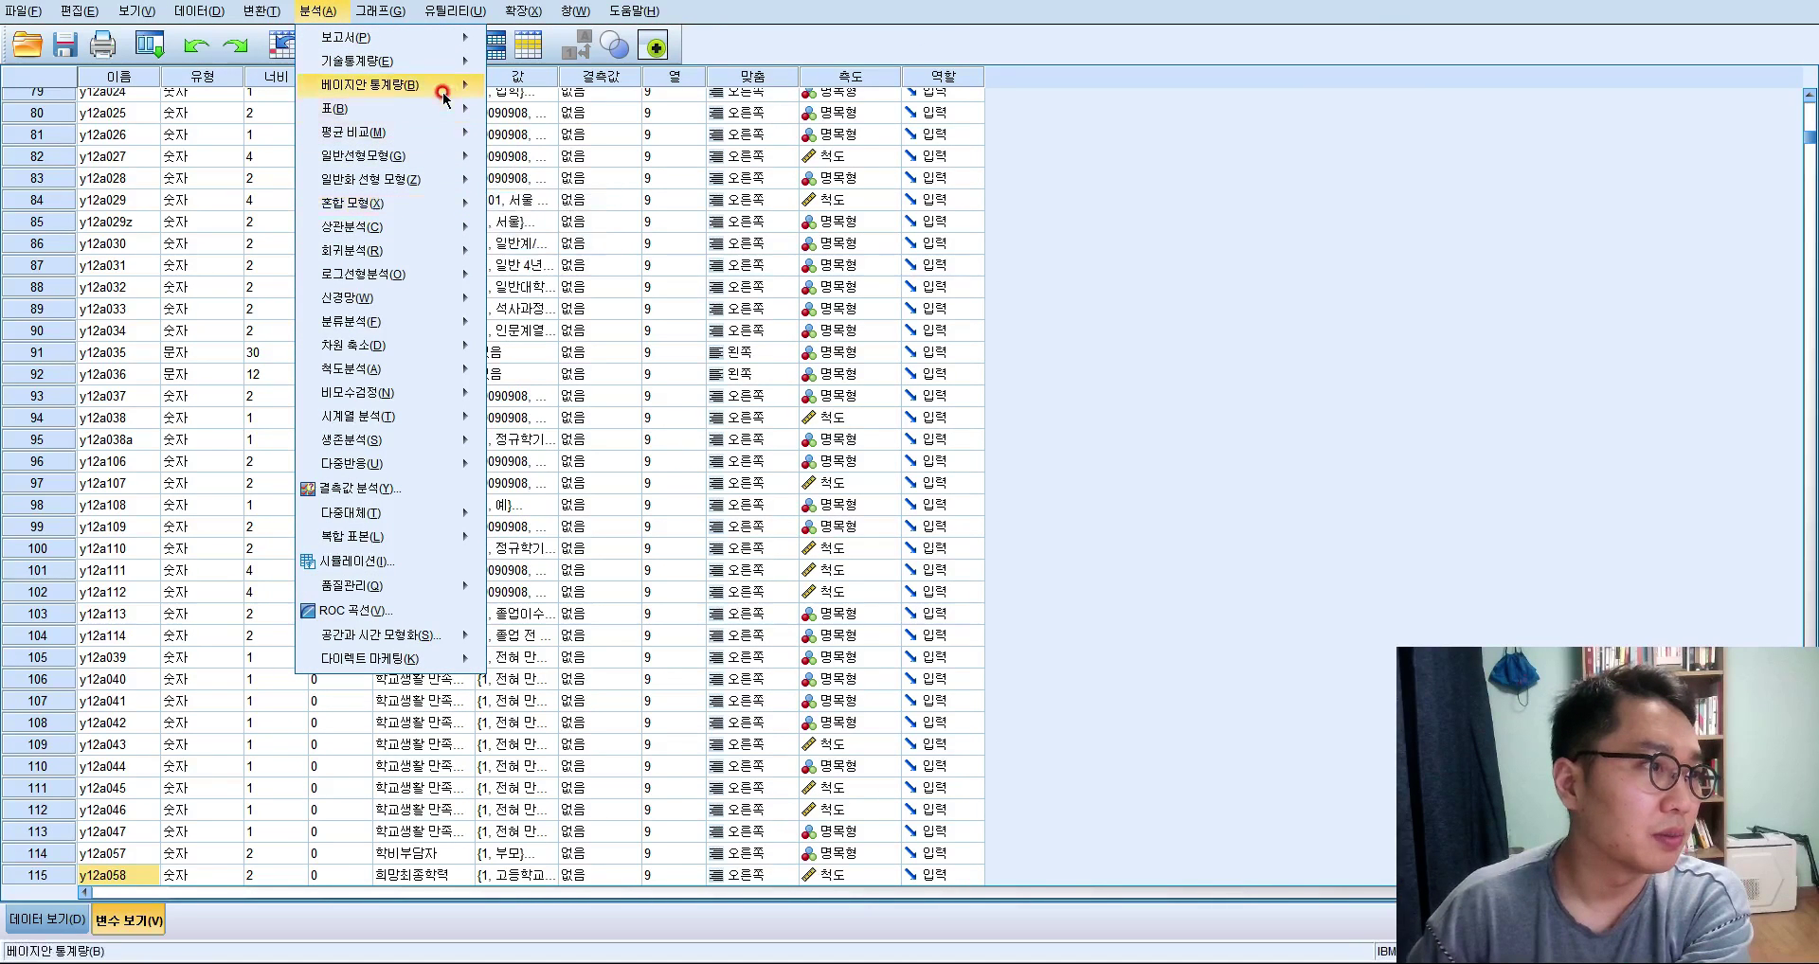
mouse_move(455, 133)
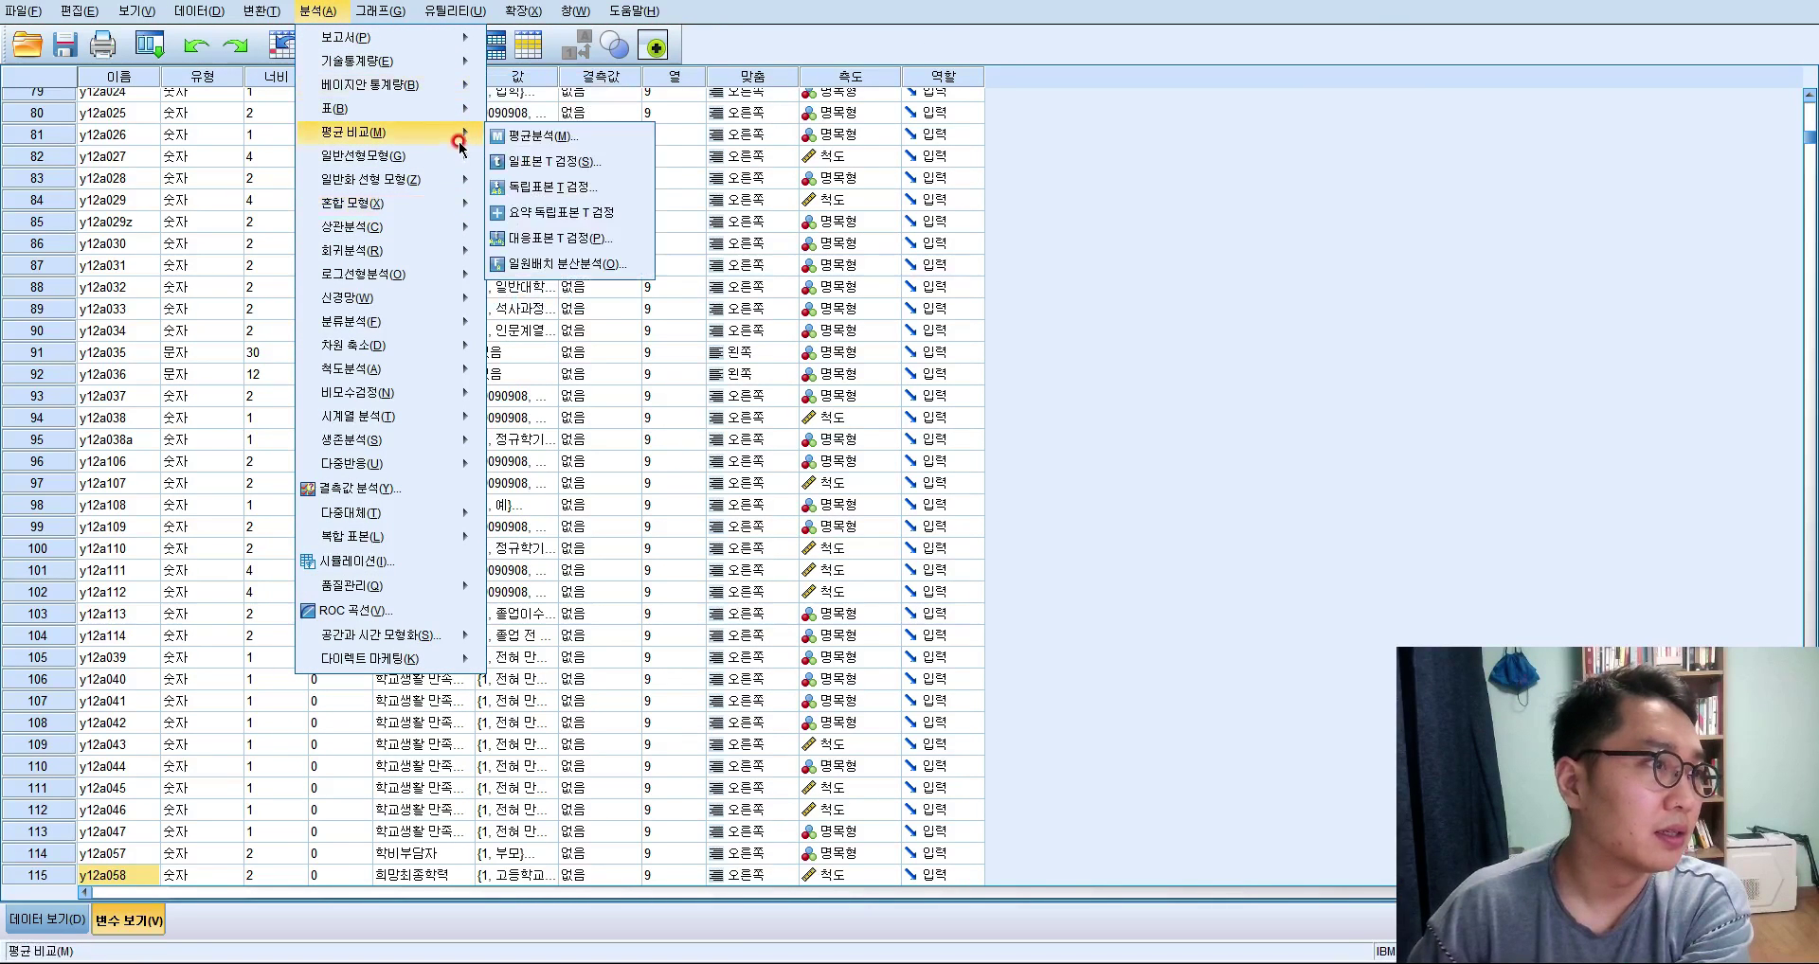
left_click(616, 239)
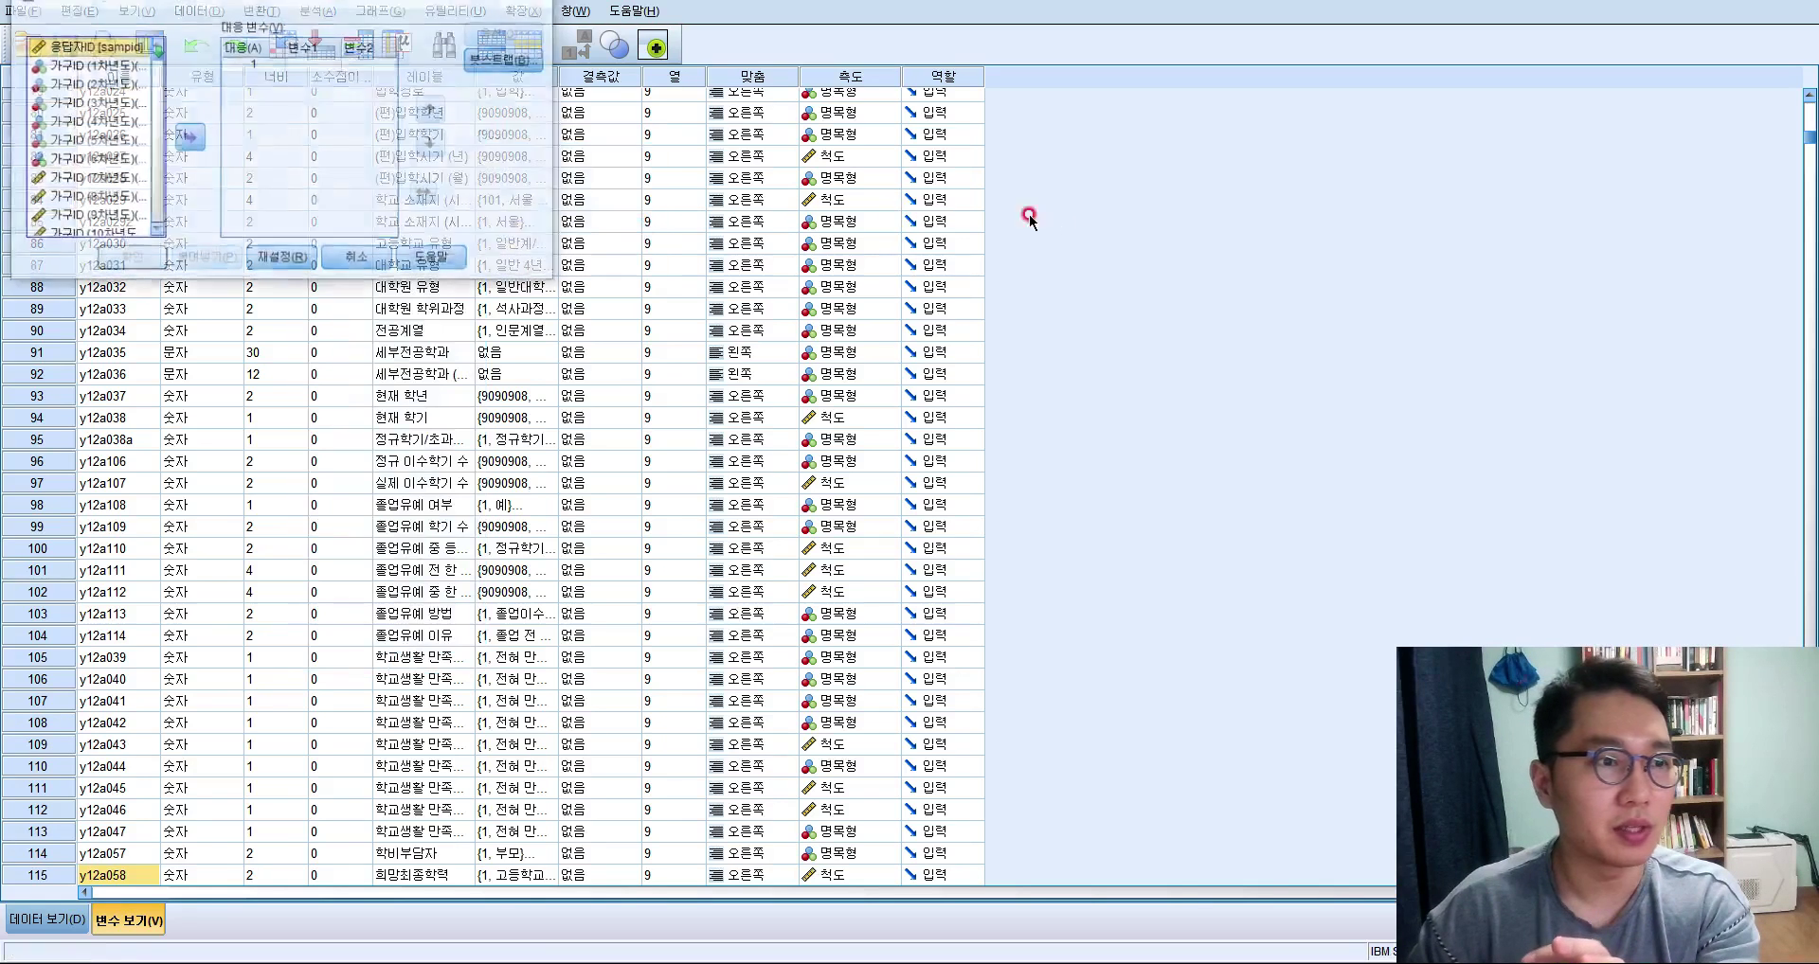
left_click_drag(386, 2, 605, 82)
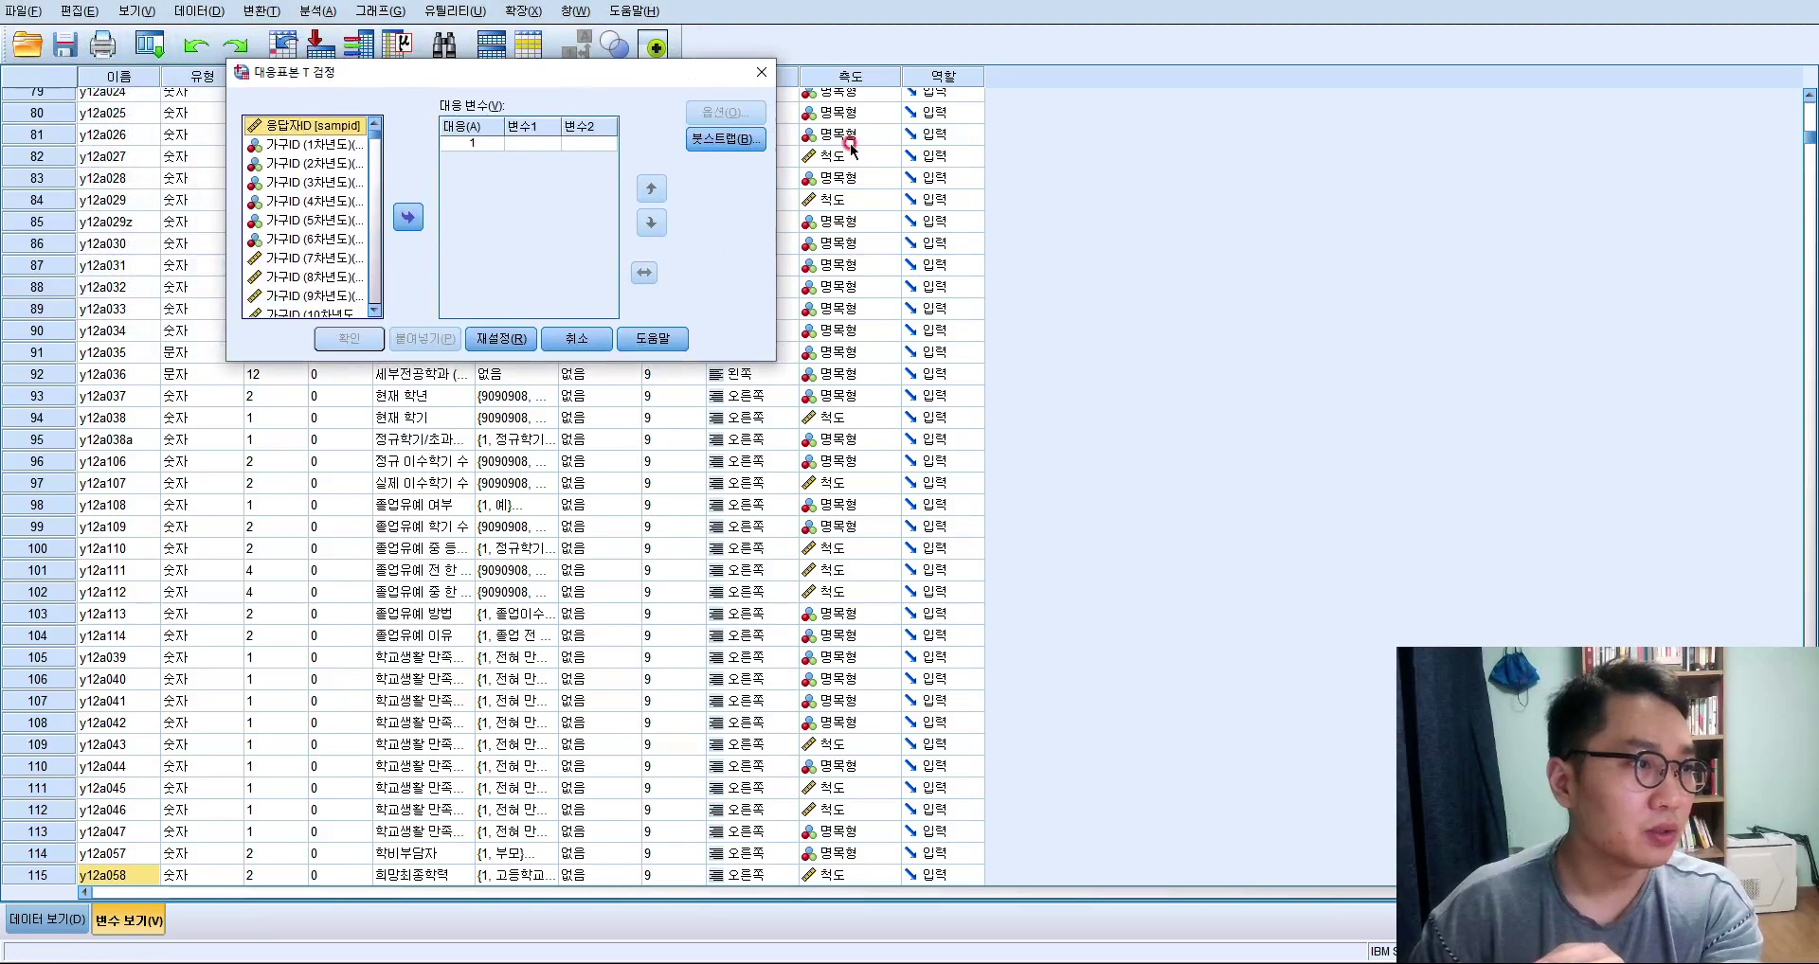
key("ctrl+alt+g")
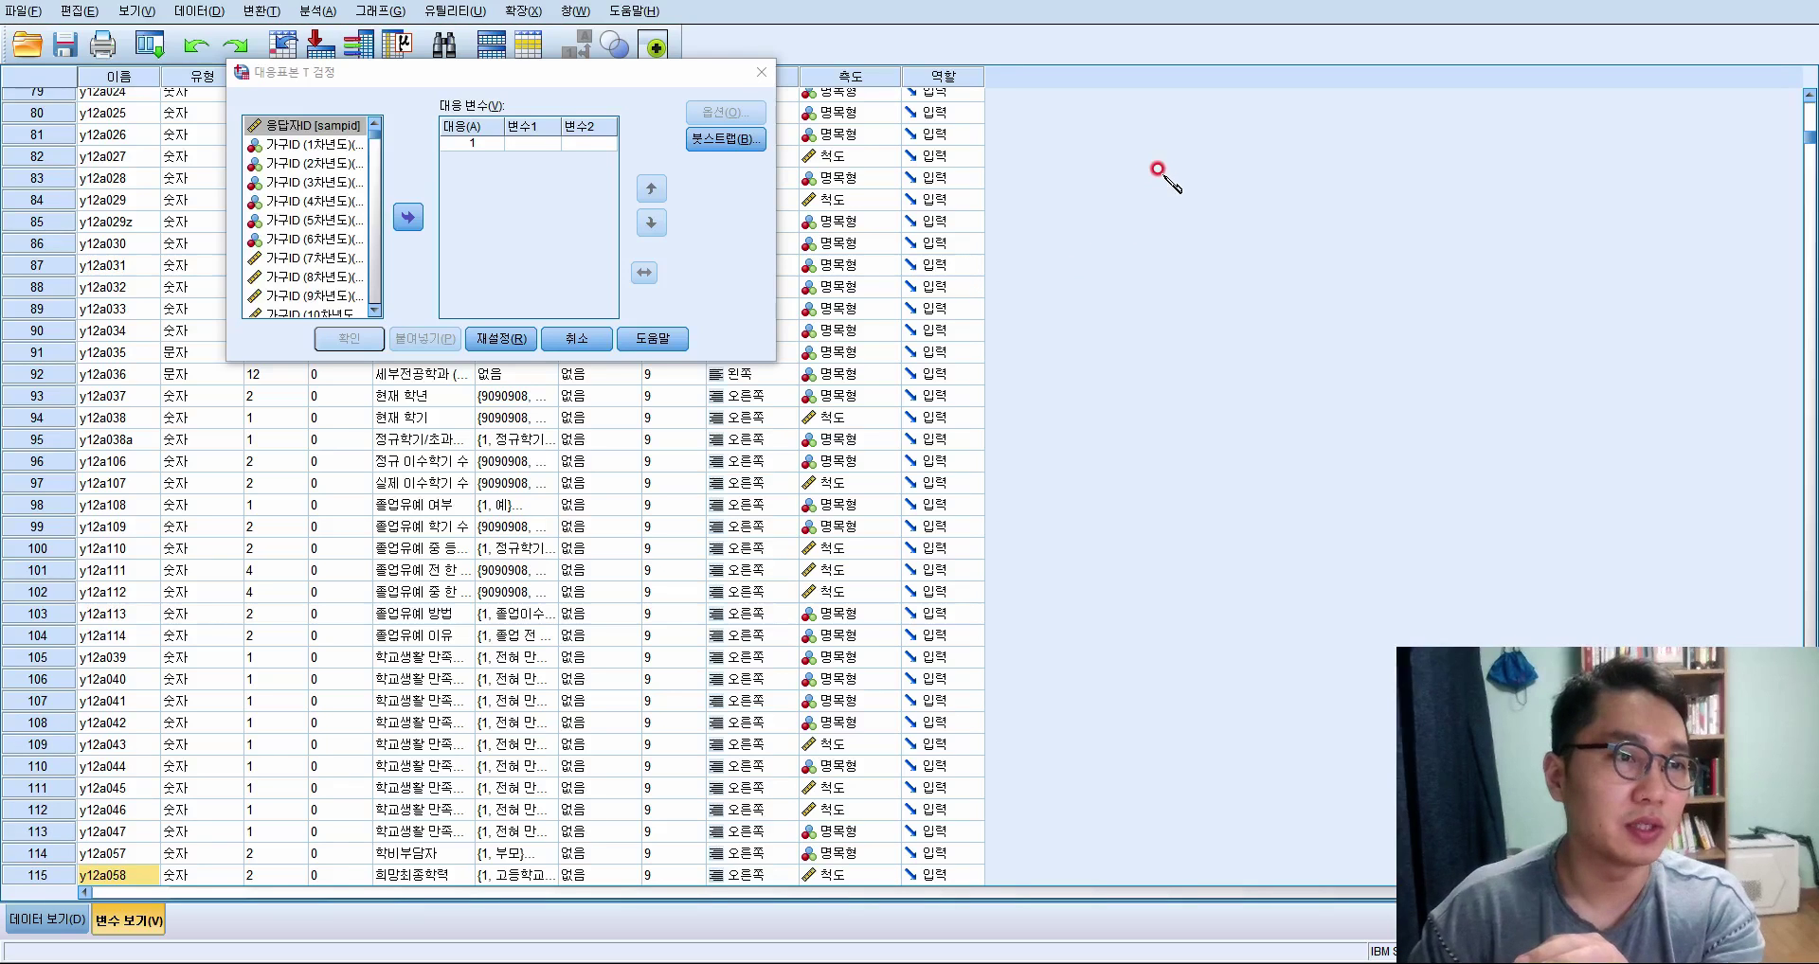
mouse_move(1153, 177)
left_mouse_down()
mouse_move(1208, 180)
mouse_move(1197, 219)
left_mouse_up()
mouse_move(1128, 256)
left_mouse_down()
mouse_move(1208, 269)
mouse_move(1182, 319)
left_mouse_up()
mouse_move(1149, 351)
left_mouse_down()
mouse_move(1192, 360)
mouse_move(1165, 418)
left_mouse_up()
left_click_drag(1155, 442, 1178, 452)
left_click_drag(1266, 154, 1261, 336)
left_click(1258, 366)
left_click(1259, 403)
left_click_drag(1257, 417, 1253, 435)
left_click(1250, 455)
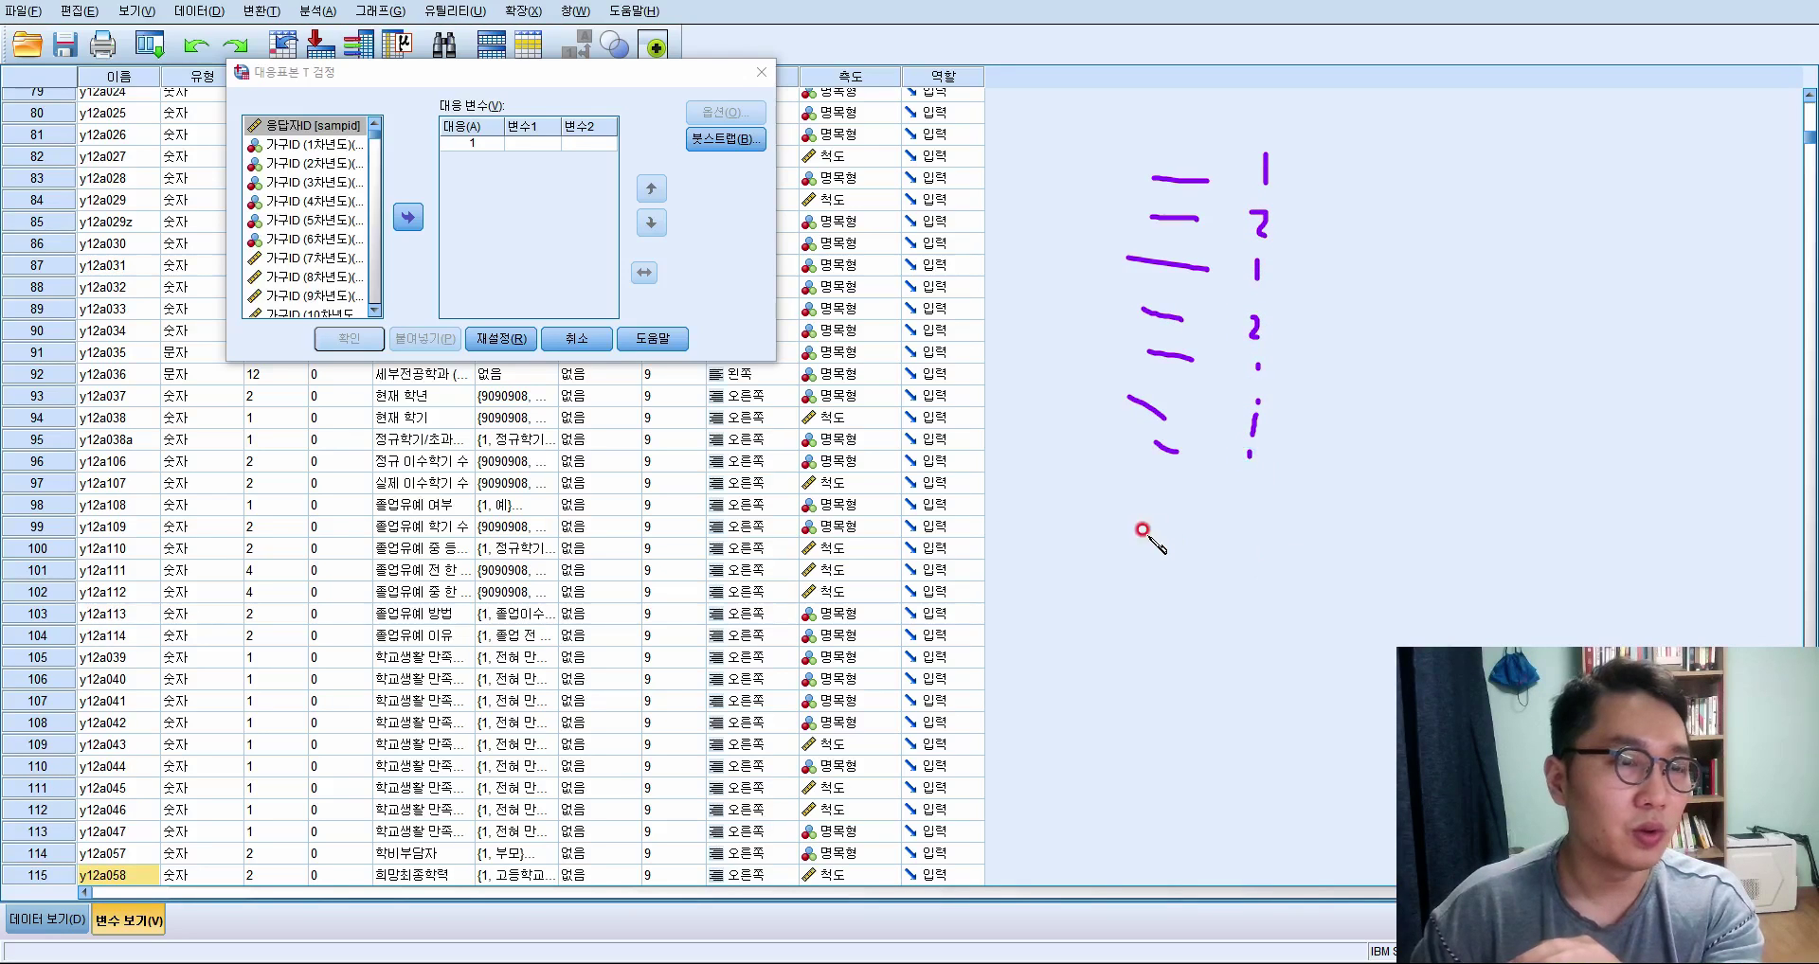
mouse_move(1142, 531)
left_mouse_down()
mouse_move(1304, 379)
mouse_move(1075, 81)
mouse_move(1142, 580)
left_mouse_up()
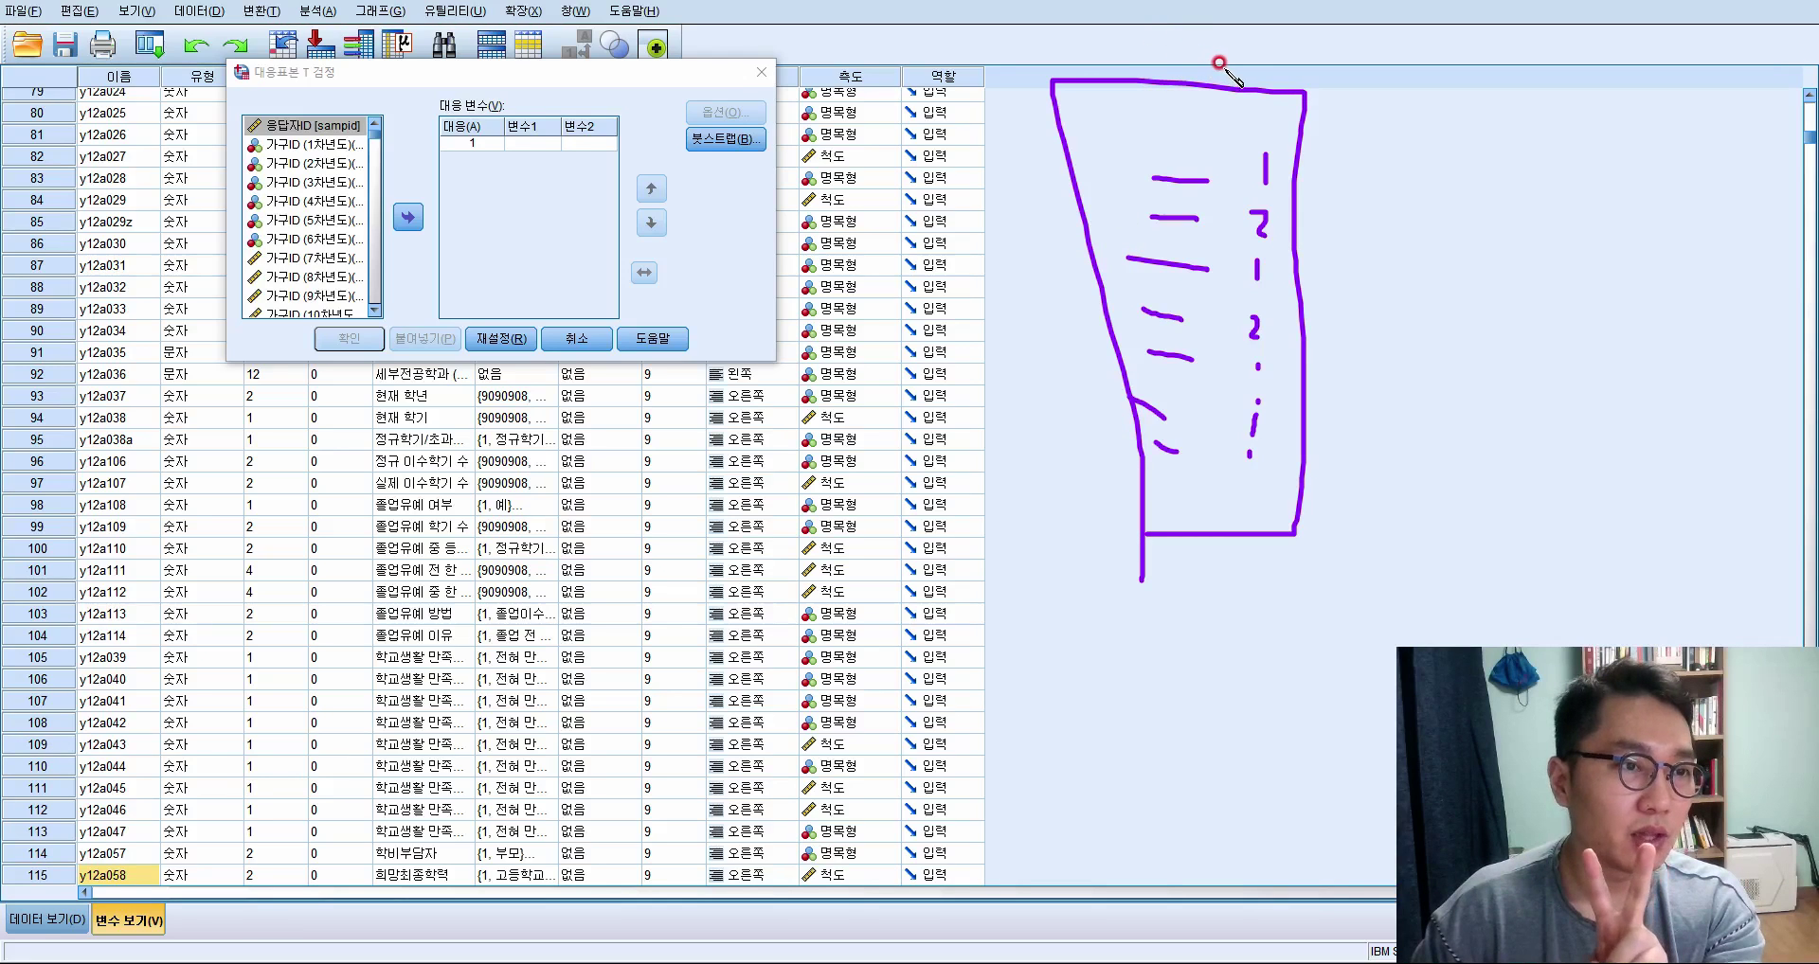
left_click_drag(1182, 42, 1209, 41)
mouse_move(1203, 44)
left_mouse_down()
mouse_move(1194, 72)
mouse_move(1260, 68)
left_mouse_up()
left_click_drag(1538, 15, 1541, 28)
mouse_move(1526, 39)
left_mouse_down()
mouse_move(1552, 38)
mouse_move(1527, 53)
left_mouse_up()
left_click_drag(1539, 46, 1563, 66)
left_click_drag(1560, 66, 1559, 84)
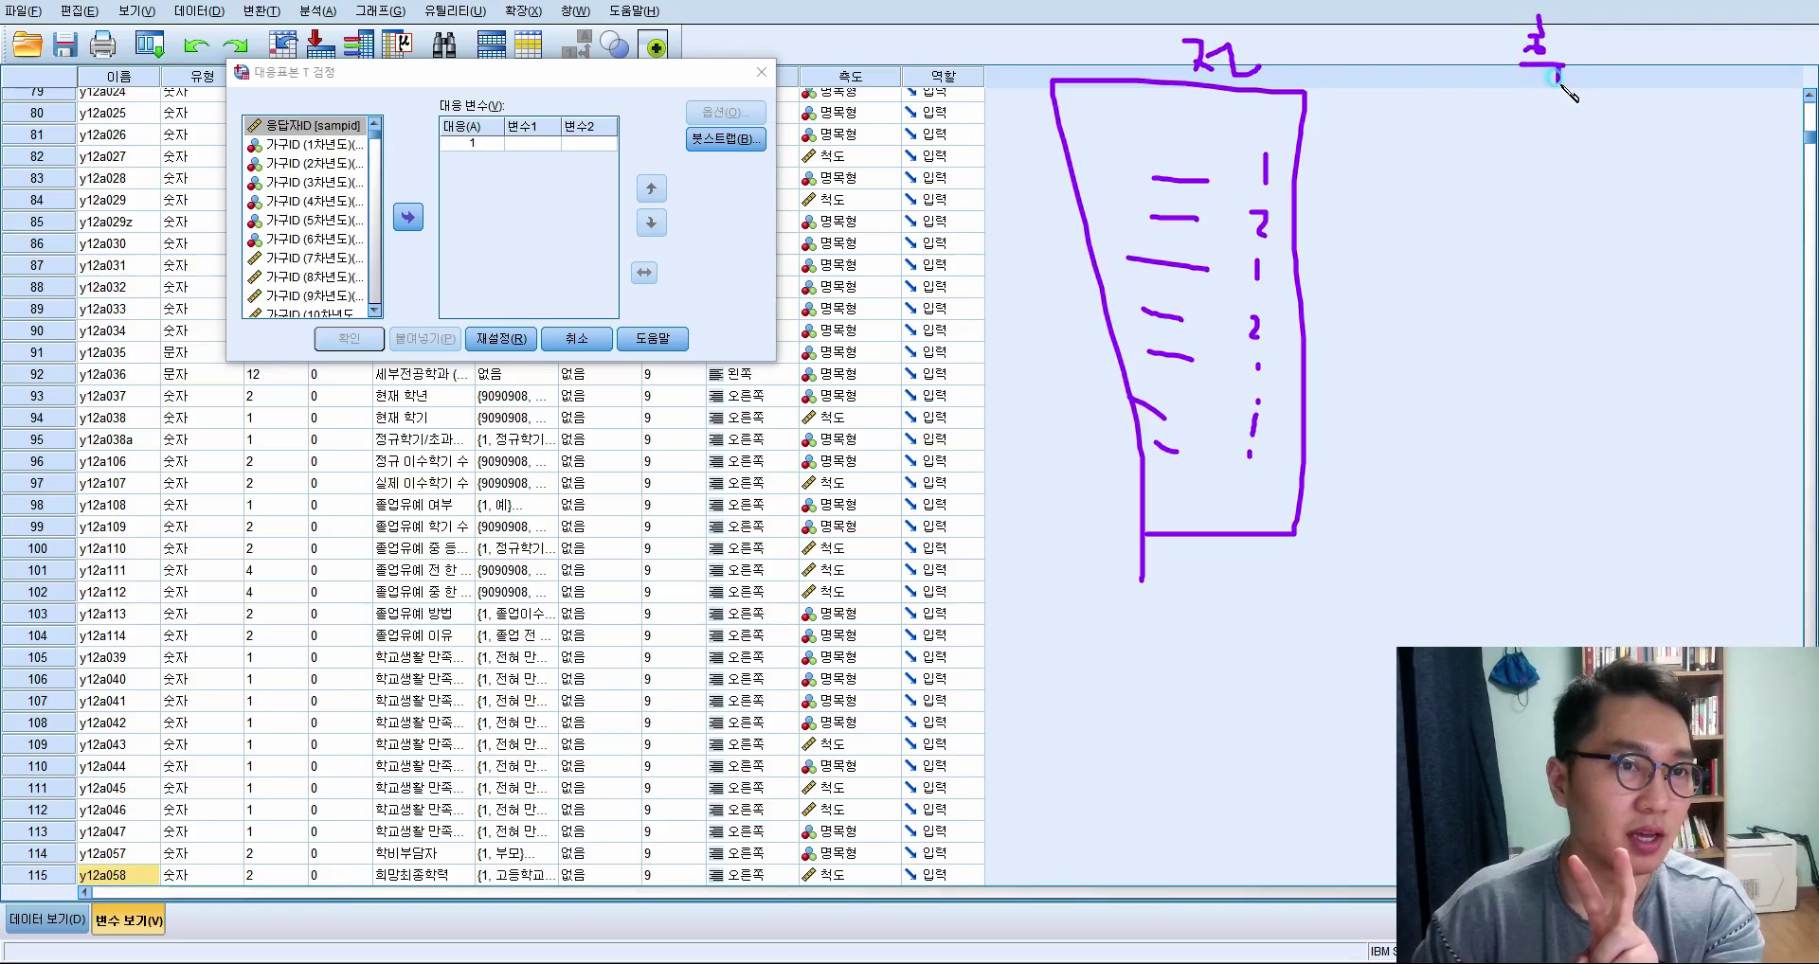
mouse_move(1422, 90)
left_mouse_down()
mouse_move(1428, 436)
mouse_move(1511, 544)
mouse_move(1593, 58)
mouse_move(1426, 55)
left_mouse_up()
left_click_drag(1475, 132, 1516, 139)
mouse_move(1497, 179)
left_mouse_down()
mouse_move(1532, 189)
mouse_move(1534, 231)
left_mouse_up()
mouse_move(1507, 258)
left_mouse_down()
mouse_move(1535, 271)
mouse_move(1546, 316)
left_mouse_up()
left_click_drag(1537, 363, 1563, 448)
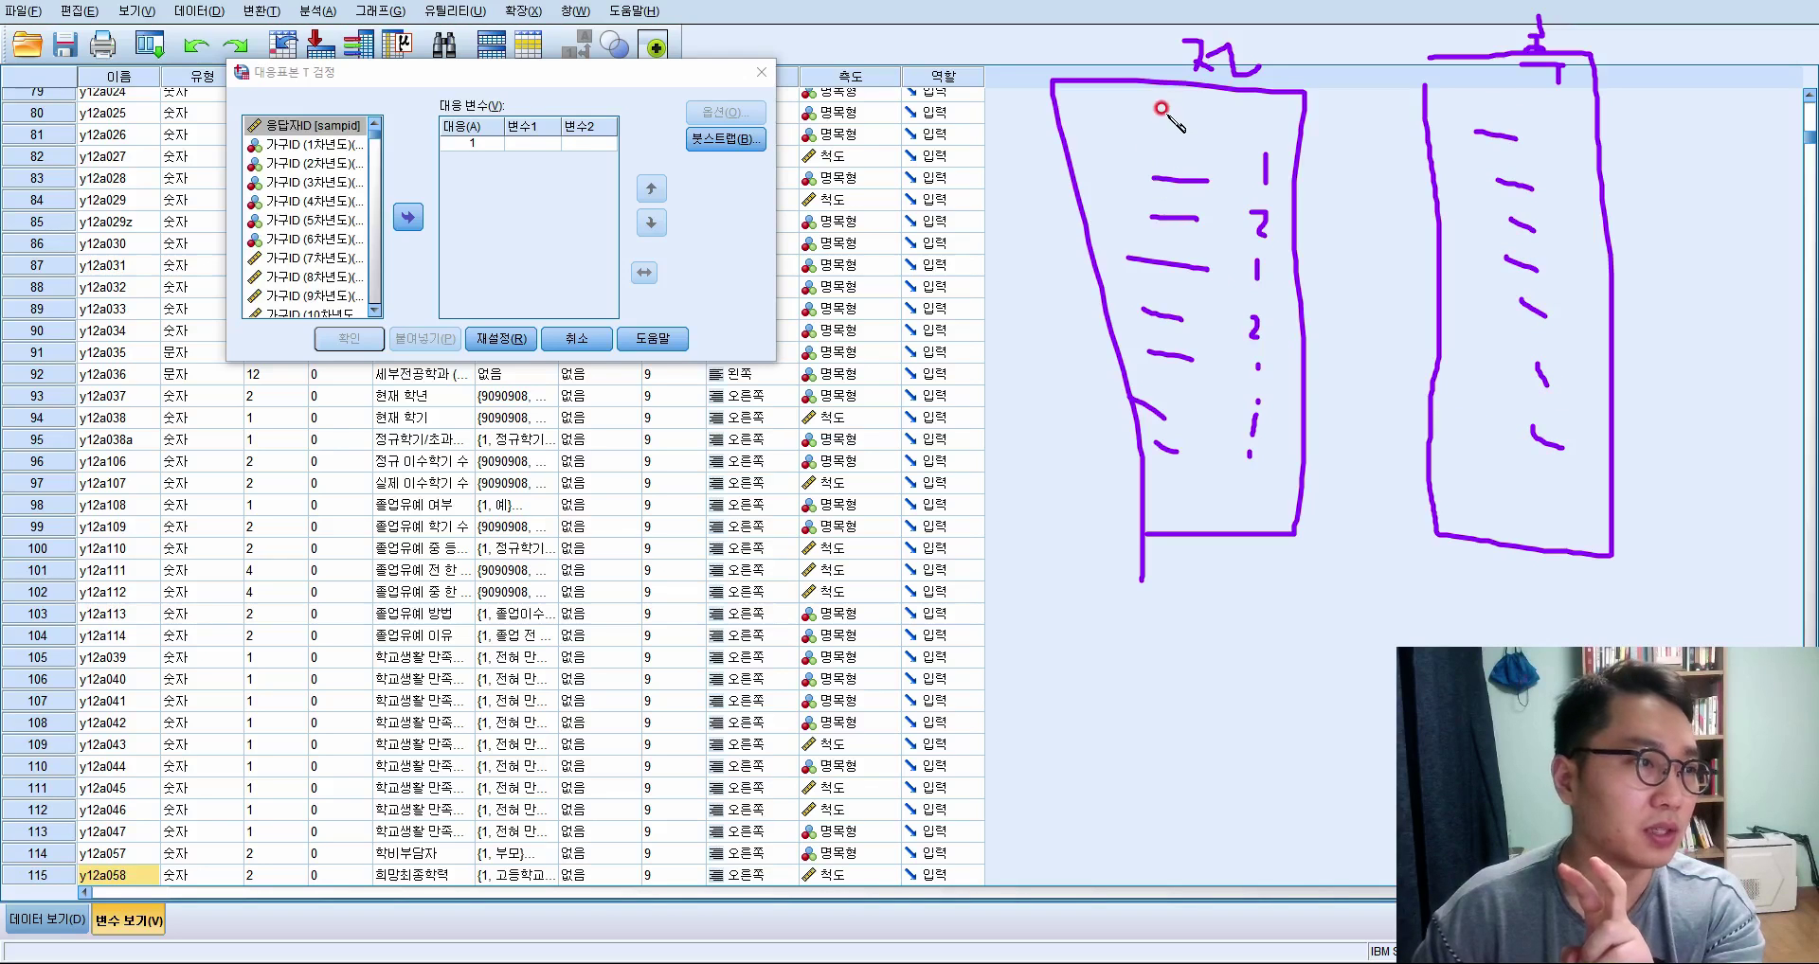
mouse_move(538, 130)
left_mouse_down()
mouse_move(509, 112)
mouse_move(540, 135)
mouse_move(578, 106)
mouse_move(593, 142)
left_mouse_up()
mouse_move(566, 239)
left_mouse_down()
mouse_move(543, 170)
mouse_move(607, 176)
left_mouse_up()
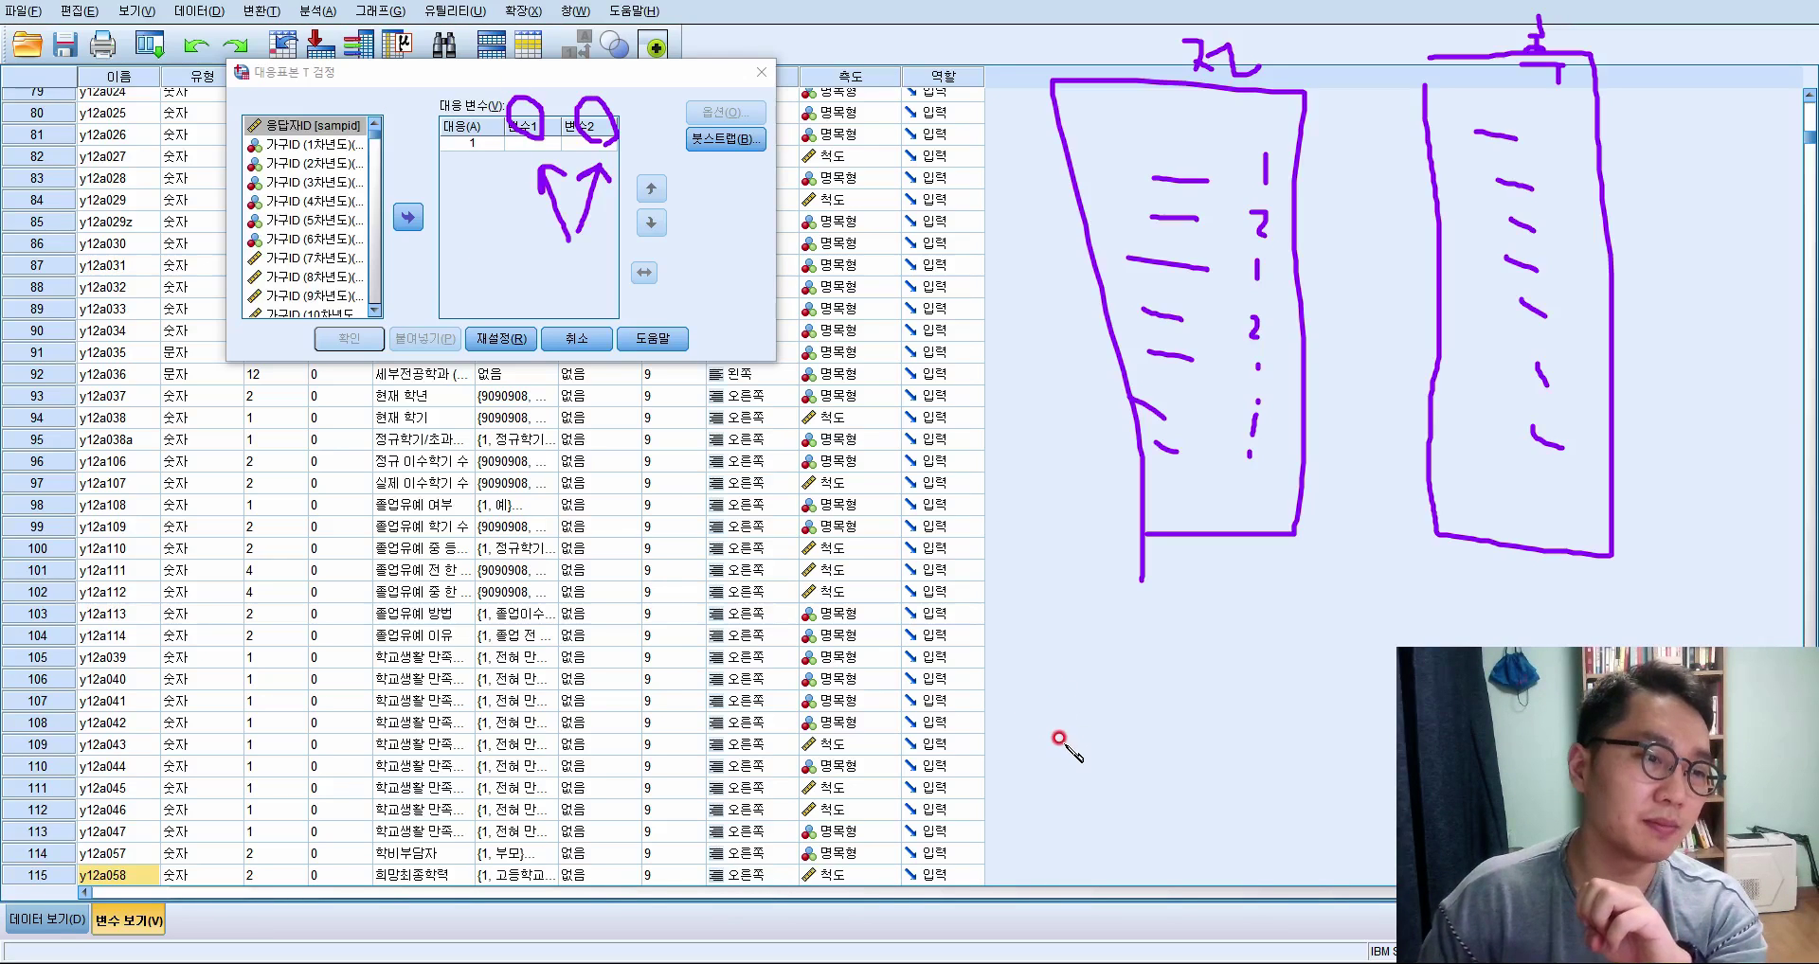
mouse_move(1025, 712)
left_mouse_down()
mouse_move(1034, 741)
mouse_move(1046, 712)
mouse_move(1102, 755)
mouse_move(1151, 731)
left_mouse_up()
mouse_move(1138, 718)
left_mouse_down()
mouse_move(1142, 758)
mouse_move(1192, 708)
mouse_move(1224, 758)
mouse_move(1243, 727)
mouse_move(1249, 763)
left_mouse_up()
mouse_move(1253, 739)
left_mouse_down()
mouse_move(1313, 745)
mouse_move(1364, 714)
mouse_move(1368, 745)
mouse_move(1389, 749)
left_mouse_up()
left_click_drag(1004, 679, 1374, 701)
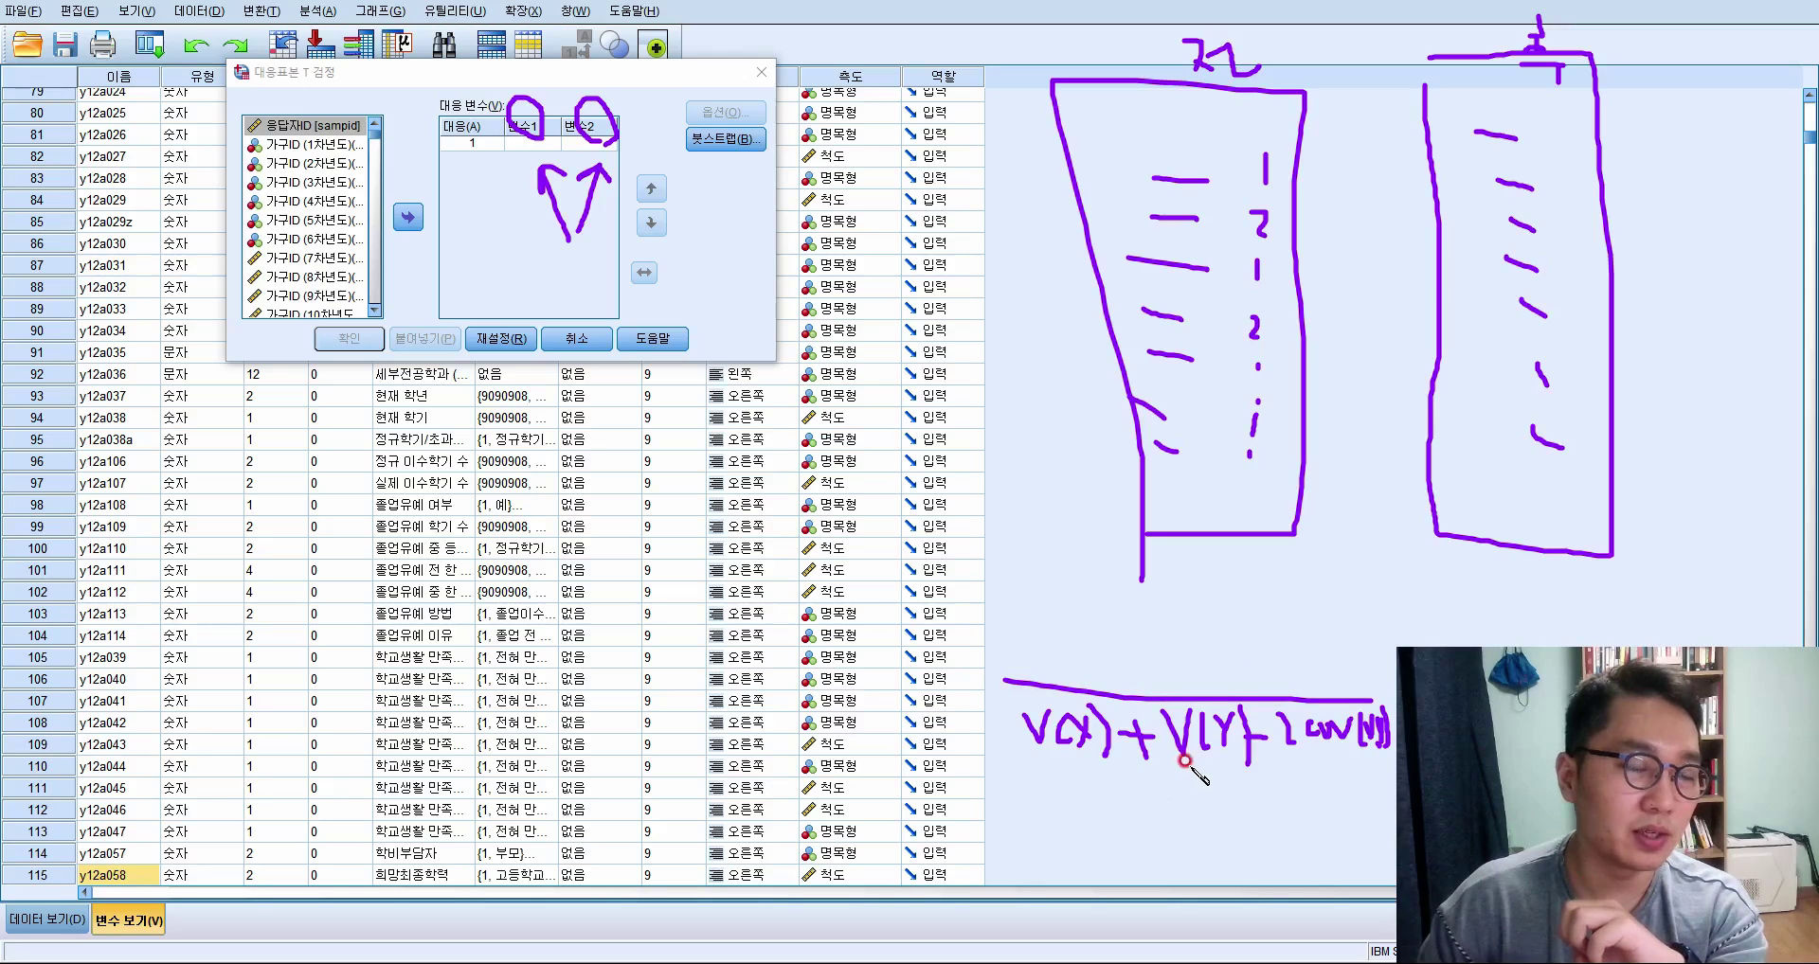
mouse_move(1285, 757)
left_mouse_down()
mouse_move(1296, 771)
mouse_move(1383, 744)
left_mouse_up()
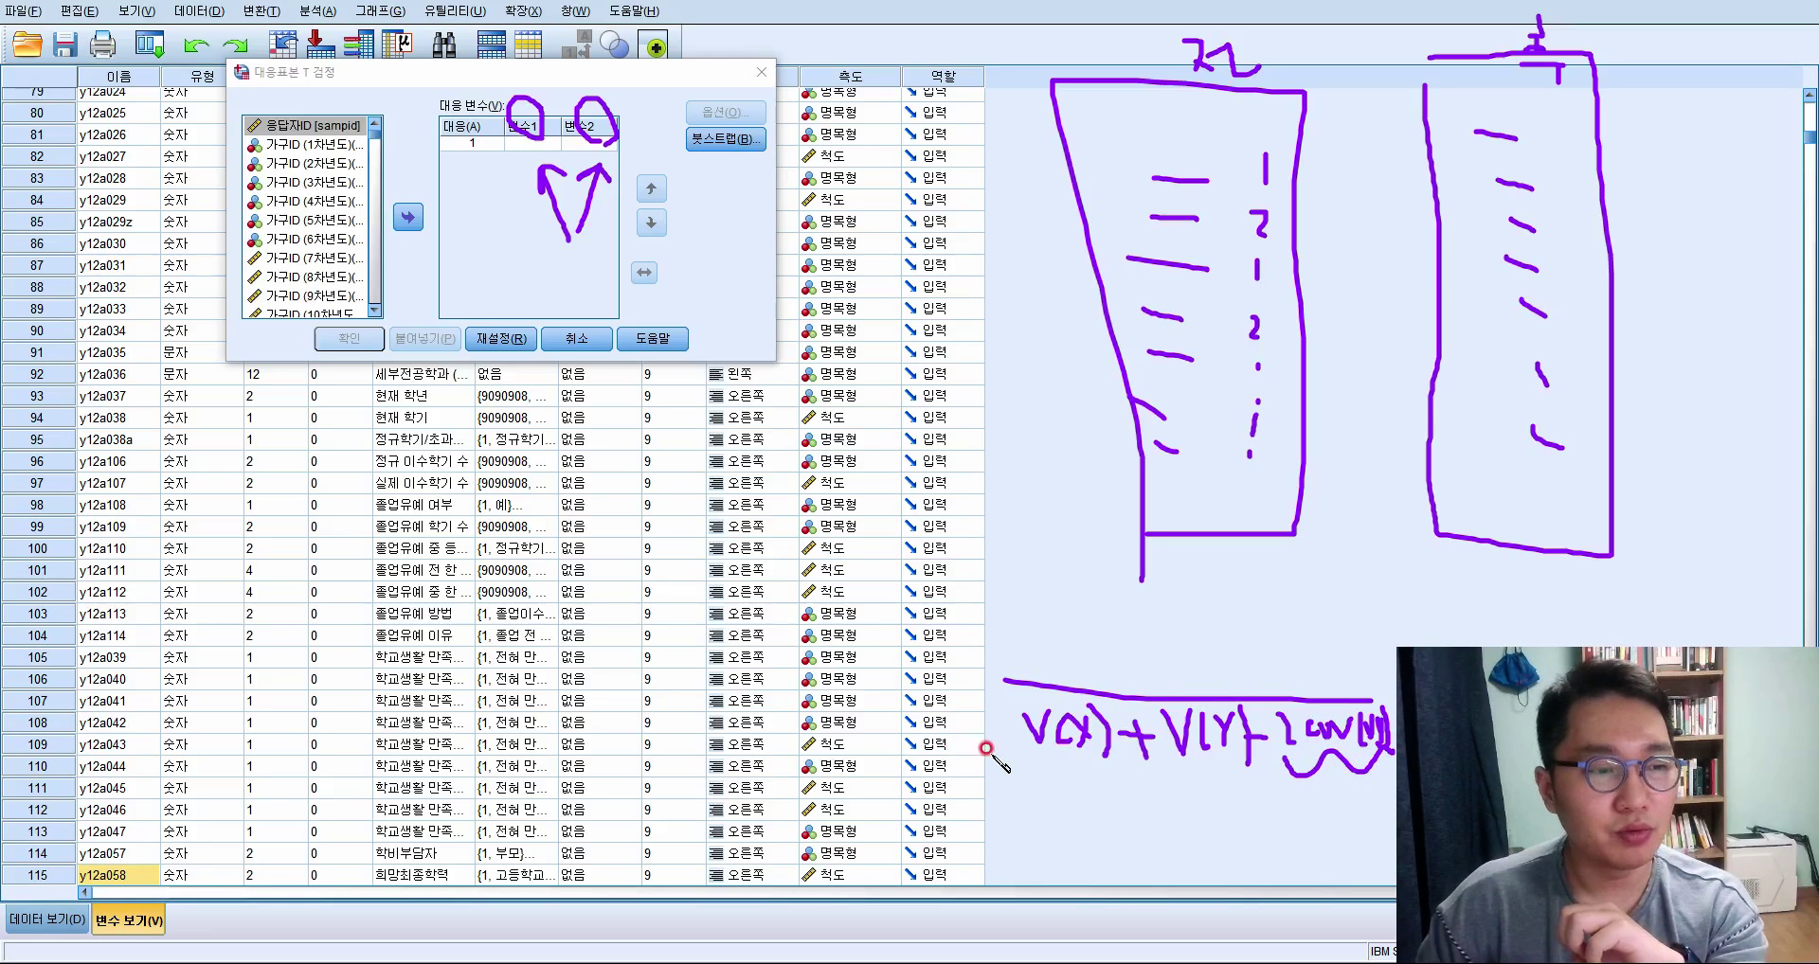
left_click_drag(989, 755, 1333, 807)
mouse_move(893, 644)
left_mouse_down()
mouse_move(914, 794)
mouse_move(951, 732)
left_mouse_up()
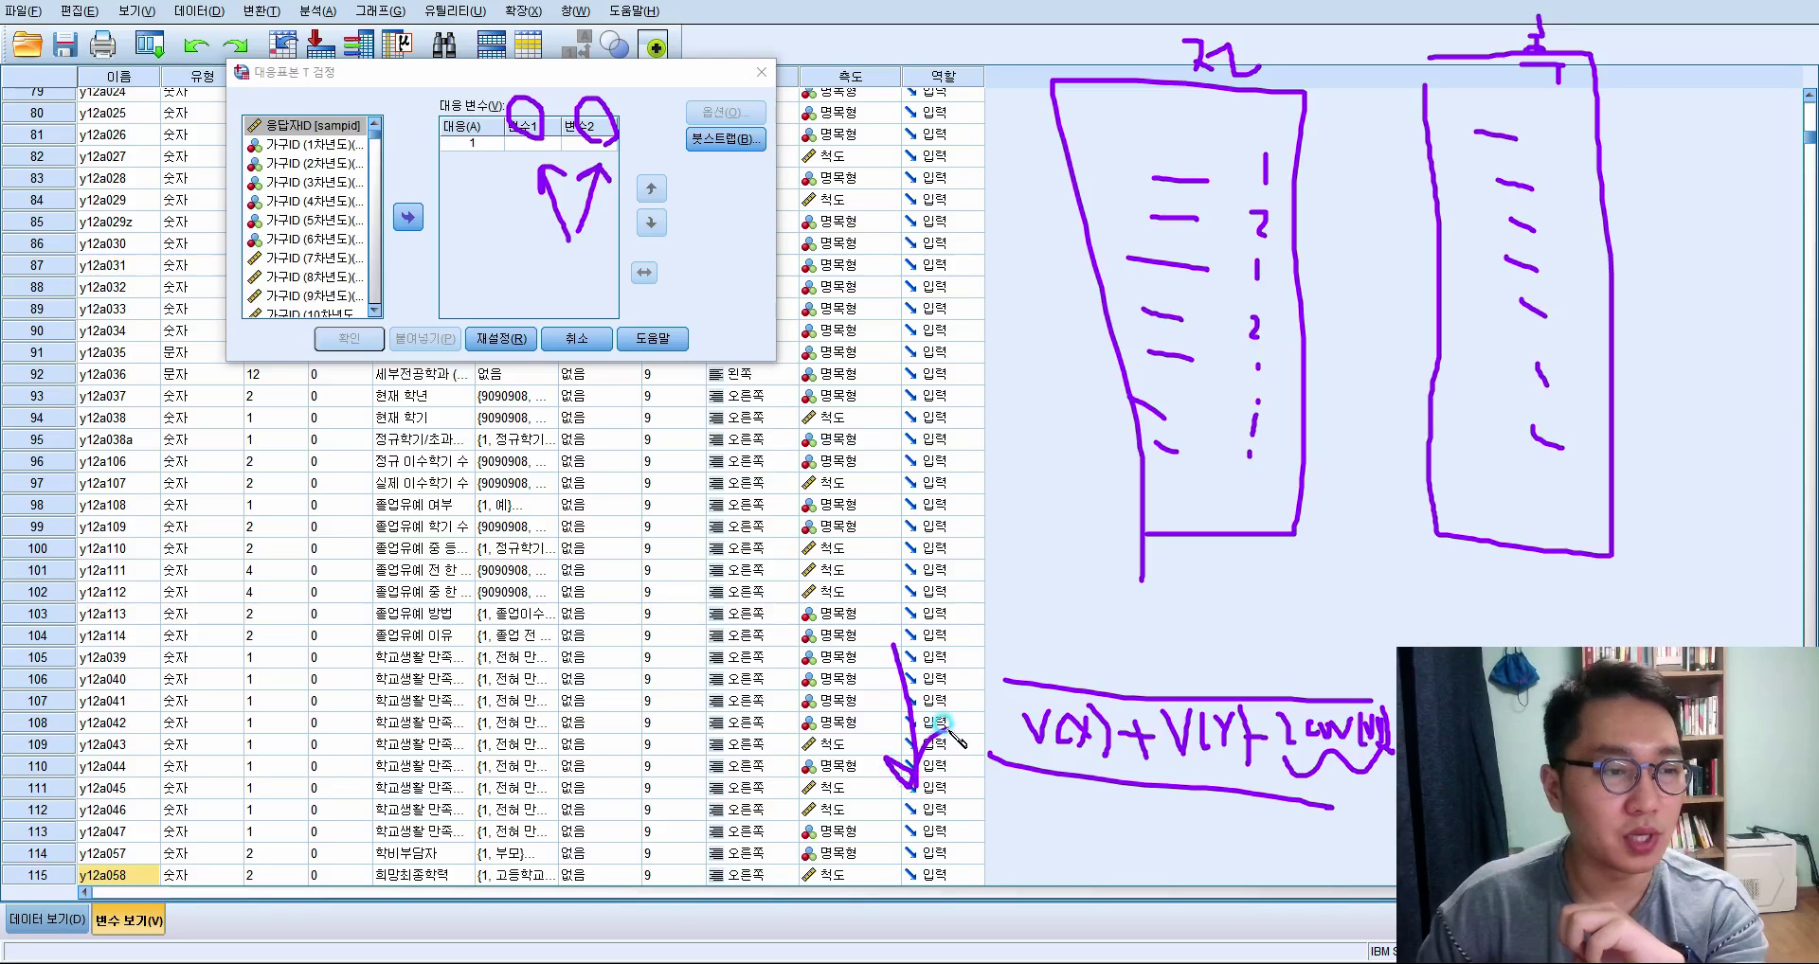
mouse_move(989, 835)
left_mouse_down()
mouse_move(1357, 755)
mouse_move(1127, 890)
left_mouse_up()
mouse_move(569, 519)
left_mouse_down()
mouse_move(587, 758)
mouse_move(521, 587)
left_mouse_up()
left_click_drag(566, 521, 677, 626)
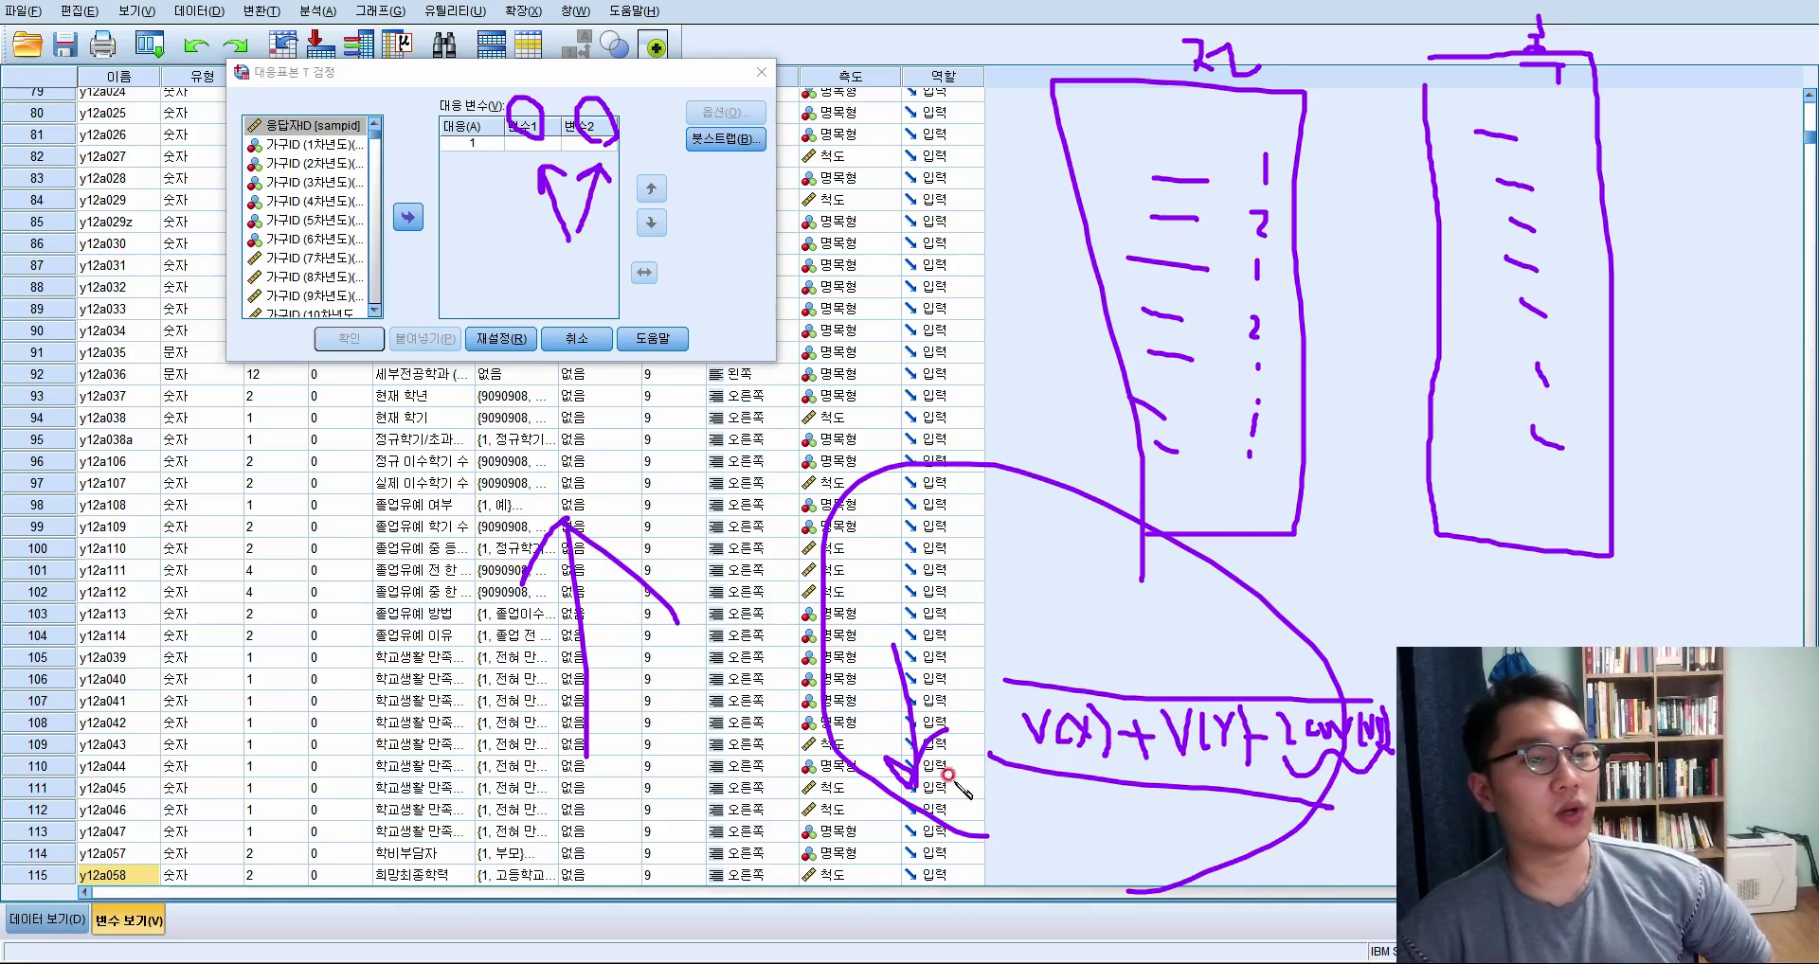
mouse_move(924, 775)
left_mouse_down()
mouse_move(1355, 819)
mouse_move(1331, 595)
mouse_move(876, 858)
mouse_move(1346, 801)
mouse_move(1090, 602)
left_mouse_up()
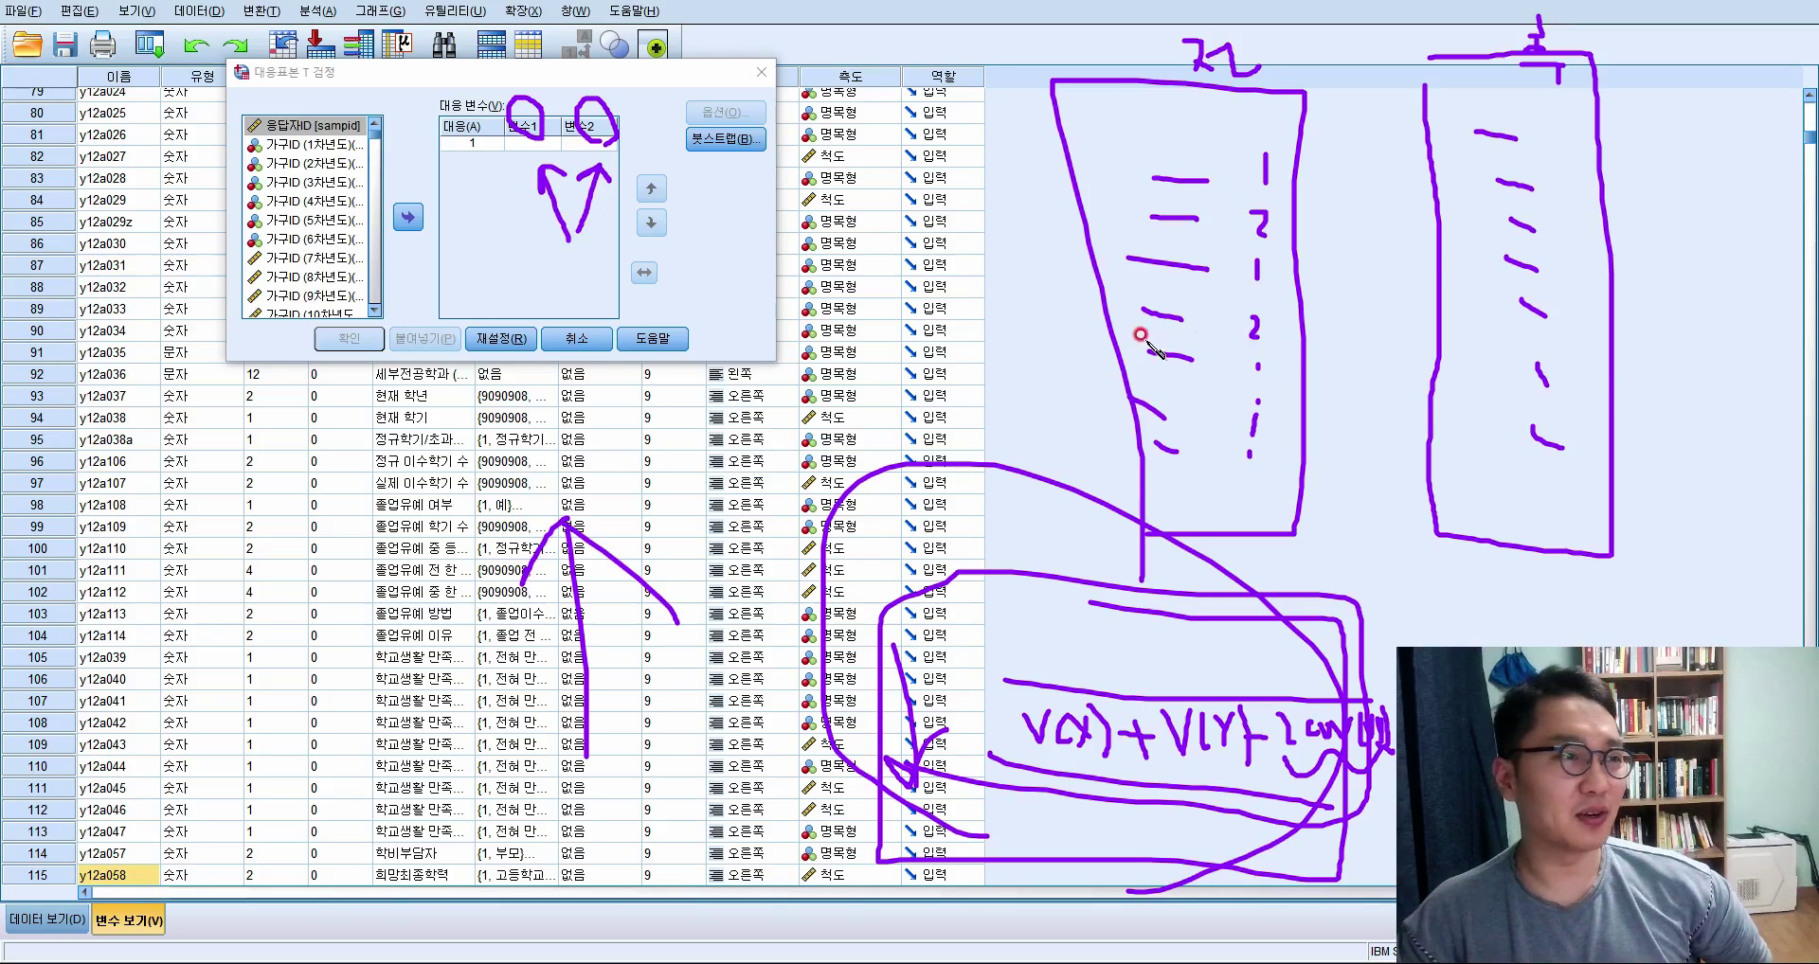
mouse_move(565, 239)
left_mouse_down()
mouse_move(554, 223)
mouse_move(573, 213)
left_mouse_up()
left_click_drag(244, 77, 355, 107)
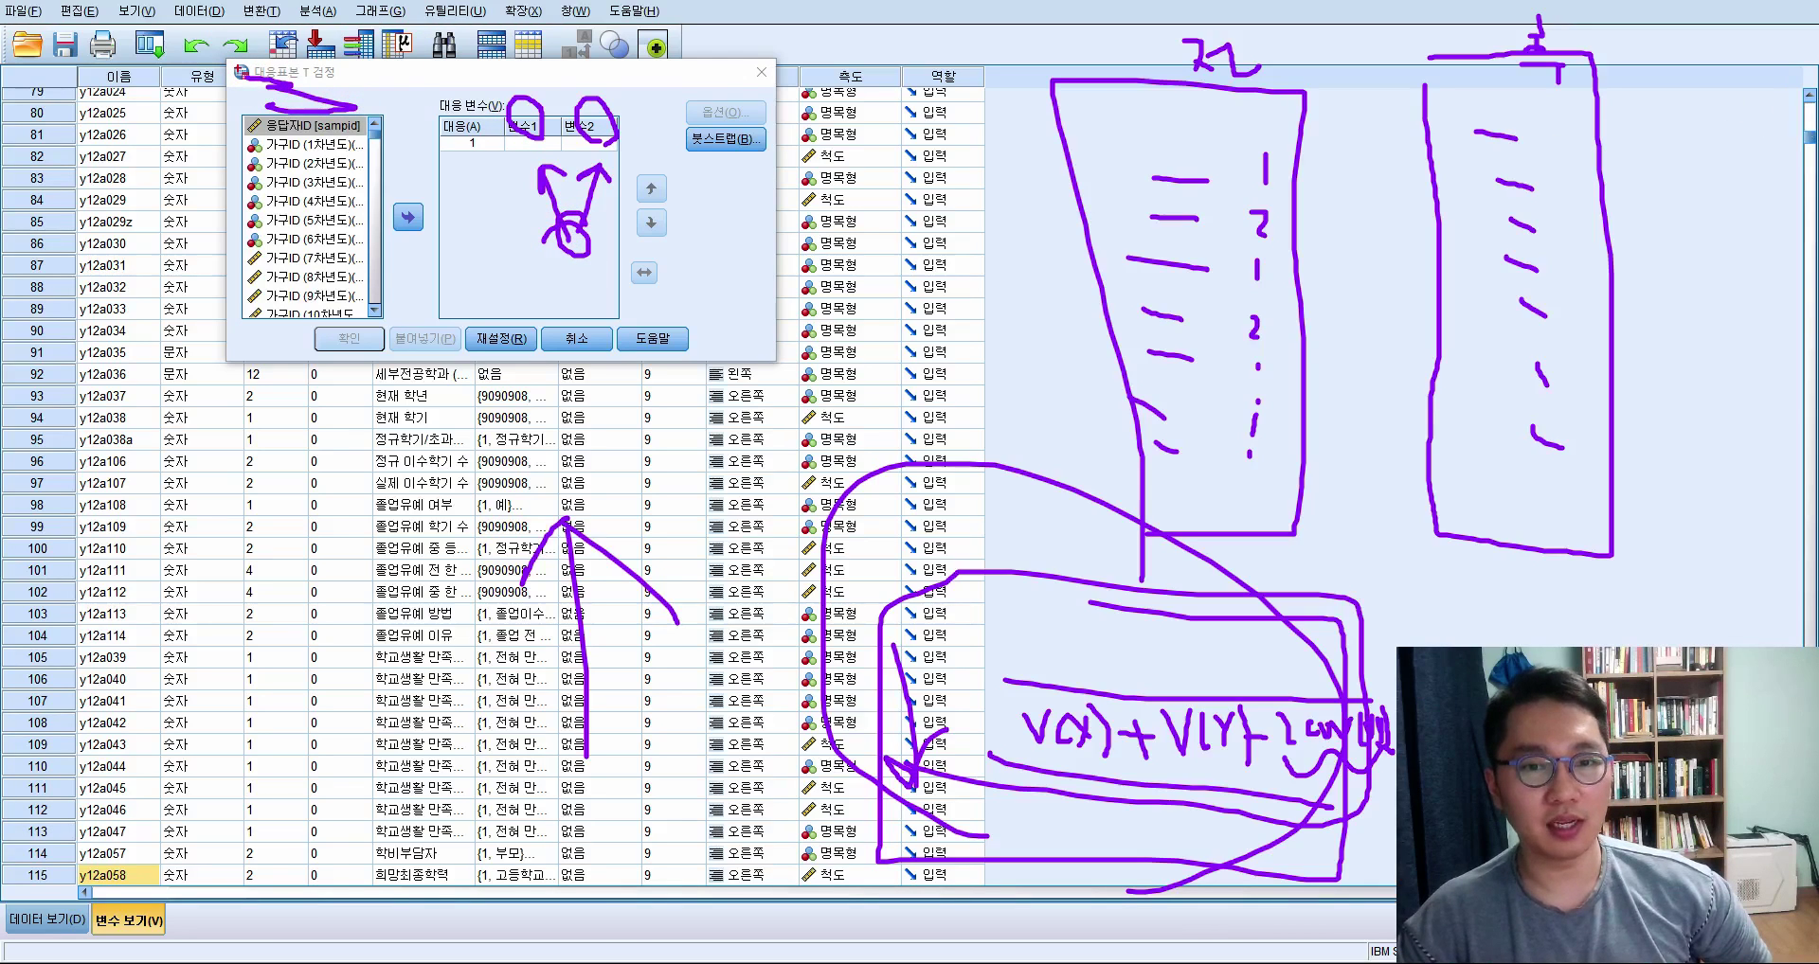
Close the 대응표본 T 검정 dialog without running a test.
left_click(1783, 735)
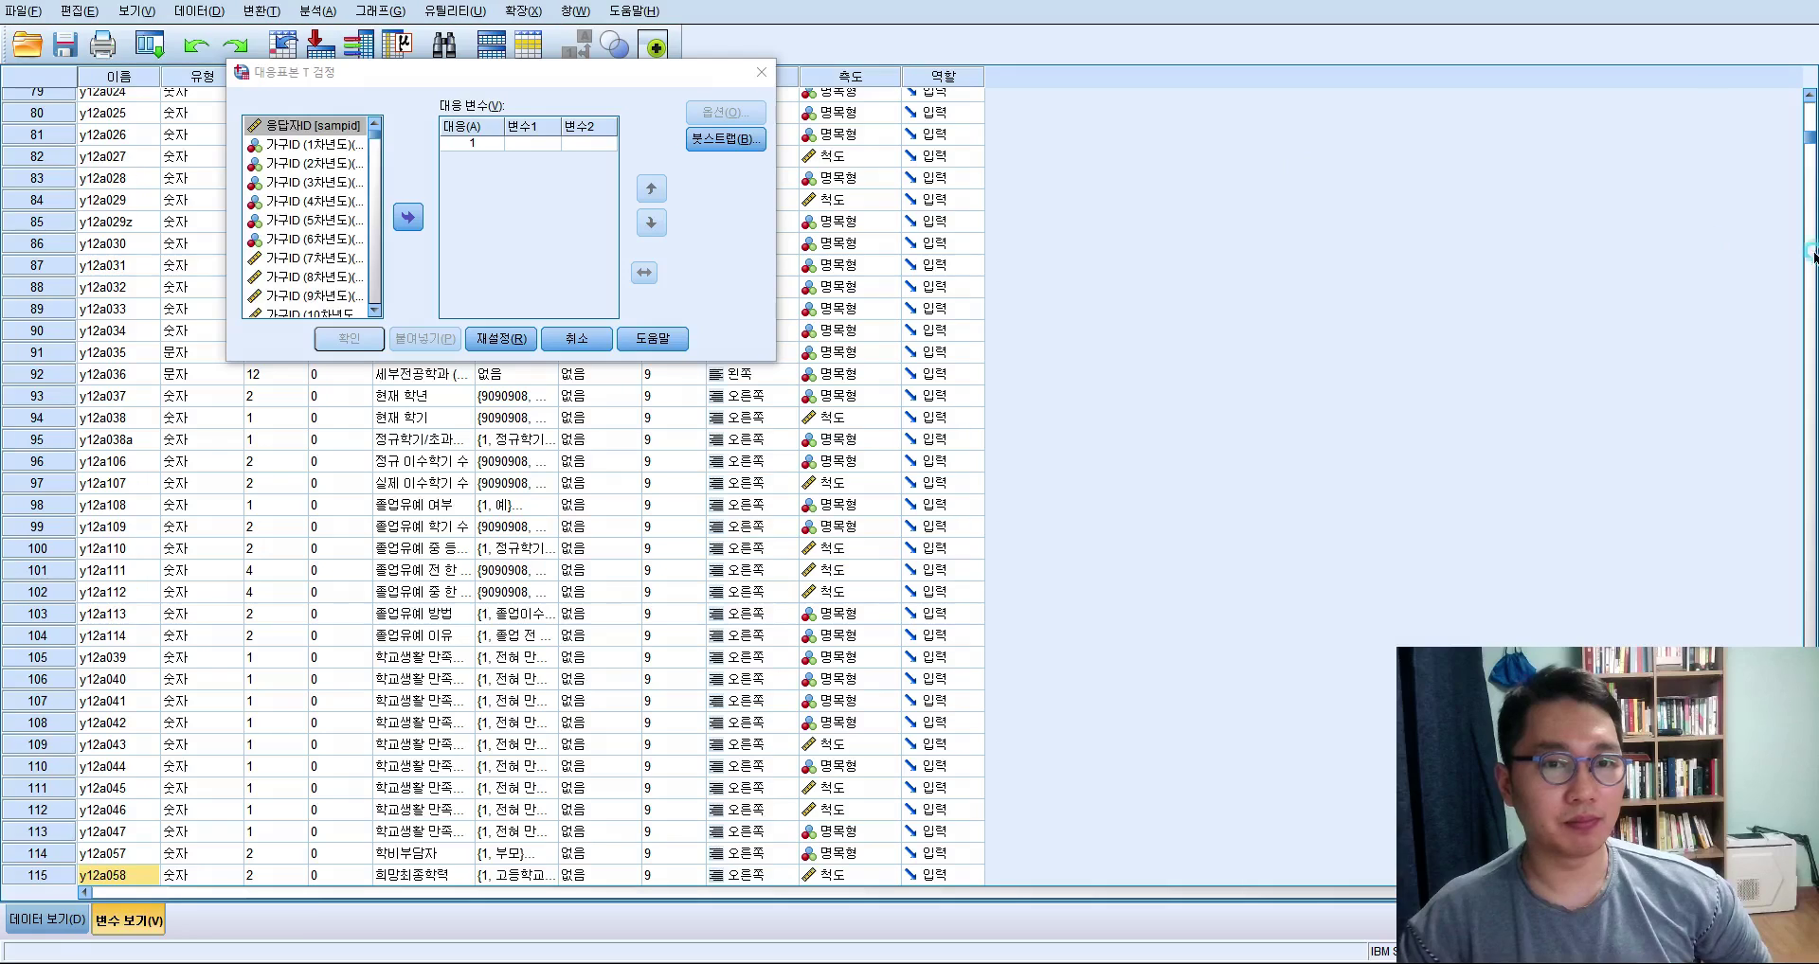
left_click(761, 72)
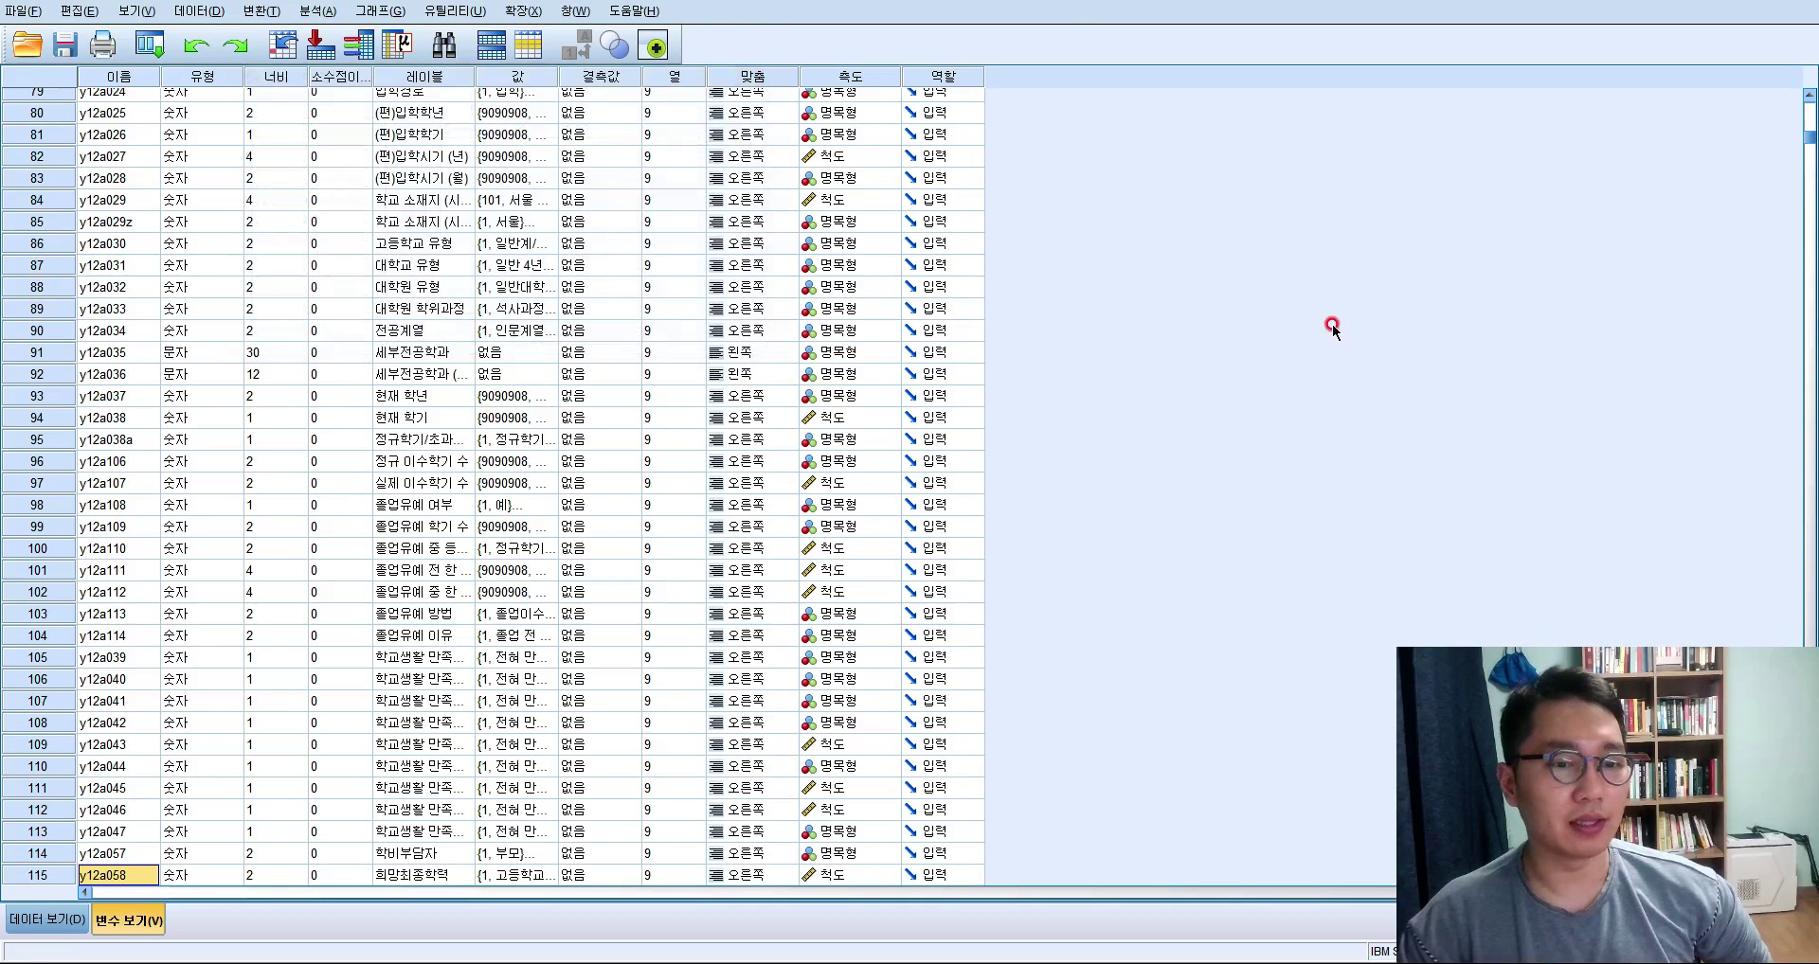